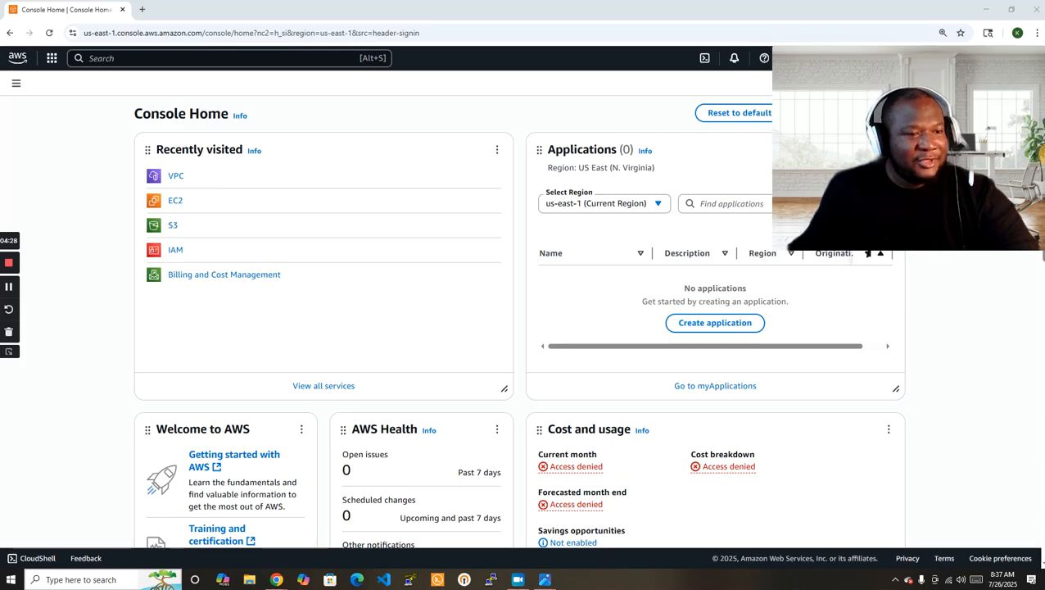
- Open the list of VPCs in the VPC service and start creating a new VPC
{"action": "left_click", "coordinate": [174, 177]}
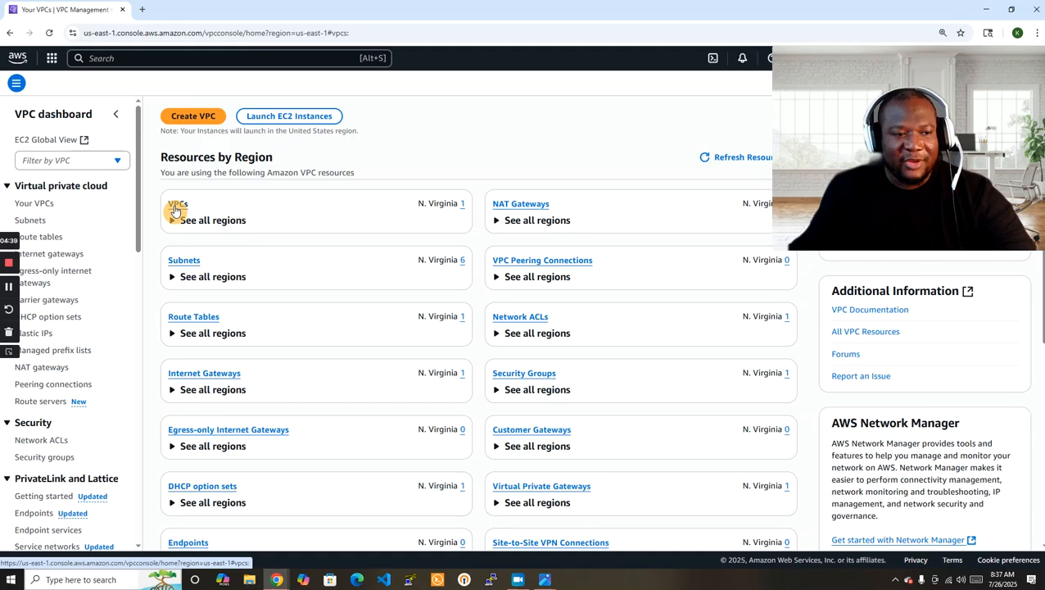
{"action": "left_click", "coordinate": [175, 210]}
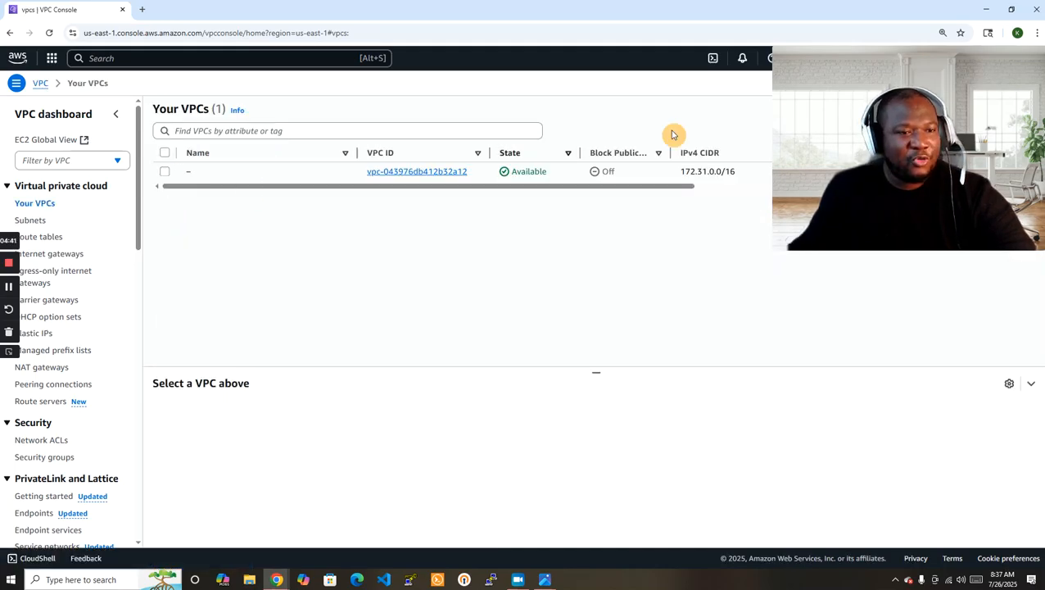
{"action": "left_click_drag", "start_coordinate": [915, 58], "coordinate": [917, 158]}
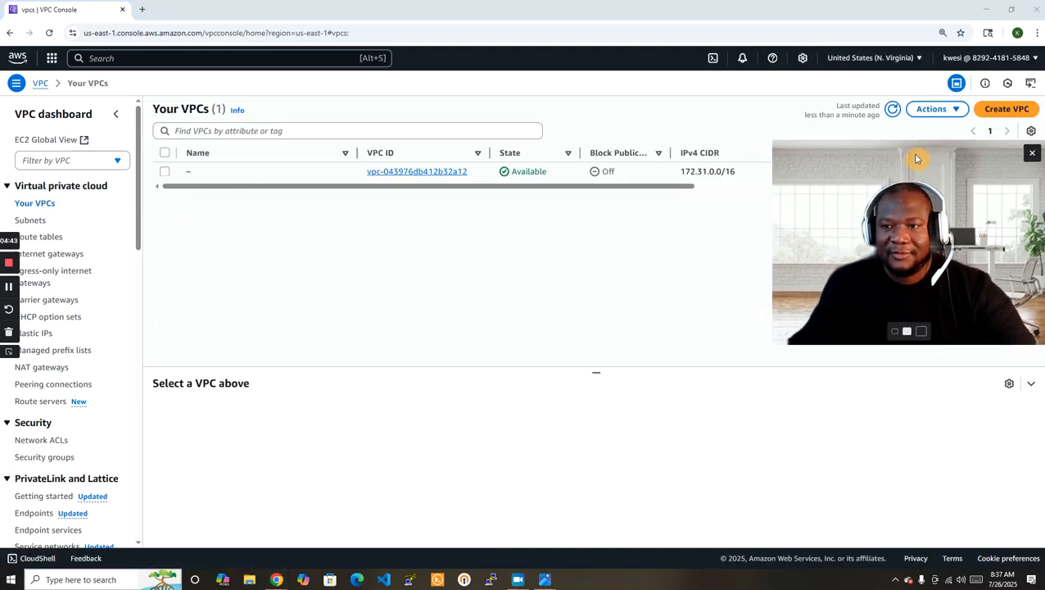
{"action": "left_click", "coordinate": [1007, 109]}
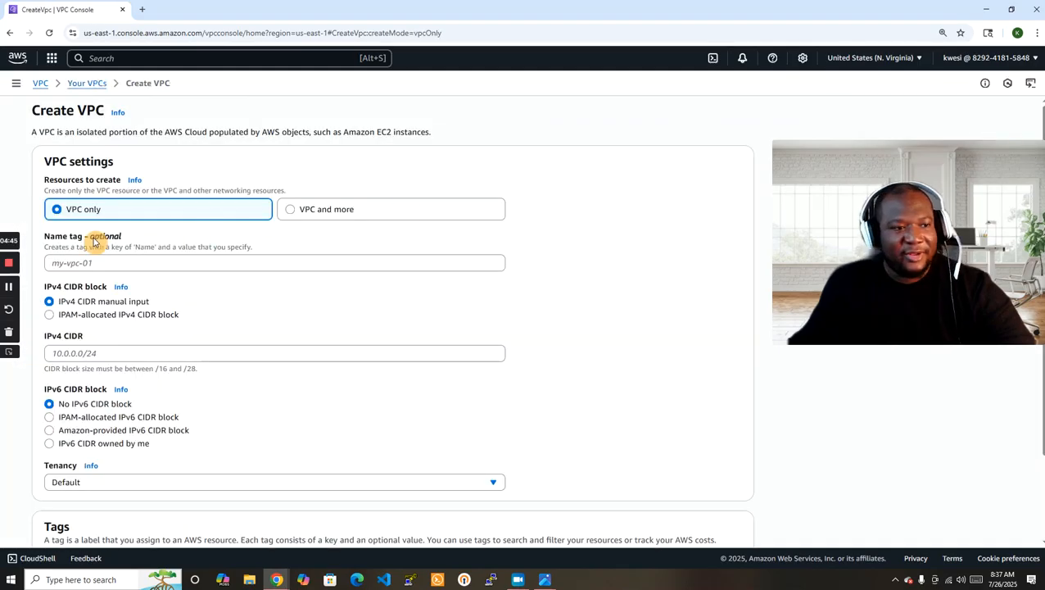
- Create the VPC with the name tag VPC-A and the IPv4 CIDR 10.0.0.0/16
{"action": "left_click", "coordinate": [86, 263]}
{"action": "type", "text": "VPC-"}
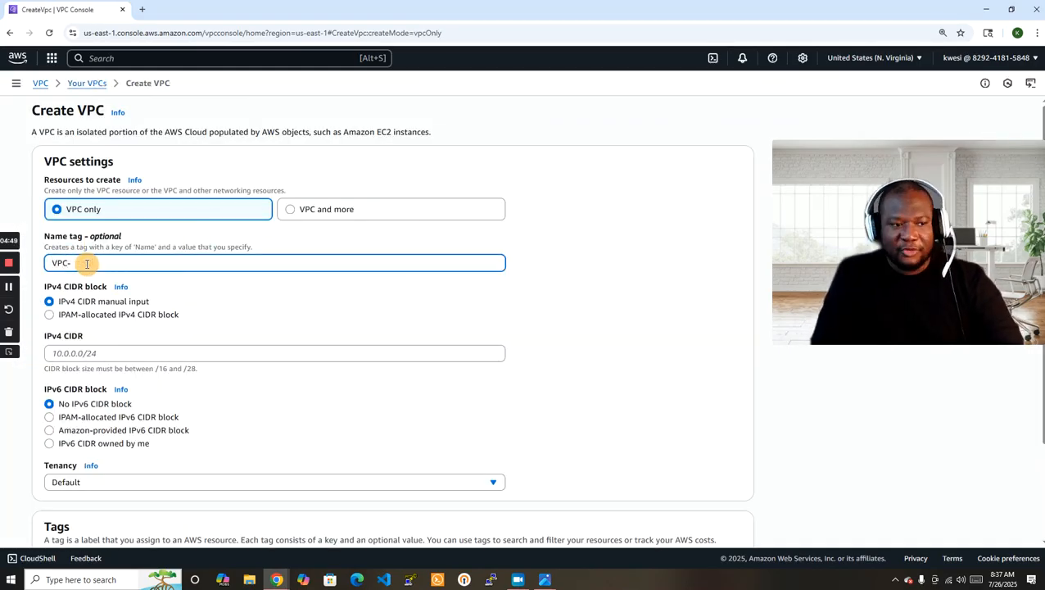
{"action": "type", "text": "A"}
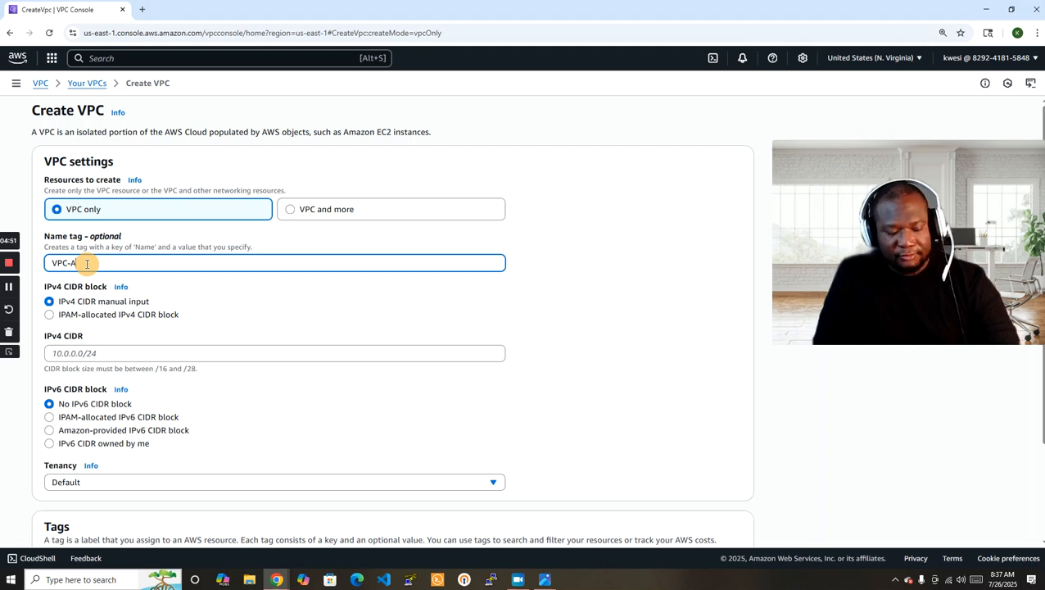
{"action": "left_click", "coordinate": [109, 352]}
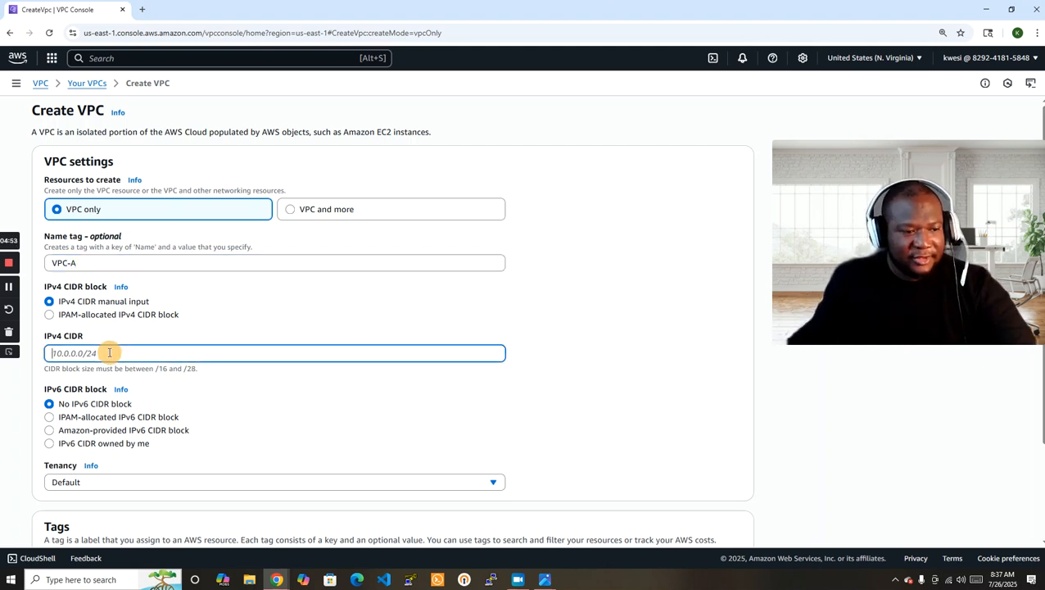
{"action": "type", "text": "10.0"}
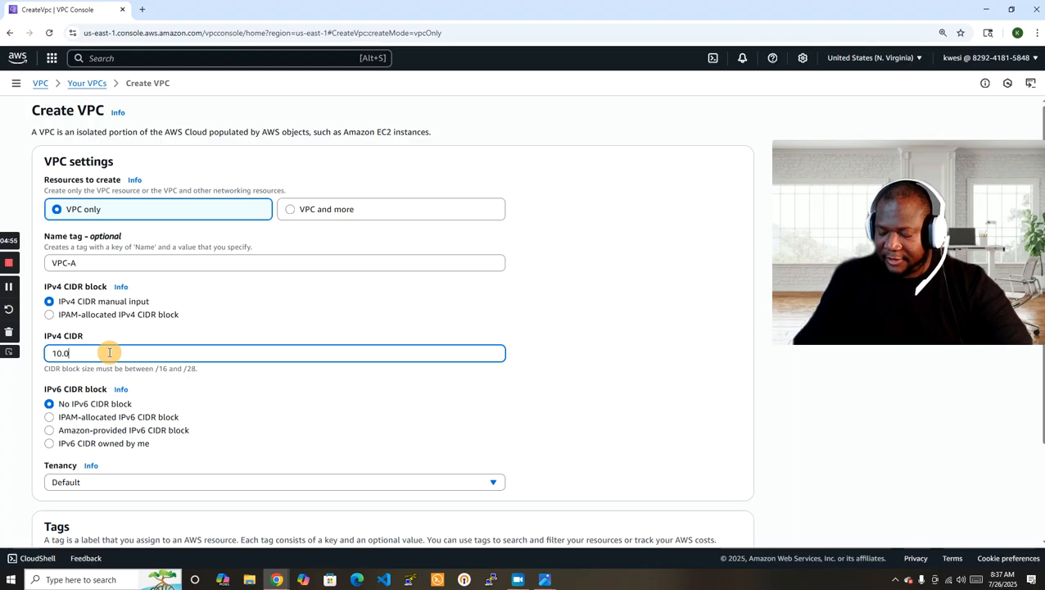
{"action": "type", "text": ".0.0"}
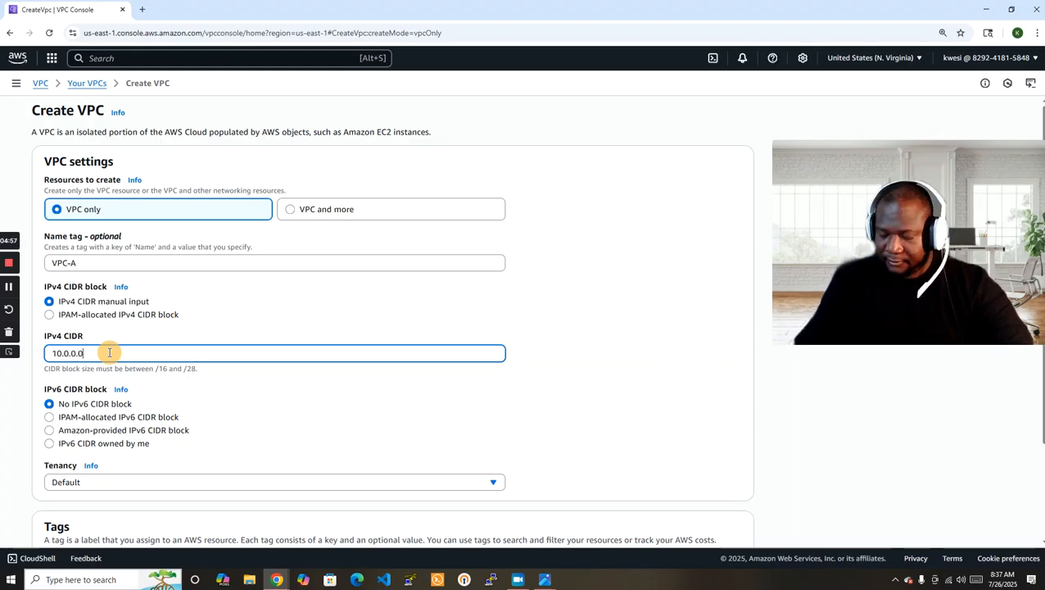
{"action": "type", "text": "/16"}
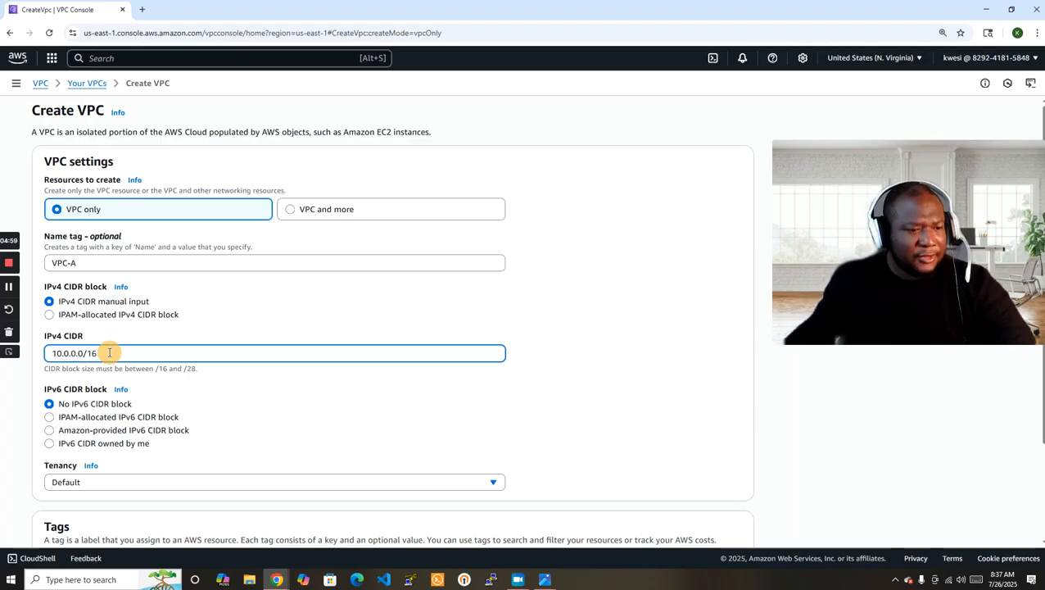
{"action": "scroll", "coordinate": [665, 330], "scroll_direction": "down", "scroll_amount": 2}
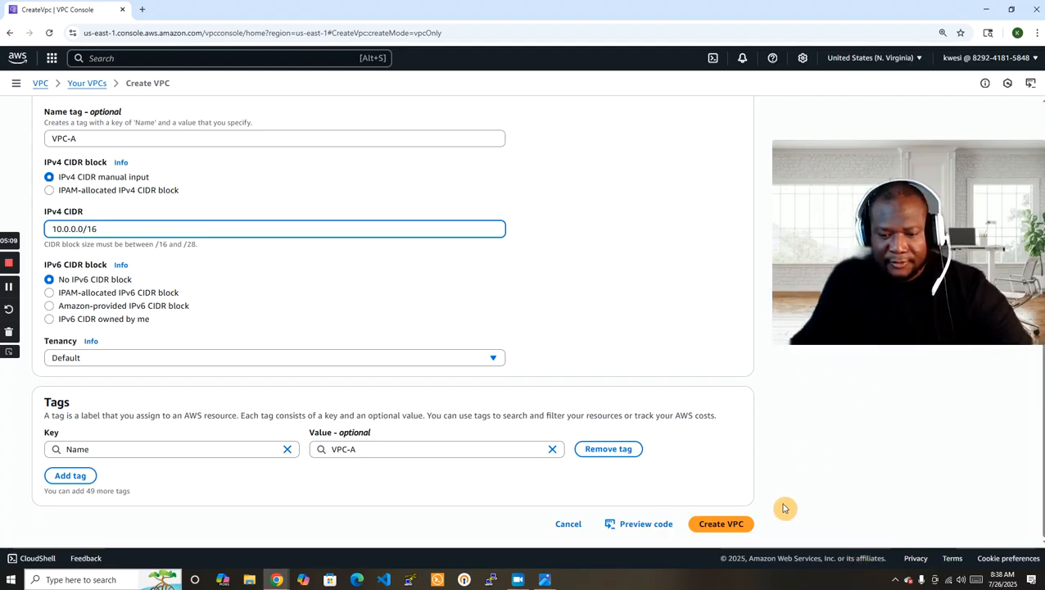
{"action": "left_click", "coordinate": [727, 526]}
{"action": "left_click_drag", "start_coordinate": [955, 151], "coordinate": [954, 350]}
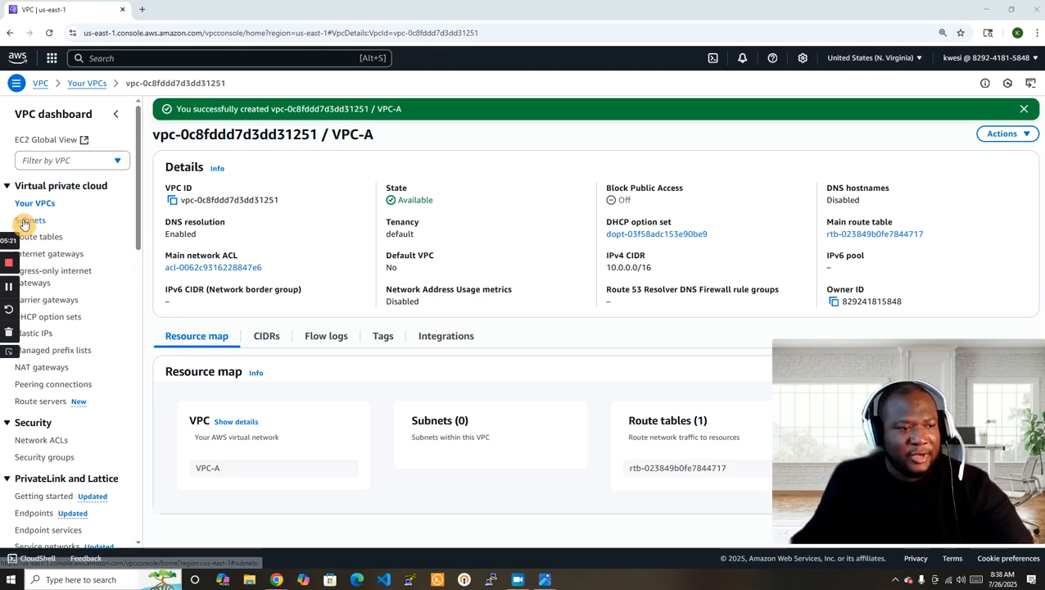
- Create an internet gateway with the name tag VPC-A-IGW
{"action": "left_click", "coordinate": [41, 259]}
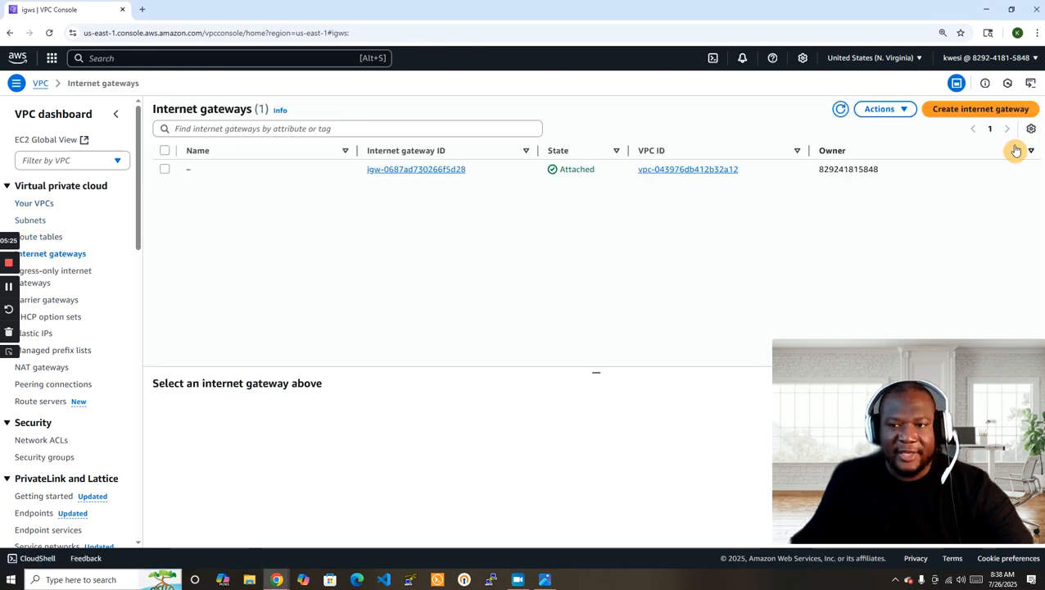
{"action": "left_click", "coordinate": [976, 115]}
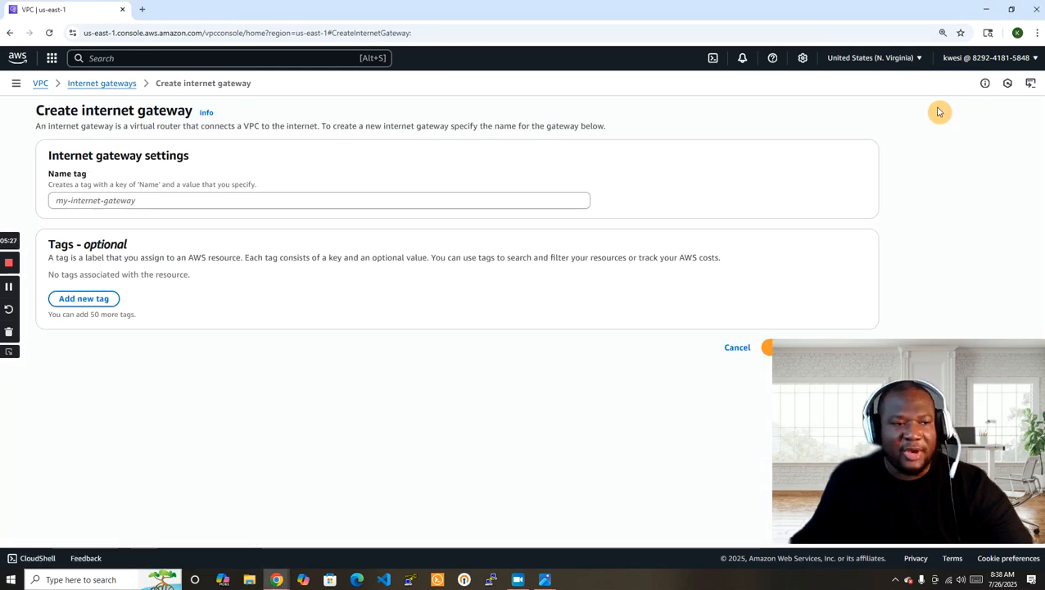
{"action": "left_click", "coordinate": [208, 203]}
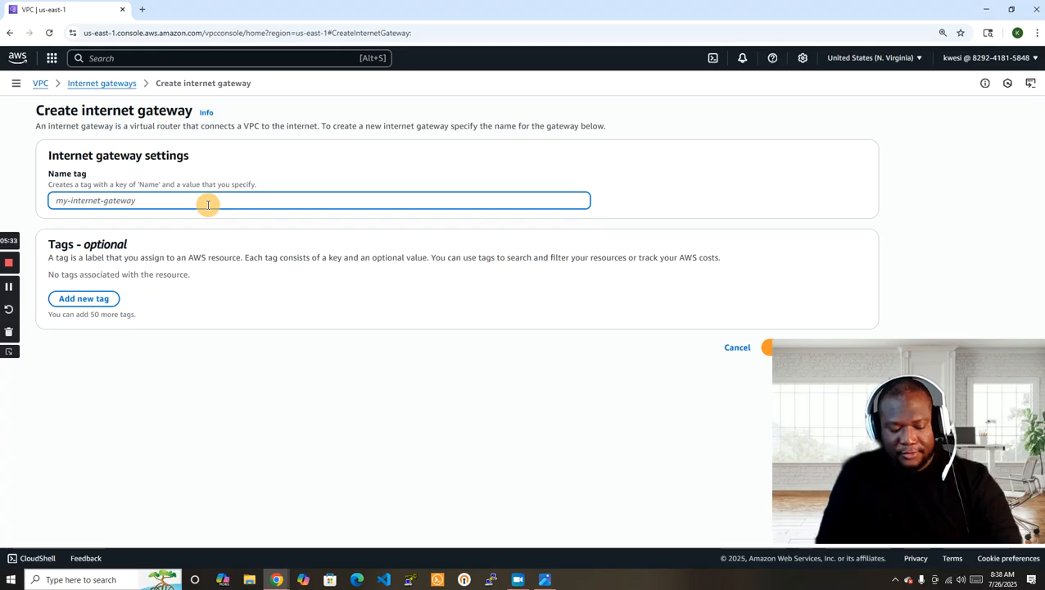
{"action": "type", "text": "VPC-A-"}
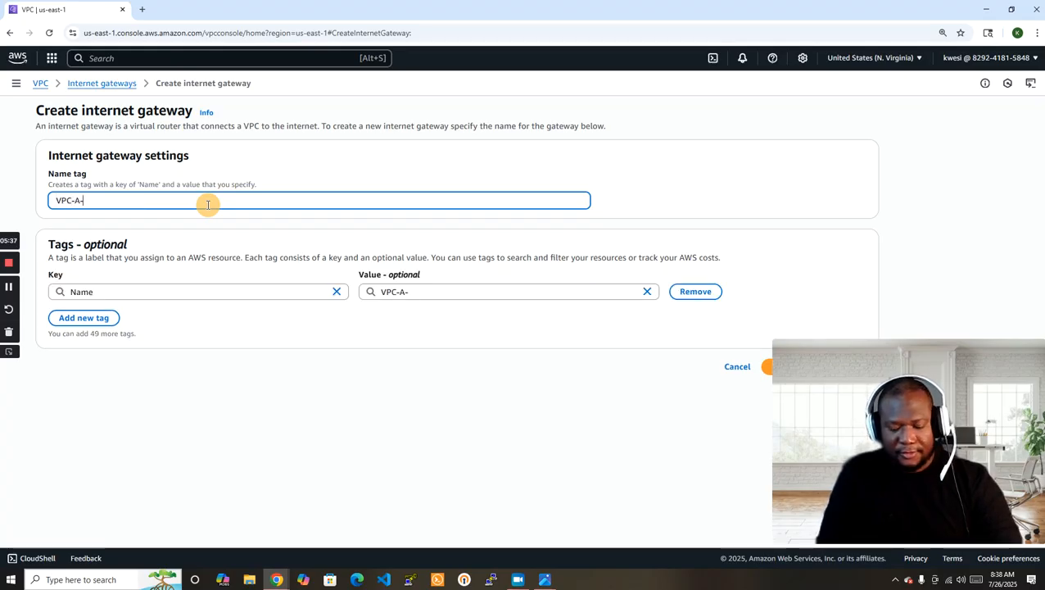
{"action": "type", "text": "IGW"}
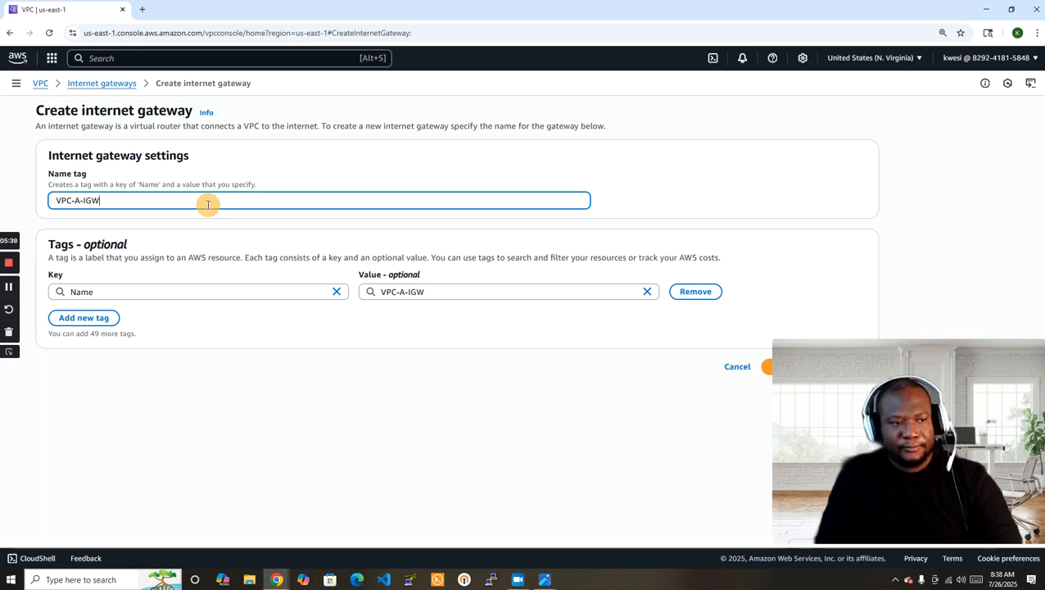
{"action": "left_click_drag", "start_coordinate": [845, 349], "coordinate": [864, 156]}
{"action": "left_click", "coordinate": [837, 366]}
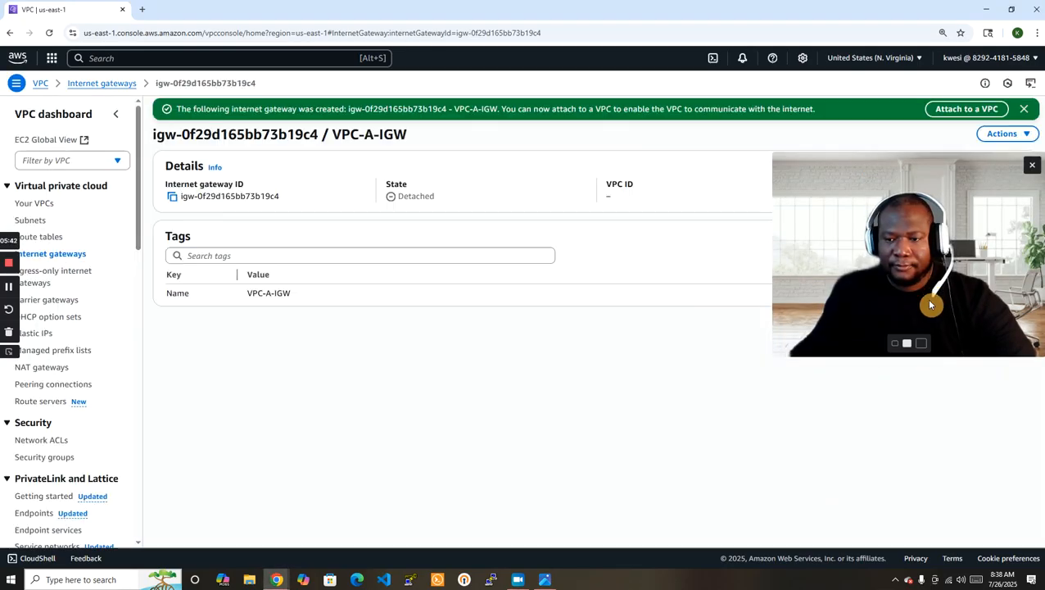
- Attach the VPC-A-IGW internet gateway to VPC-A
{"action": "left_click", "coordinate": [893, 341]}
{"action": "left_click_drag", "start_coordinate": [983, 168], "coordinate": [977, 458]}
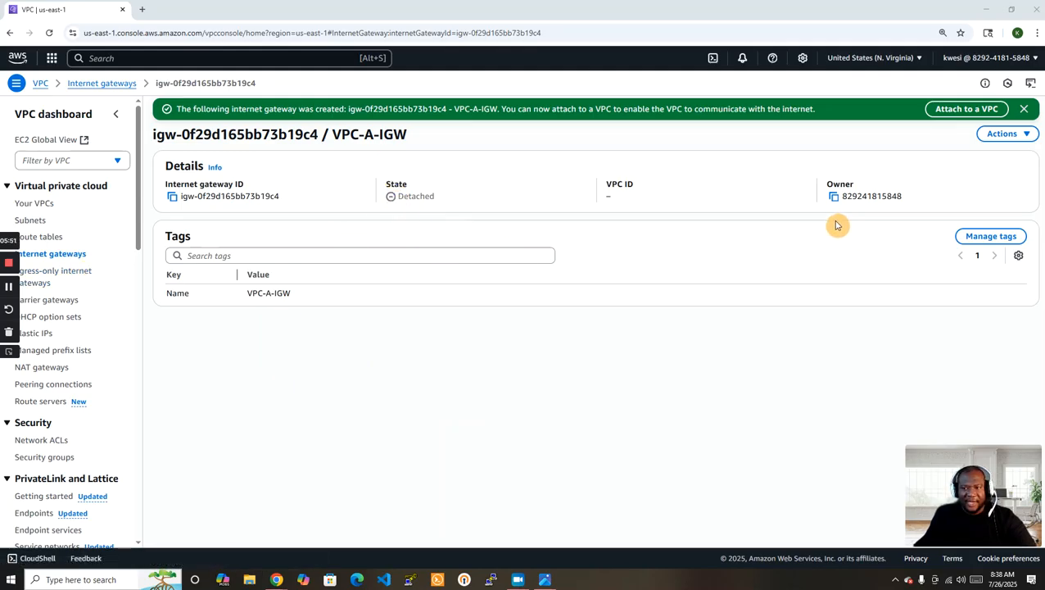
{"action": "left_click", "coordinate": [1024, 136]}
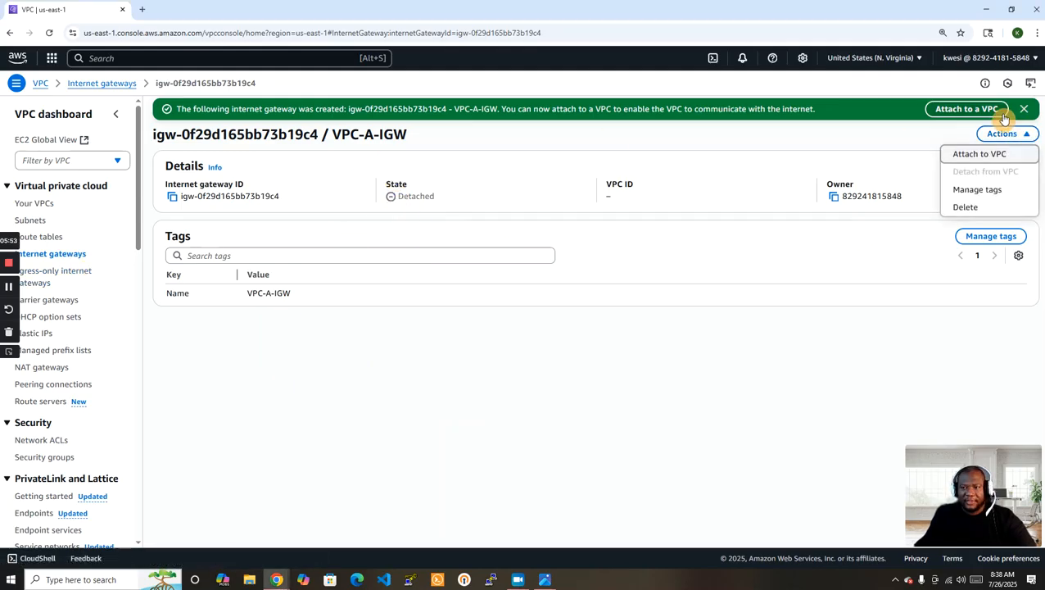
{"action": "left_click", "coordinate": [973, 149]}
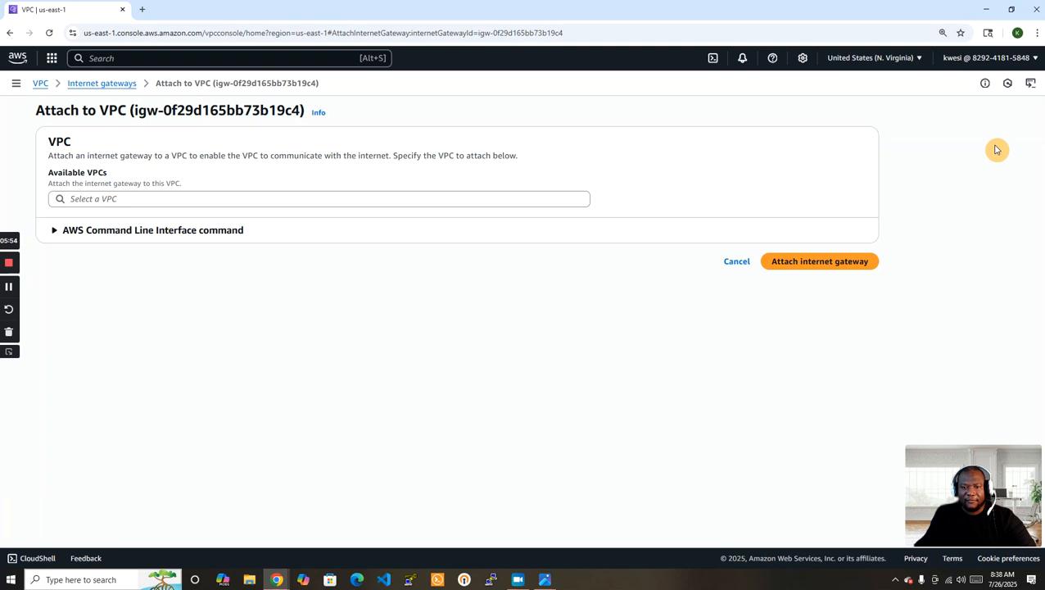
{"action": "left_click", "coordinate": [348, 196]}
{"action": "left_click", "coordinate": [175, 222]}
{"action": "left_click", "coordinate": [803, 262]}
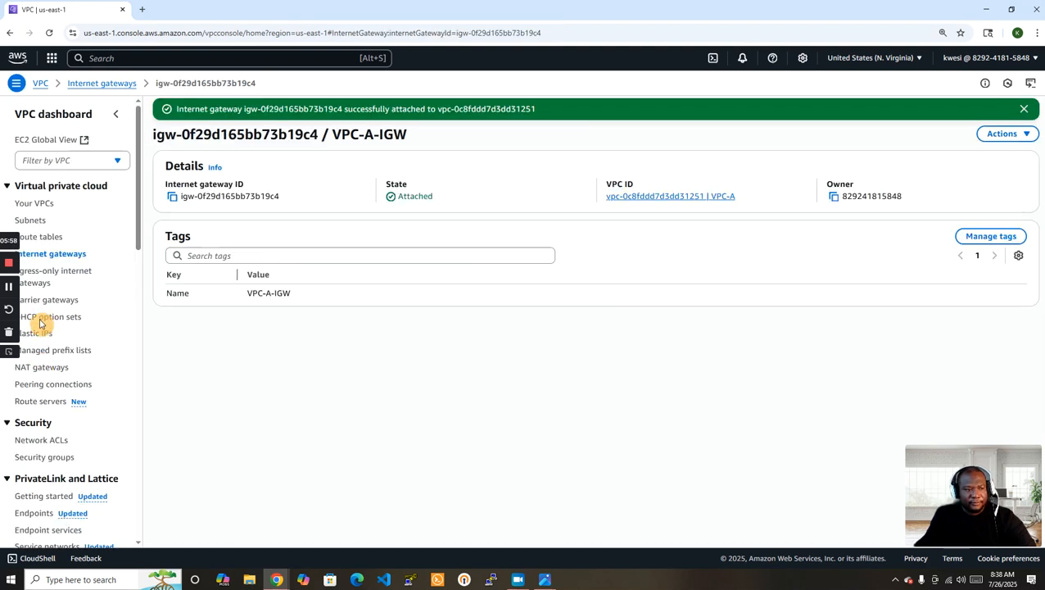
- Start creating a subnet and choose VPC-A as the VPC it belongs to
{"action": "left_click", "coordinate": [31, 220]}
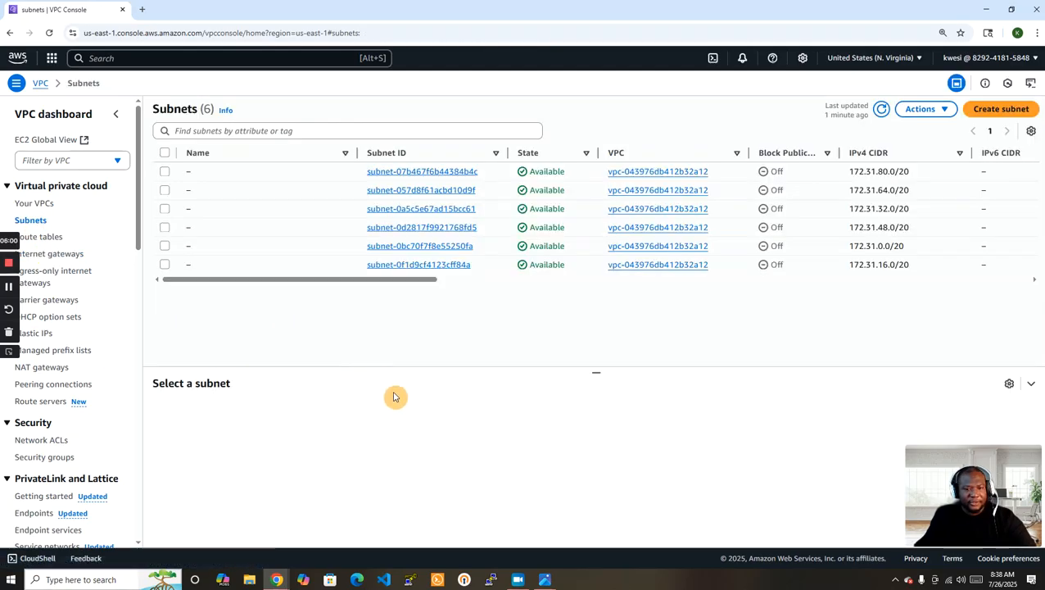
{"action": "left_click", "coordinate": [1004, 113]}
{"action": "left_click", "coordinate": [231, 190]}
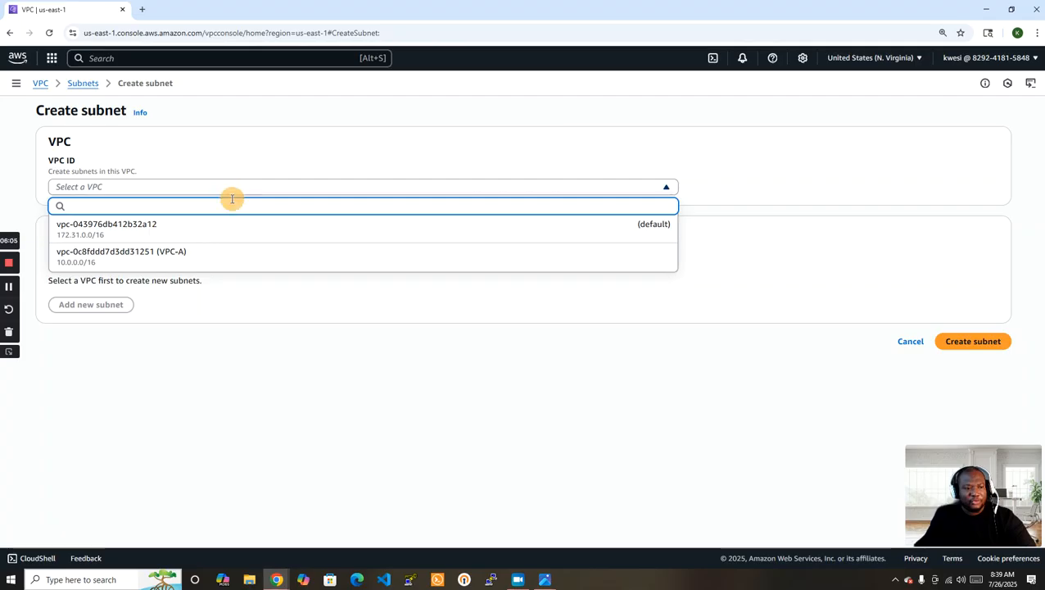
{"action": "left_click", "coordinate": [245, 257]}
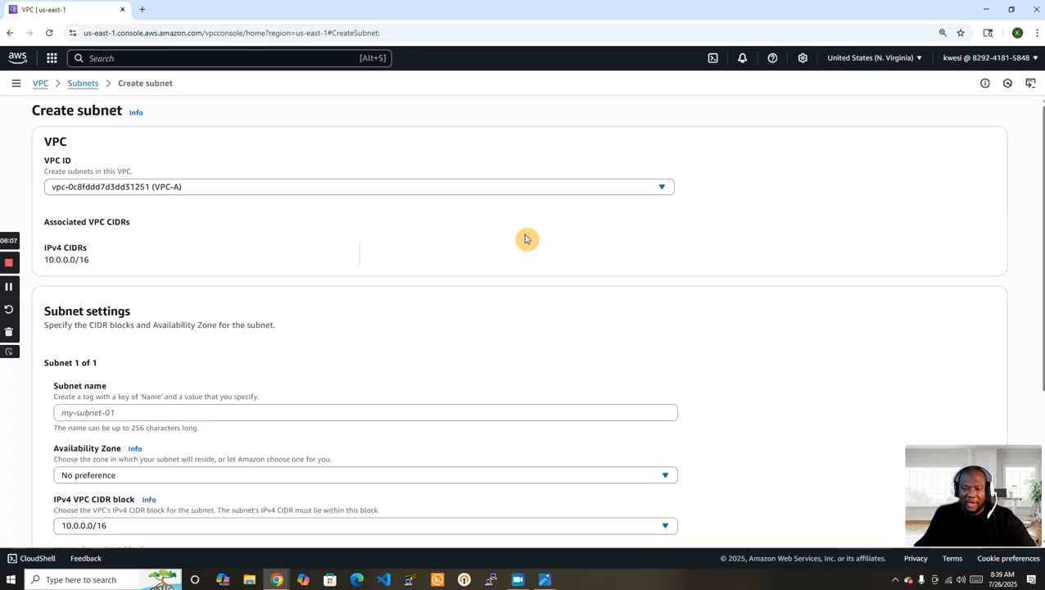
- Name the subnet VPC-A-PublicSubnet1 and place it in the us-east-1a availability zone
{"action": "scroll", "coordinate": [739, 244], "scroll_direction": "down", "scroll_amount": 2}
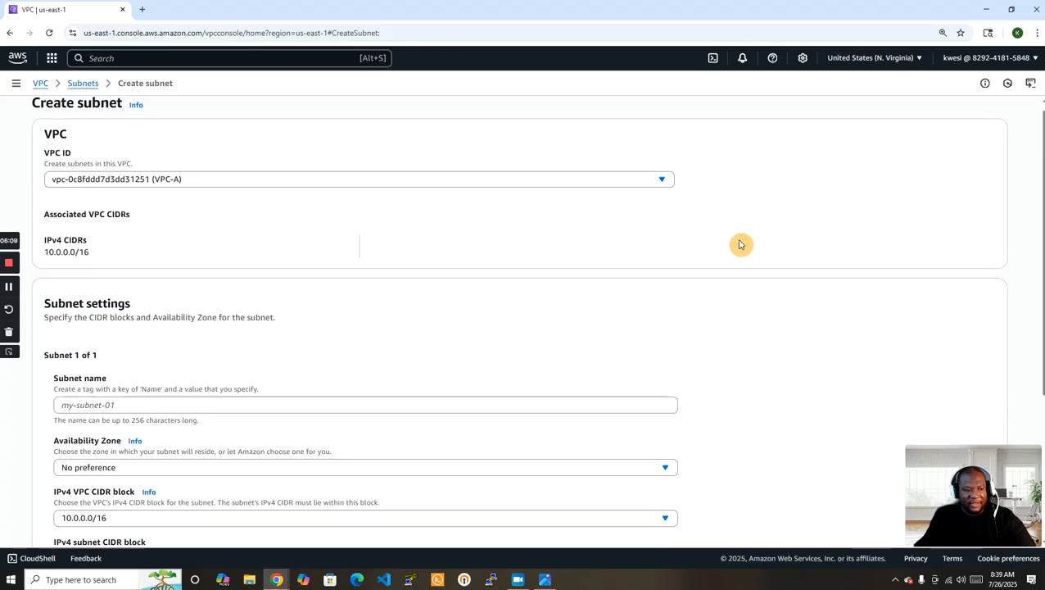
{"action": "scroll", "coordinate": [739, 244], "scroll_direction": "down", "scroll_amount": 2}
{"action": "left_click", "coordinate": [361, 186]}
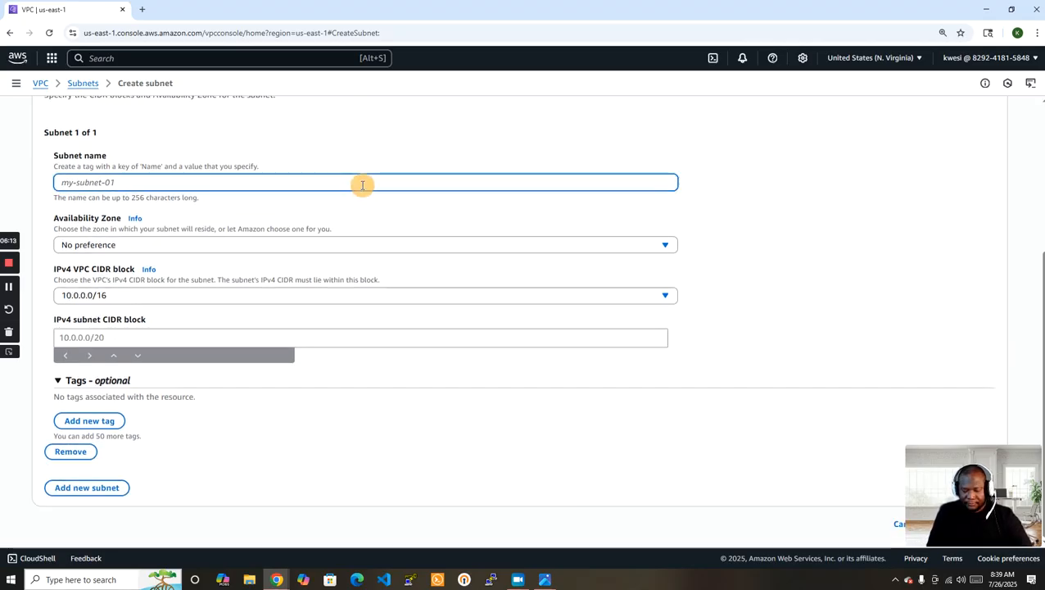
{"action": "type", "text": "VPC-A-PublicSubnet"}
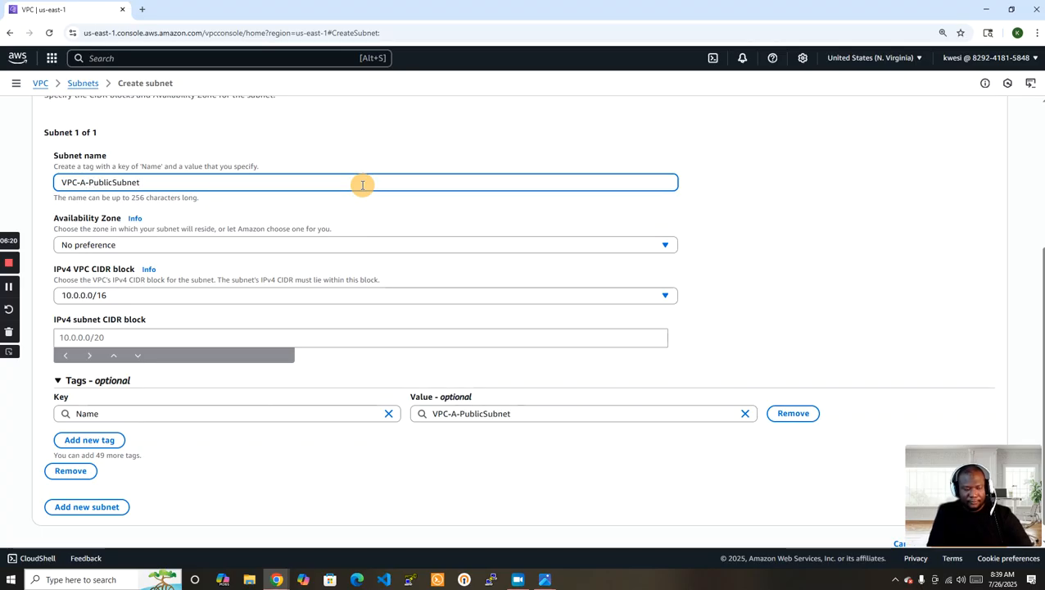
{"action": "key", "text": "Tab"}
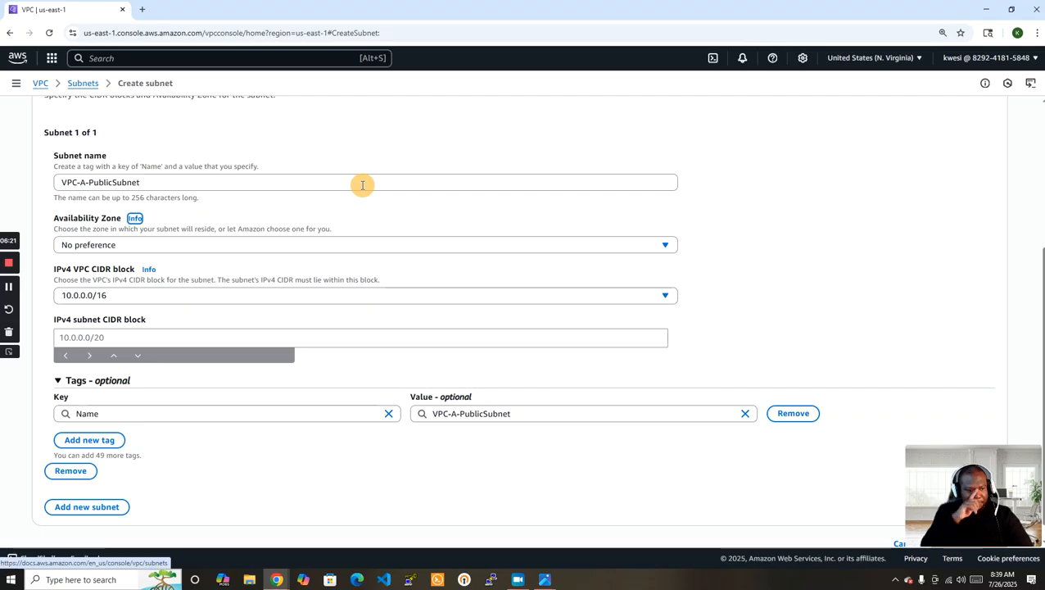
{"action": "left_click", "coordinate": [358, 183]}
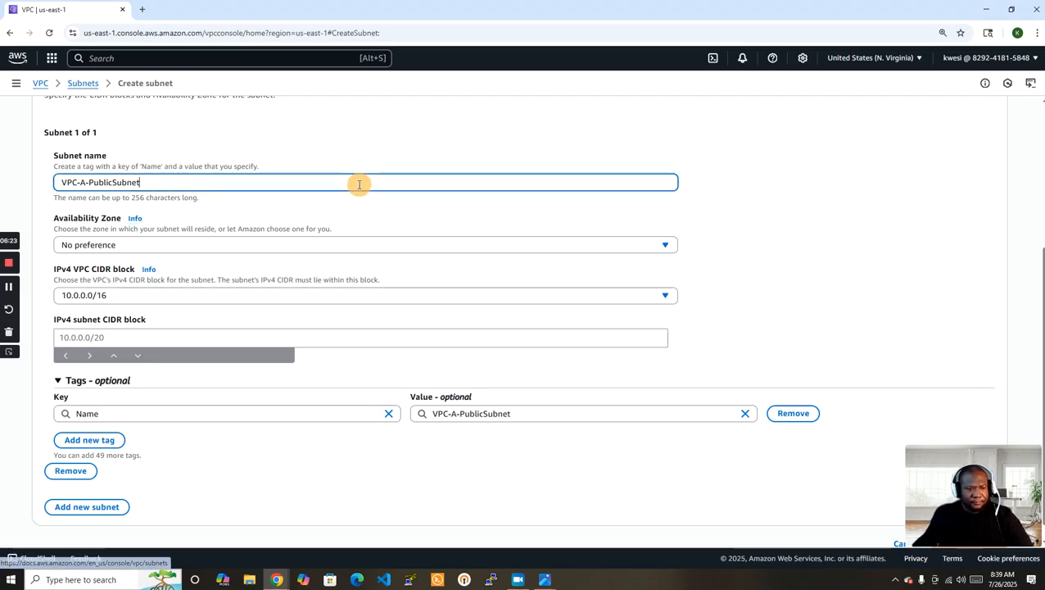
{"action": "type", "text": "1"}
{"action": "left_click", "coordinate": [259, 248]}
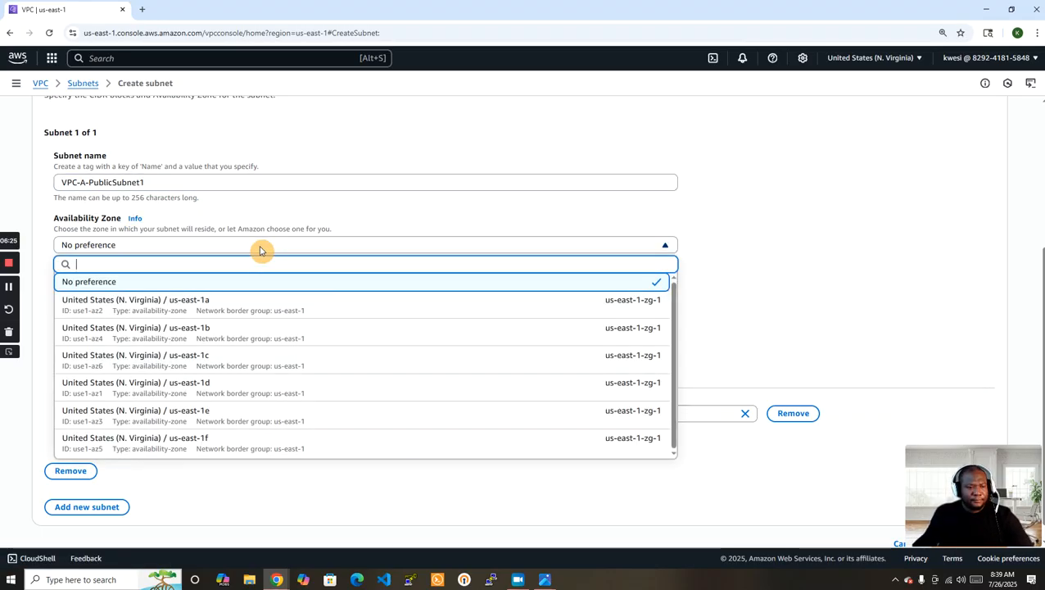
{"action": "left_click", "coordinate": [304, 303]}
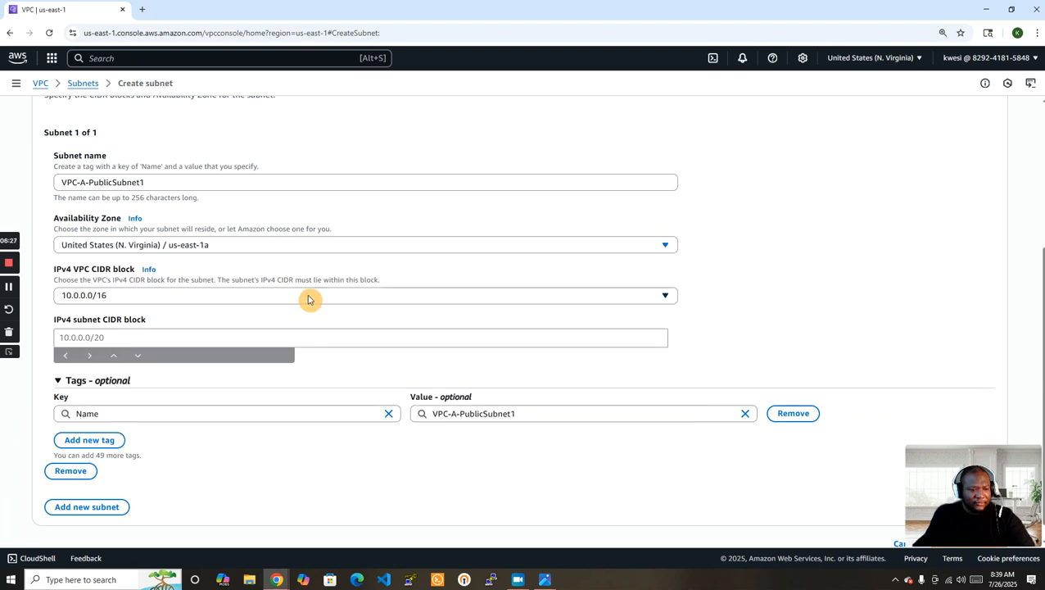
- Set the IPv4 CIDR block of VPC-A-PublicSubnet1 to 10.0.0.0/24
{"action": "left_click", "coordinate": [244, 336]}
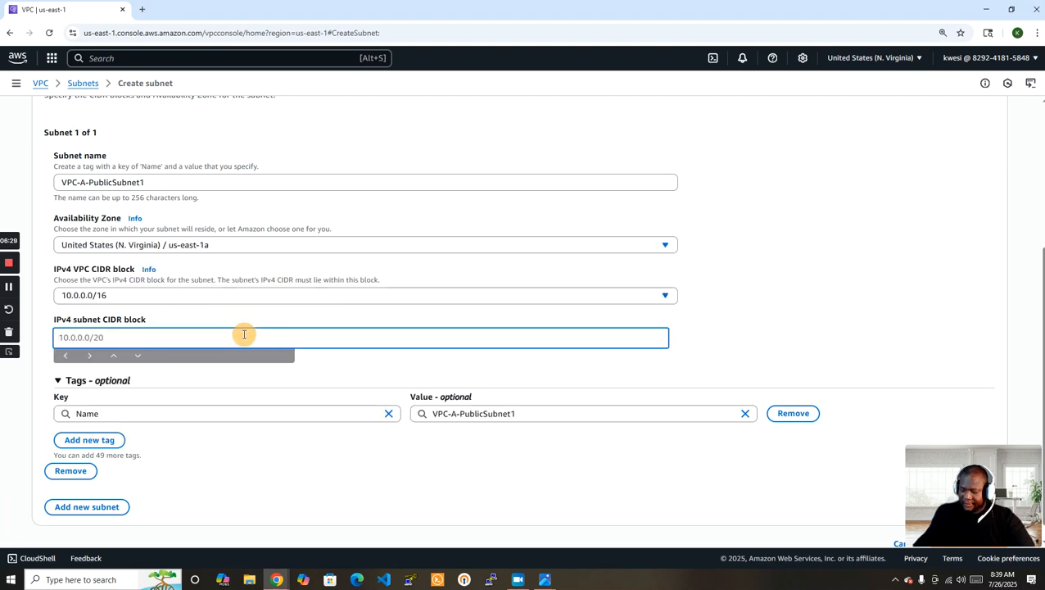
{"action": "type", "text": "10.0.0.0/"}
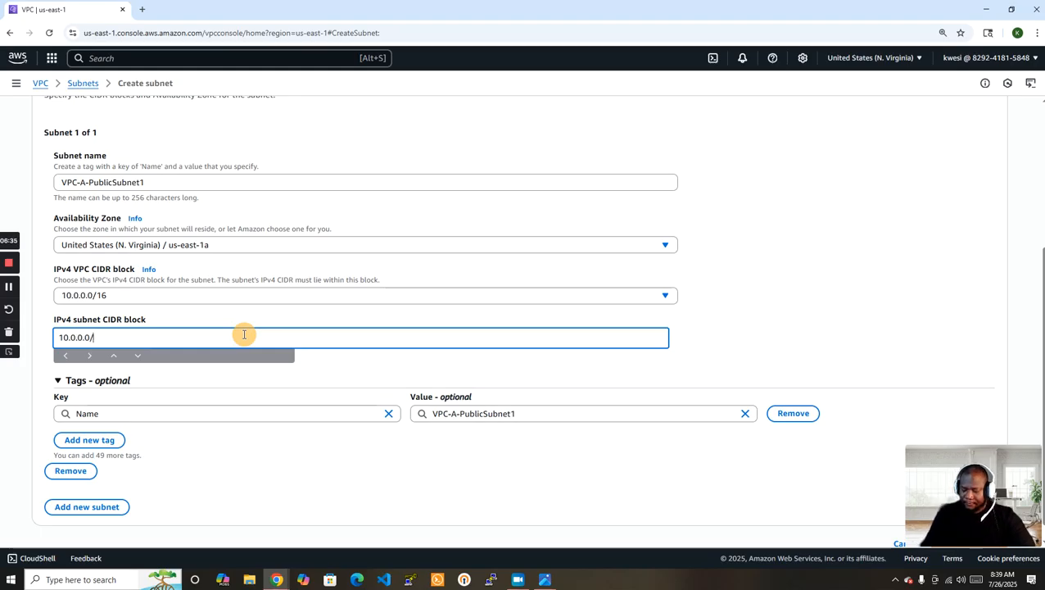
{"action": "type", "text": "24"}
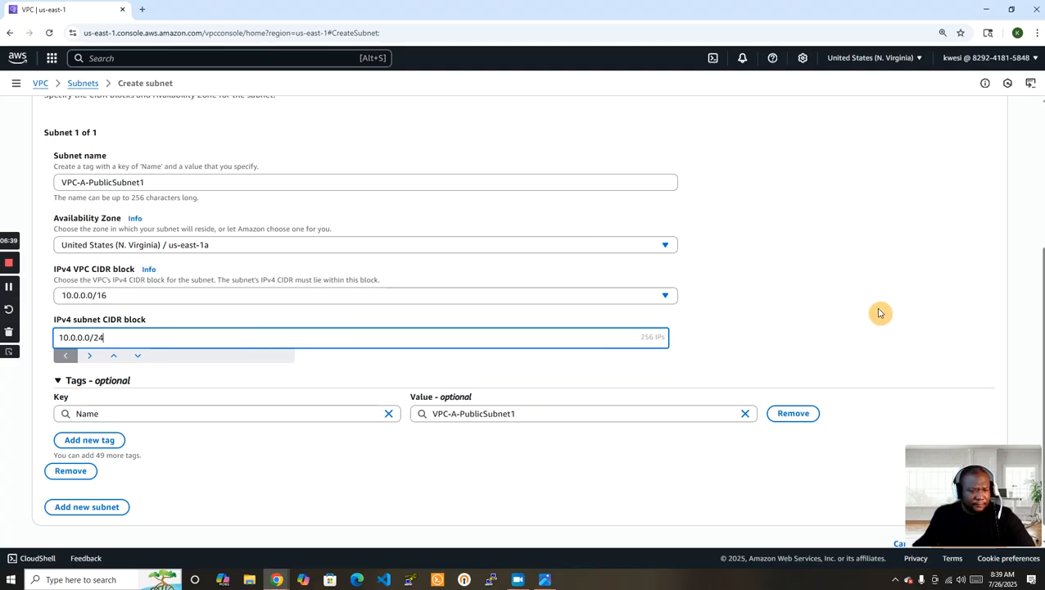
- Add a second subnet named VPC-A-PrivateSubnet1 and place it in the us-east-1a availability zone
{"action": "scroll", "coordinate": [885, 320], "scroll_direction": "down", "scroll_amount": 1}
{"action": "left_click", "coordinate": [120, 489]}
{"action": "scroll", "coordinate": [785, 424], "scroll_direction": "down", "scroll_amount": 4}
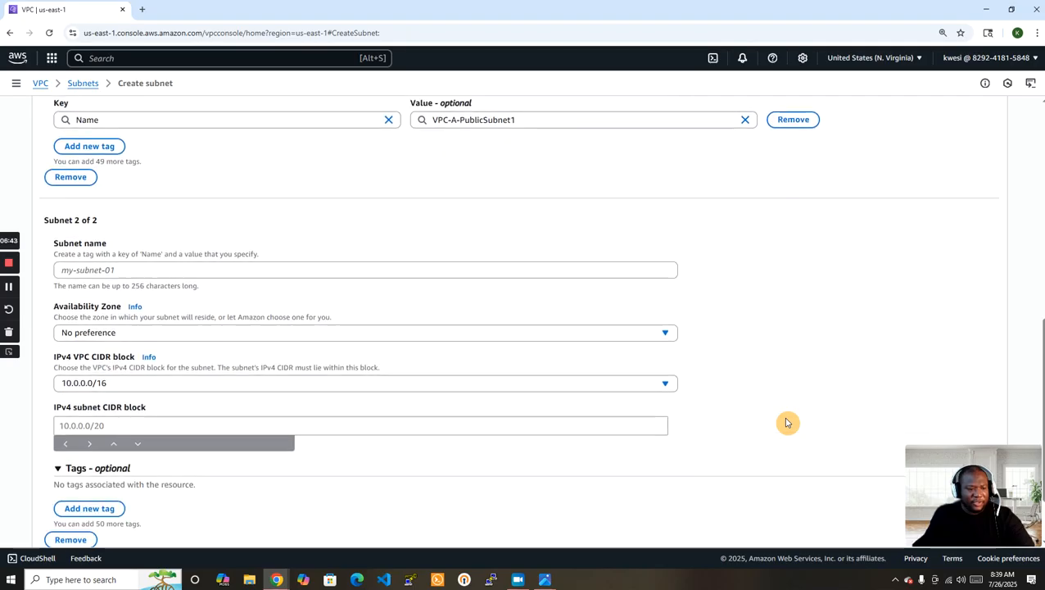
{"action": "left_click", "coordinate": [256, 213]}
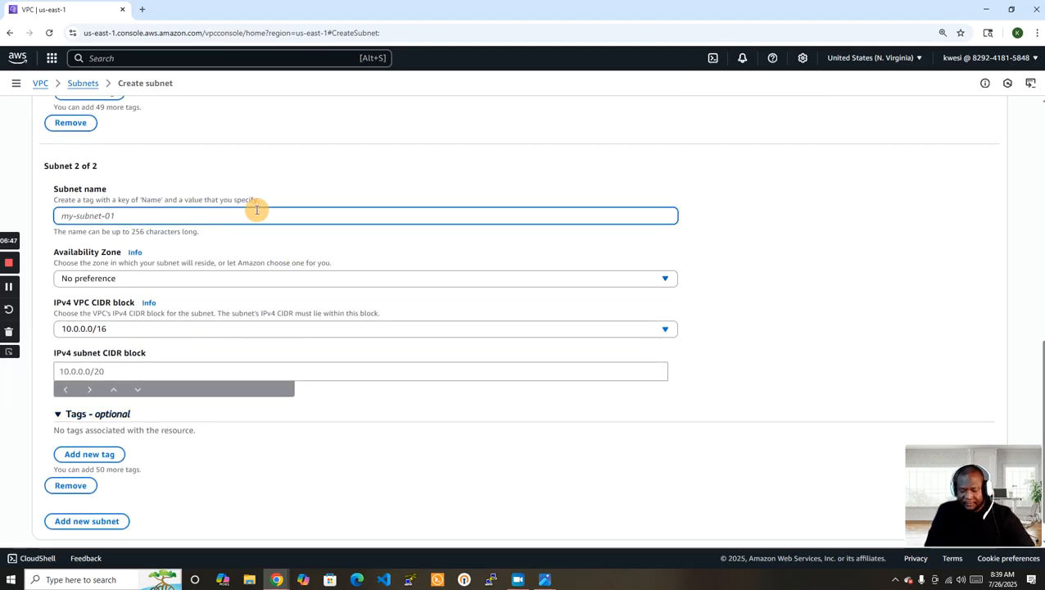
{"action": "type", "text": "VPC-A"}
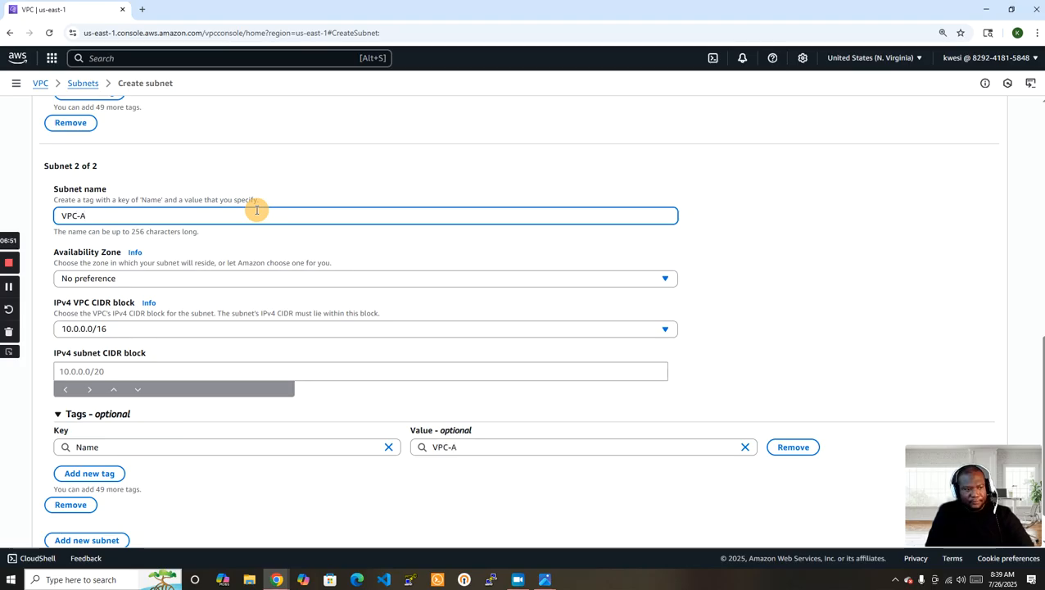
{"action": "type", "text": "-Private"}
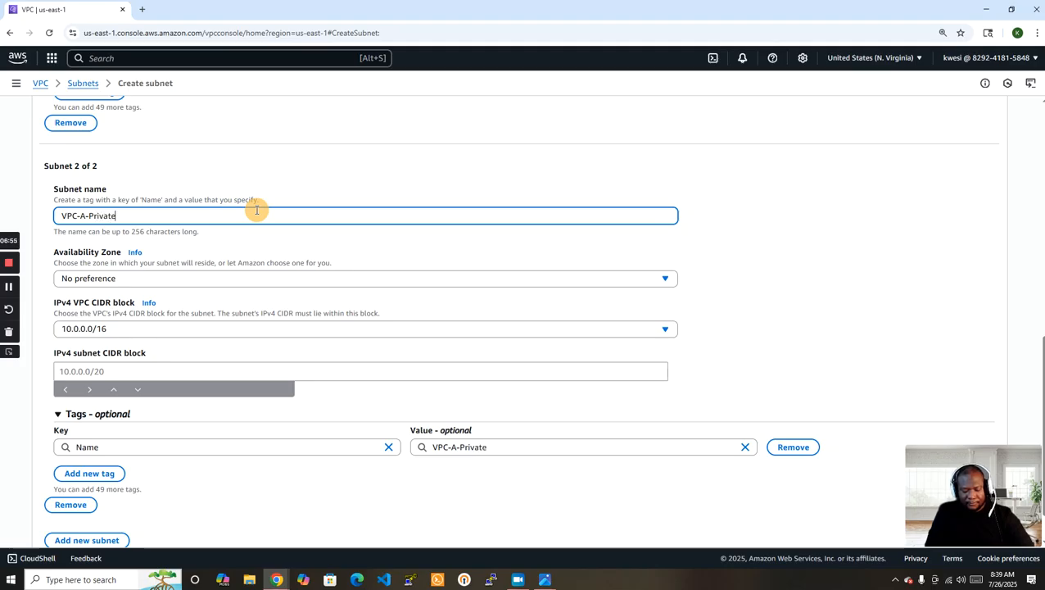
{"action": "type", "text": "Subnet1"}
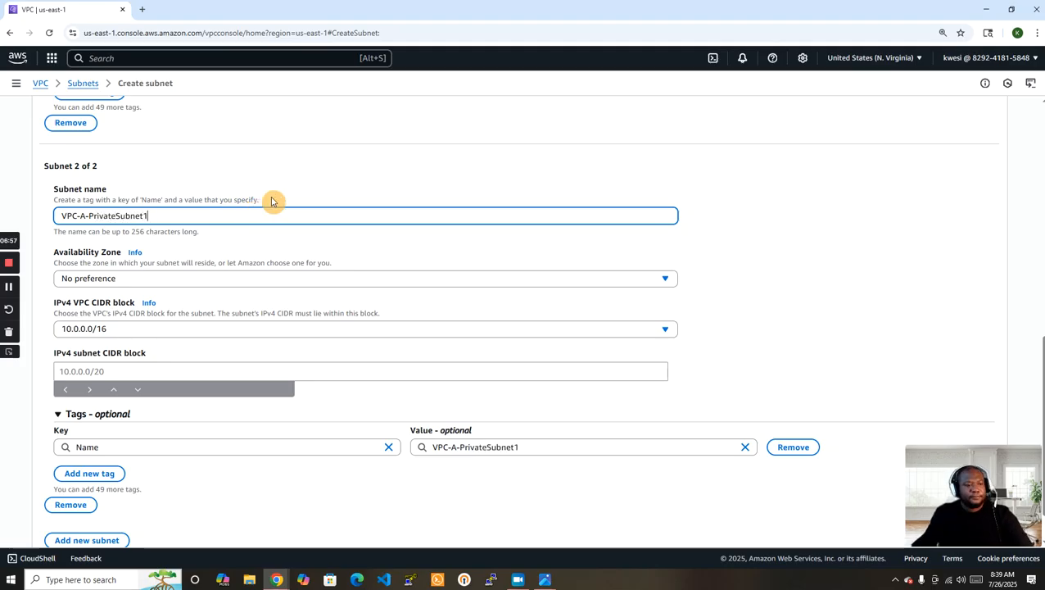
{"action": "left_click", "coordinate": [428, 280]}
{"action": "left_click", "coordinate": [359, 343]}
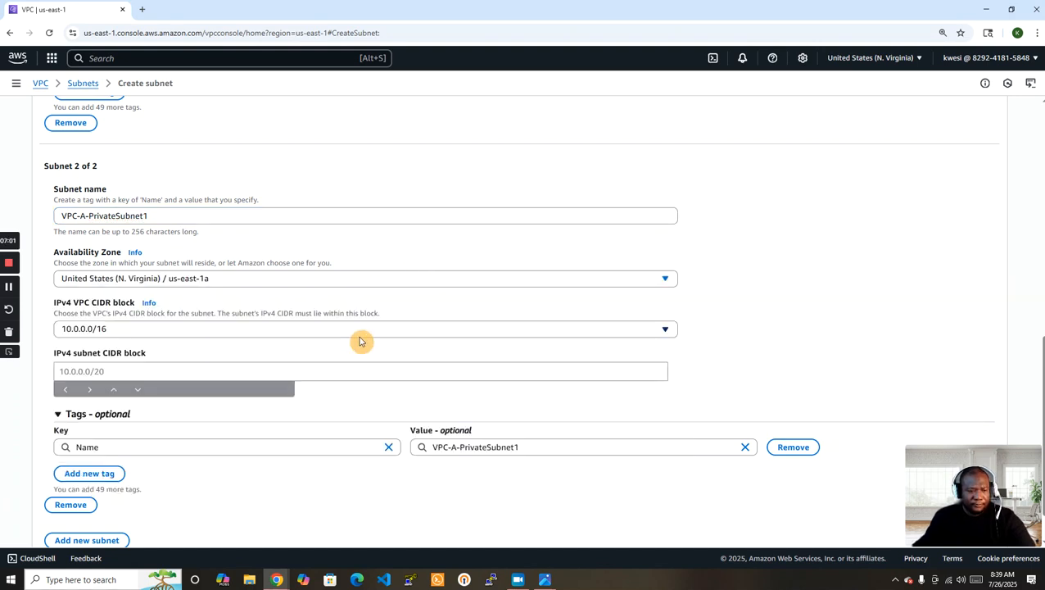
- Set the IPv4 CIDR block of VPC-A-PrivateSubnet1 to 10.0.1.0/24 and create both subnets
{"action": "scroll", "coordinate": [742, 299], "scroll_direction": "down", "scroll_amount": 1}
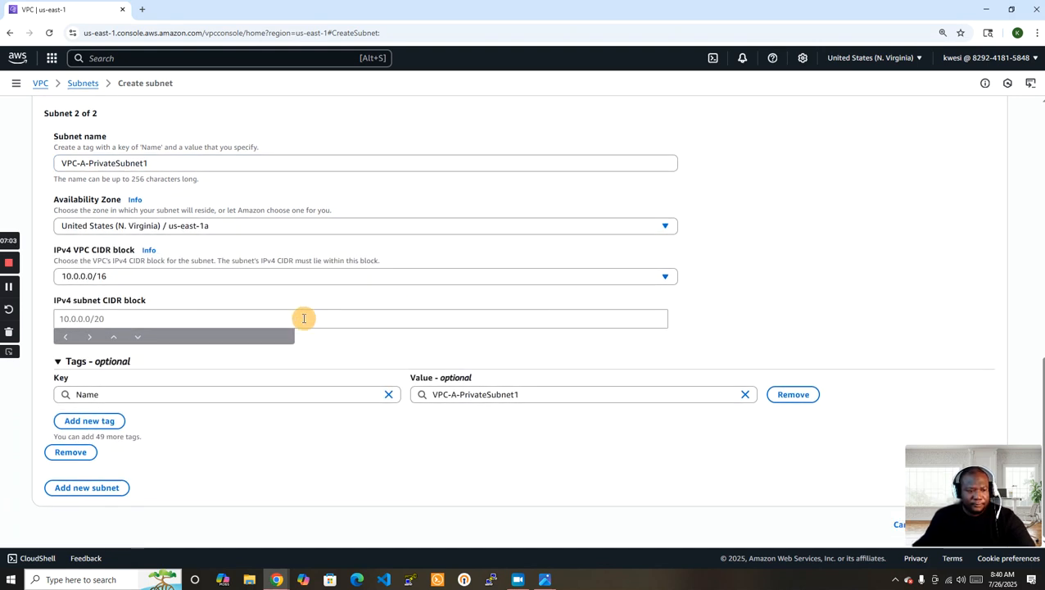
{"action": "left_click", "coordinate": [303, 321]}
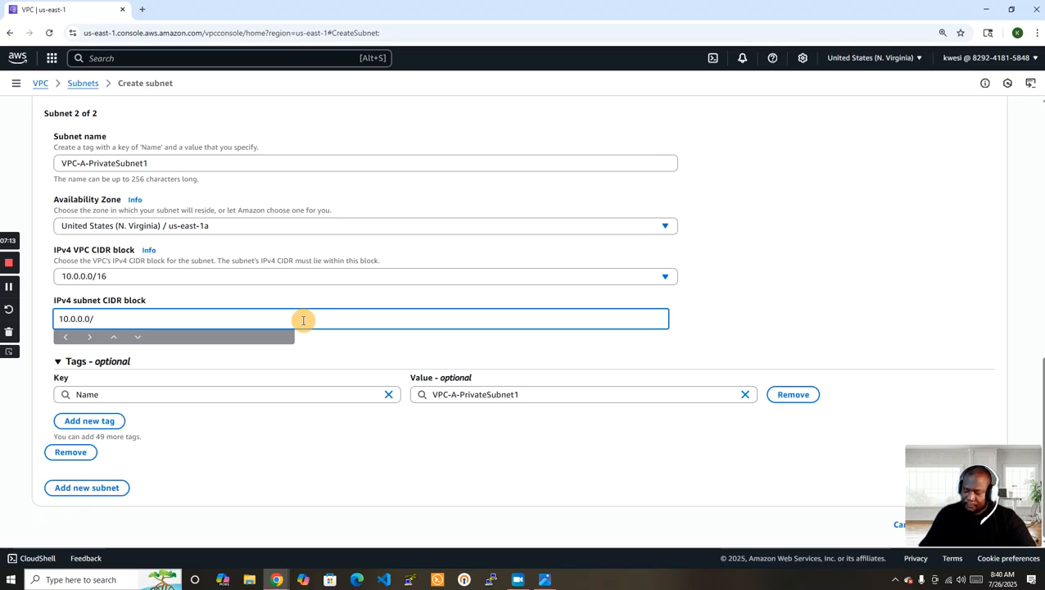
{"action": "type", "text": "4"}
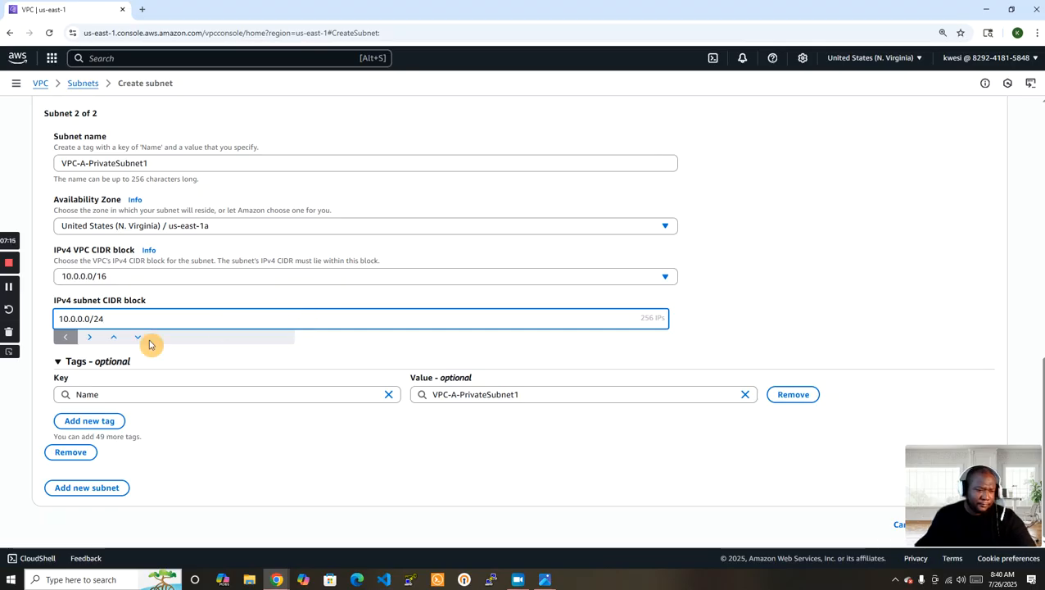
{"action": "left_click", "coordinate": [93, 341]}
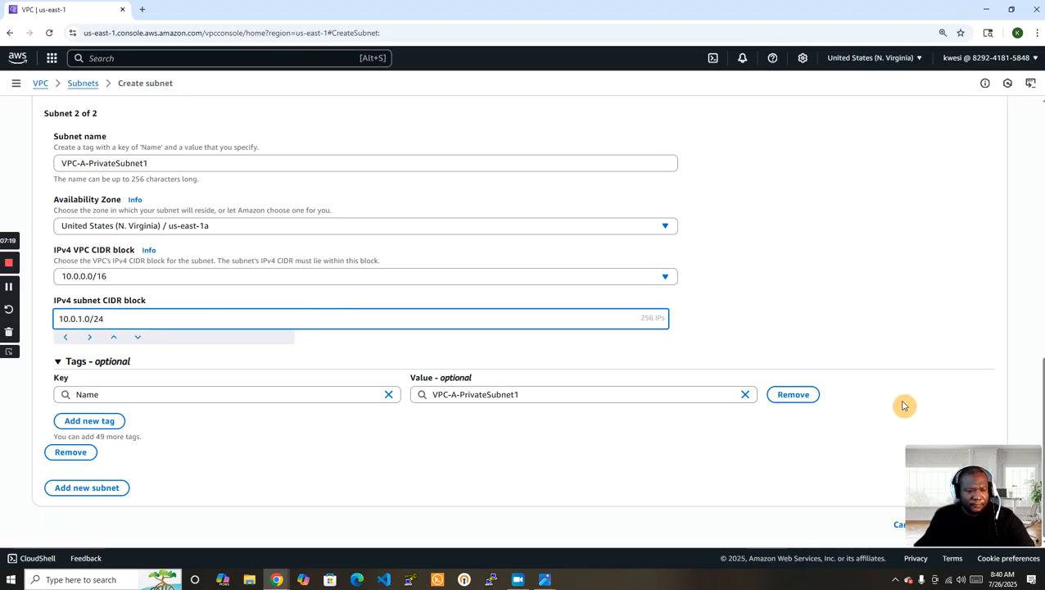
{"action": "left_click_drag", "start_coordinate": [995, 470], "coordinate": [999, 407]}
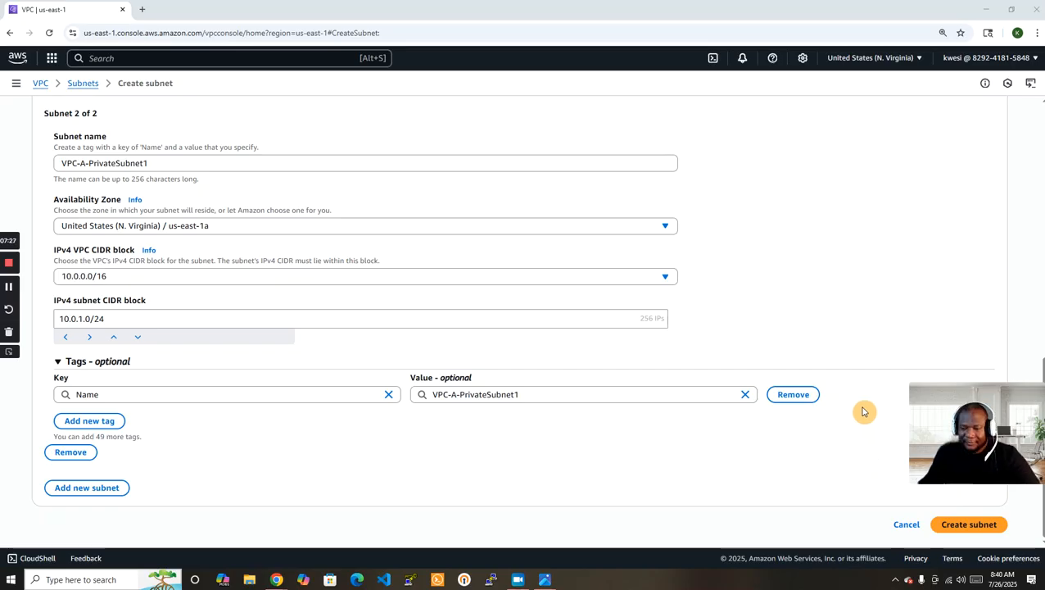
{"action": "left_click", "coordinate": [973, 526]}
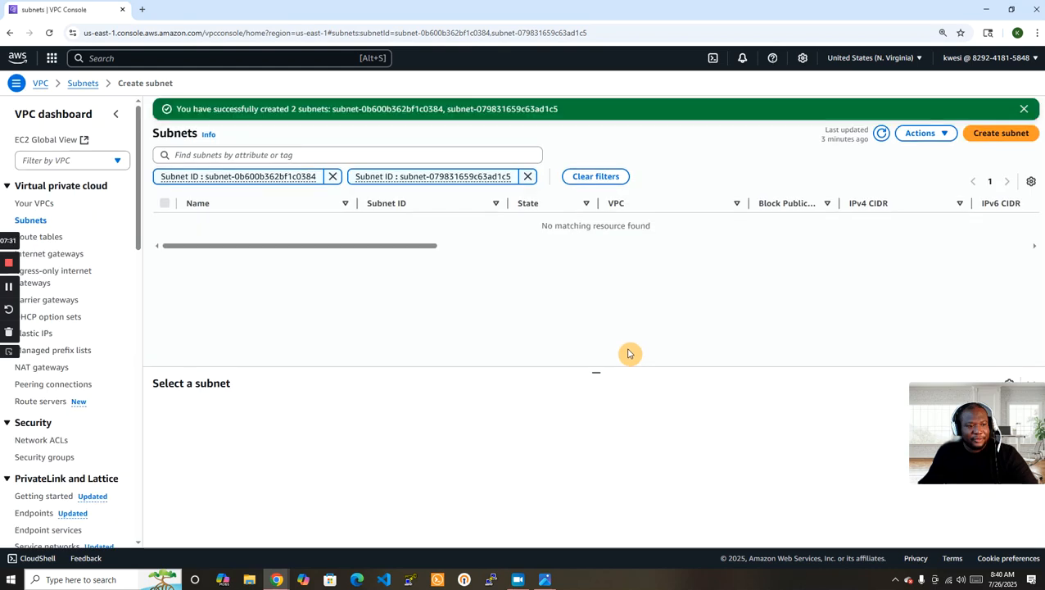
- Remove both subnet ID filters from the subnet list and sort it by name in descending order
{"action": "left_click", "coordinate": [525, 178]}
{"action": "left_click", "coordinate": [335, 177]}
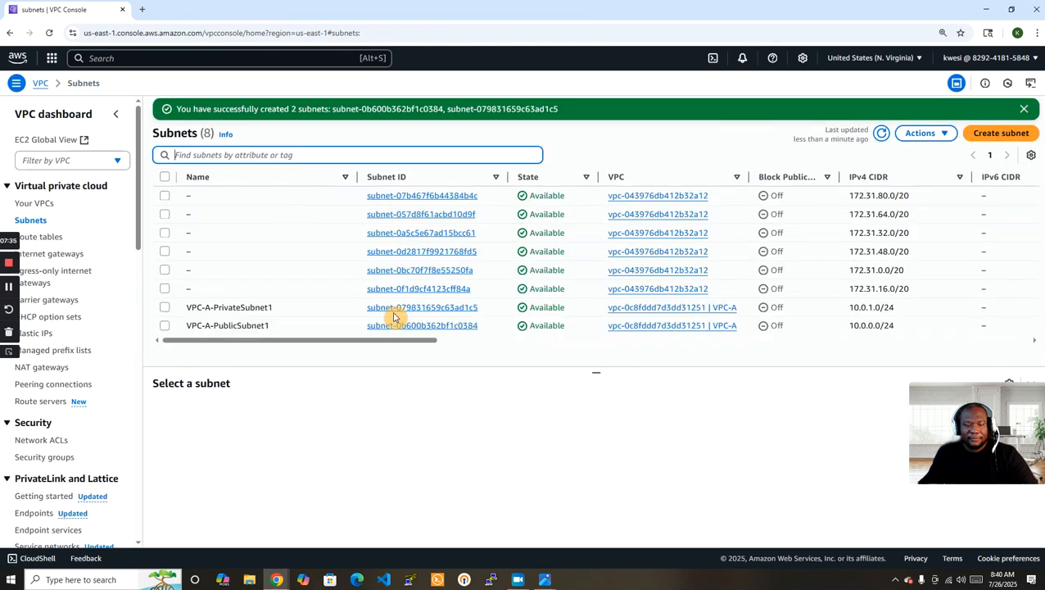
{"action": "left_click", "coordinate": [282, 177]}
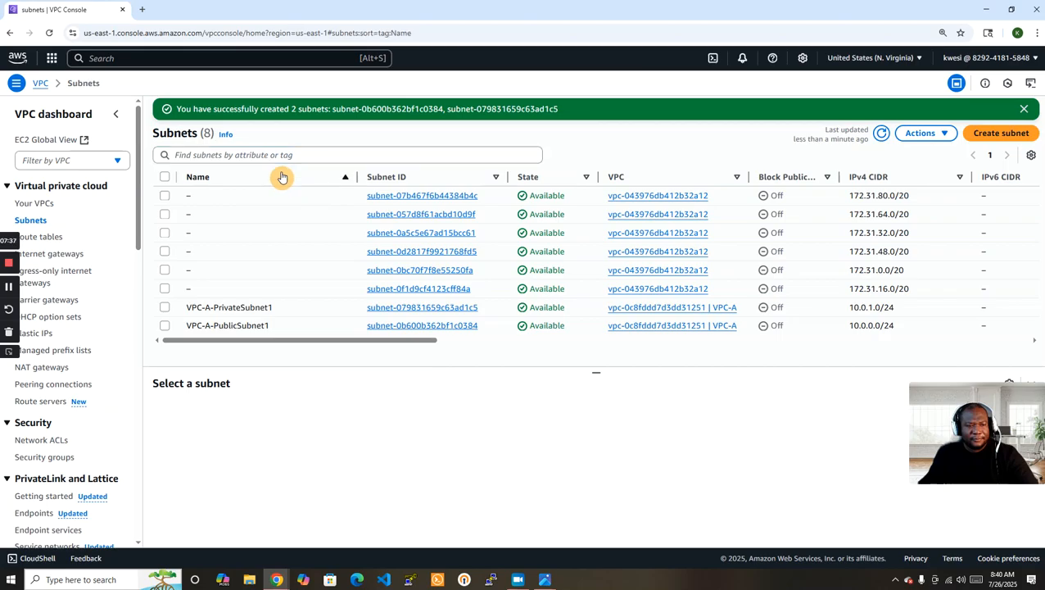
{"action": "left_click", "coordinate": [280, 177]}
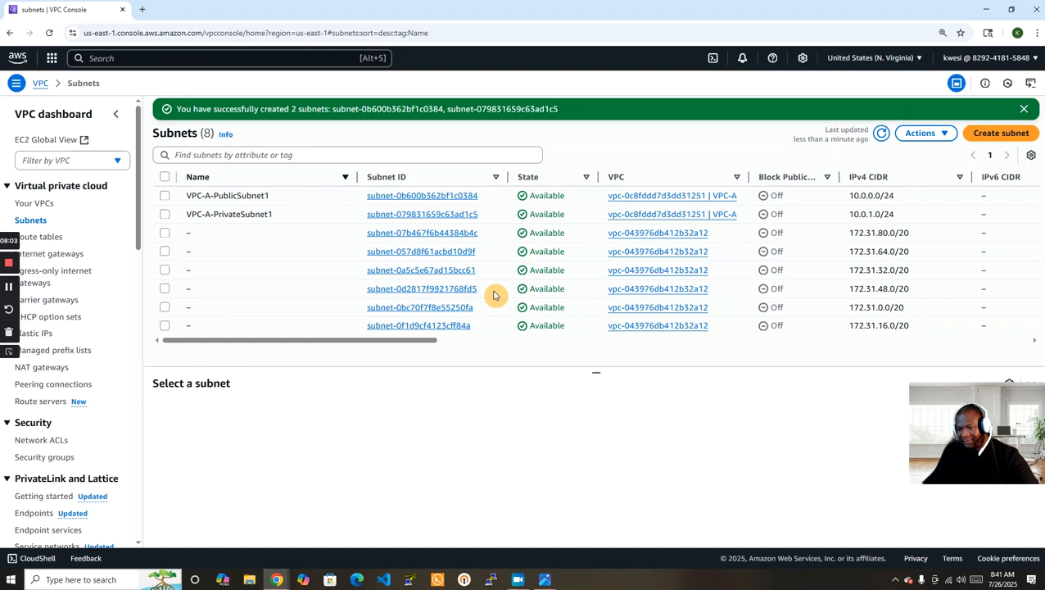
{"action": "left_click", "coordinate": [981, 473]}
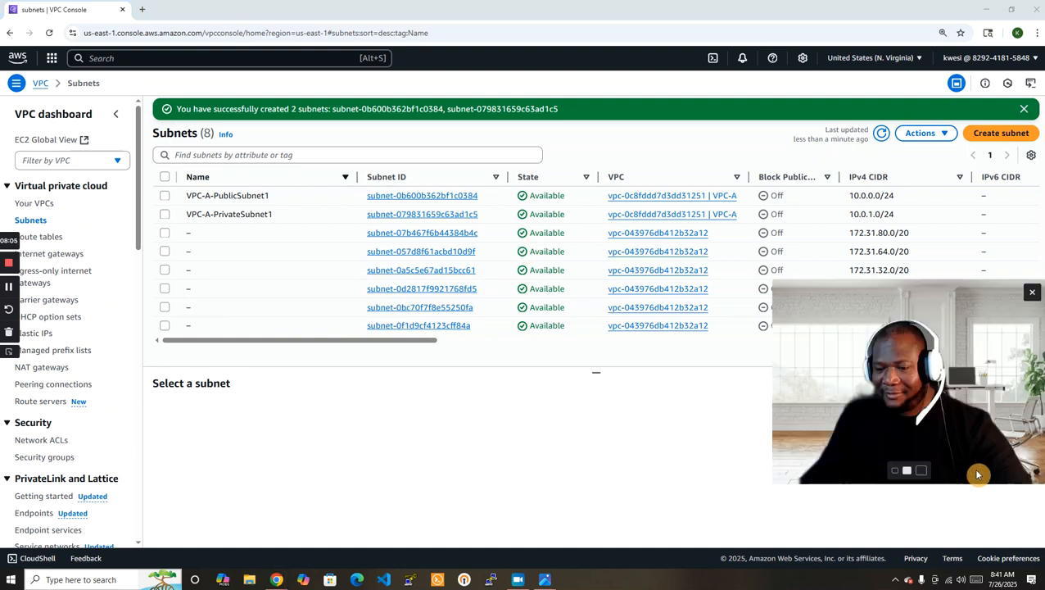
{"action": "left_click", "coordinate": [899, 472]}
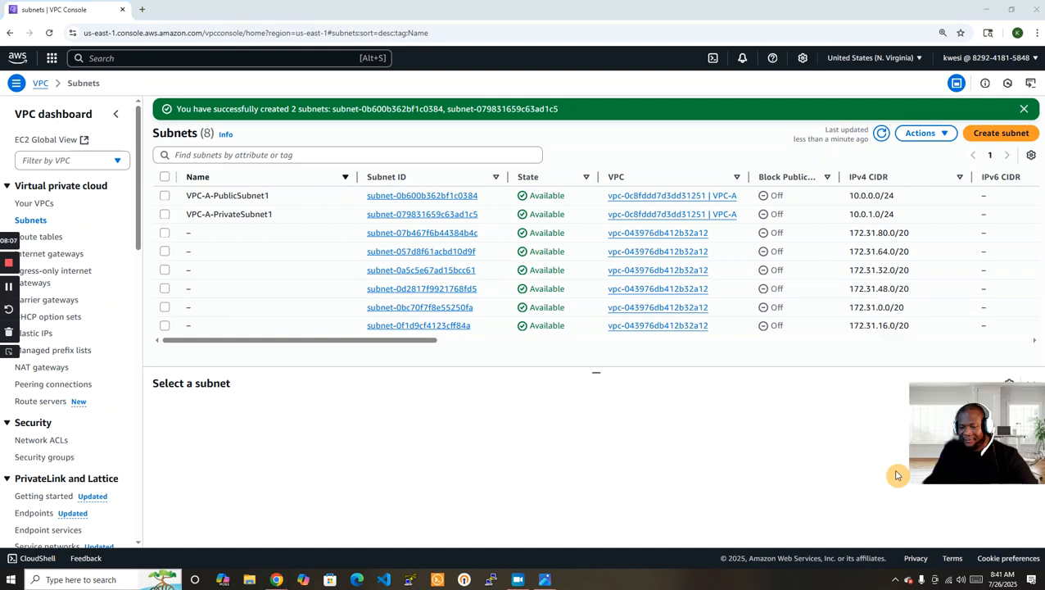
{"action": "left_click_drag", "start_coordinate": [980, 433], "coordinate": [978, 466]}
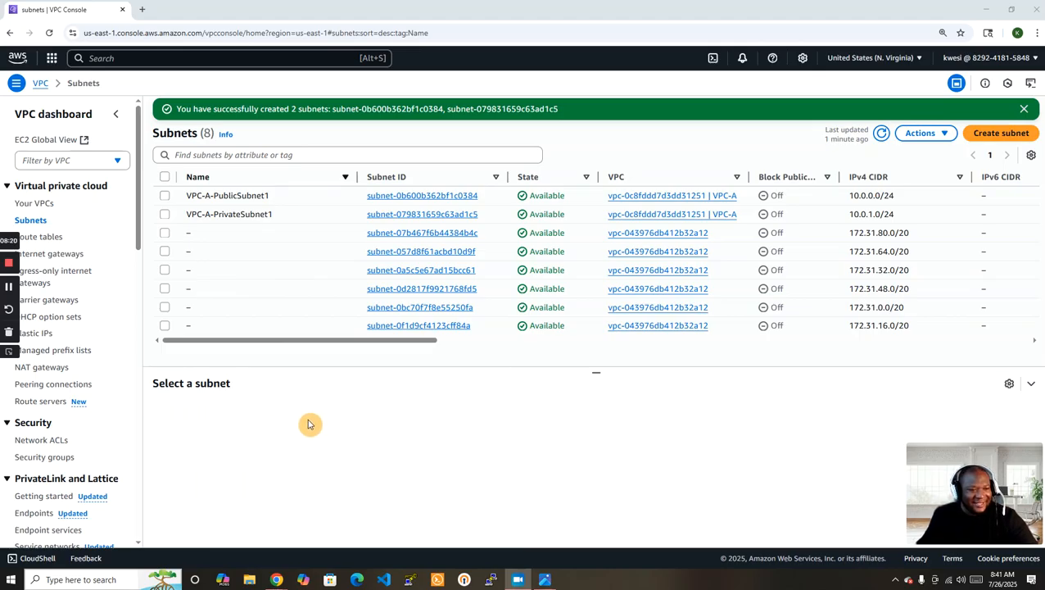
- Start creating a route table and name it VPC-A-PublicSubnet1-RT
{"action": "left_click", "coordinate": [49, 237]}
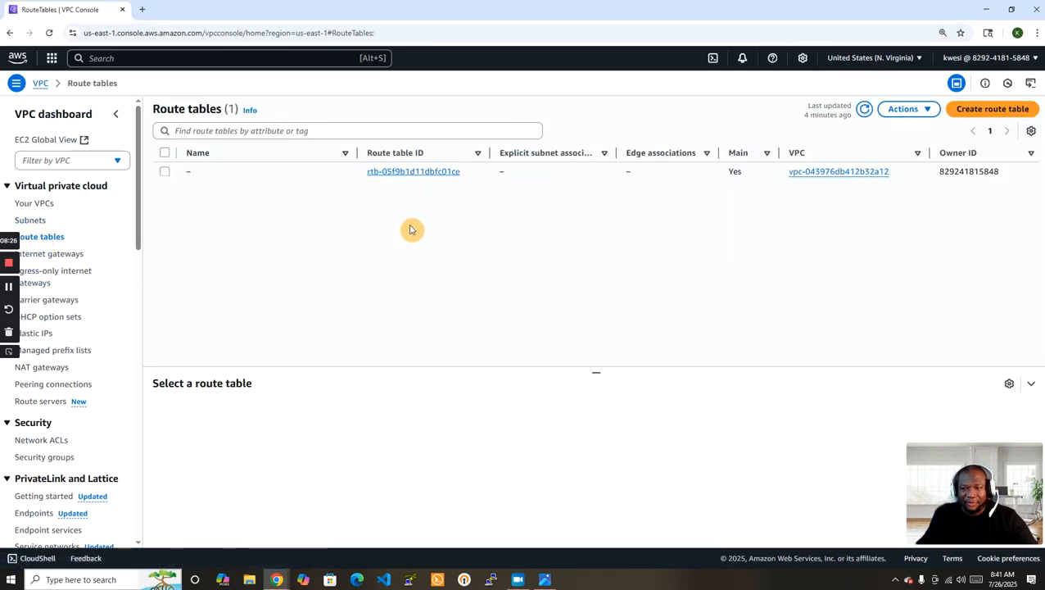
{"action": "left_click", "coordinate": [992, 109]}
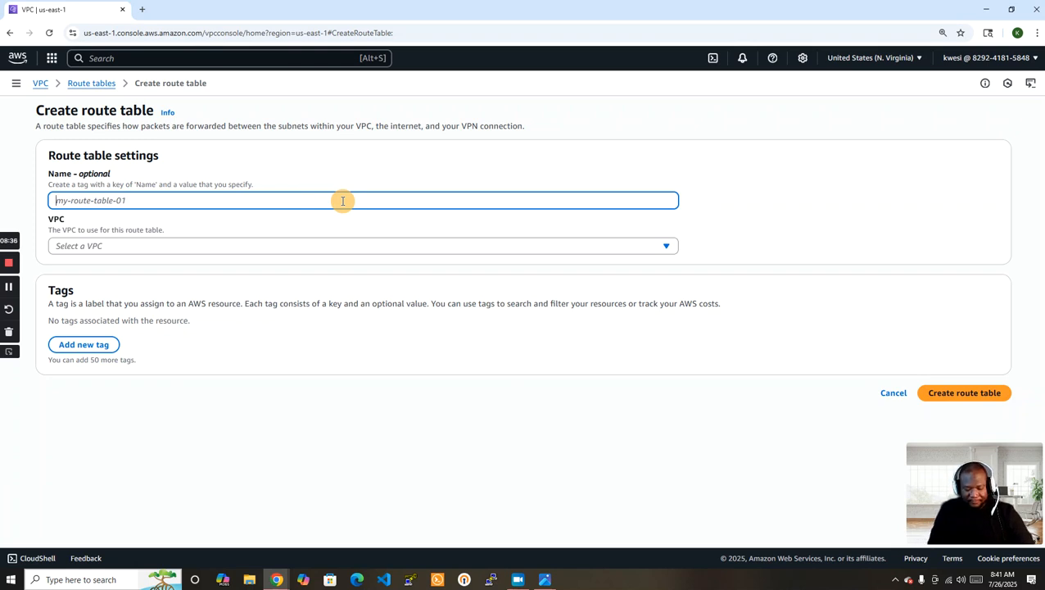
{"action": "type", "text": "VPC-A-Publ"}
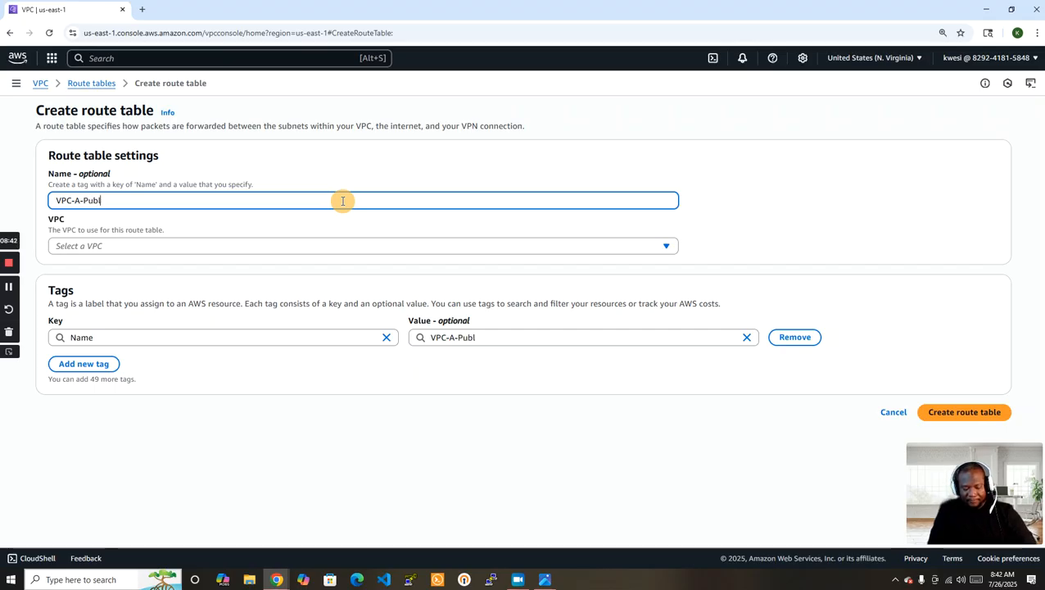
{"action": "type", "text": "t1-RT"}
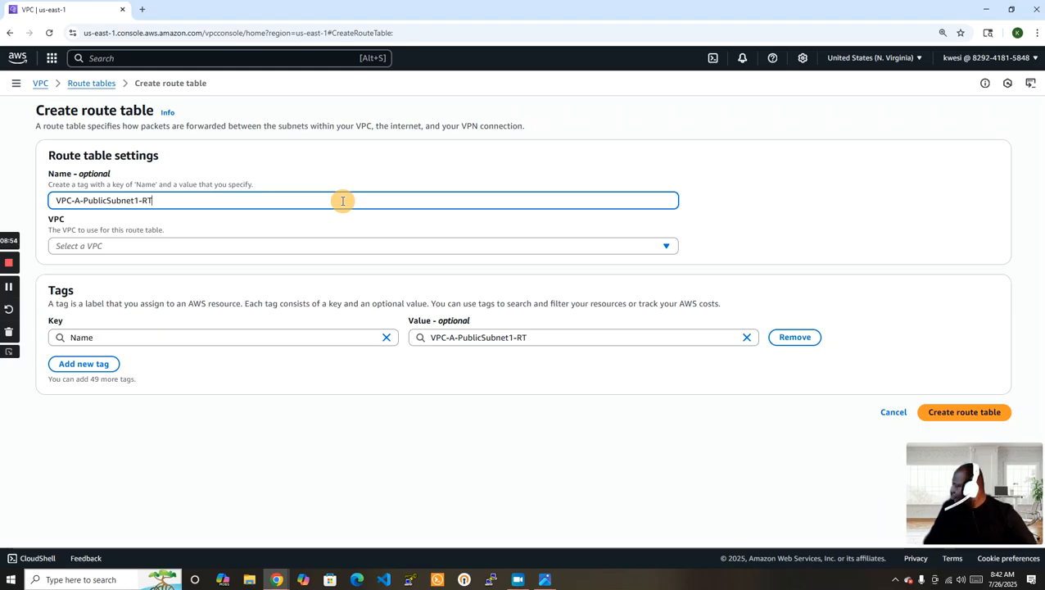
{"action": "left_click", "coordinate": [8, 289]}
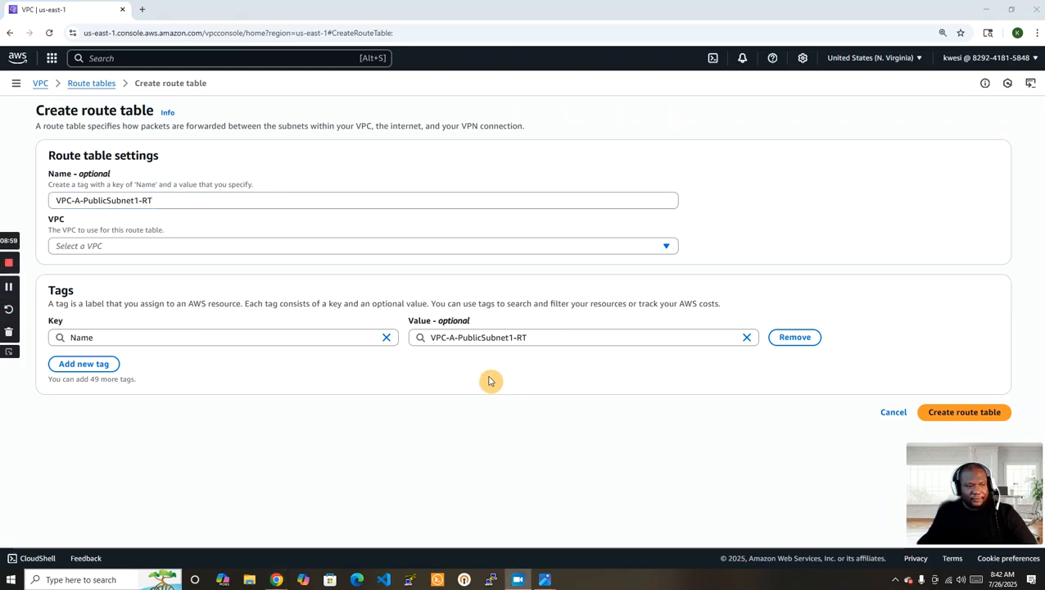
- Assign the new route table to VPC-A and create it
{"action": "left_click", "coordinate": [615, 246]}
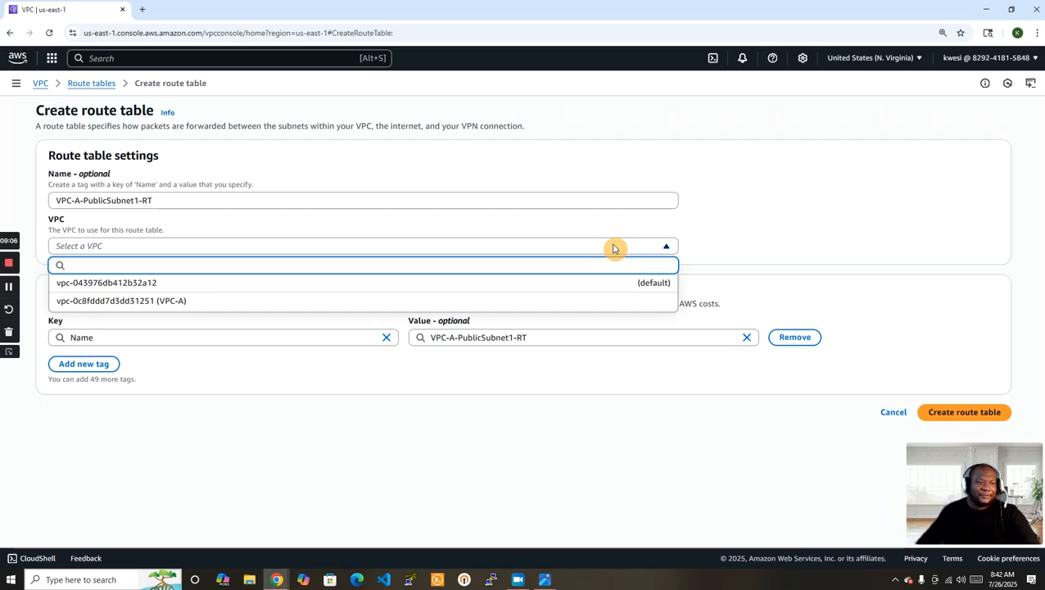
{"action": "left_click", "coordinate": [354, 301]}
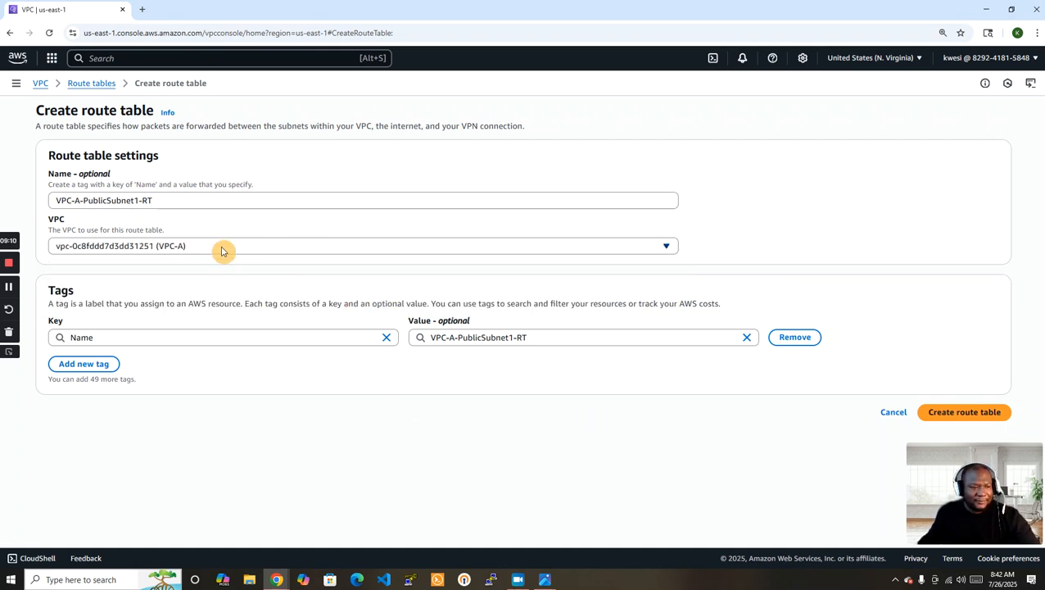
{"action": "mouse_move", "coordinate": [987, 481]}
{"action": "mouse_move", "coordinate": [988, 481]}
{"action": "left_mouse_down"}
{"action": "mouse_move", "coordinate": [978, 341]}
{"action": "mouse_move", "coordinate": [978, 489]}
{"action": "mouse_move", "coordinate": [984, 476]}
{"action": "left_mouse_up"}
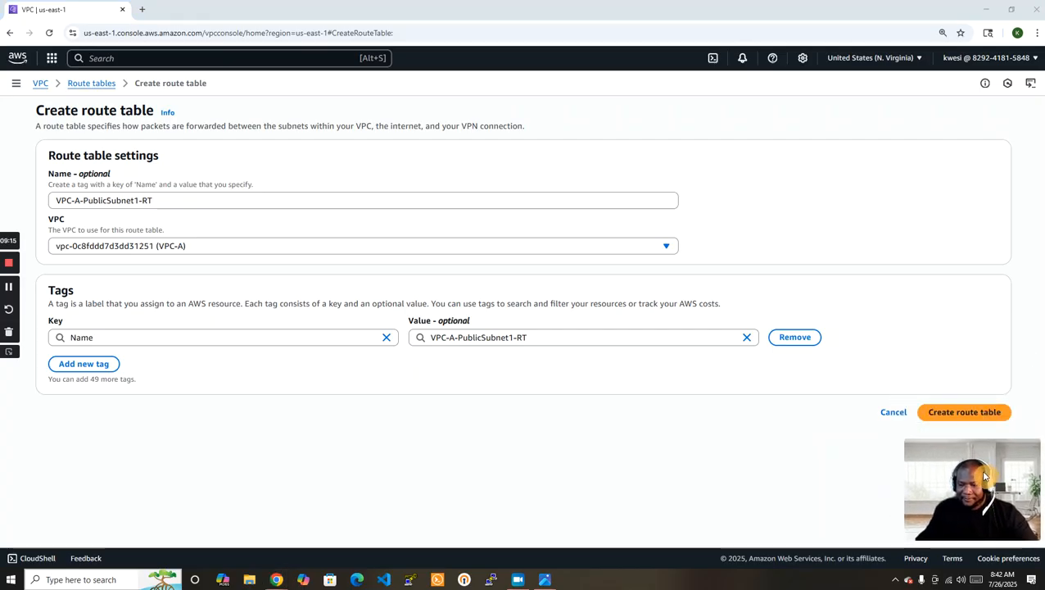
{"action": "left_click", "coordinate": [963, 414]}
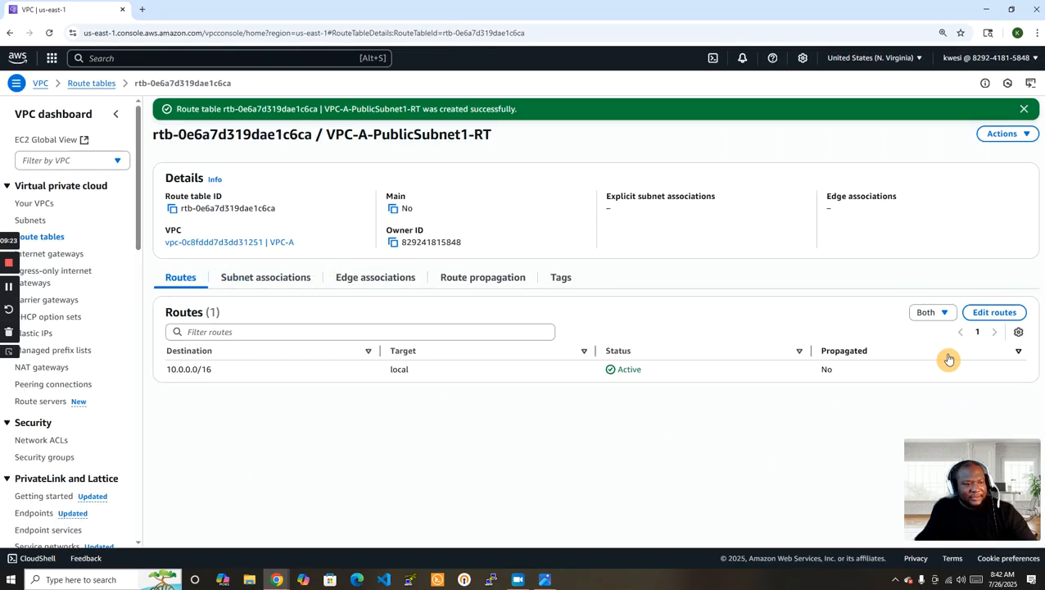
- Add a route to VPC-A-PublicSubnet1-RT with destination 0.0.0.0/0 targeting VPC-A's internet gateway, and save the routes
{"action": "left_click", "coordinate": [994, 313]}
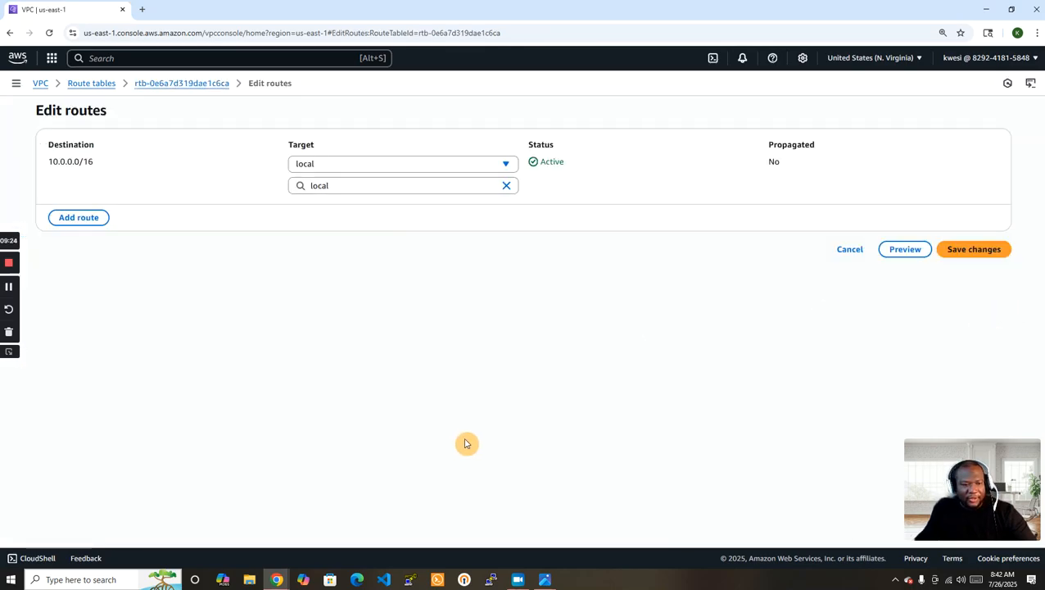
{"action": "left_click", "coordinate": [76, 220]}
{"action": "left_click", "coordinate": [107, 208]}
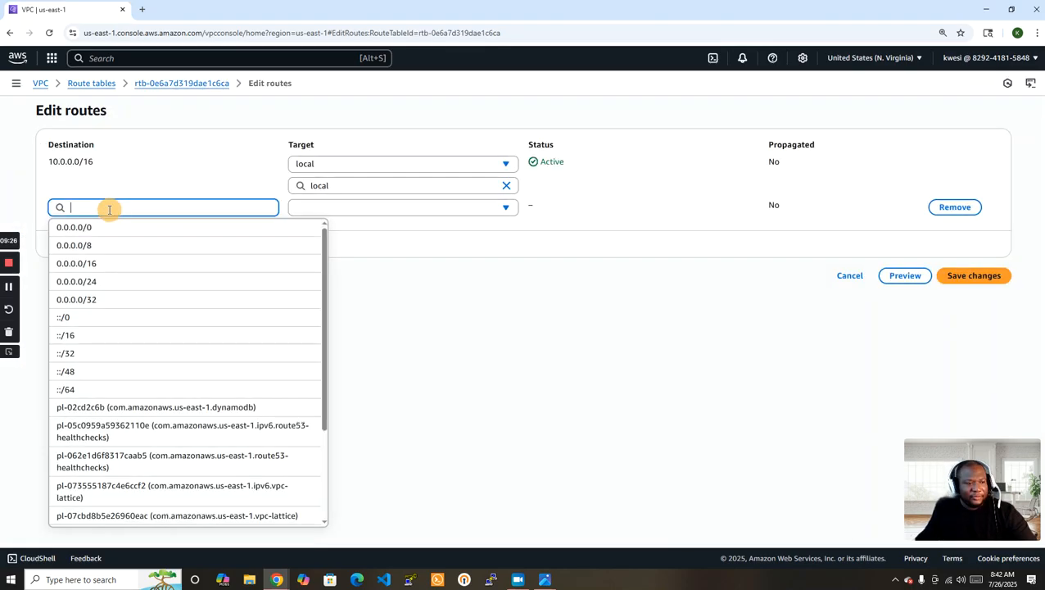
{"action": "left_click", "coordinate": [100, 226]}
{"action": "left_click", "coordinate": [355, 208]}
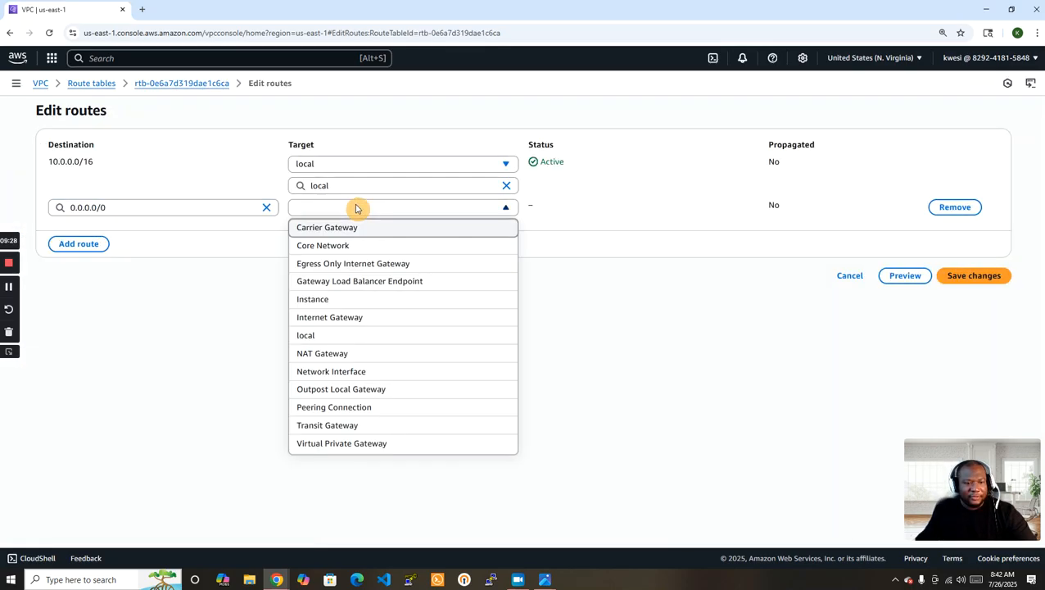
{"action": "left_click", "coordinate": [369, 315]}
{"action": "left_click", "coordinate": [432, 222]}
{"action": "left_click", "coordinate": [408, 267]}
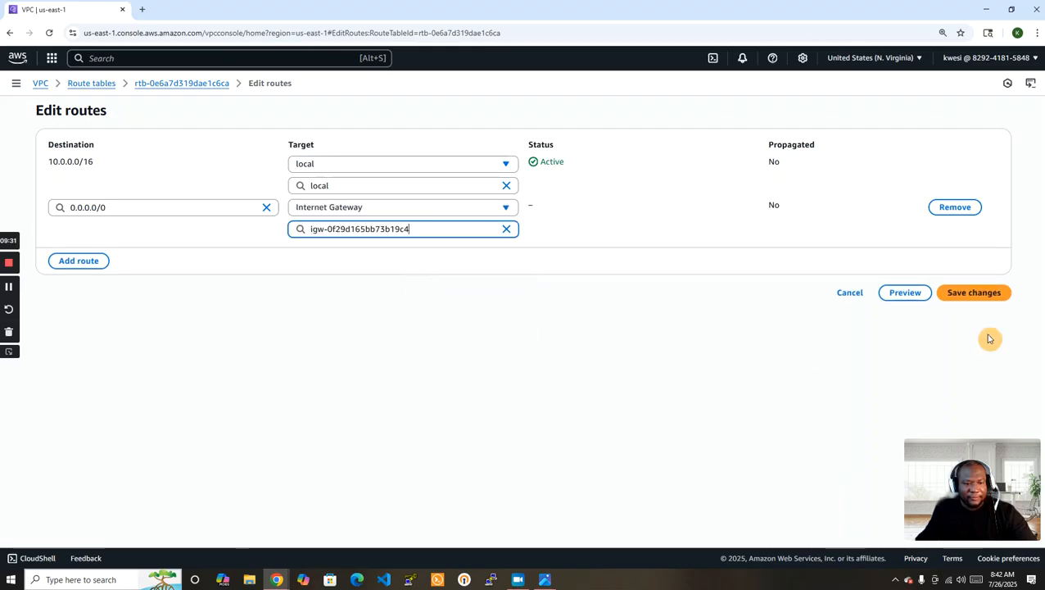
{"action": "left_click", "coordinate": [987, 293]}
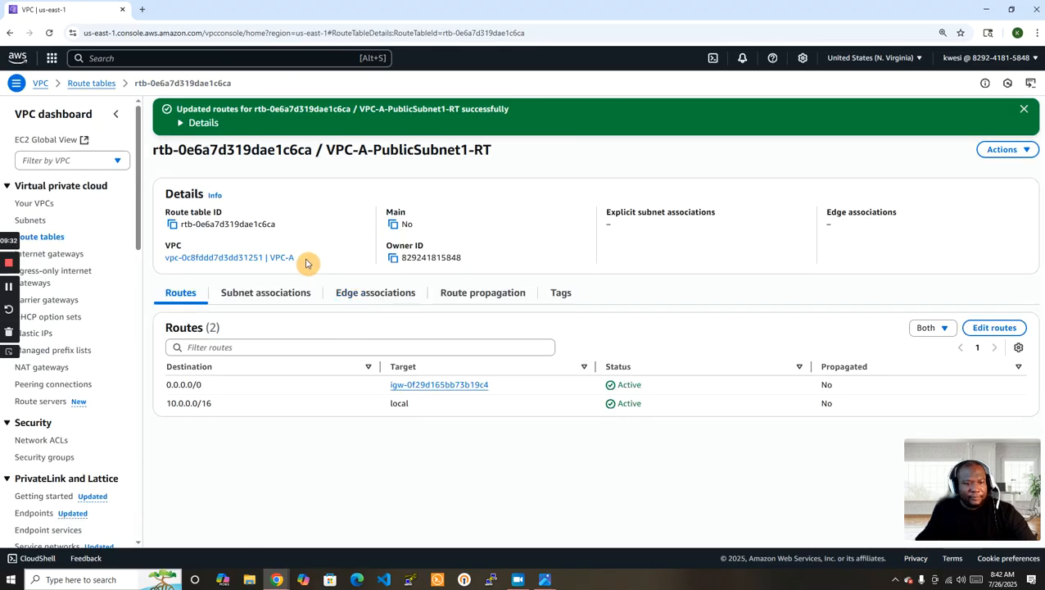
- Associate VPC-A-PublicSubnet1 with the VPC-A-PublicSubnet1-RT route table and save the association
{"action": "left_click", "coordinate": [263, 293]}
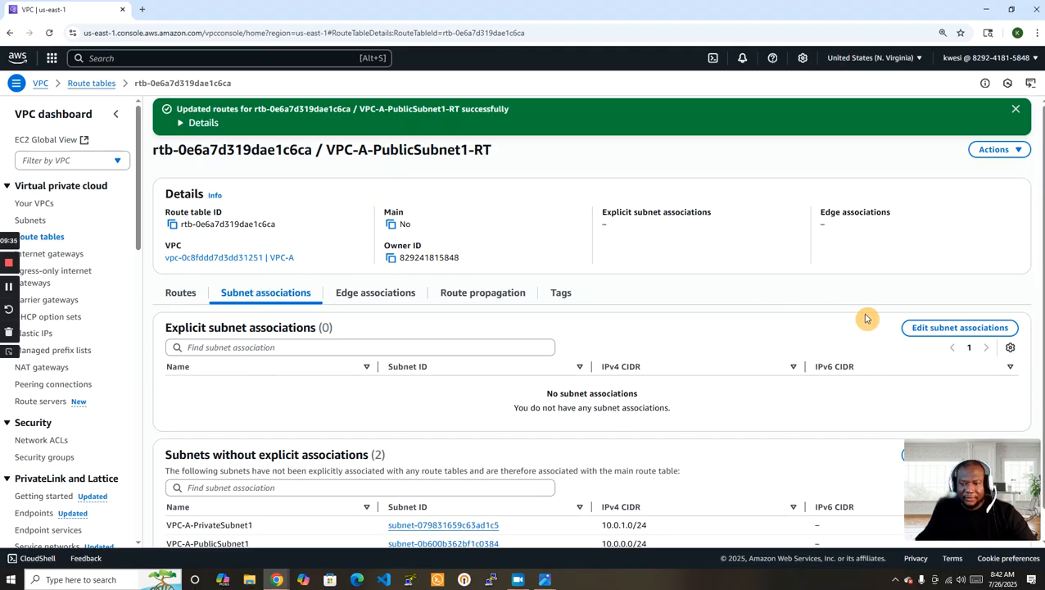
{"action": "left_click", "coordinate": [947, 329]}
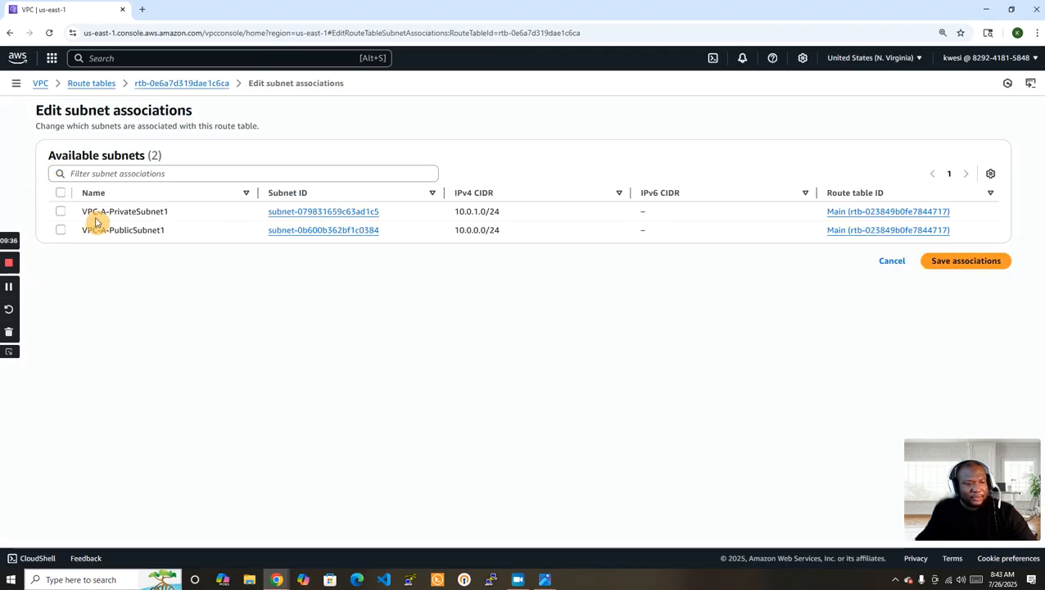
{"action": "left_click", "coordinate": [63, 233]}
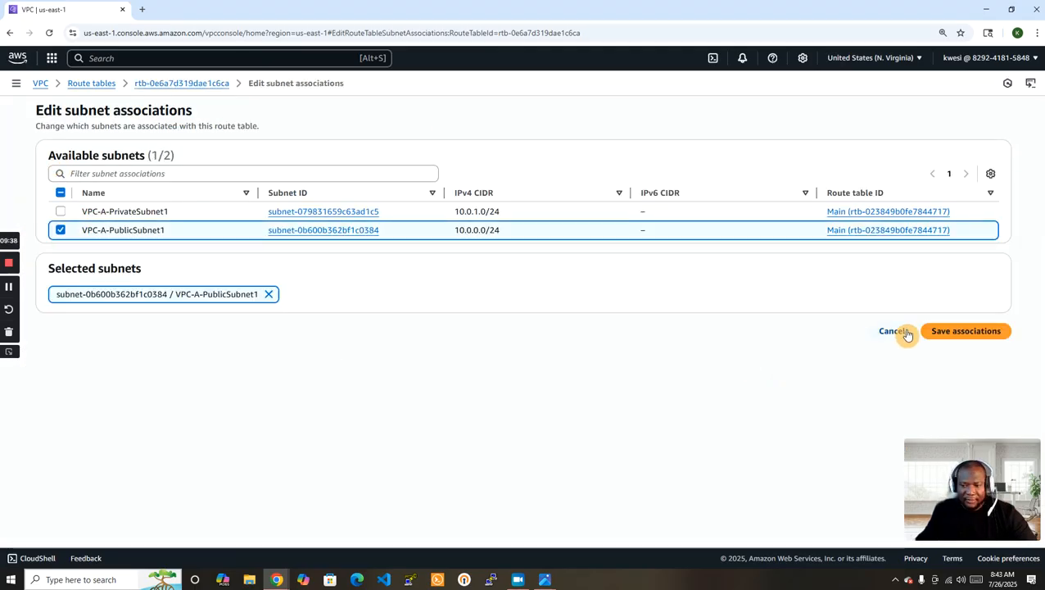
{"action": "left_click", "coordinate": [955, 331]}
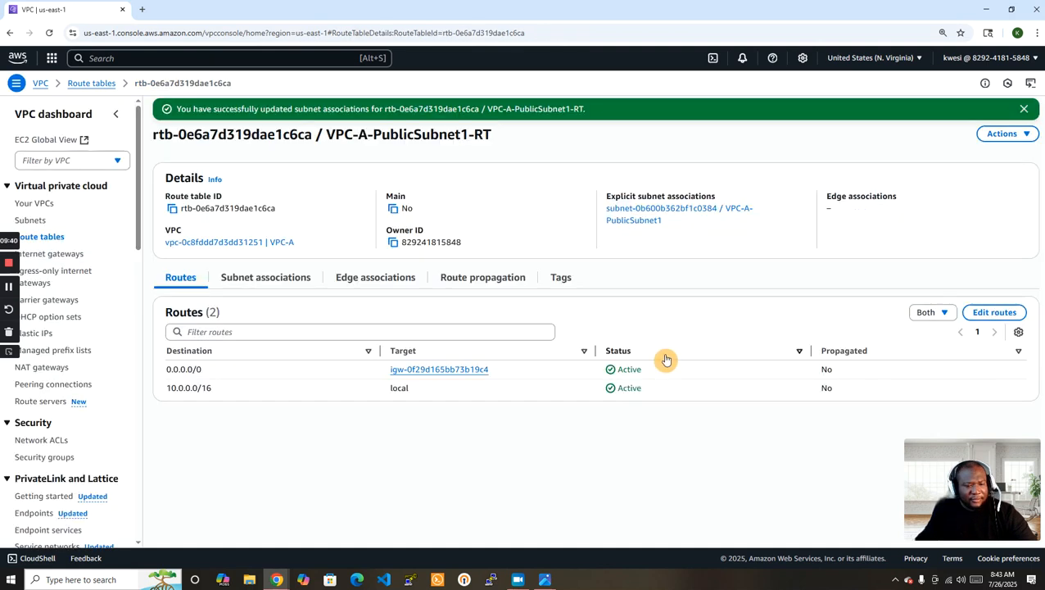
- Create a route table named VPC-A-PrivateSubnet1-RT in VPC-A
{"action": "left_click", "coordinate": [36, 222]}
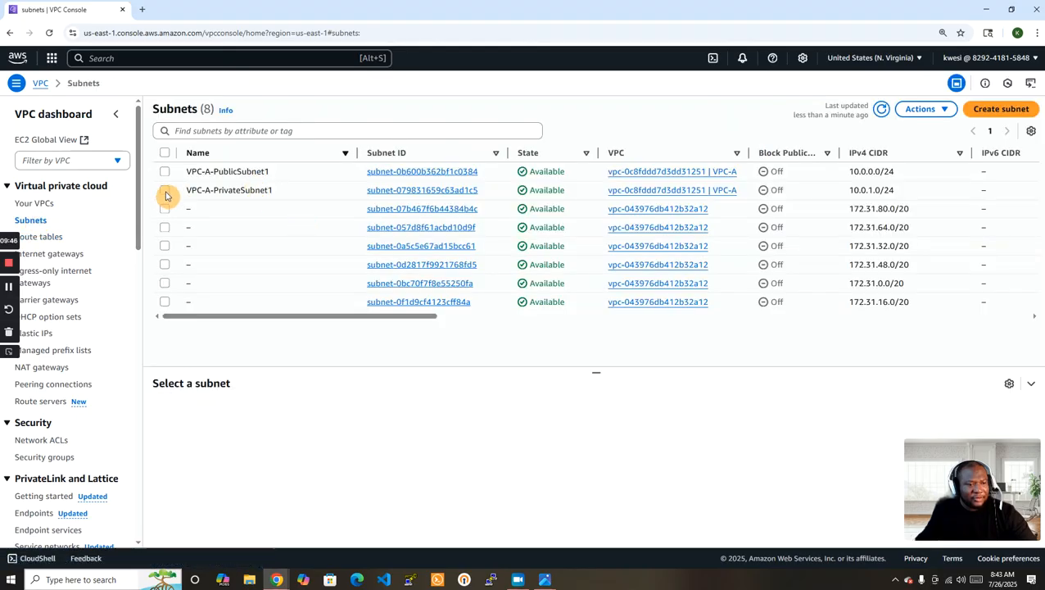
{"action": "left_click", "coordinate": [36, 238]}
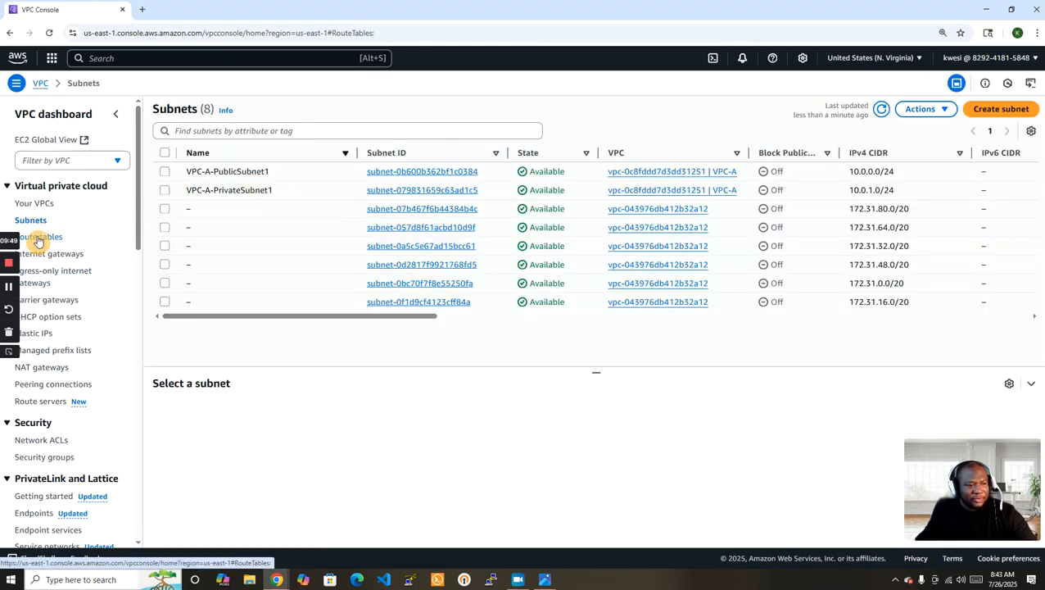
{"action": "left_click", "coordinate": [994, 108]}
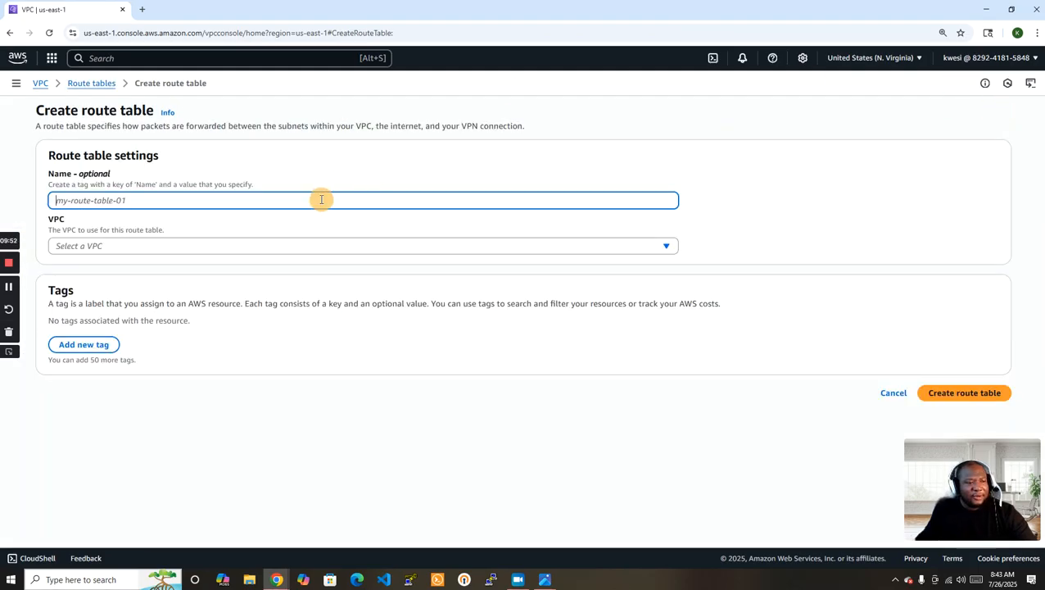
{"action": "type", "text": "VPC-A"}
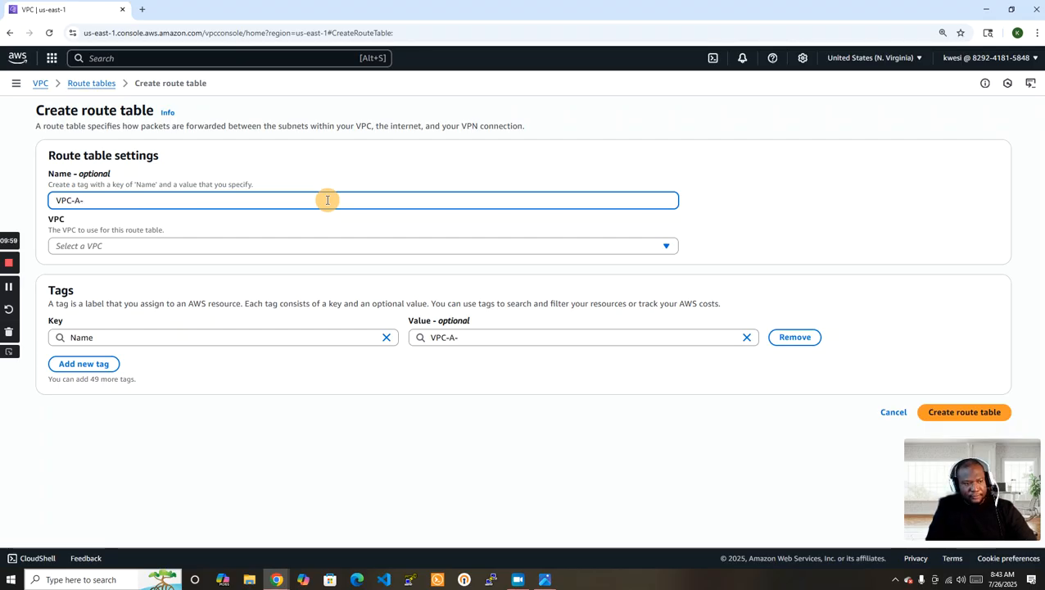
{"action": "type", "text": "-Private"}
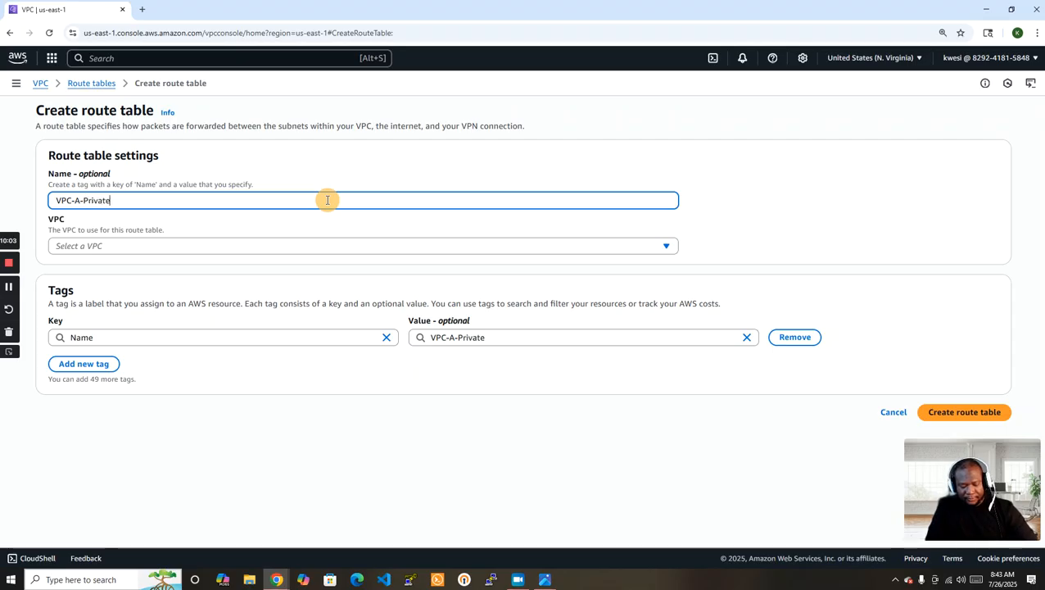
{"action": "type", "text": "Subnet1-RT"}
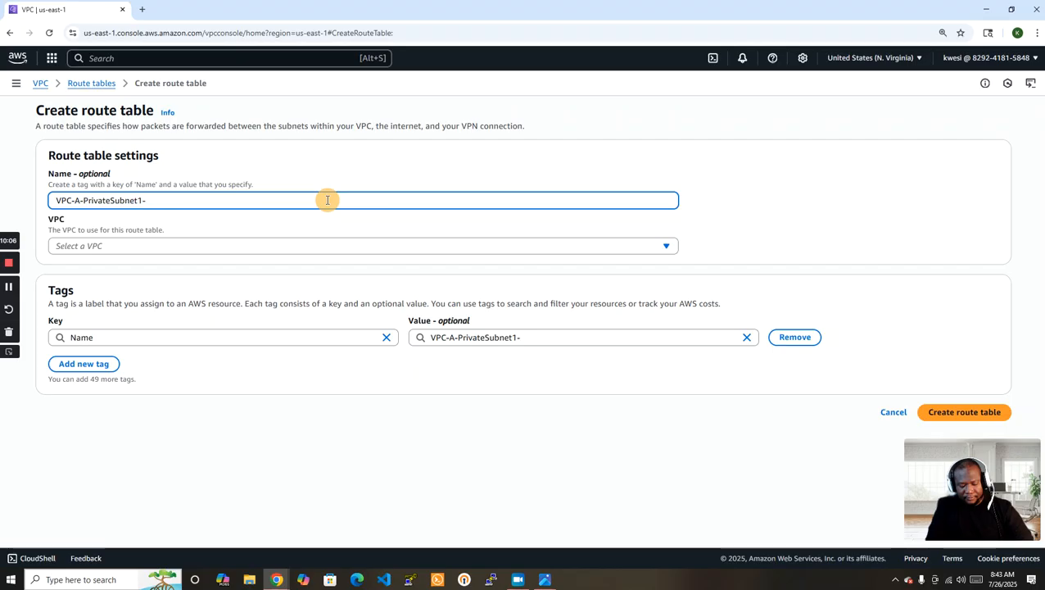
{"action": "left_click", "coordinate": [493, 246]}
{"action": "left_click", "coordinate": [289, 303]}
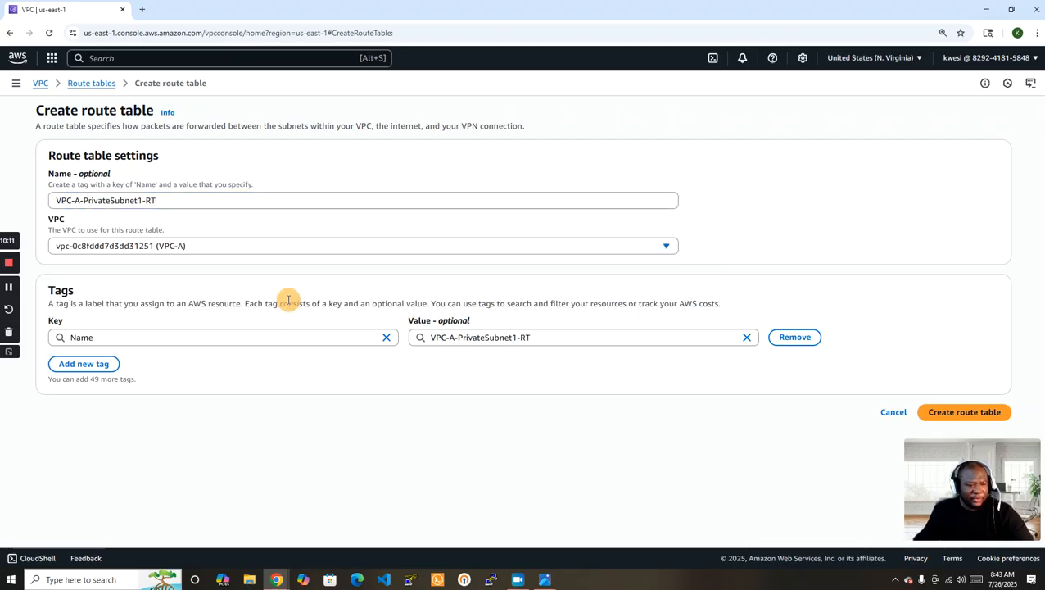
{"action": "left_click", "coordinate": [994, 414]}
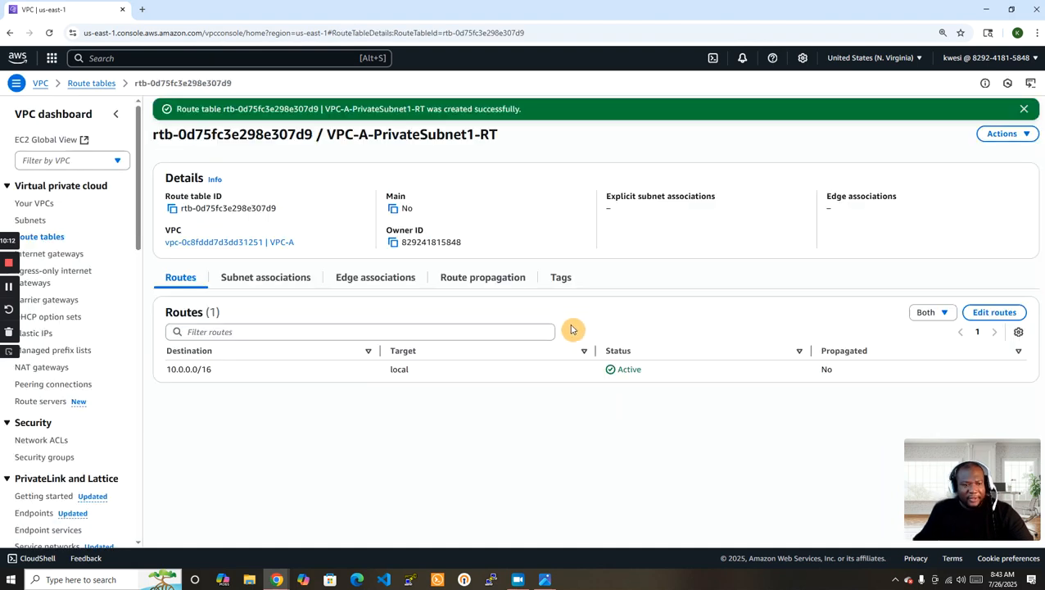
- Associate VPC-A-PrivateSubnet1 with the VPC-A-PrivateSubnet1-RT route table and save the association
{"action": "left_click", "coordinate": [272, 281]}
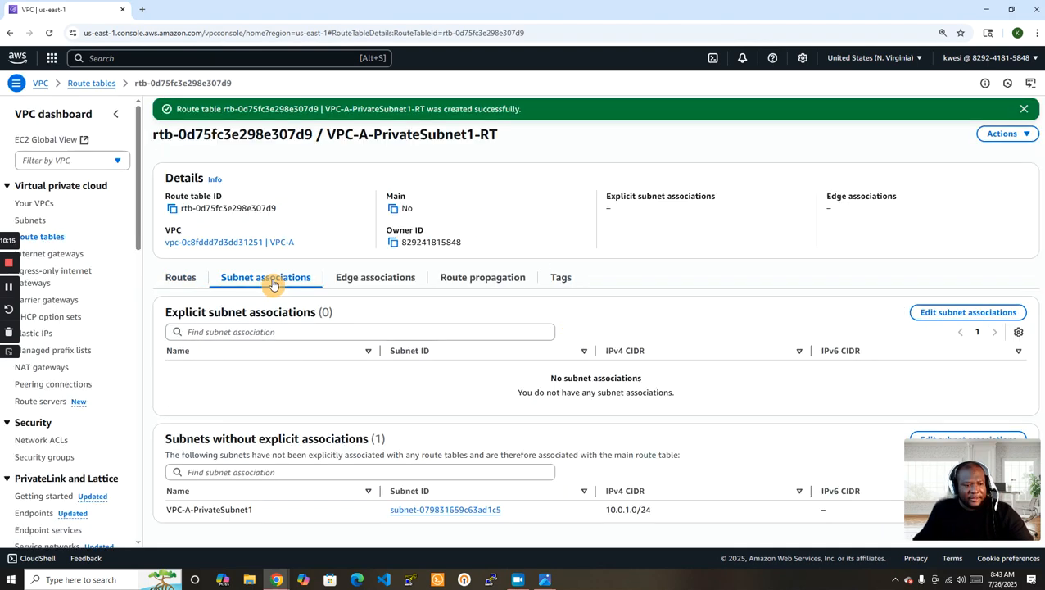
{"action": "left_click", "coordinate": [954, 312]}
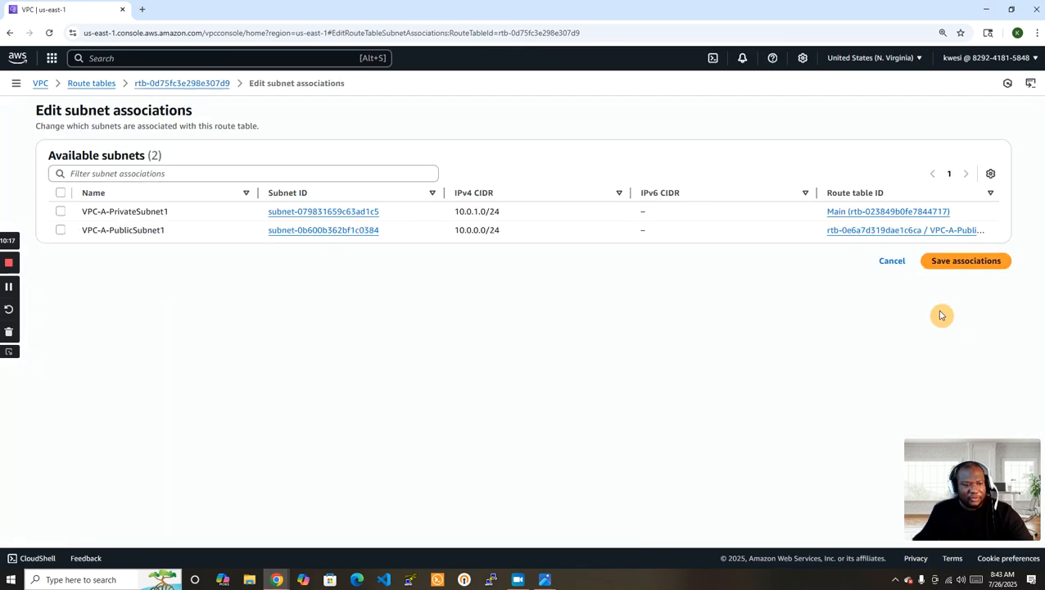
{"action": "left_click", "coordinate": [62, 213]}
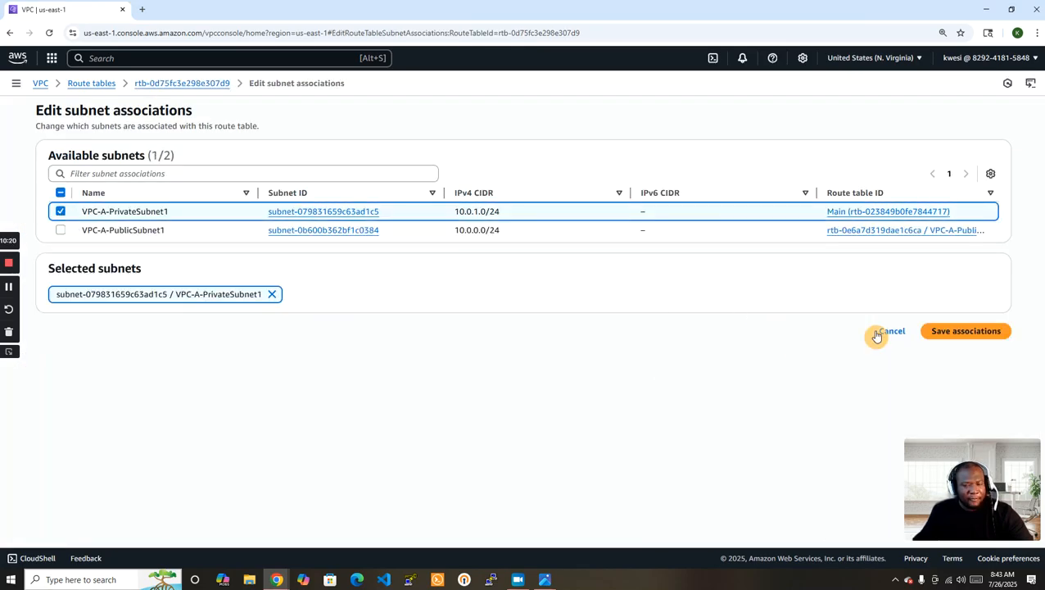
{"action": "left_click", "coordinate": [967, 335]}
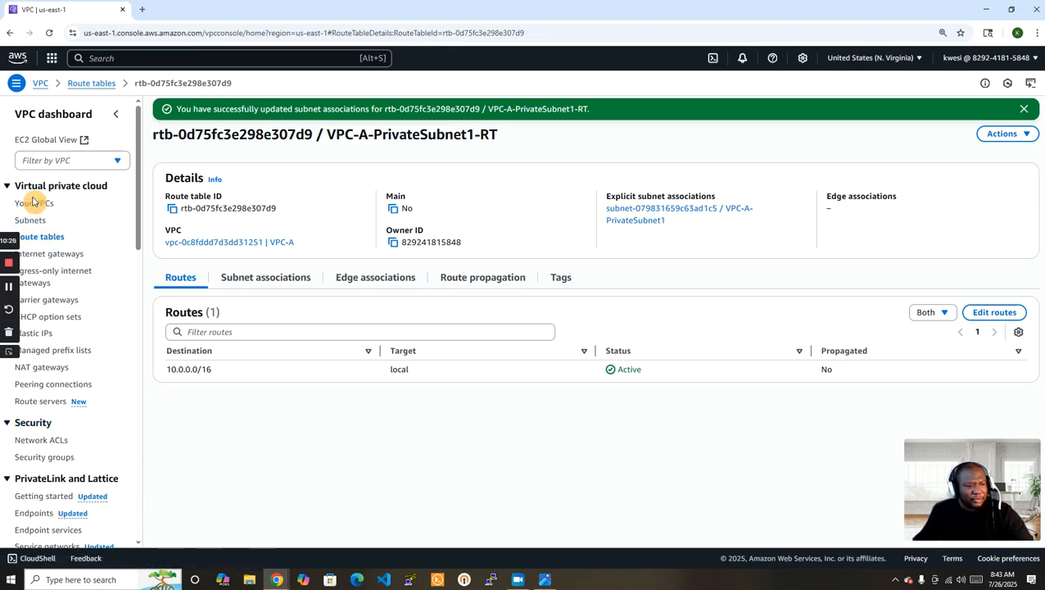
- Review the VPCs, internet gateways, route tables and subnets, sorting the VPC and route table lists by name in descending order
{"action": "left_click", "coordinate": [31, 204]}
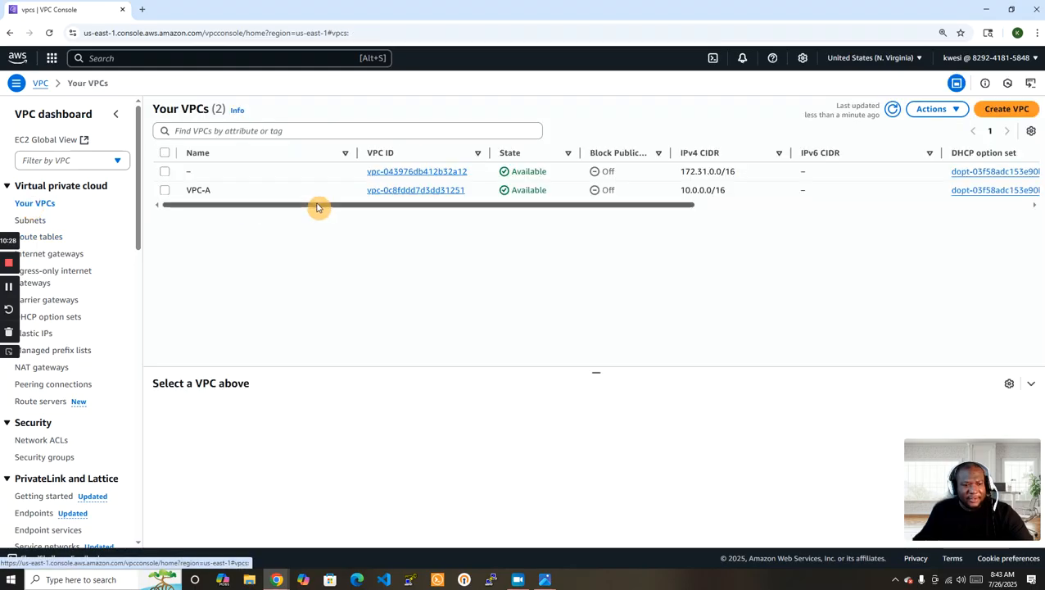
{"action": "left_click", "coordinate": [249, 161]}
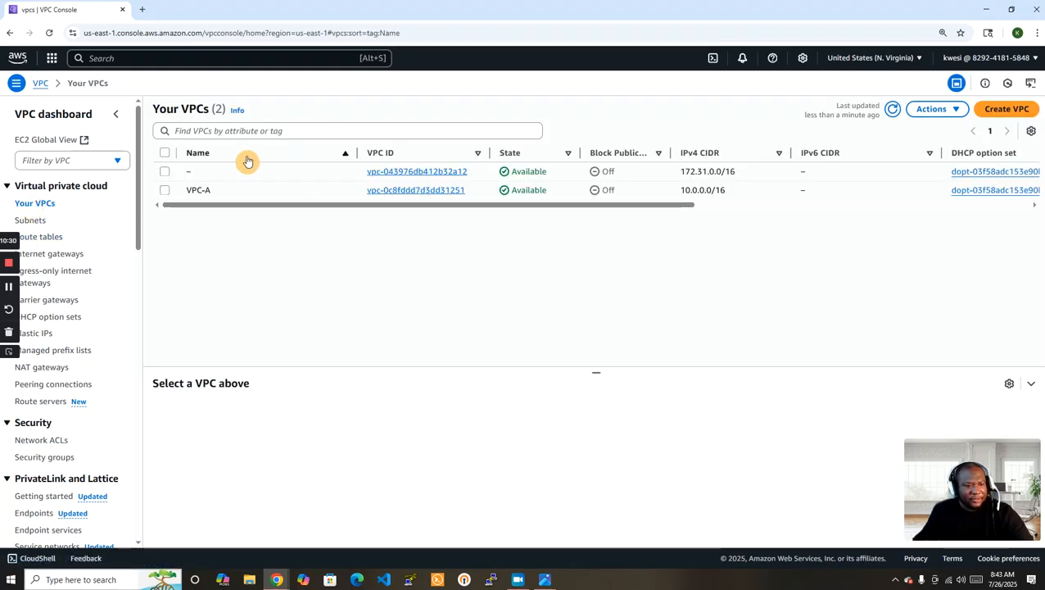
{"action": "left_click", "coordinate": [248, 161]}
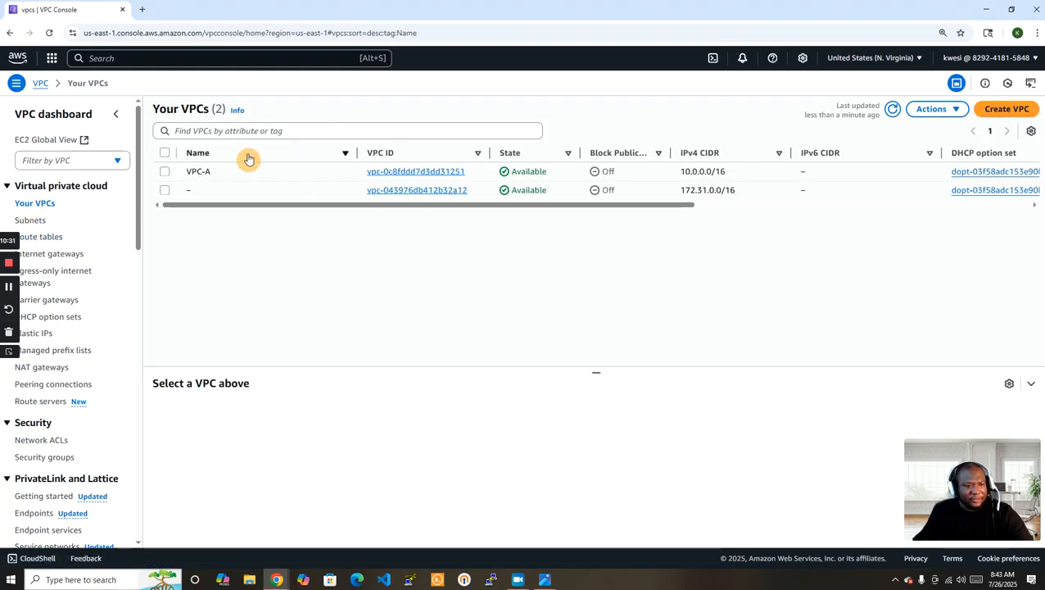
{"action": "left_click", "coordinate": [45, 254]}
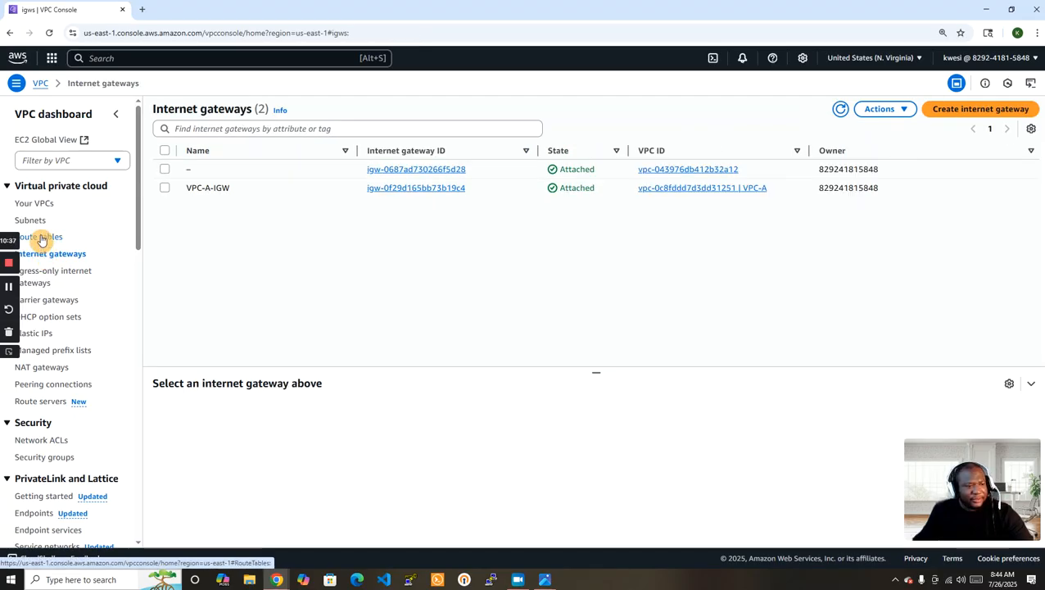
{"action": "left_click", "coordinate": [41, 238]}
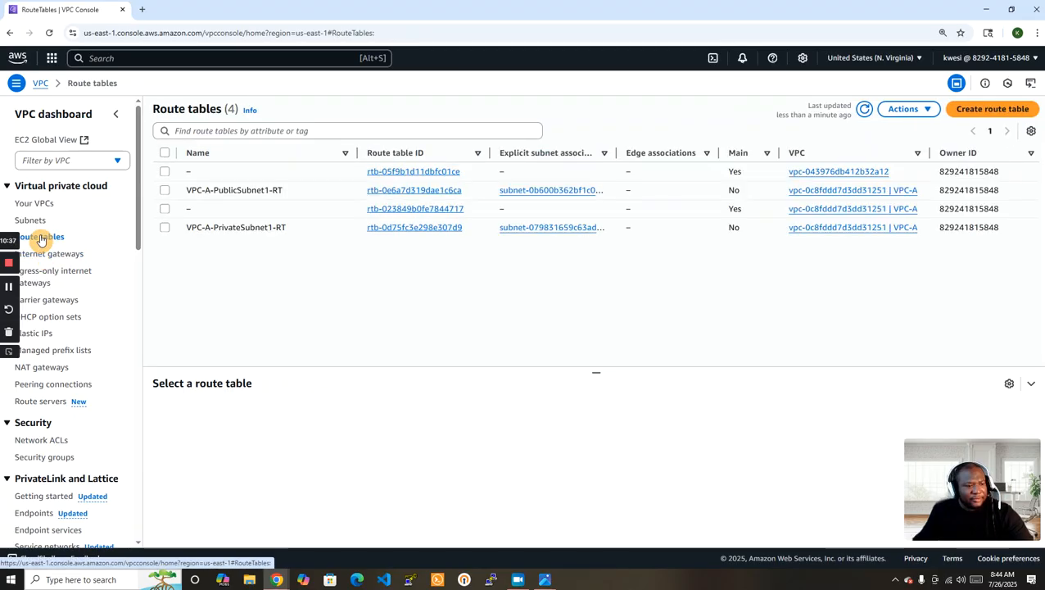
{"action": "left_click", "coordinate": [253, 156]}
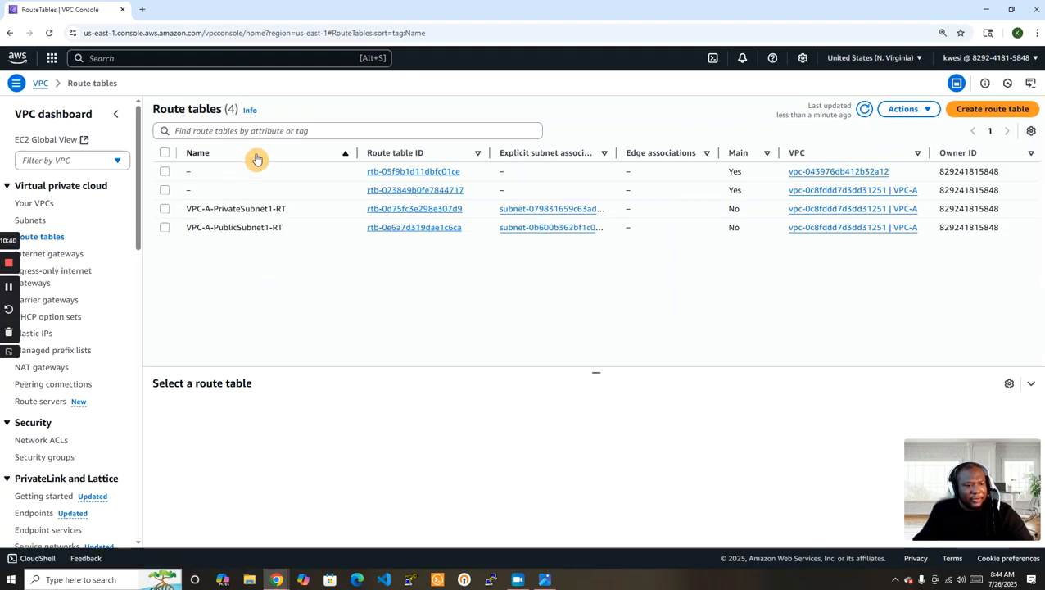
{"action": "left_click", "coordinate": [256, 157]}
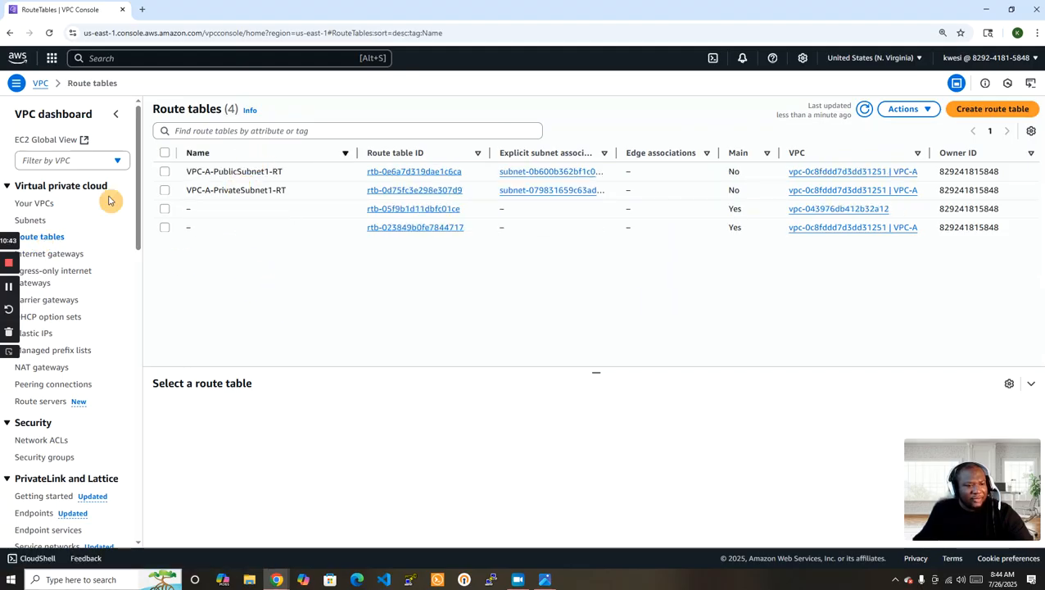
{"action": "left_click", "coordinate": [31, 220]}
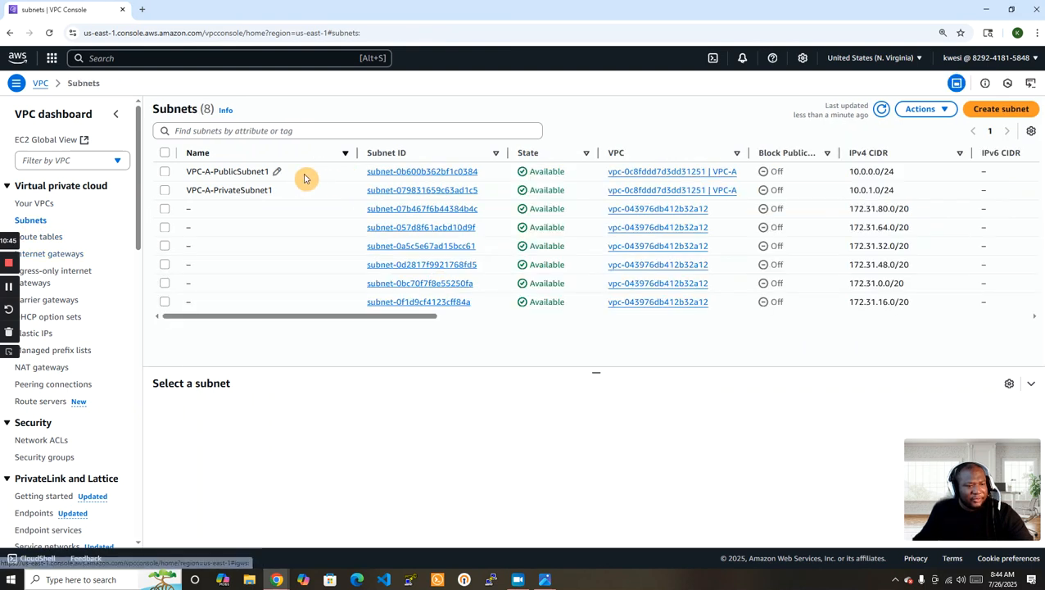
- Start creating a VPC named VPC-B and switch to the lab setup diagram to check its CIDR block
{"action": "left_click", "coordinate": [43, 205]}
{"action": "left_click", "coordinate": [1006, 109]}
{"action": "left_click", "coordinate": [131, 263]}
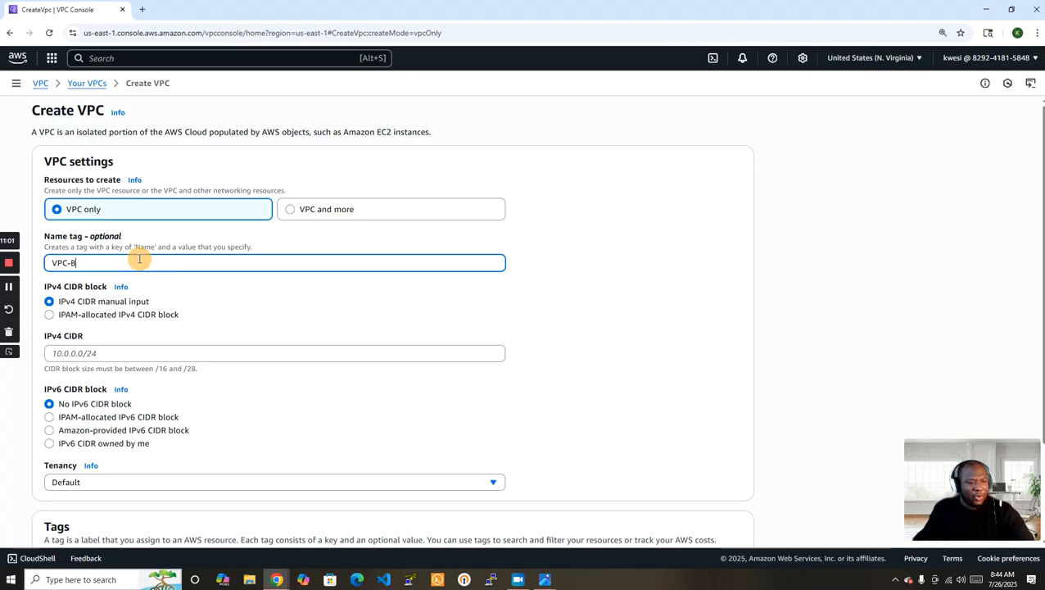
{"action": "scroll", "coordinate": [605, 311], "scroll_direction": "down", "scroll_amount": 1}
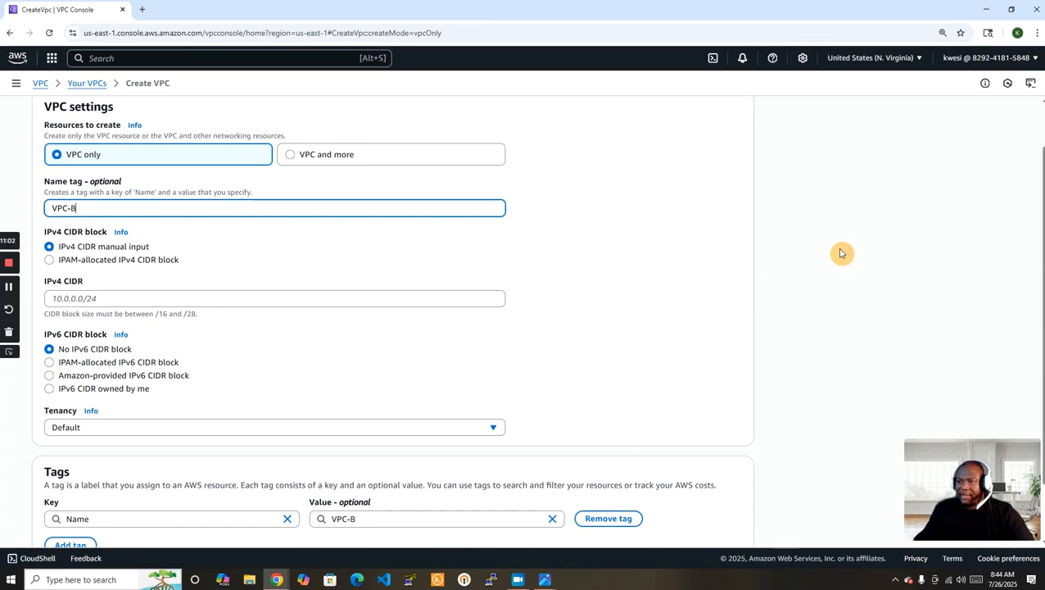
{"action": "key", "text": "alt+Tab"}
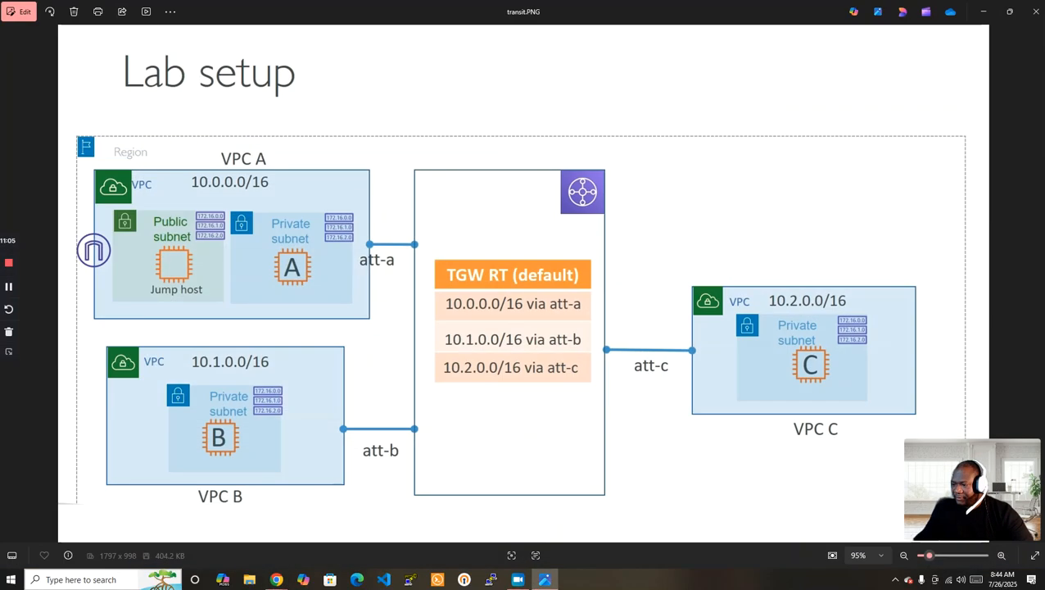
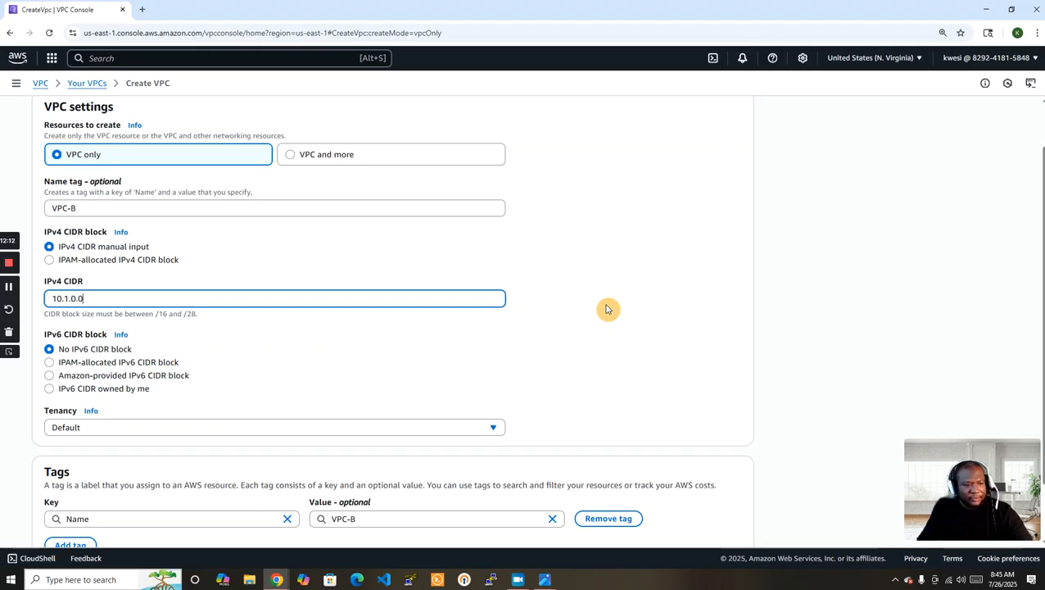
- Set VPC-B's IPv4 CIDR to 10.1.0.0/16 and create the VPC
{"action": "type", "text": "16"}
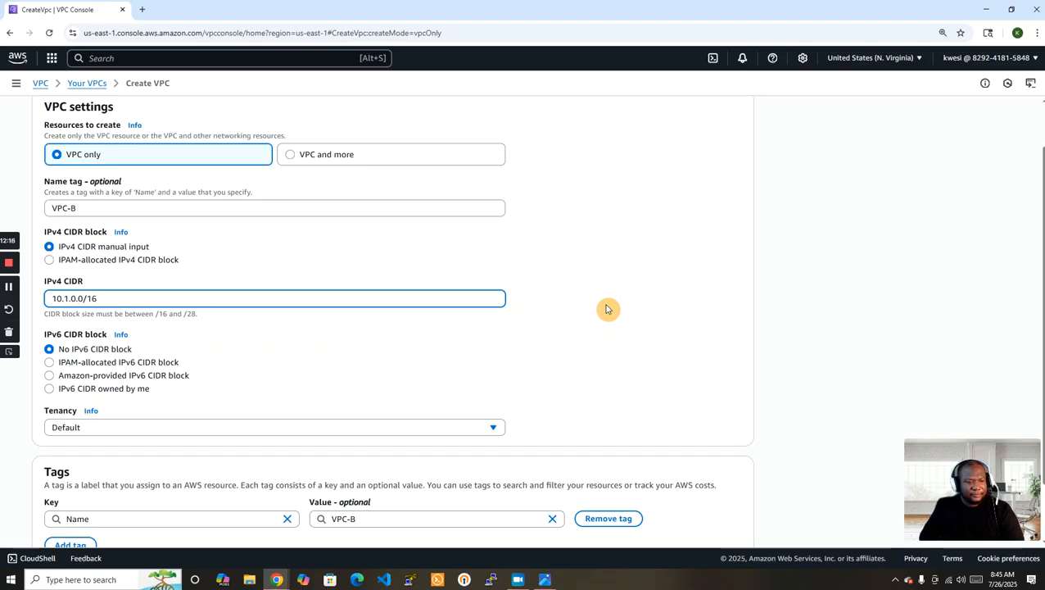
{"action": "left_click", "coordinate": [893, 445]}
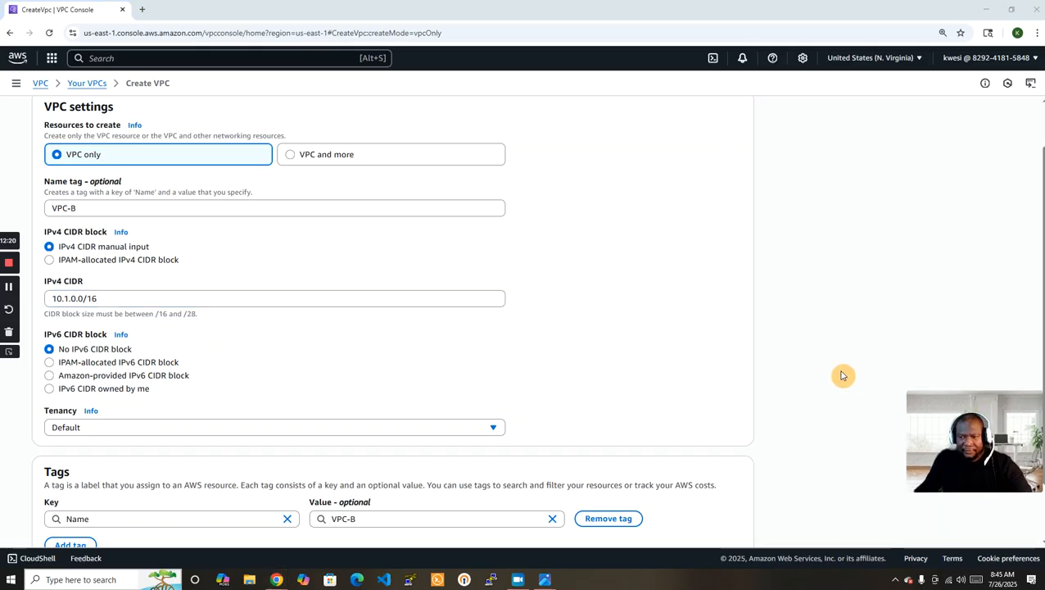
{"action": "scroll", "coordinate": [841, 375], "scroll_direction": "down", "scroll_amount": 2}
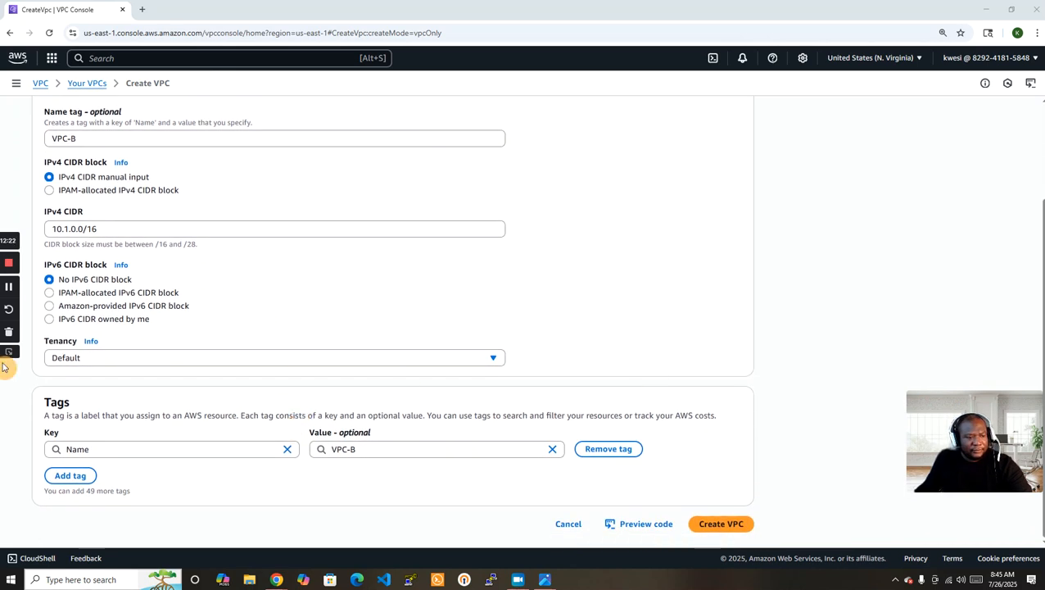
{"action": "left_click", "coordinate": [711, 523]}
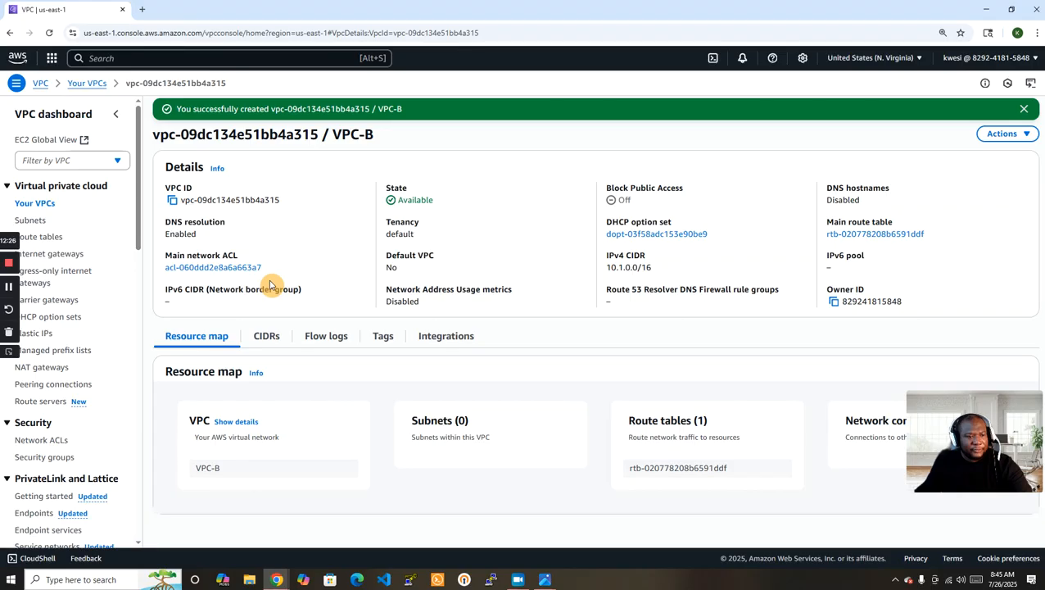
- Start creating a subnet in VPC-B and name it VPC-B-PrivateSubnet1
{"action": "left_click", "coordinate": [29, 221]}
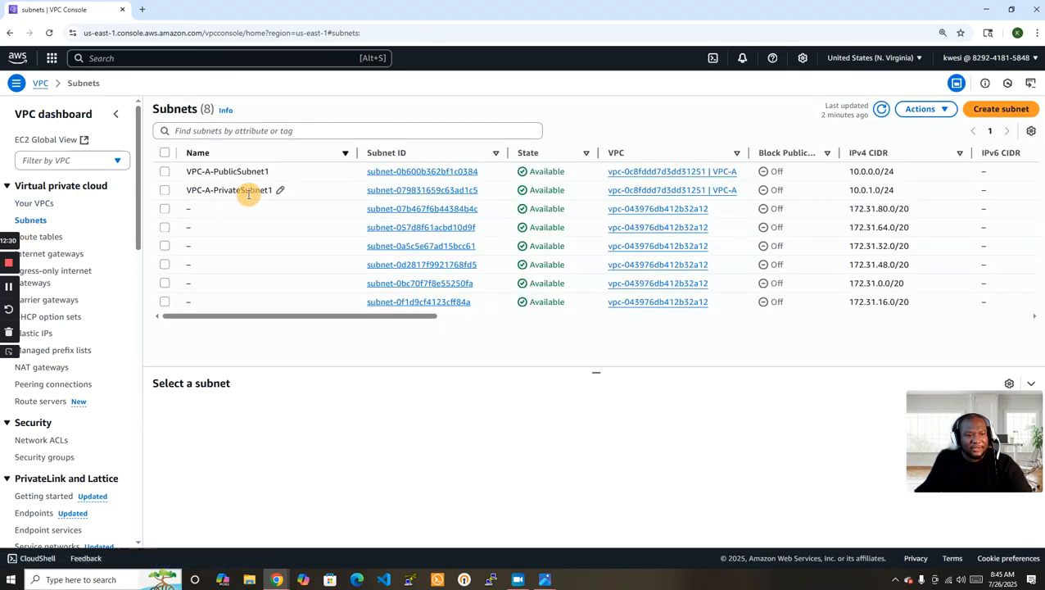
{"action": "left_click", "coordinate": [995, 111]}
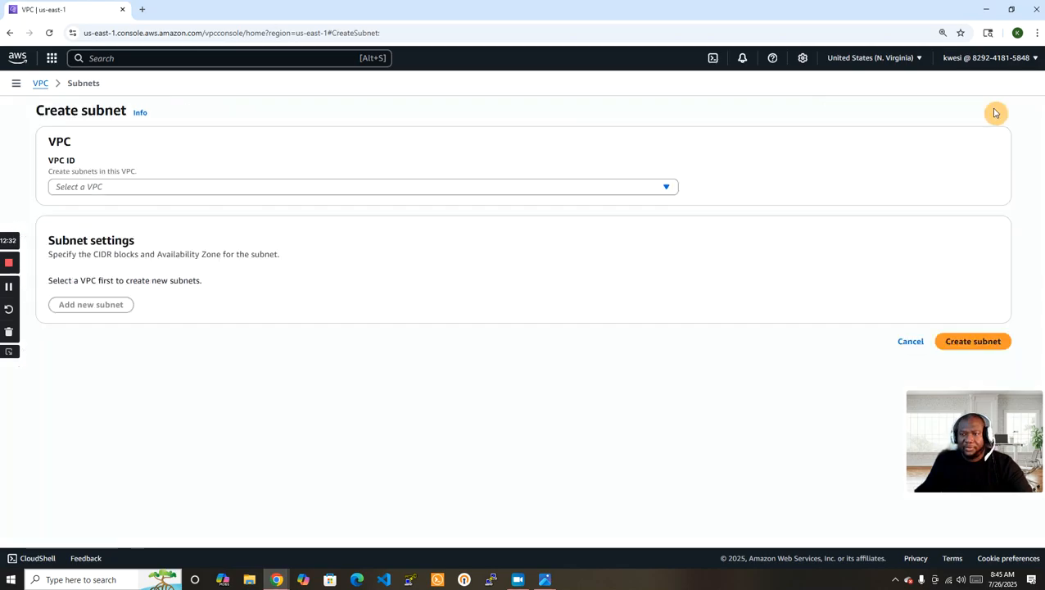
{"action": "left_click", "coordinate": [289, 186]}
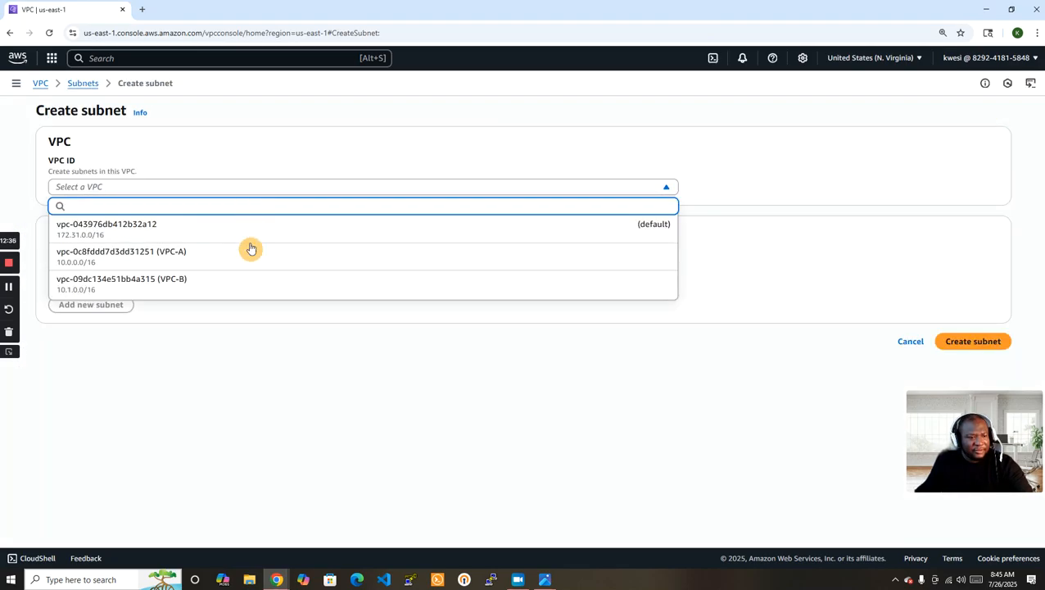
{"action": "left_click", "coordinate": [264, 288]}
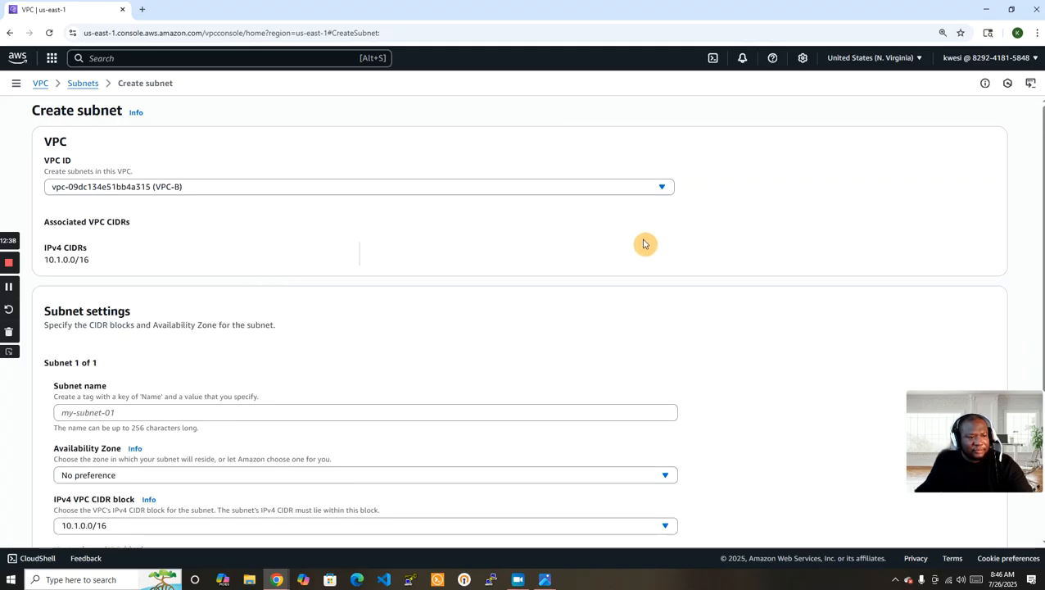
{"action": "scroll", "coordinate": [644, 243], "scroll_direction": "down", "scroll_amount": 3}
{"action": "left_click", "coordinate": [426, 192]}
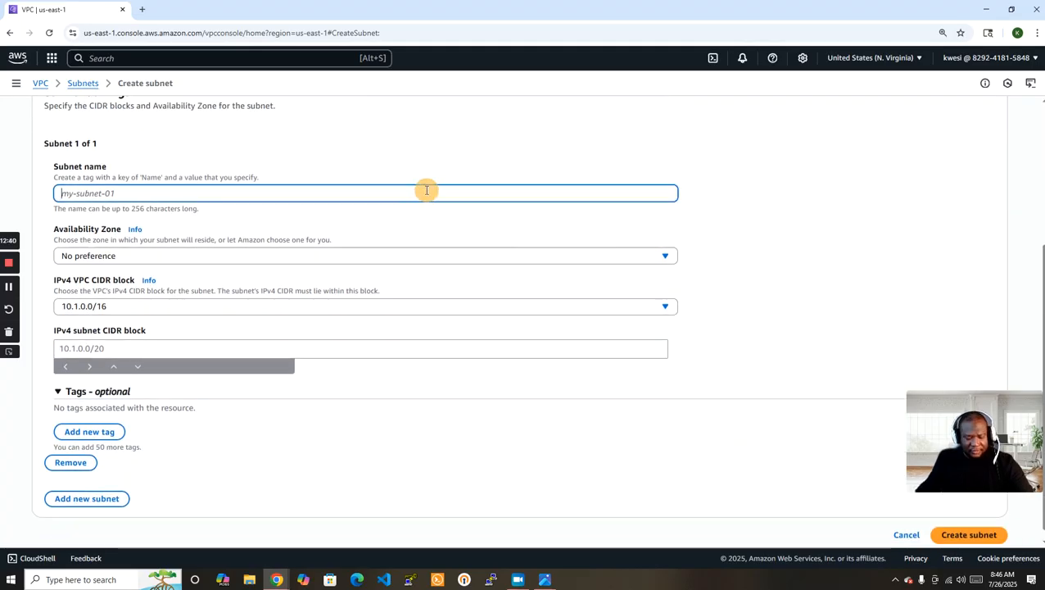
{"action": "type", "text": "VPC-B-PrivateSubnet1"}
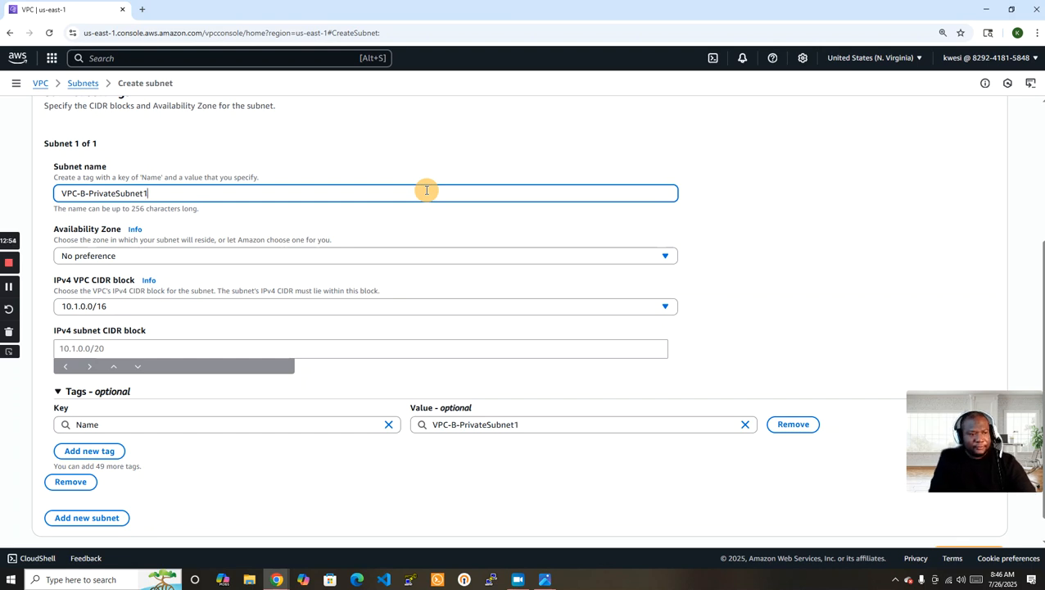
- Set the subnet's Availability Zone to us-east-1a and its IPv4 CIDR block to 10.1.0.0/24, and create it
{"action": "left_click", "coordinate": [397, 260]}
{"action": "left_click", "coordinate": [368, 319]}
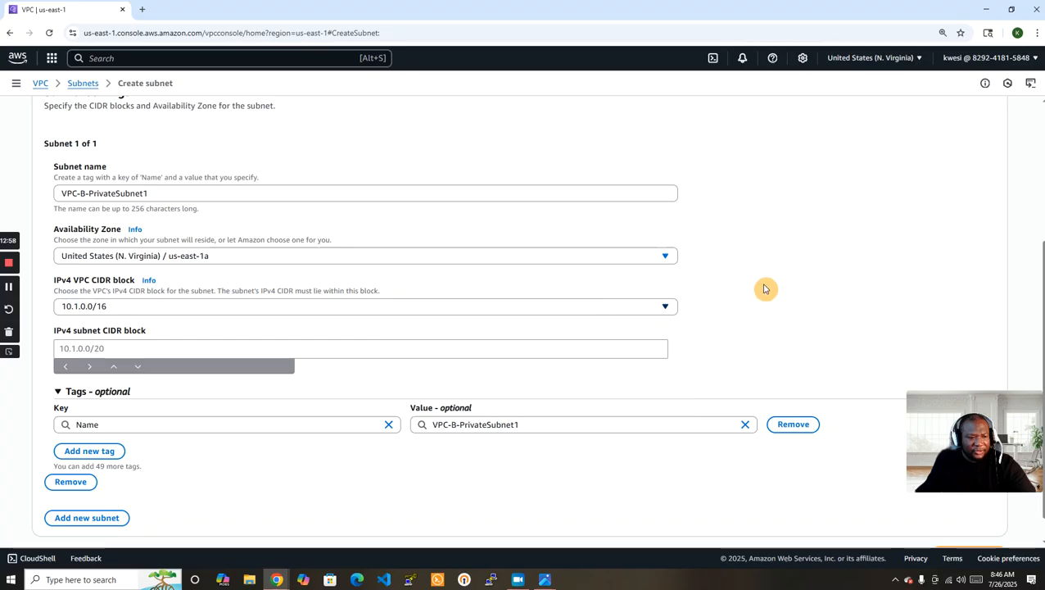
{"action": "scroll", "coordinate": [765, 288], "scroll_direction": "down", "scroll_amount": 1}
{"action": "left_click", "coordinate": [381, 318]}
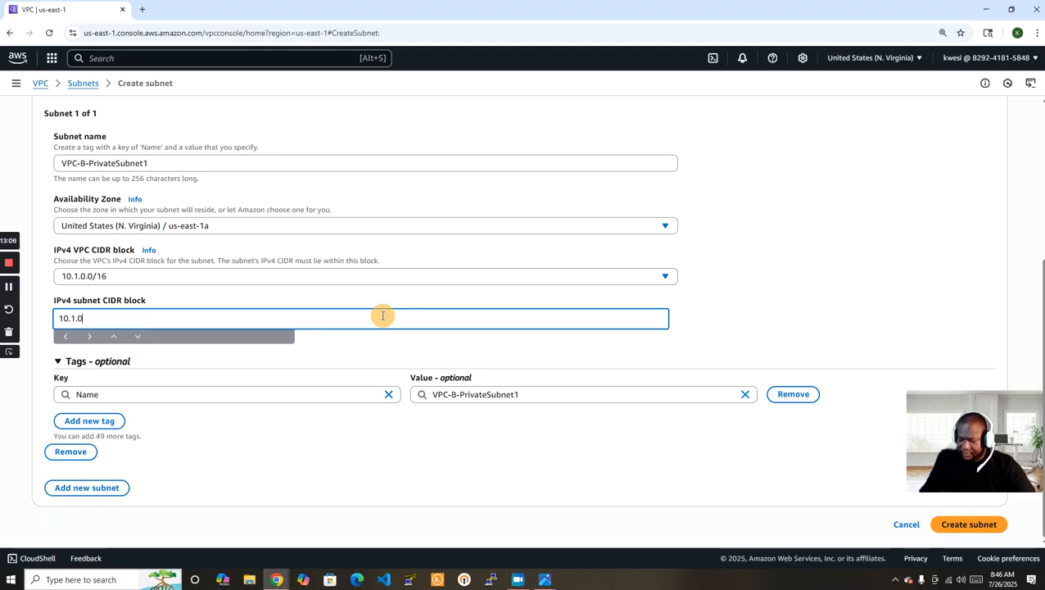
{"action": "type", "text": "10.1.0.0/2"}
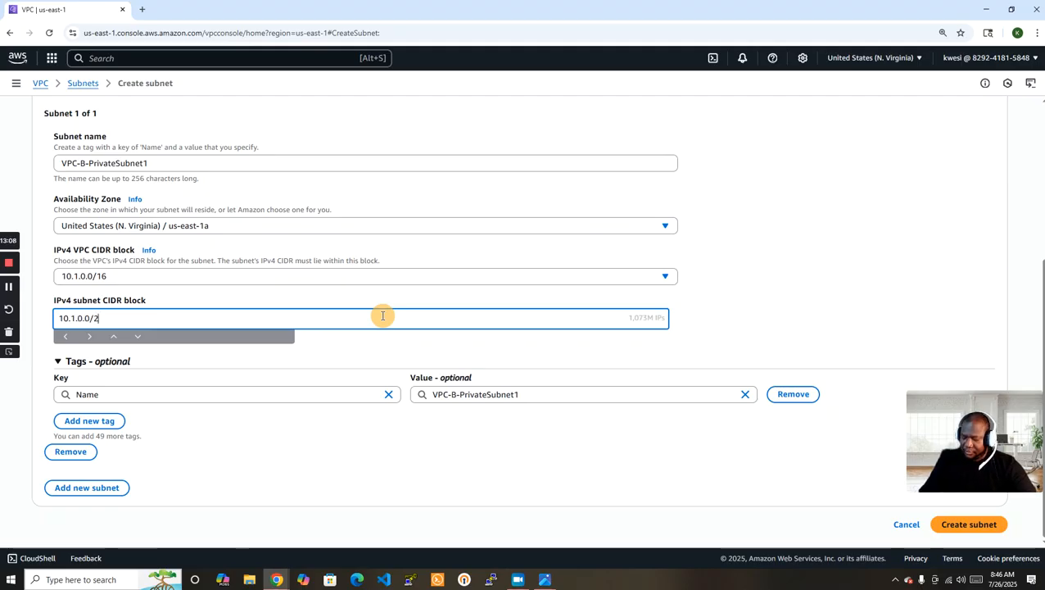
{"action": "type", "text": "4"}
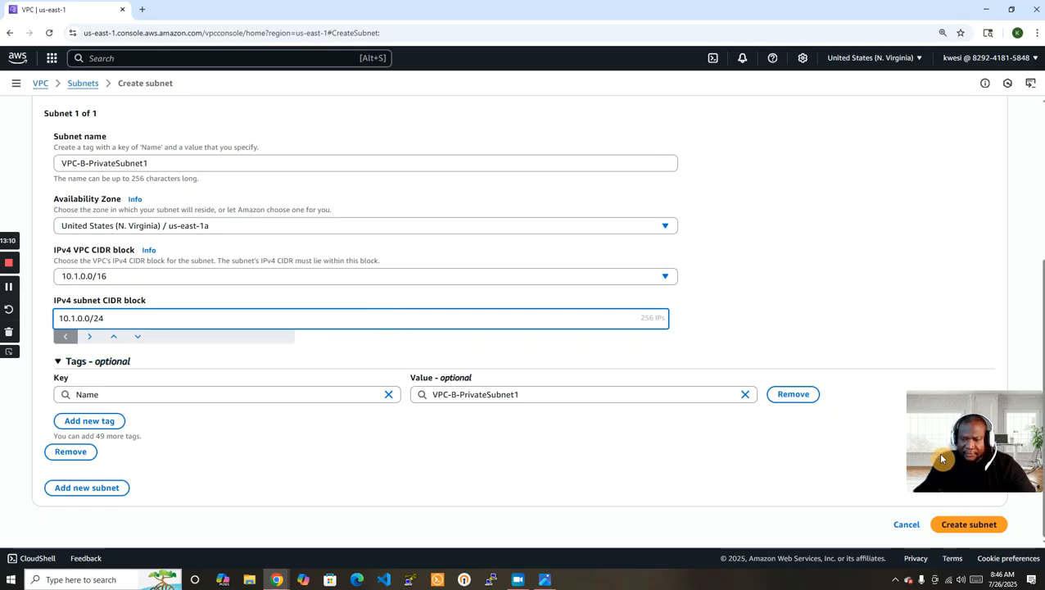
{"action": "left_click", "coordinate": [965, 526]}
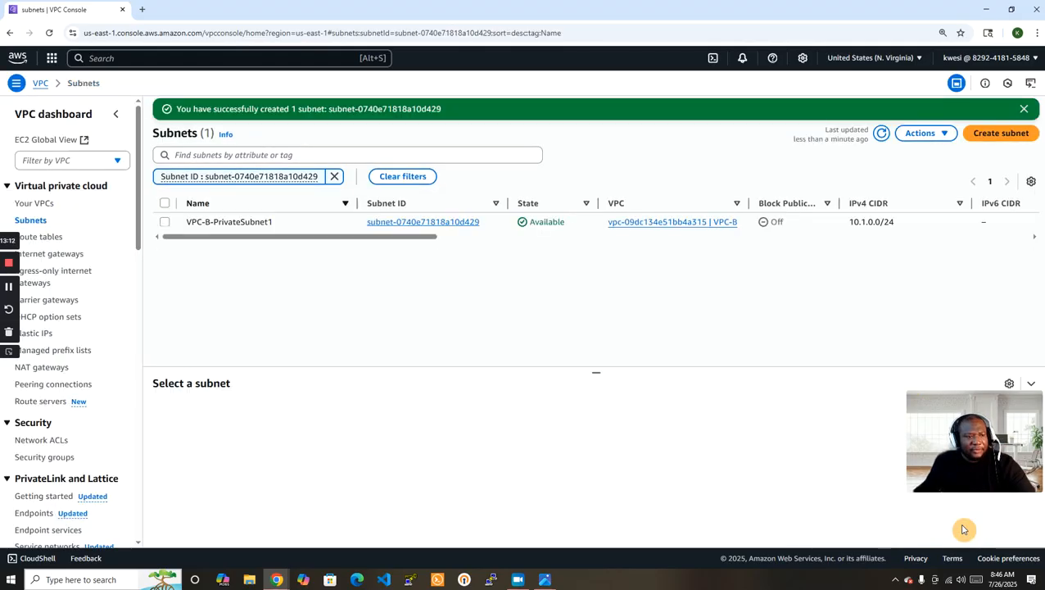
{"action": "left_click", "coordinate": [336, 178]}
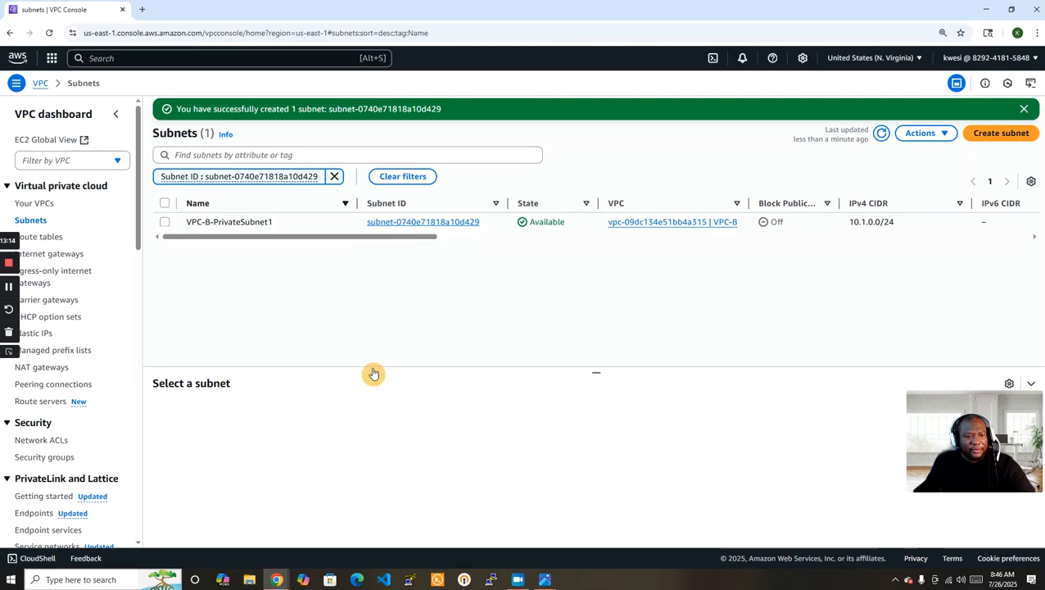
- Create a route table named VPC-B-PrivateSubnet-RT in VPC-B
{"action": "left_click", "coordinate": [35, 236]}
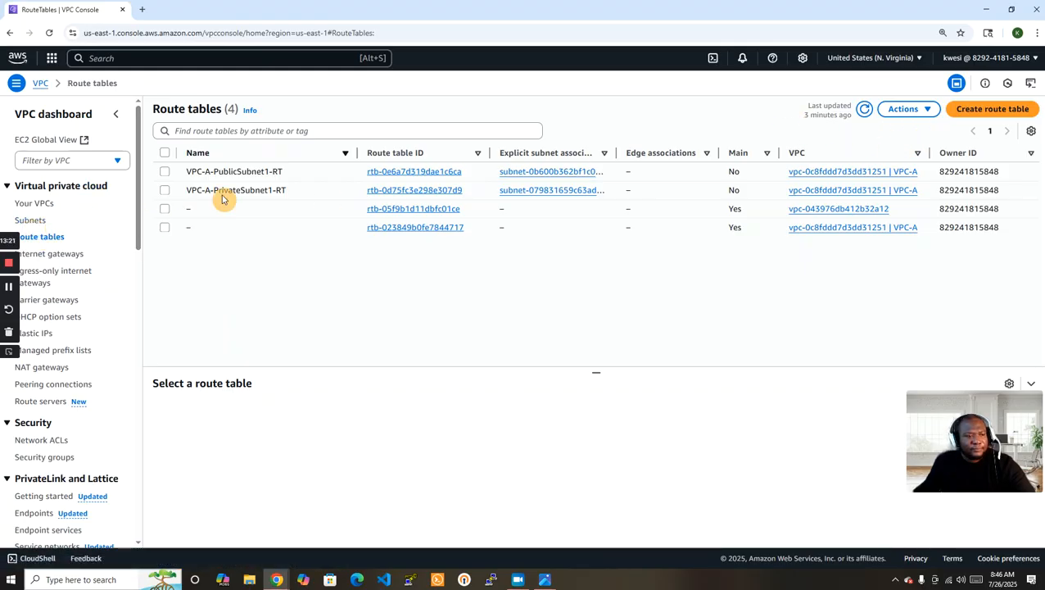
{"action": "left_click", "coordinate": [986, 111]}
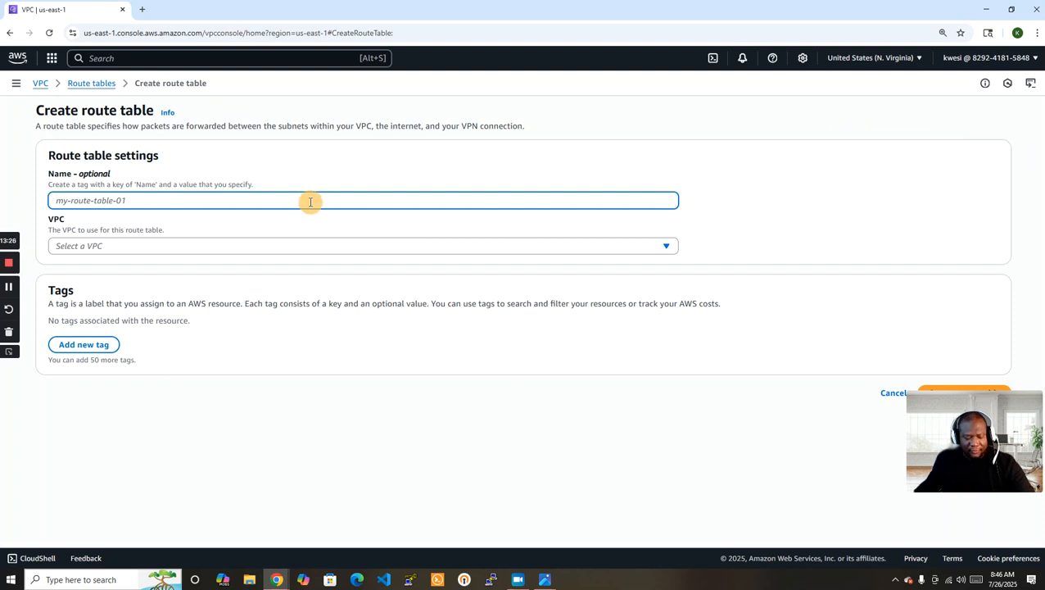
{"action": "type", "text": "VPC-B"}
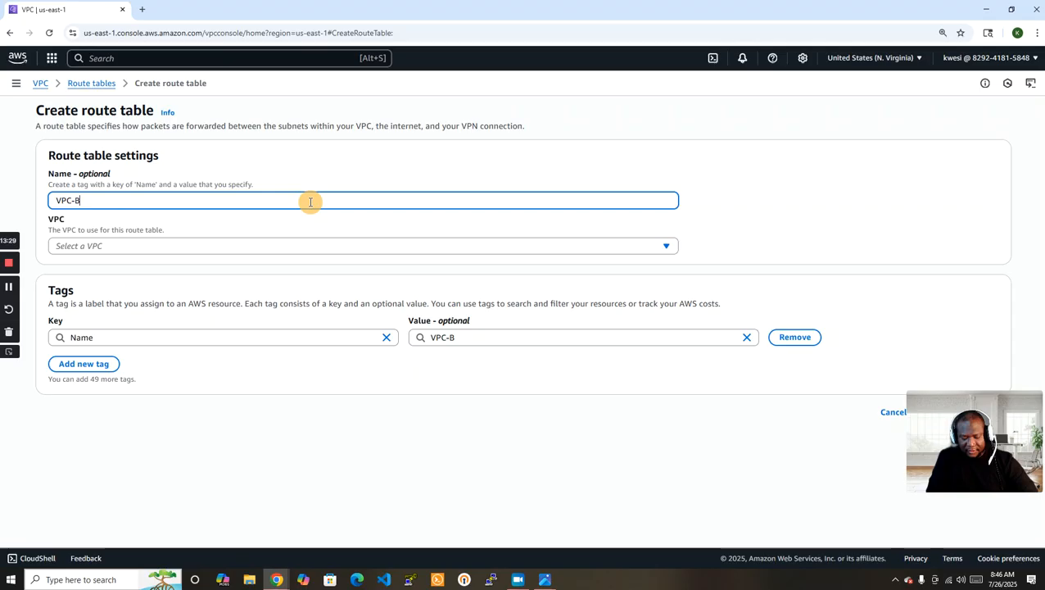
{"action": "type", "text": "-P"}
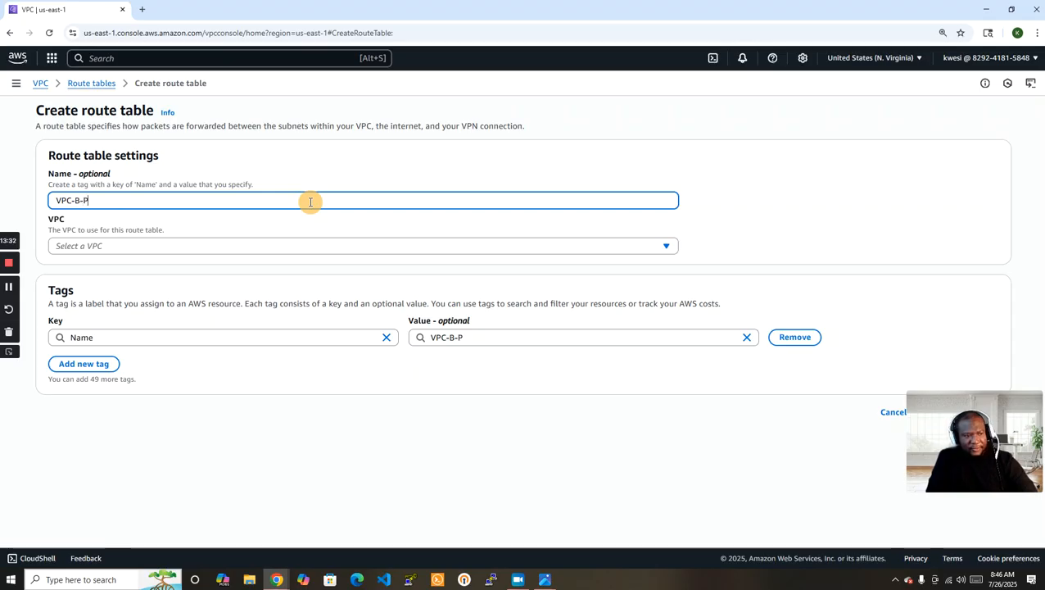
{"action": "type", "text": "rivat"}
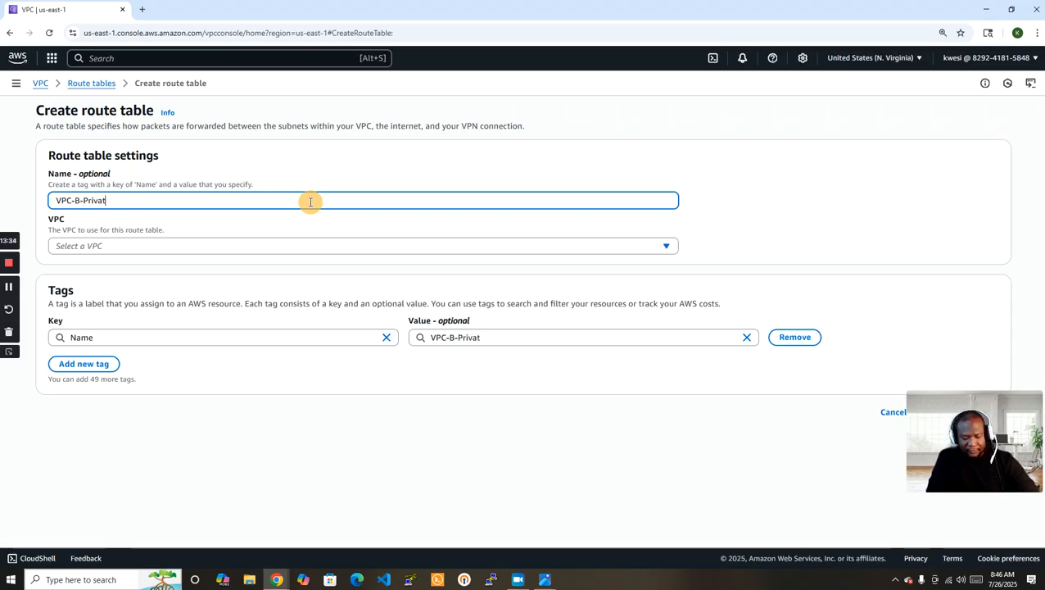
{"action": "type", "text": "eSubn"}
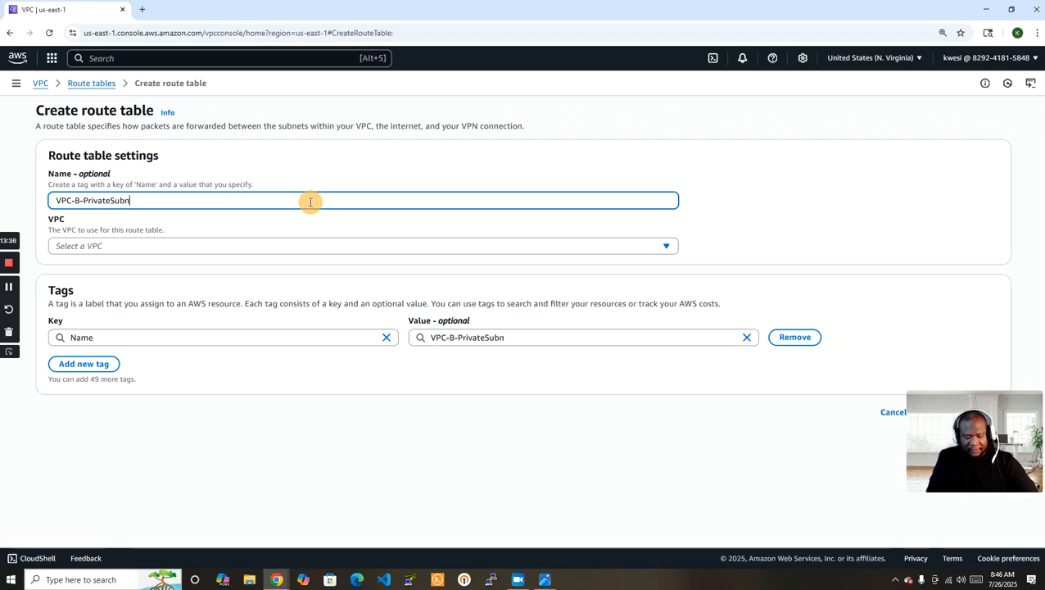
{"action": "type", "text": "et-RT"}
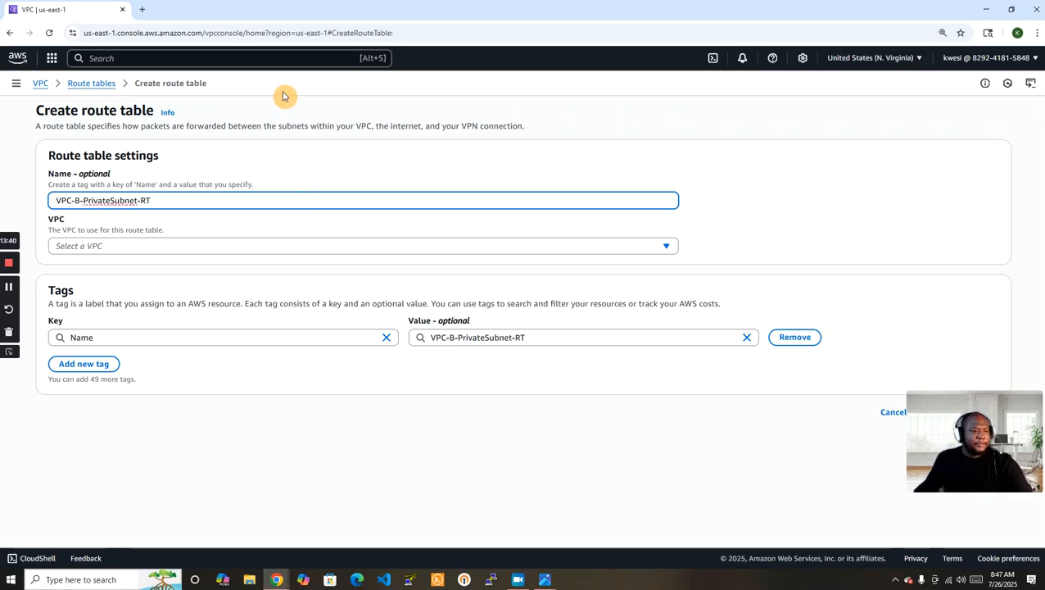
{"action": "left_click", "coordinate": [409, 247]}
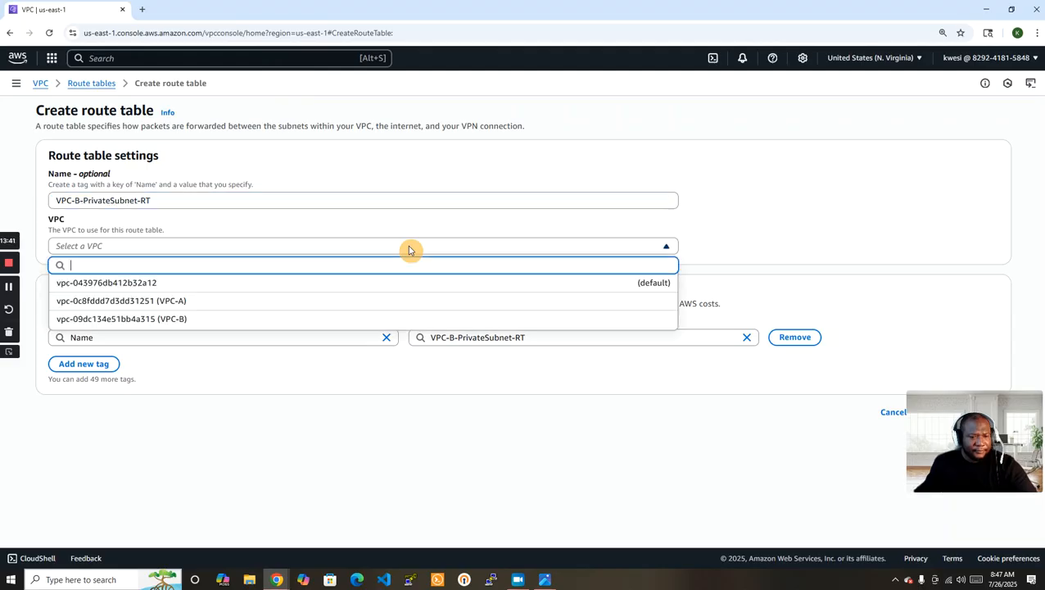
{"action": "left_click", "coordinate": [222, 322]}
{"action": "left_click", "coordinate": [992, 422]}
{"action": "left_click_drag", "start_coordinate": [992, 423], "coordinate": [995, 466]}
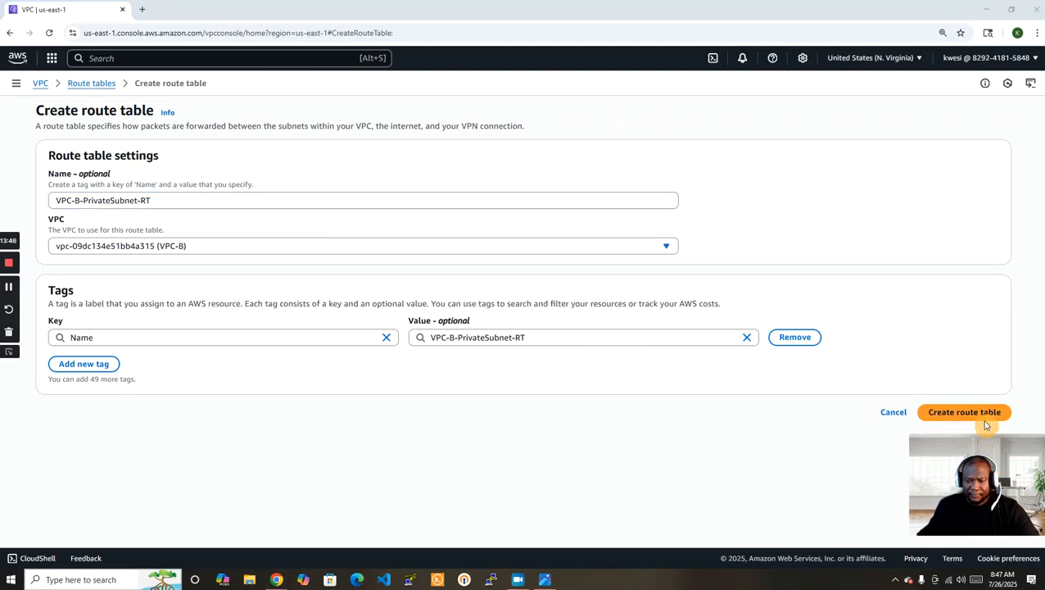
{"action": "left_click", "coordinate": [986, 418]}
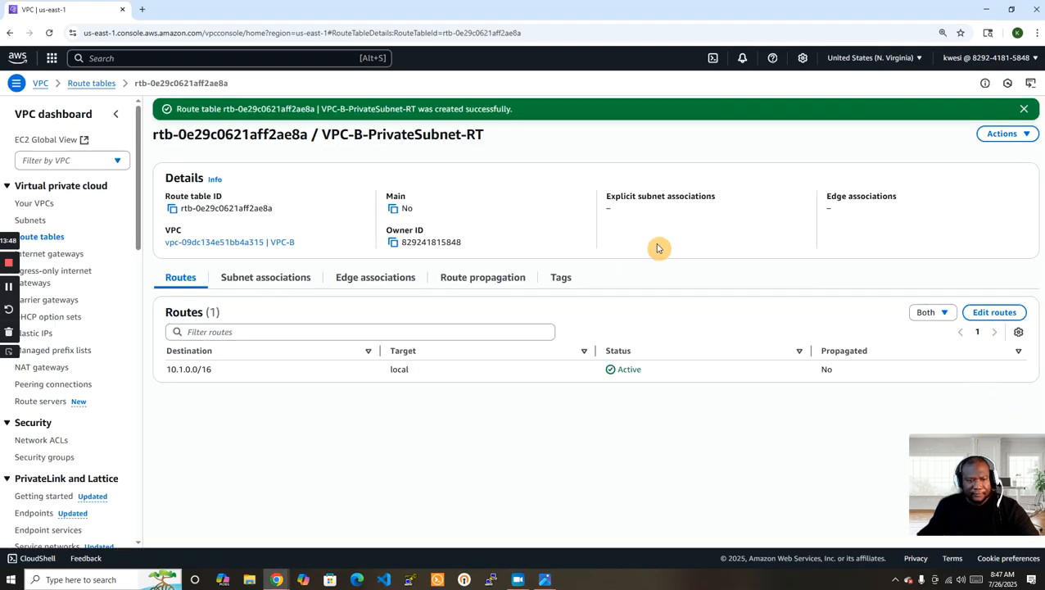
- Associate VPC-B-PrivateSubnet1 with the VPC-B-PrivateSubnet-RT route table and save the association
{"action": "left_click", "coordinate": [279, 276]}
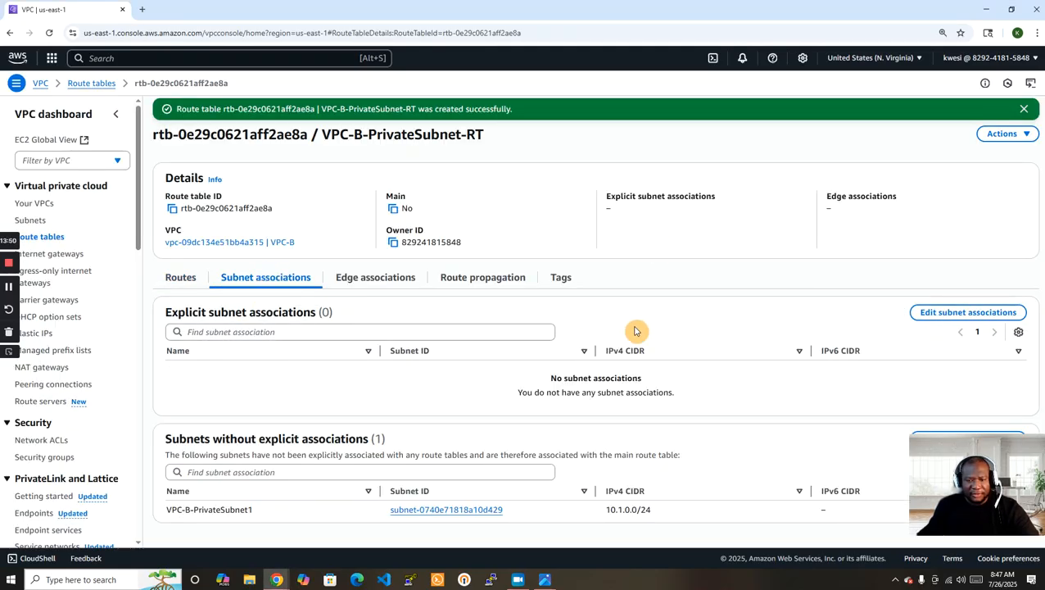
{"action": "left_click", "coordinate": [948, 316]}
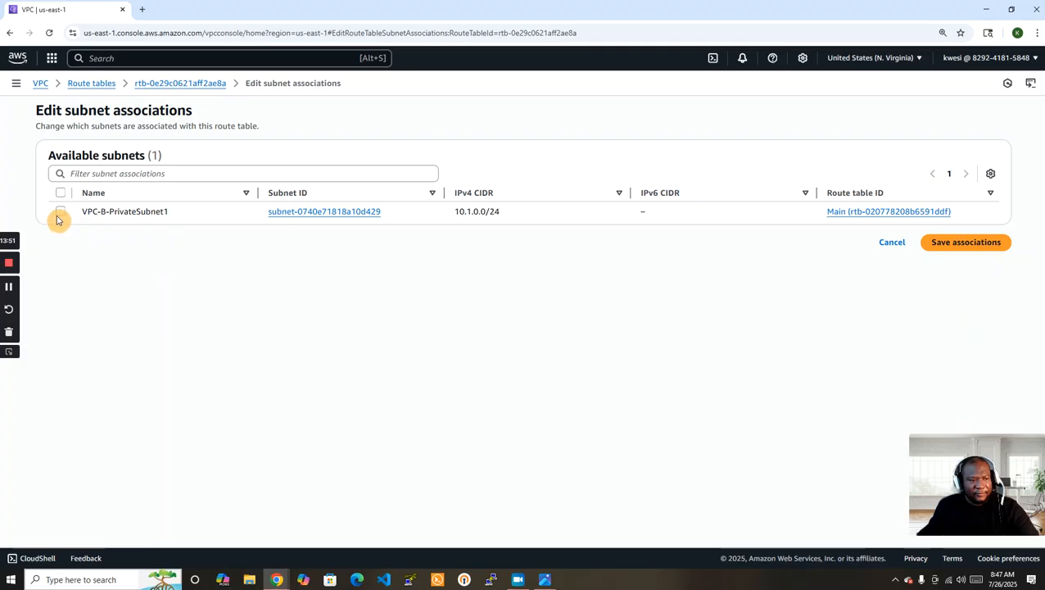
{"action": "left_click", "coordinate": [60, 212]}
{"action": "left_click", "coordinate": [954, 312]}
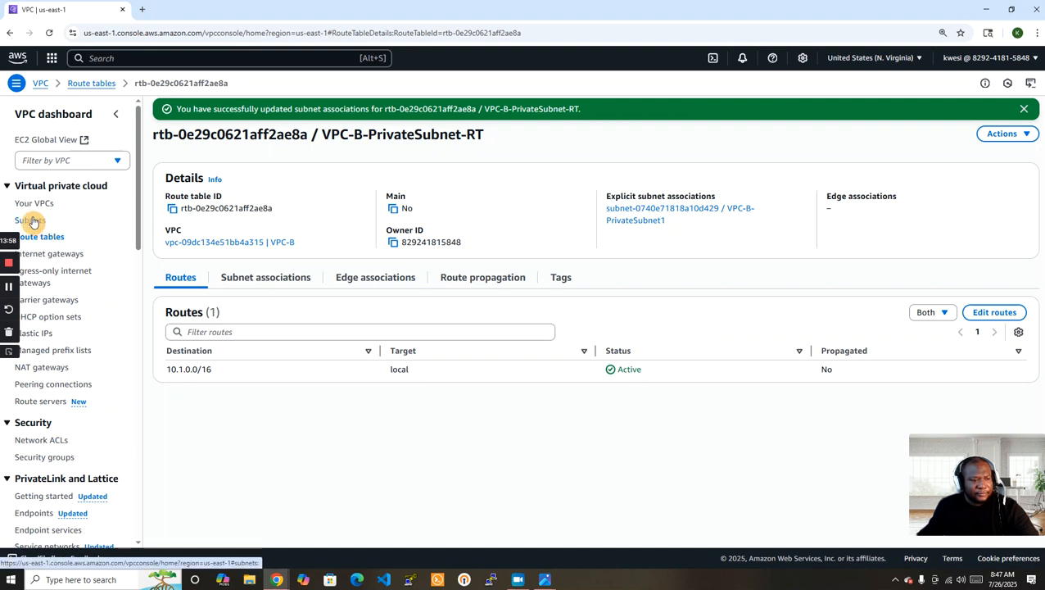
- Enable auto-assign public IPv4 address for the VPC-A-PublicSubnet1 subnet and save the setting
{"action": "left_click", "coordinate": [32, 222]}
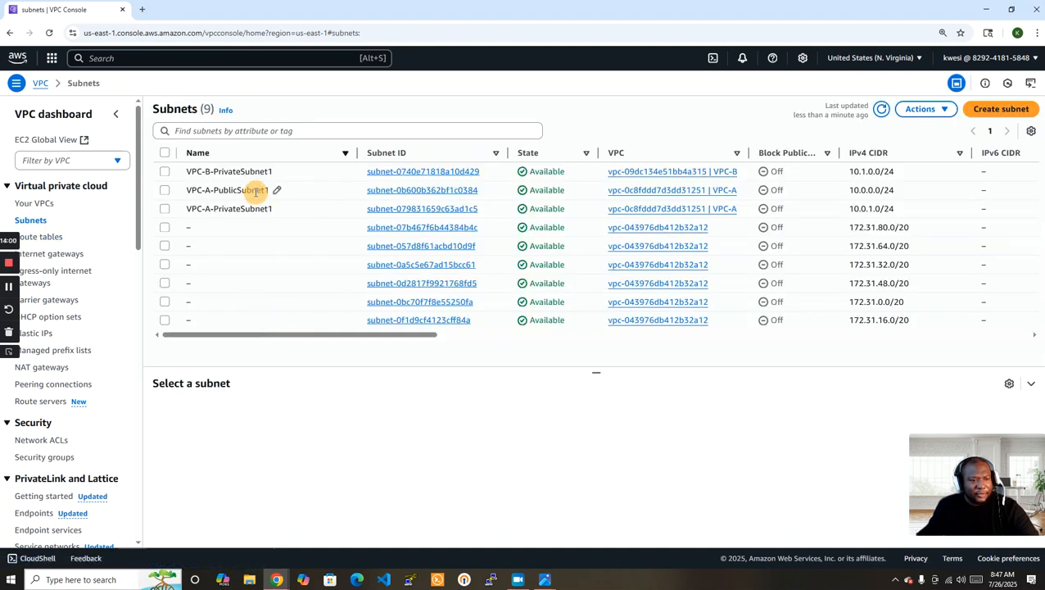
{"action": "left_click", "coordinate": [263, 154]}
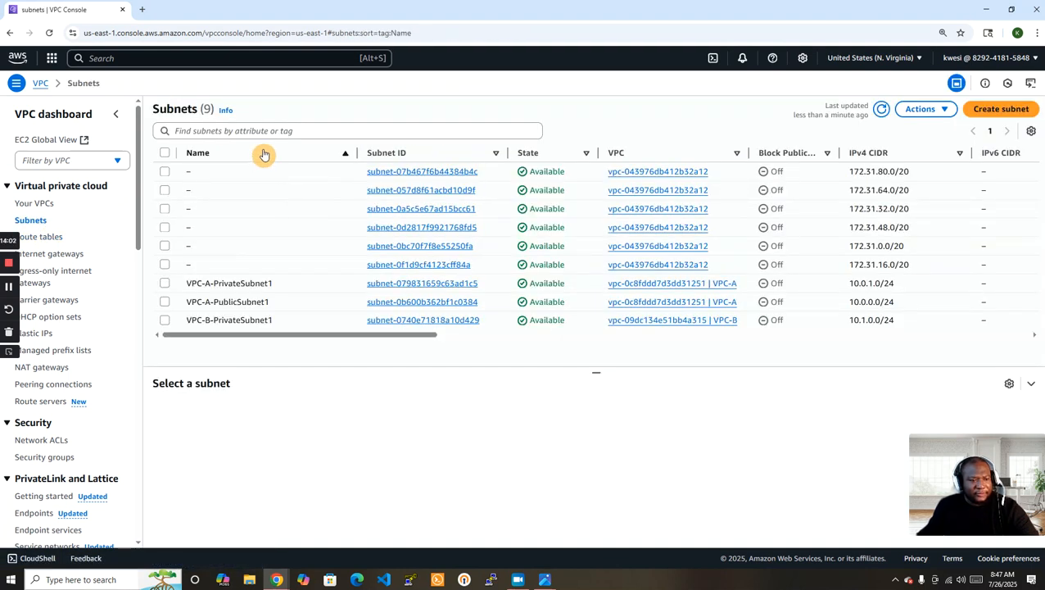
{"action": "left_click", "coordinate": [264, 154]}
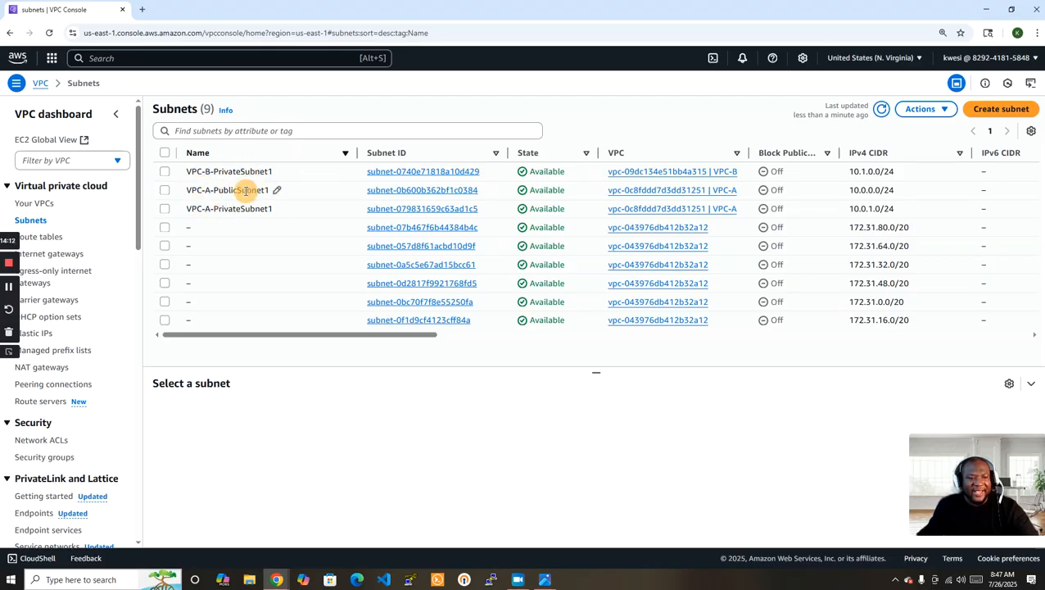
{"action": "left_click", "coordinate": [165, 191]}
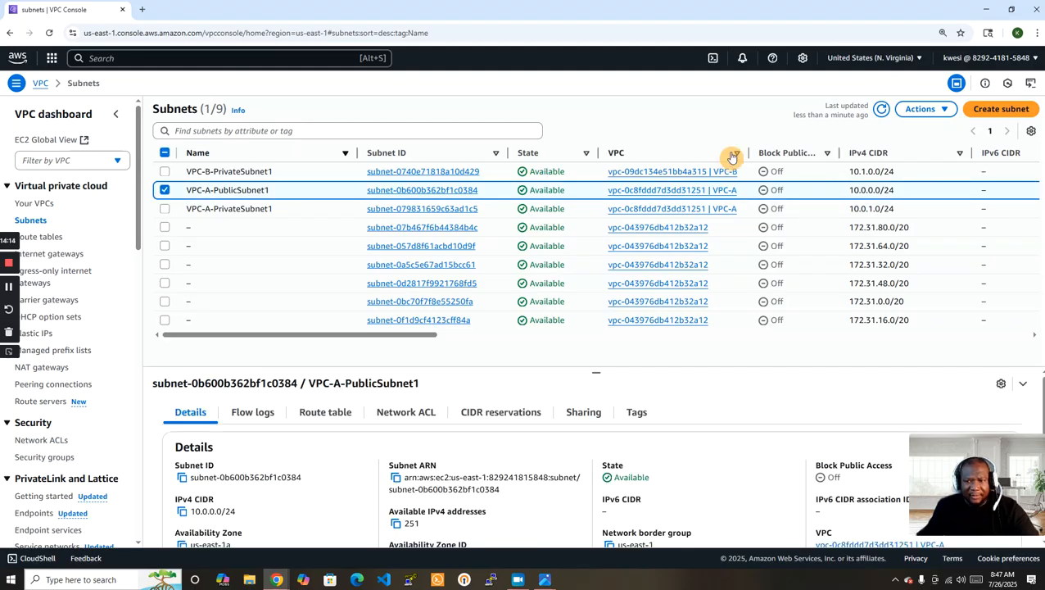
{"action": "left_click", "coordinate": [922, 112]}
{"action": "left_click", "coordinate": [887, 165]}
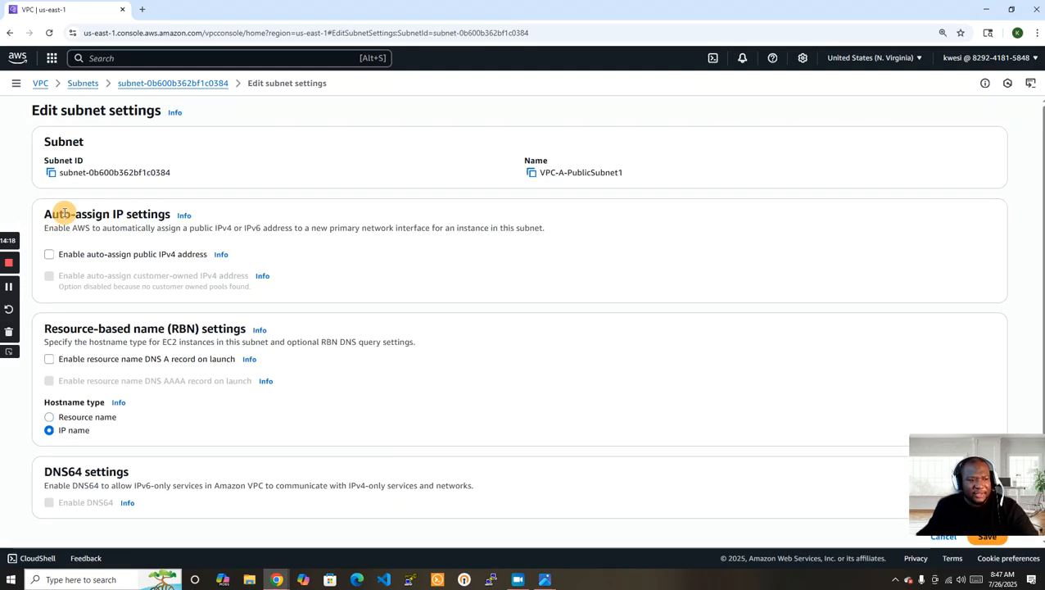
{"action": "left_click", "coordinate": [49, 256]}
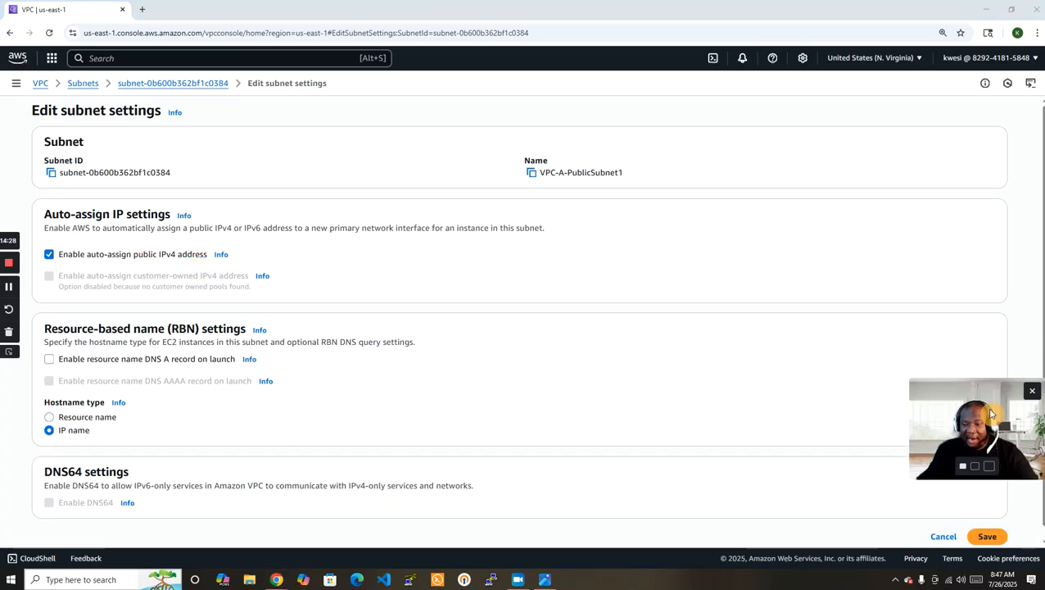
{"action": "left_click", "coordinate": [986, 536]}
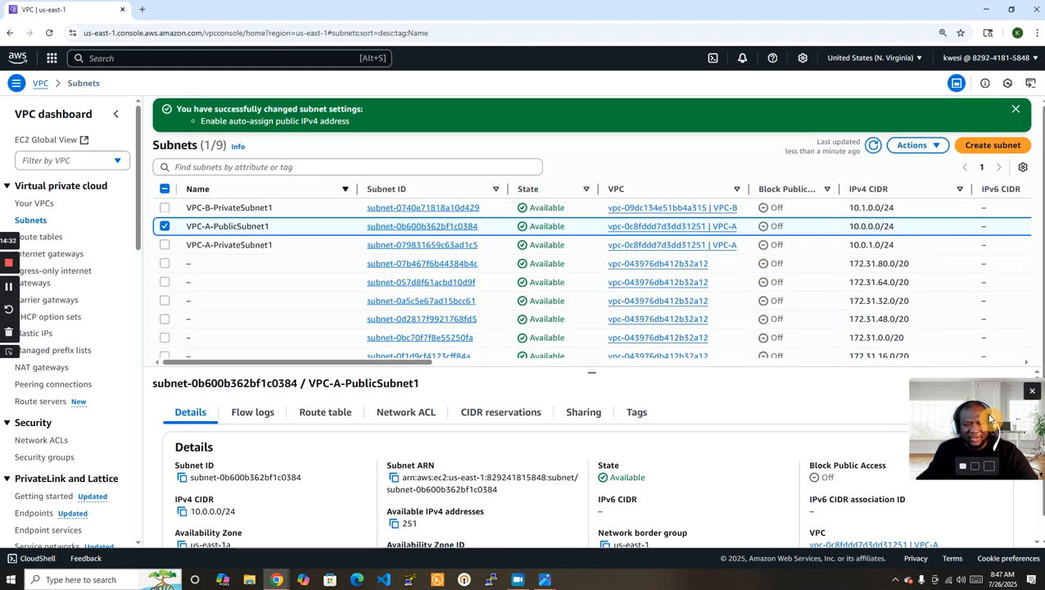
{"action": "left_click_drag", "start_coordinate": [986, 402], "coordinate": [983, 467]}
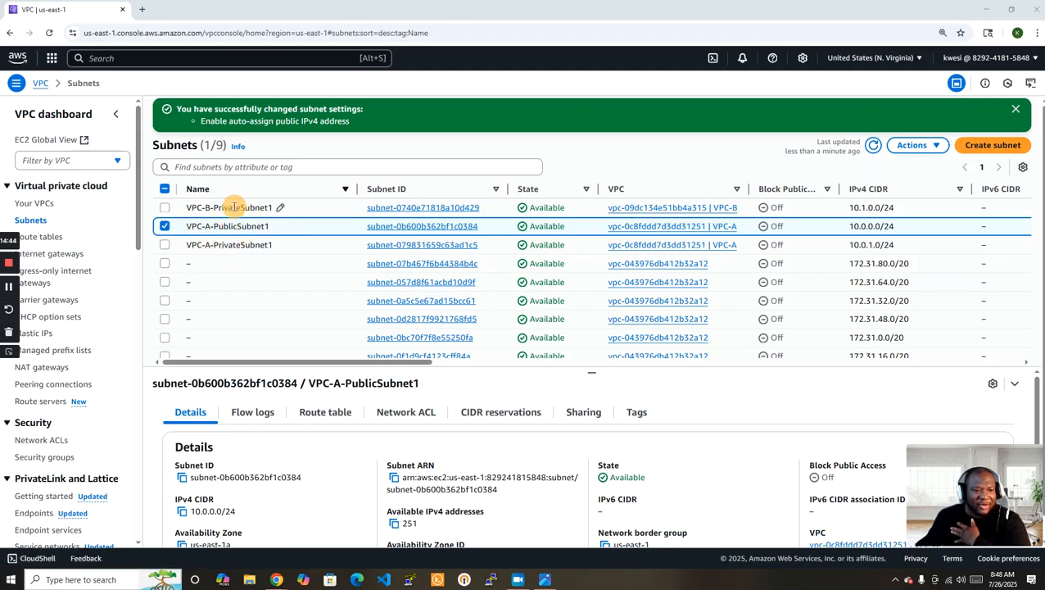
- Examine the routes of the VPC-B-PrivateSubnet-RT route table
{"action": "left_click", "coordinate": [44, 239]}
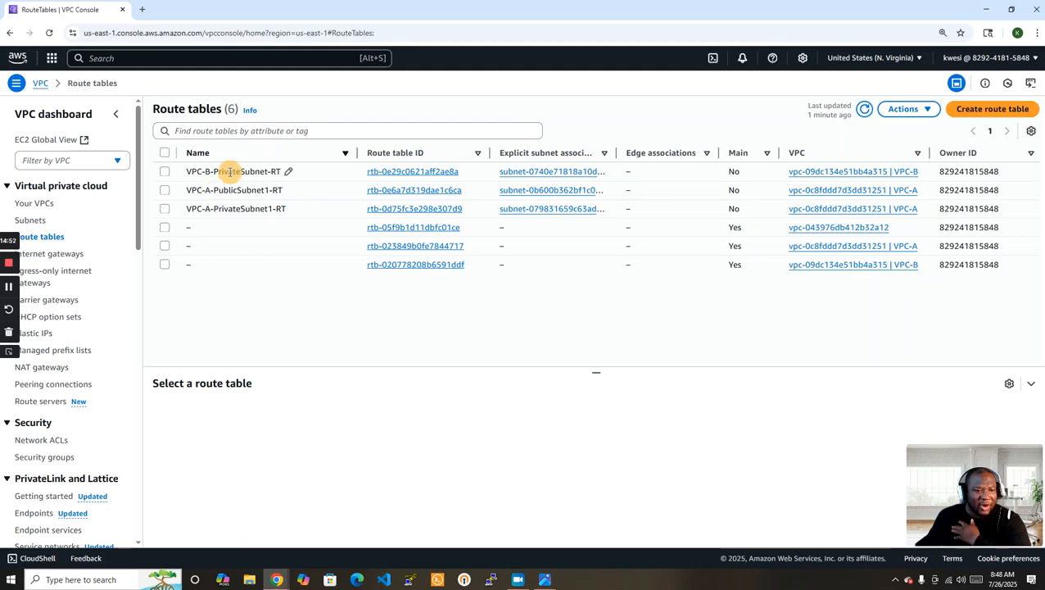
{"action": "left_click", "coordinate": [164, 172]}
{"action": "left_click", "coordinate": [248, 414]}
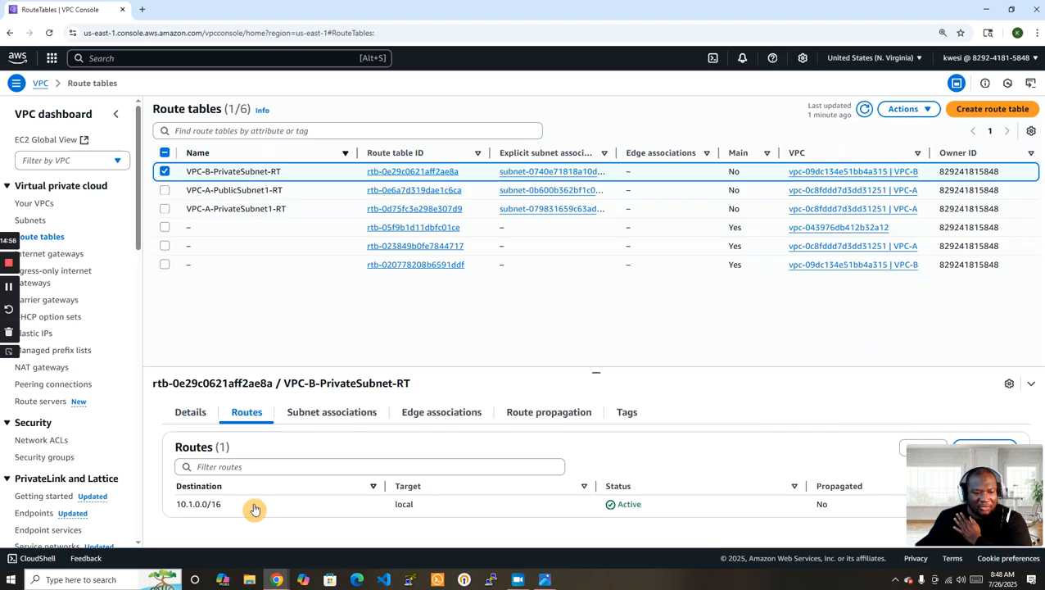
- Check the subnet associations of the VPC-B-PrivateSubnet-RT route table
{"action": "left_click", "coordinate": [306, 416]}
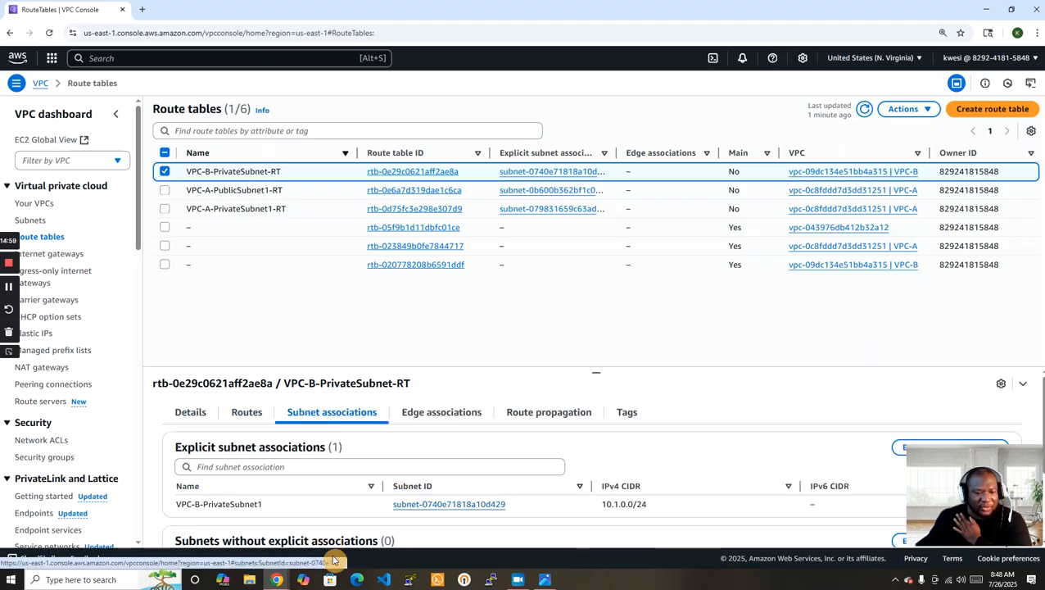
- Create a VPC named VPC-C with the IPv4 CIDR block 10.2.0.0/16
{"action": "left_click", "coordinate": [29, 204]}
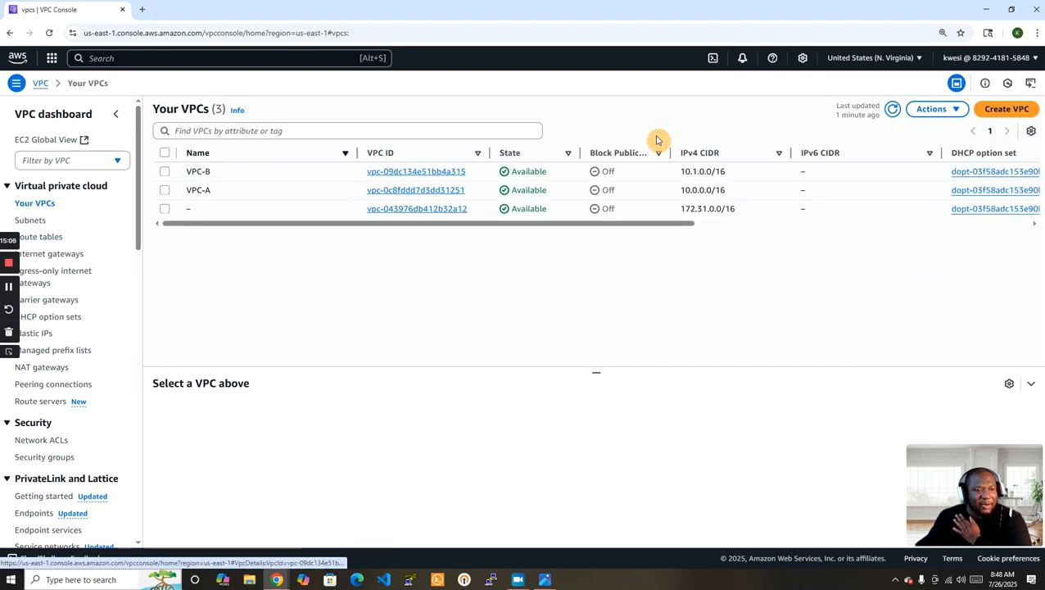
{"action": "left_click", "coordinate": [1007, 109]}
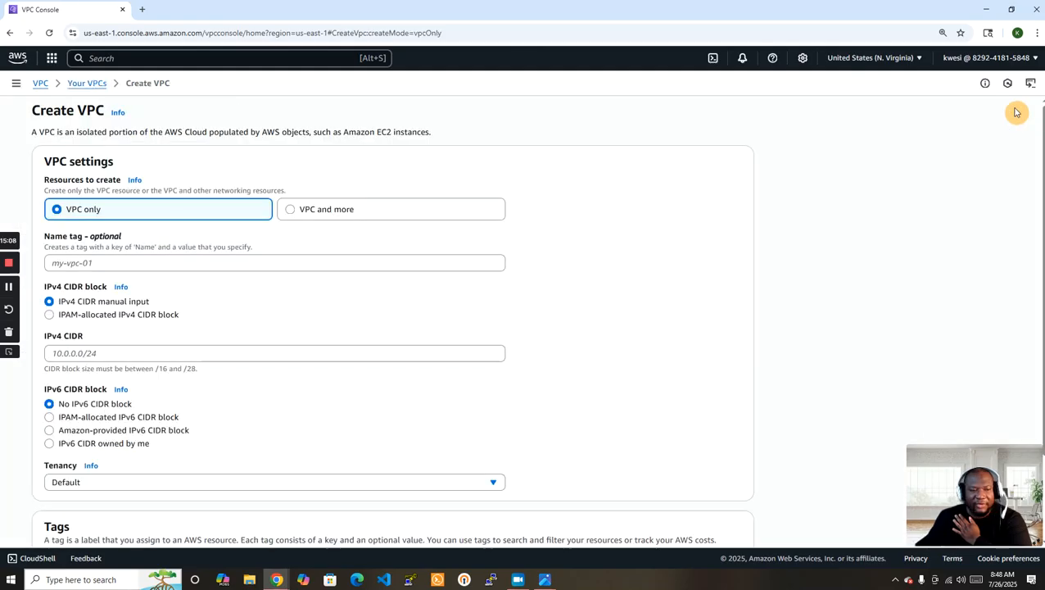
{"action": "left_click", "coordinate": [174, 263]}
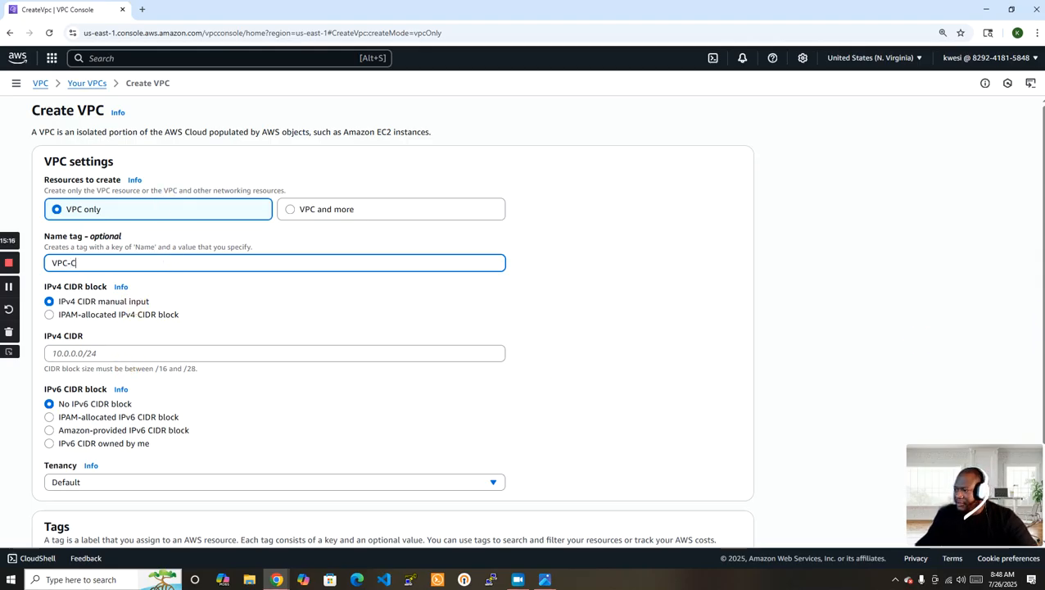
{"action": "left_click", "coordinate": [123, 352]}
{"action": "type", "text": "10.2"}
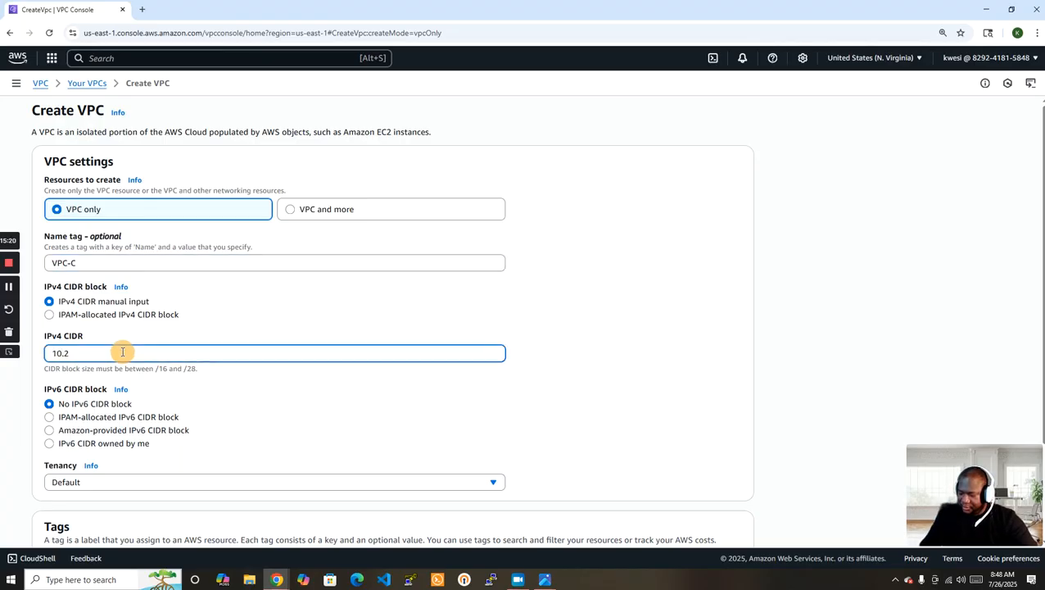
{"action": "type", "text": ".0.0/16"}
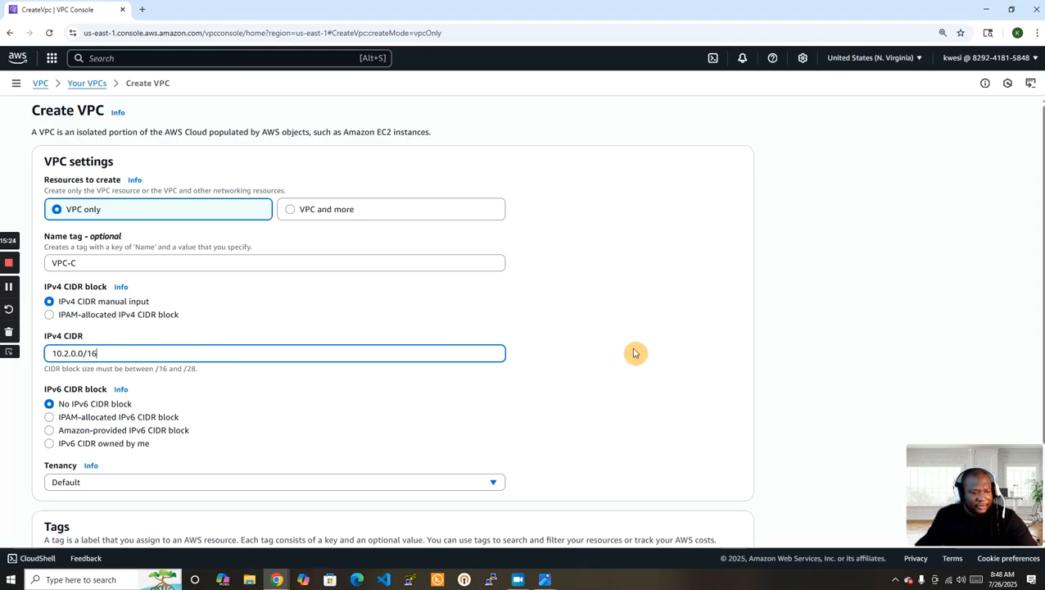
{"action": "left_click_drag", "start_coordinate": [946, 484], "coordinate": [947, 408]}
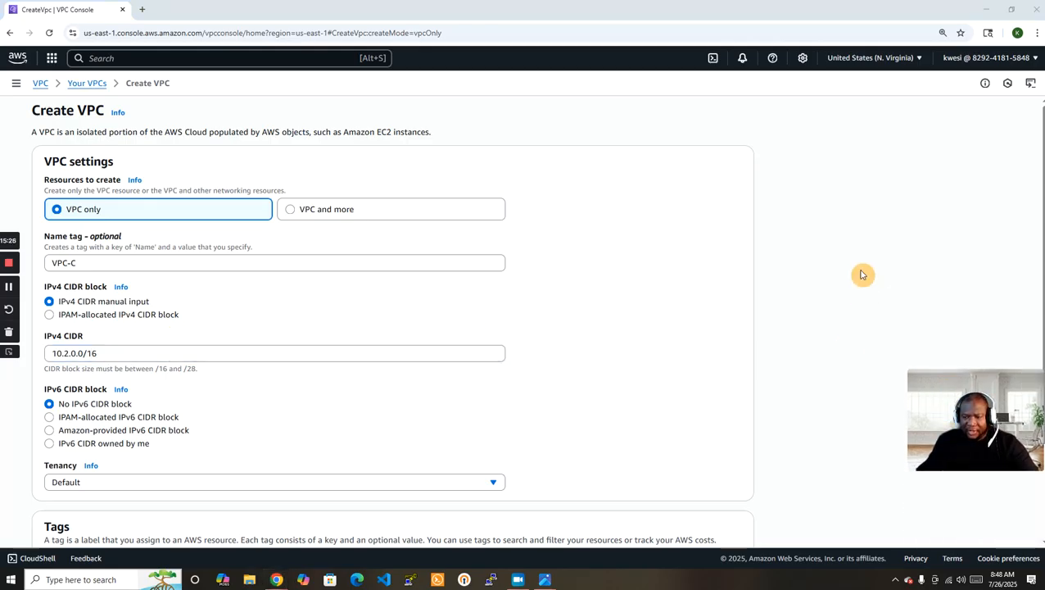
{"action": "scroll", "coordinate": [820, 283], "scroll_direction": "down", "scroll_amount": 1}
{"action": "scroll", "coordinate": [799, 291], "scroll_direction": "down", "scroll_amount": 1}
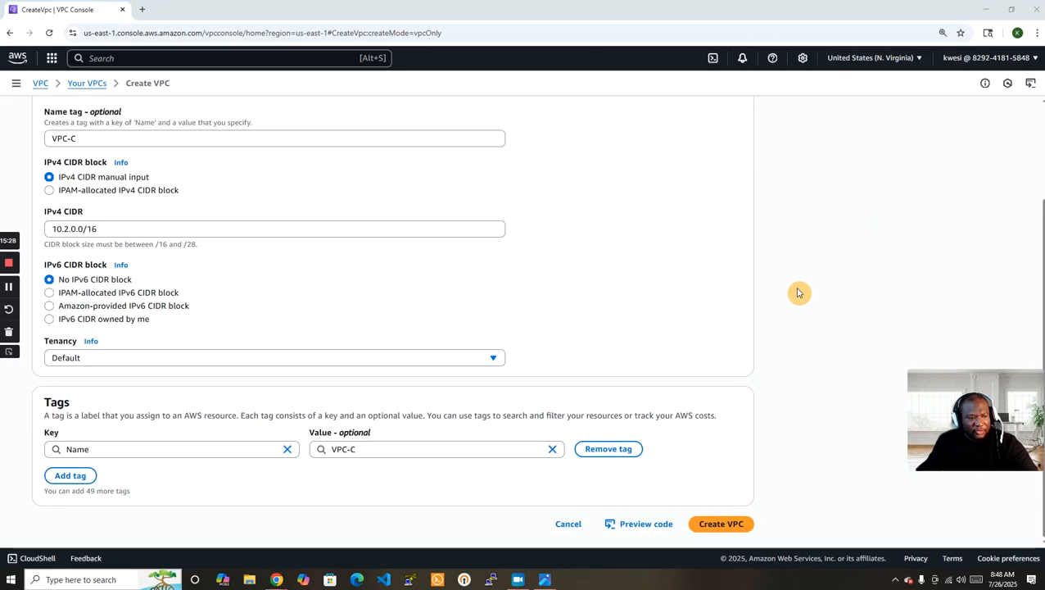
{"action": "left_click", "coordinate": [706, 525]}
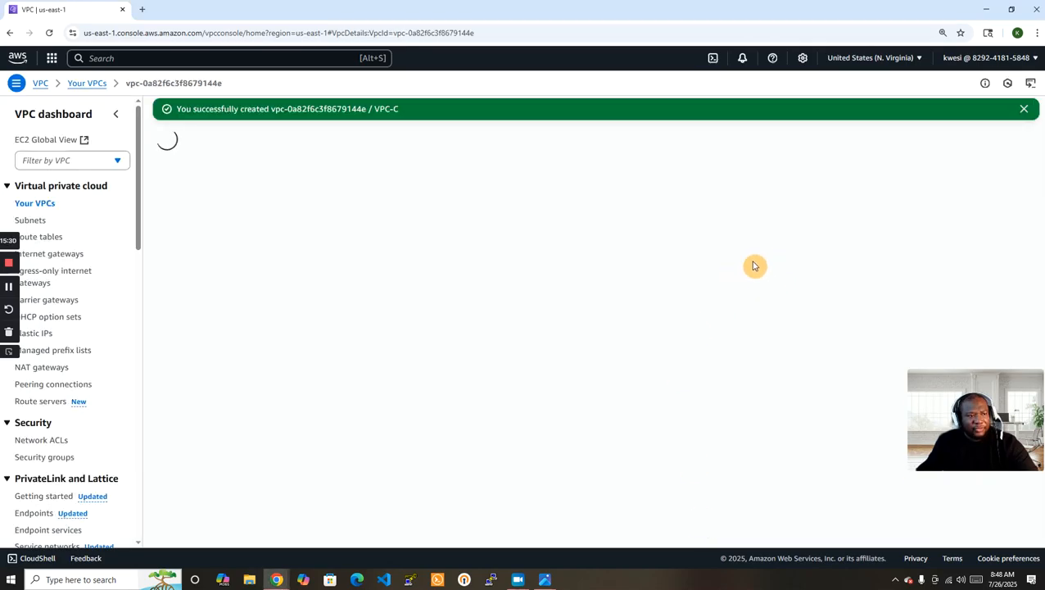
- Start a new subnet in VPC-C and name it VPC-C-PrivateSubnet1
{"action": "left_click", "coordinate": [31, 222]}
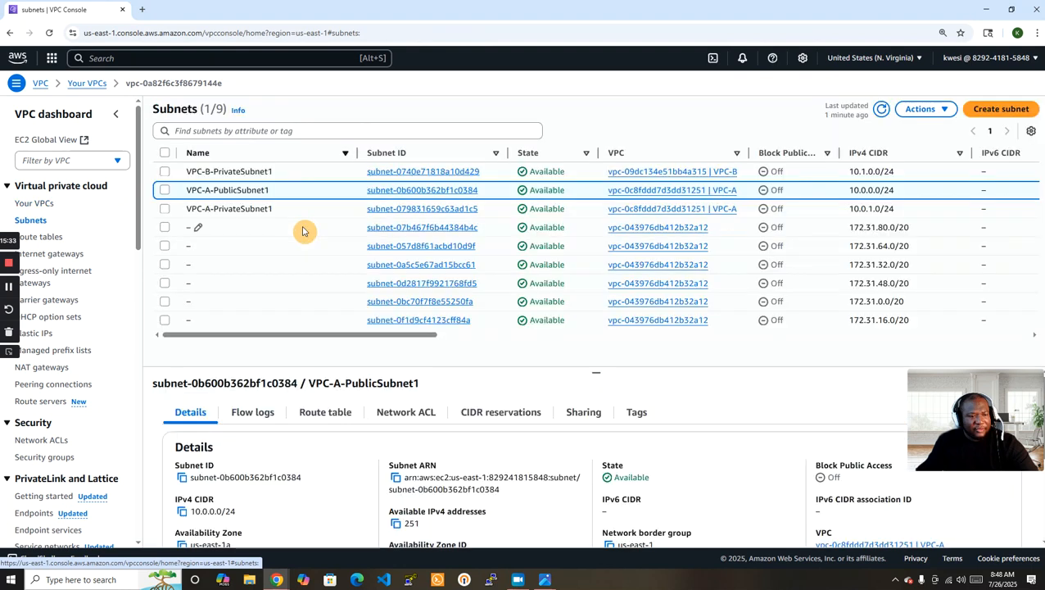
{"action": "left_click", "coordinate": [1000, 109]}
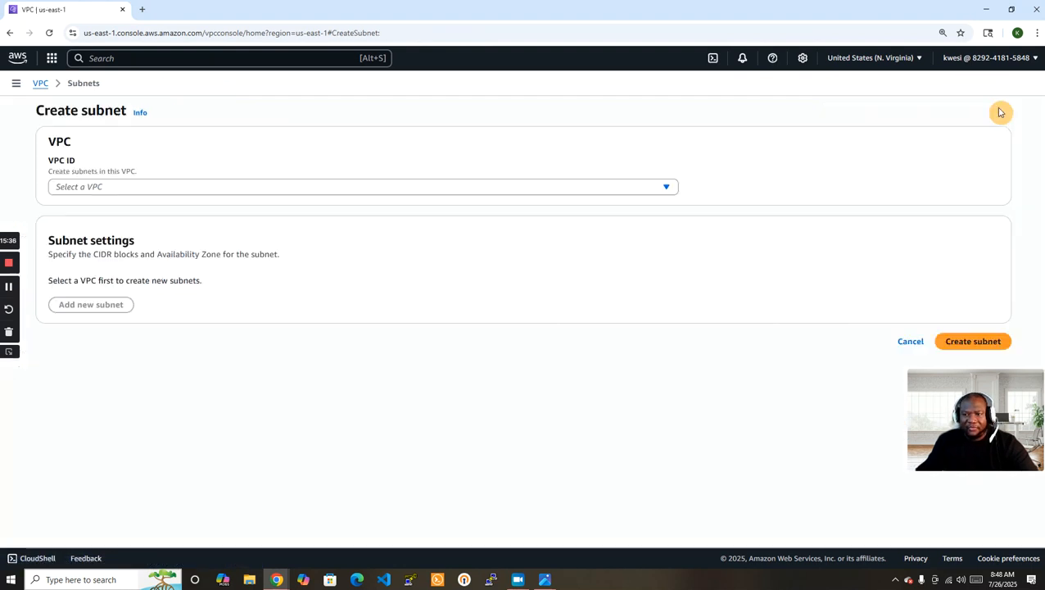
{"action": "left_click", "coordinate": [373, 188]}
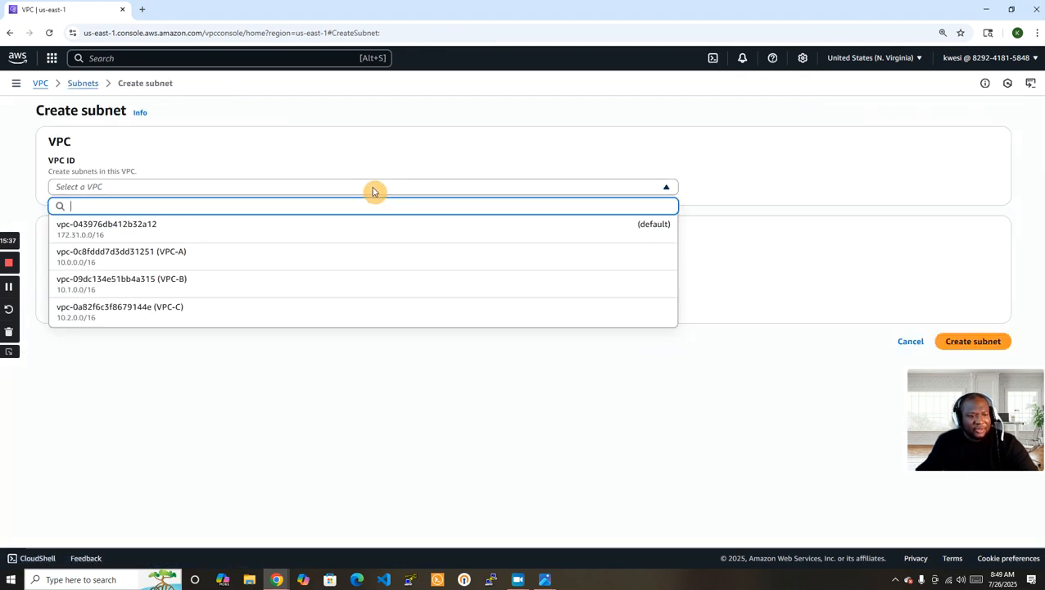
{"action": "left_click", "coordinate": [275, 310]}
{"action": "scroll", "coordinate": [479, 268], "scroll_direction": "down", "scroll_amount": 2}
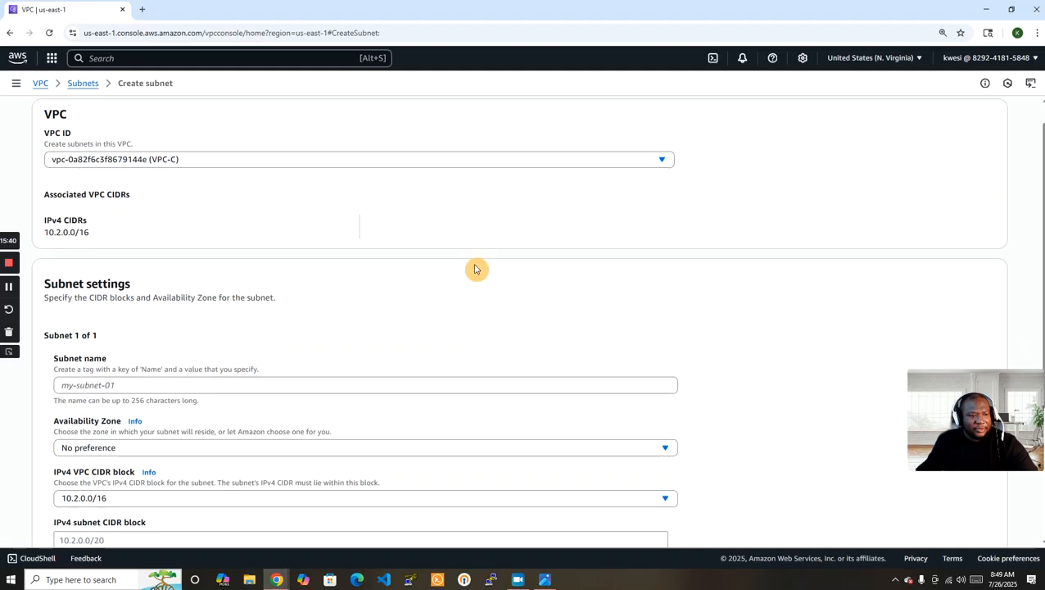
{"action": "left_click", "coordinate": [249, 249]}
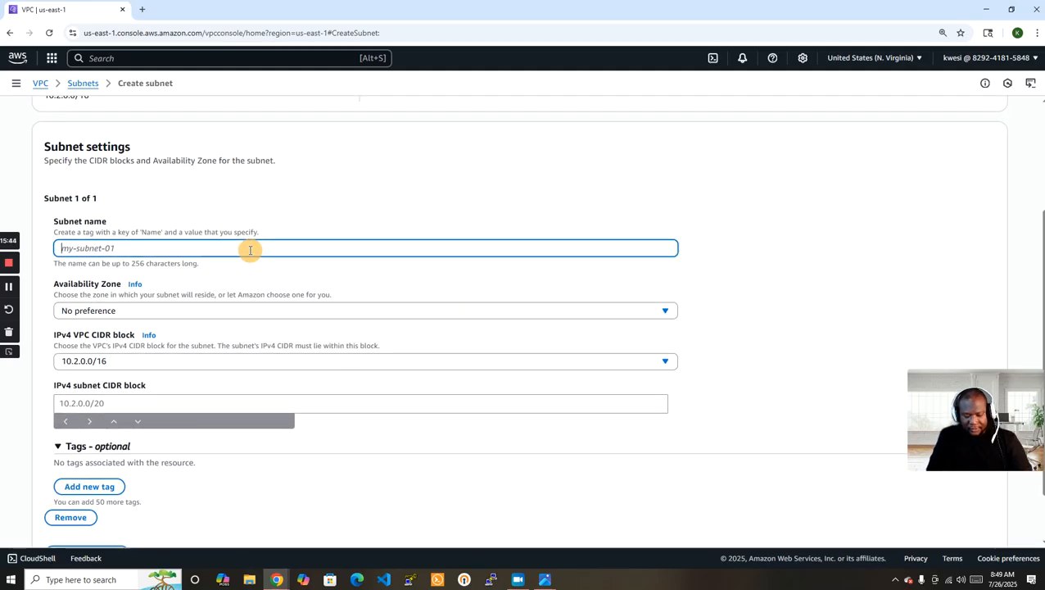
{"action": "type", "text": "VPC-C-"}
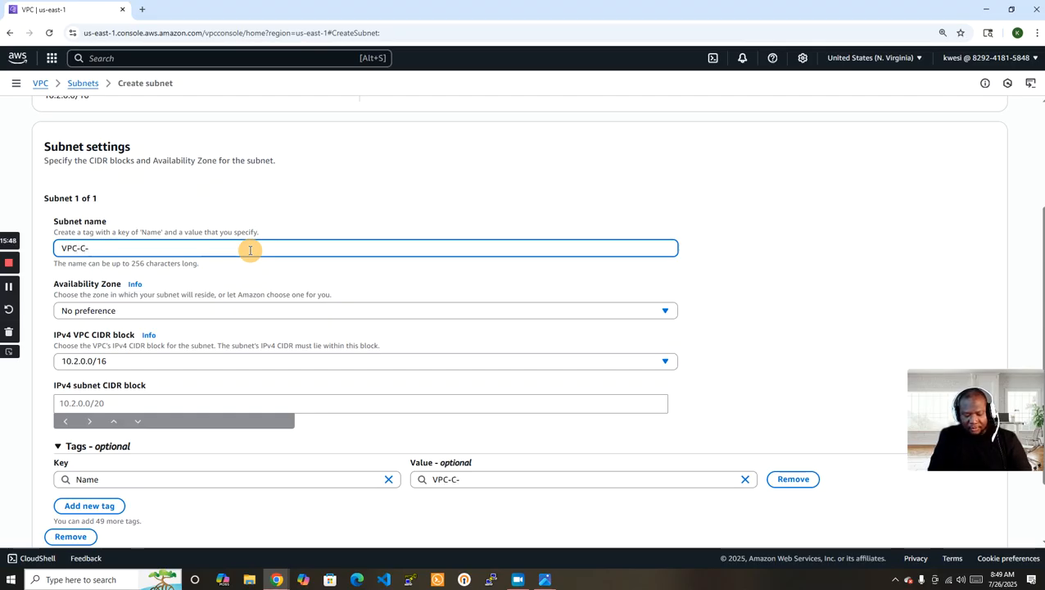
{"action": "type", "text": "PrivateSubnet1"}
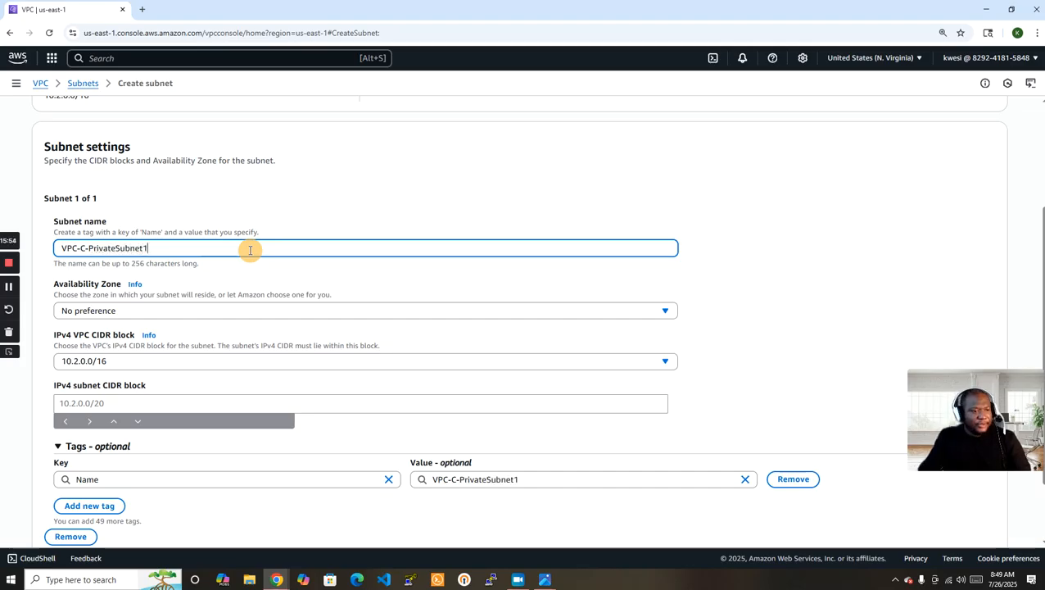
- Set the subnet's availability zone to us-east-1a and its IPv4 CIDR block to 10.2.0.0/24, and create it
{"action": "scroll", "coordinate": [516, 297], "scroll_direction": "down", "scroll_amount": 1}
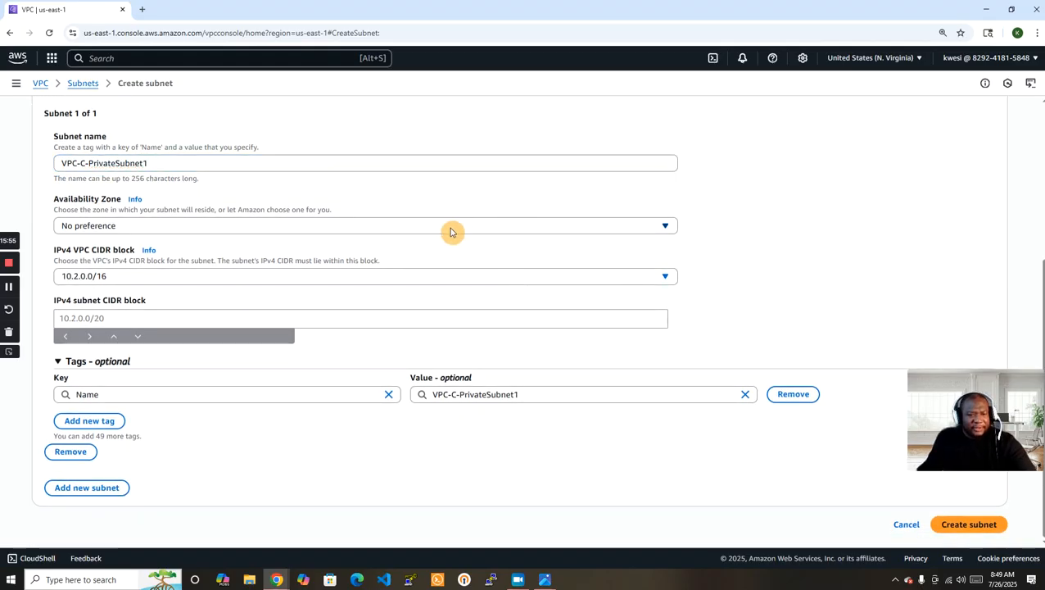
{"action": "left_click", "coordinate": [449, 232]}
{"action": "left_click", "coordinate": [278, 284]}
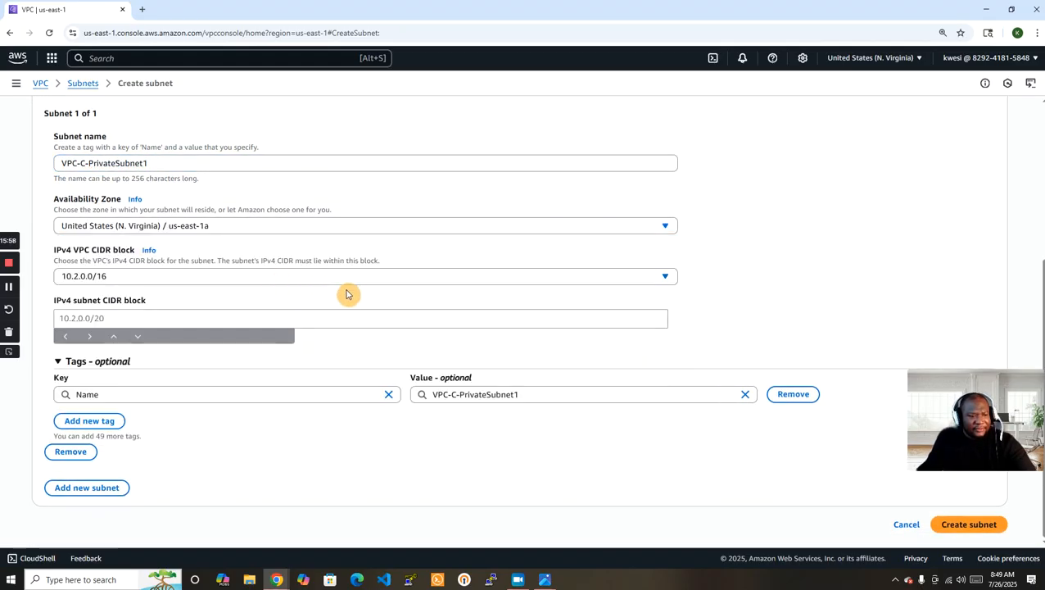
{"action": "left_click", "coordinate": [310, 322]}
{"action": "type", "text": "10.2."}
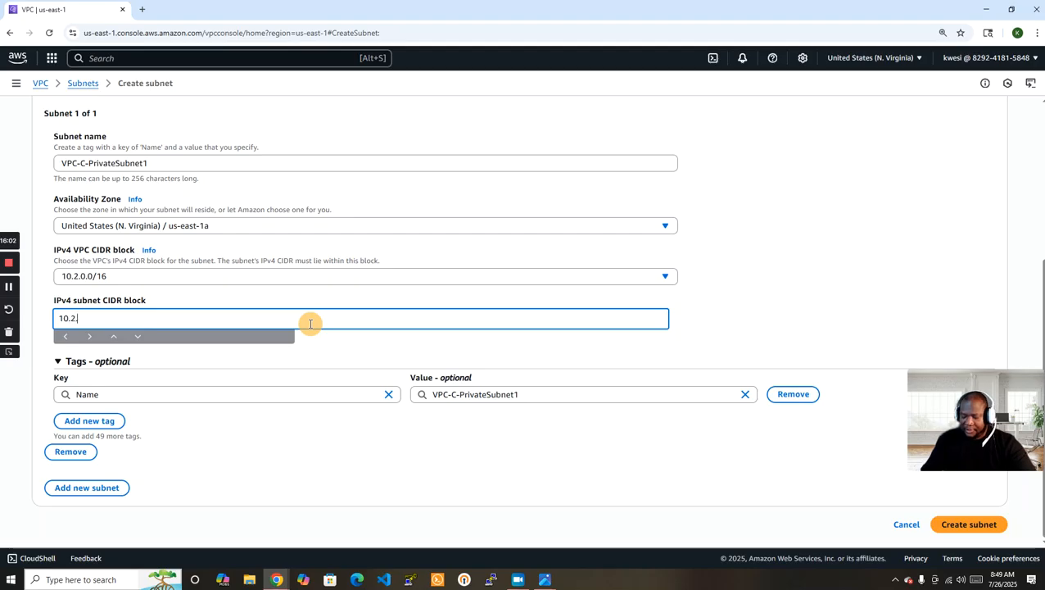
{"action": "type", "text": "0.0/2"}
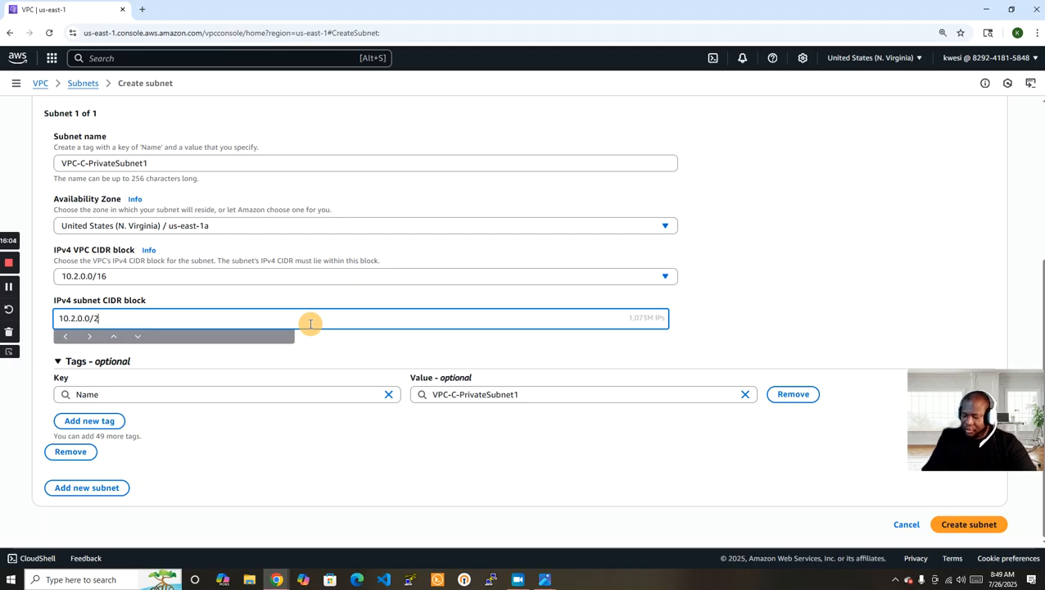
{"action": "type", "text": "4"}
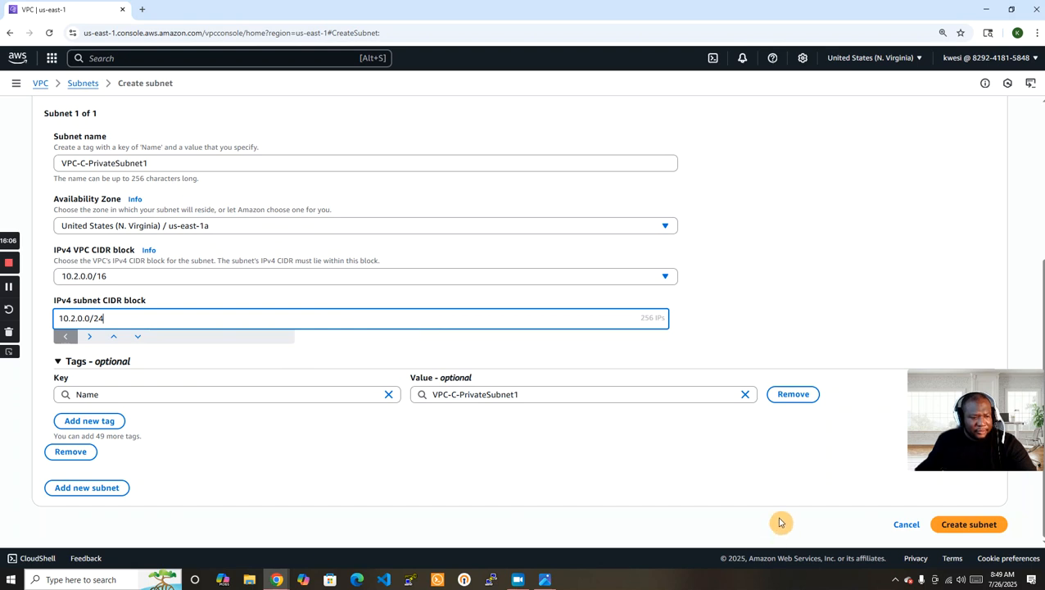
{"action": "left_click", "coordinate": [979, 528]}
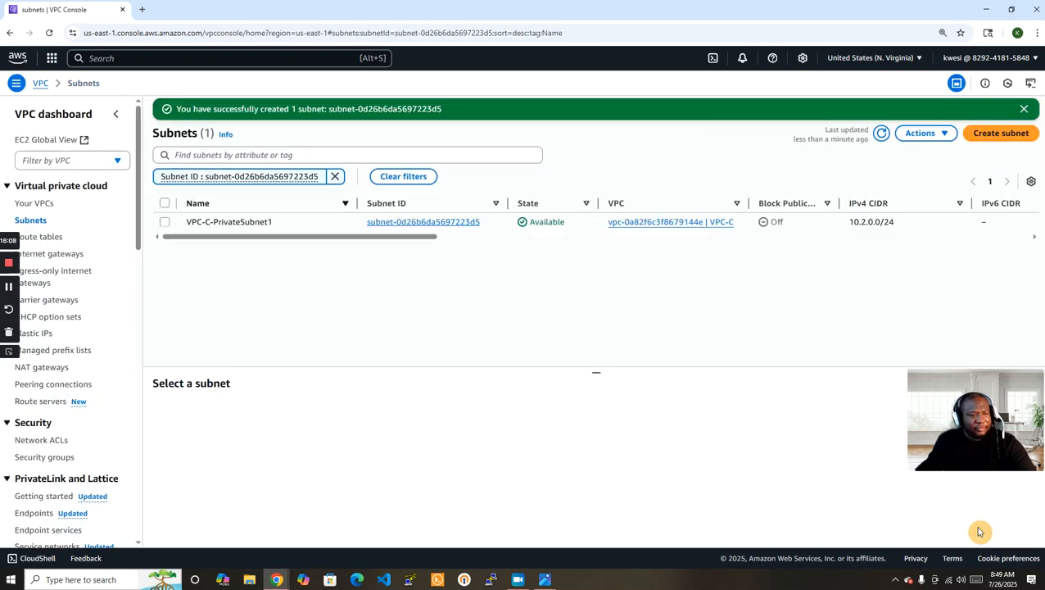
- Create a route table named VPC-C-PrivateSubnet-RT in VPC-C
{"action": "left_click", "coordinate": [37, 237]}
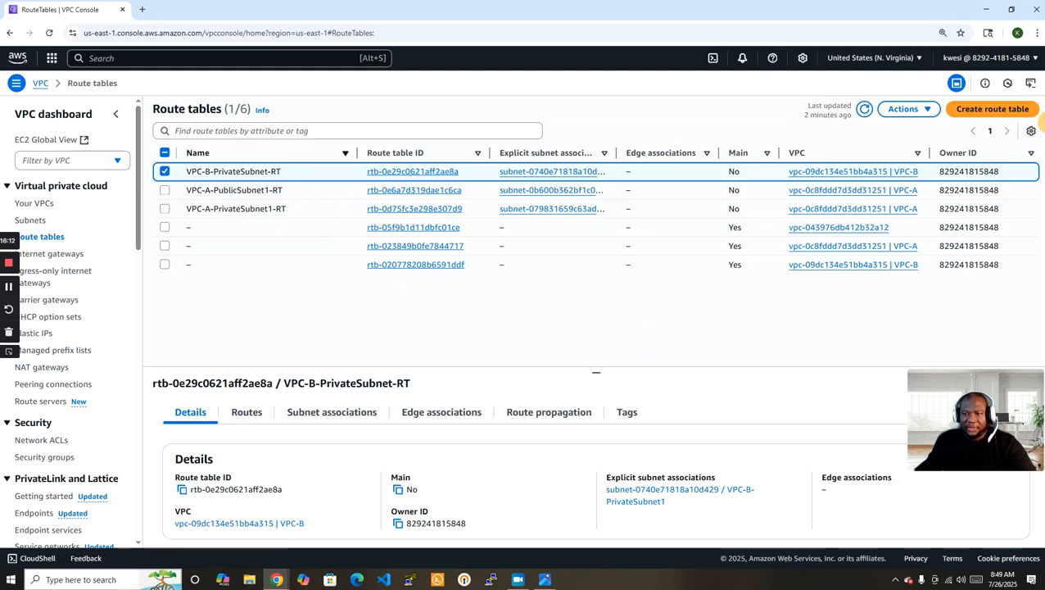
{"action": "left_click", "coordinate": [1011, 112]}
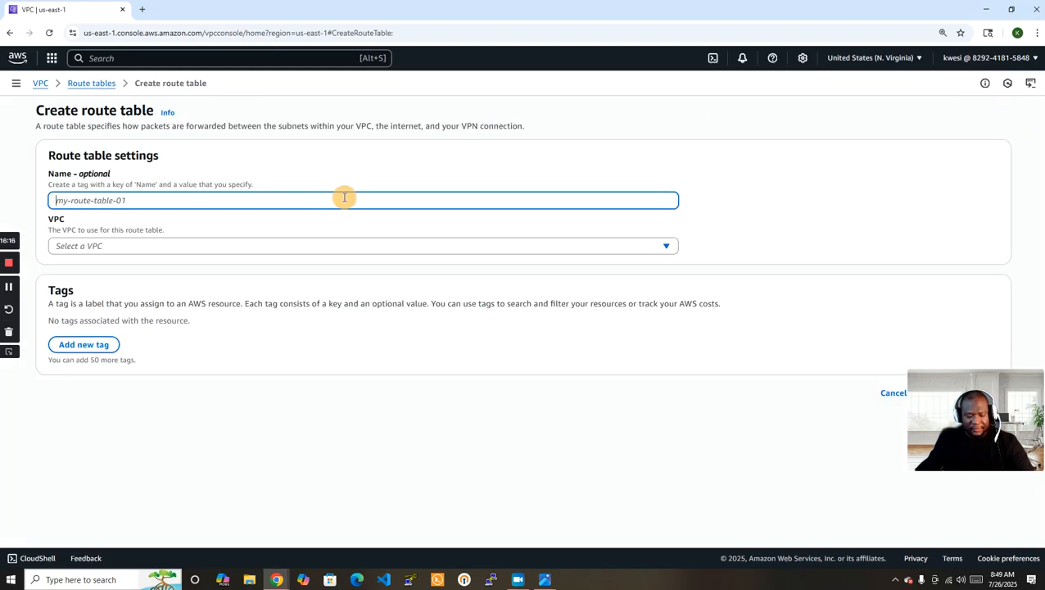
{"action": "type", "text": "VPC"}
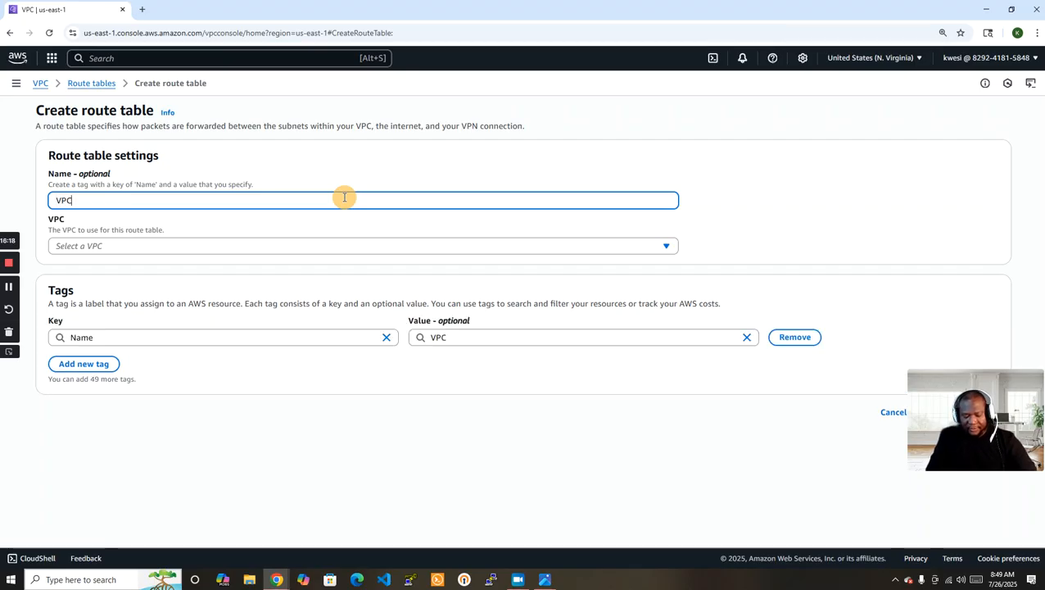
{"action": "type", "text": "-C-"}
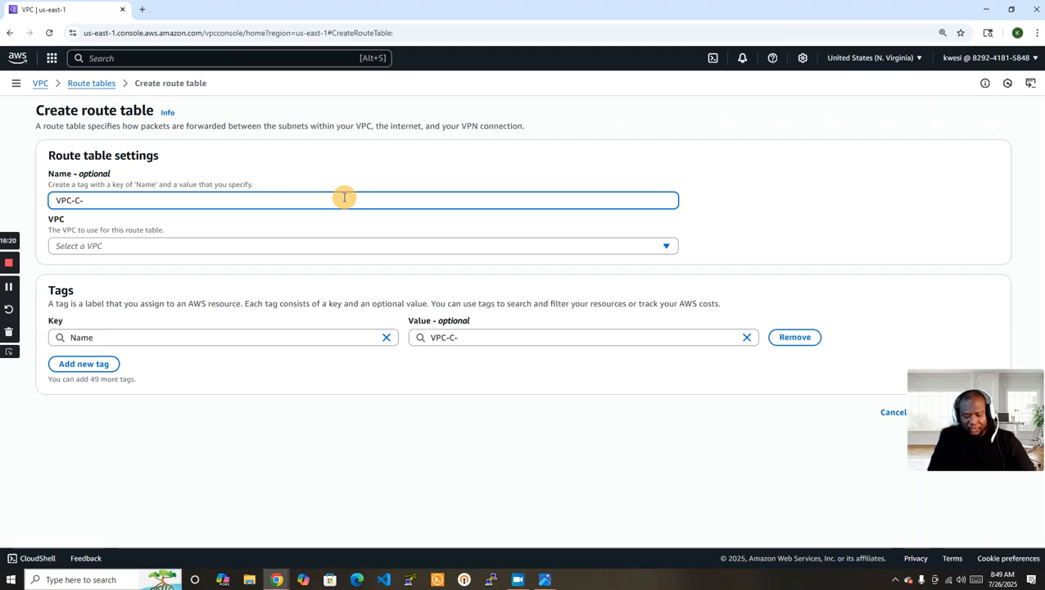
{"action": "type", "text": "Priva"}
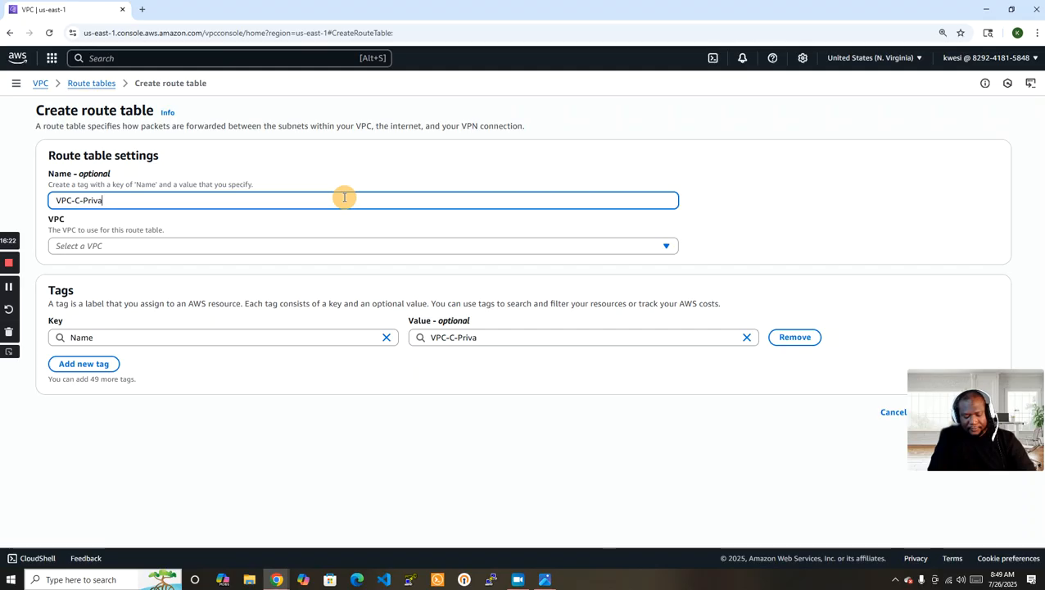
{"action": "type", "text": "teSubne"}
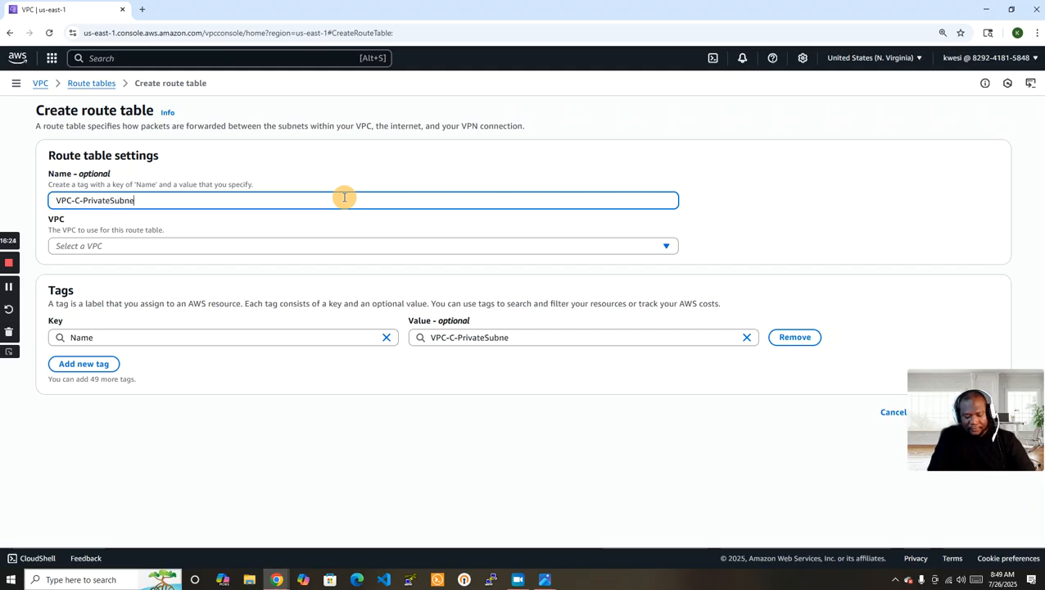
{"action": "type", "text": "t-RT"}
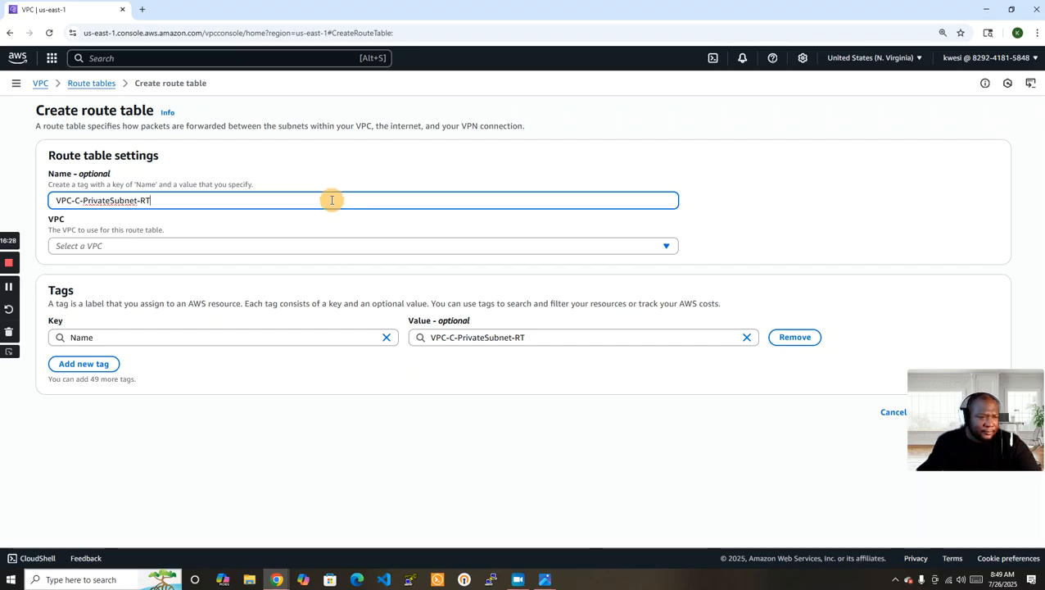
{"action": "left_click", "coordinate": [326, 250]}
{"action": "left_click", "coordinate": [286, 338]}
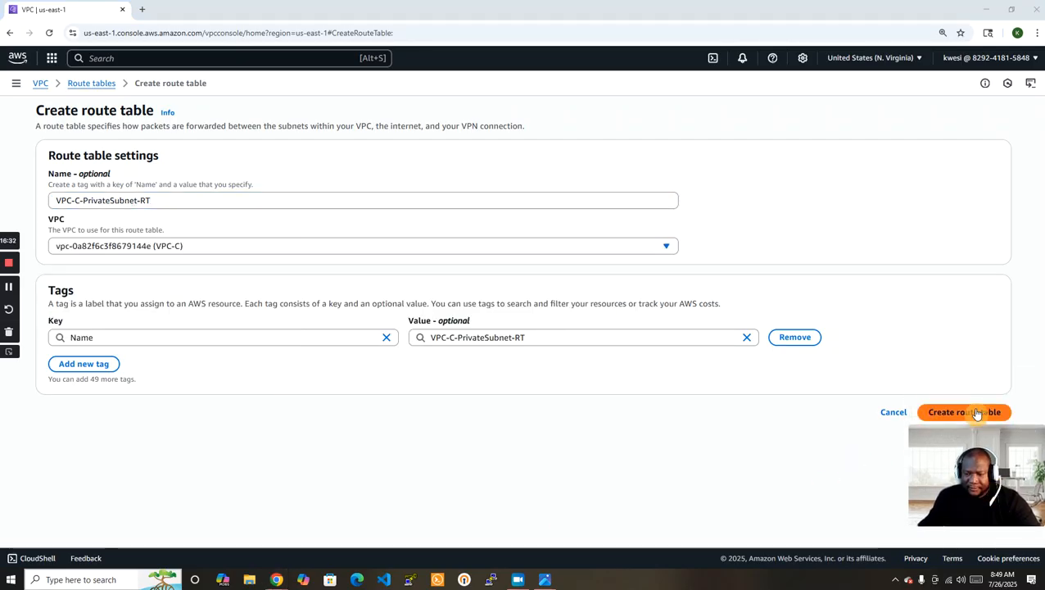
{"action": "left_click", "coordinate": [983, 411]}
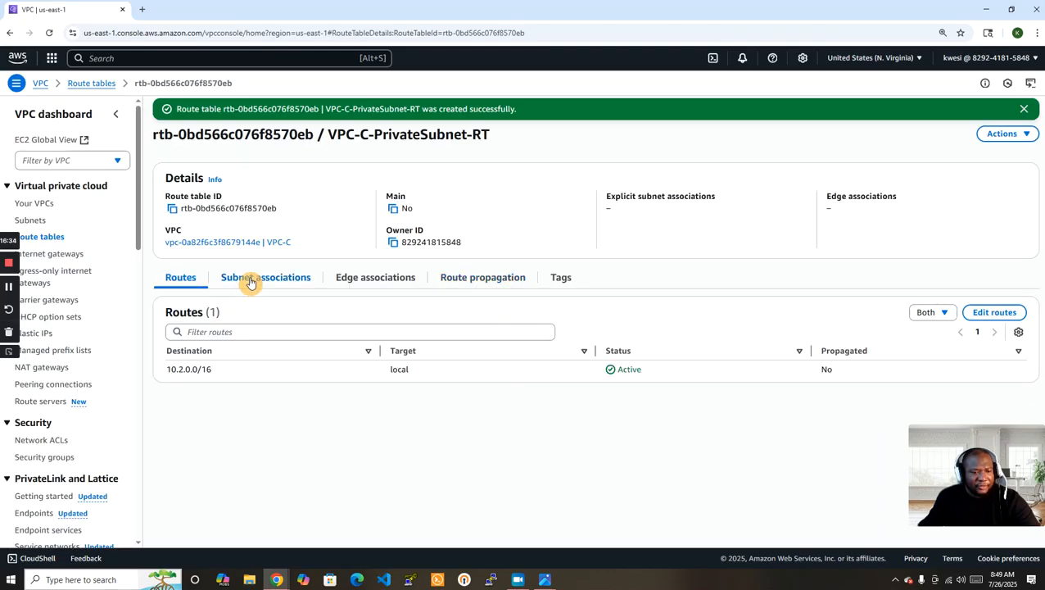
- Associate VPC-C-PrivateSubnet1 with the VPC-C-PrivateSubnet-RT route table and save the association
{"action": "left_click", "coordinate": [244, 281]}
{"action": "left_click", "coordinate": [951, 313]}
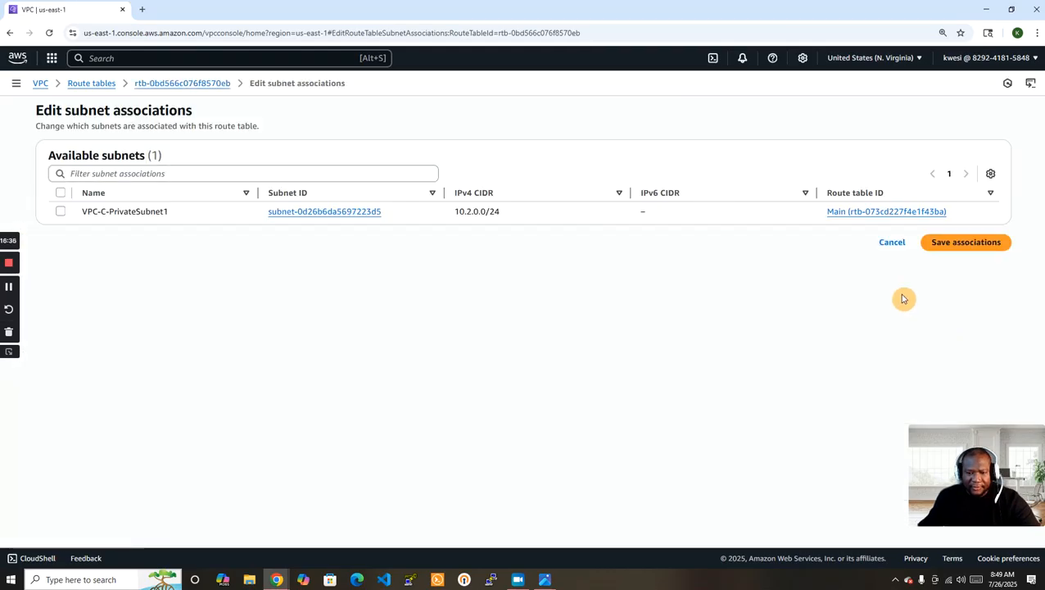
{"action": "left_click", "coordinate": [59, 212]}
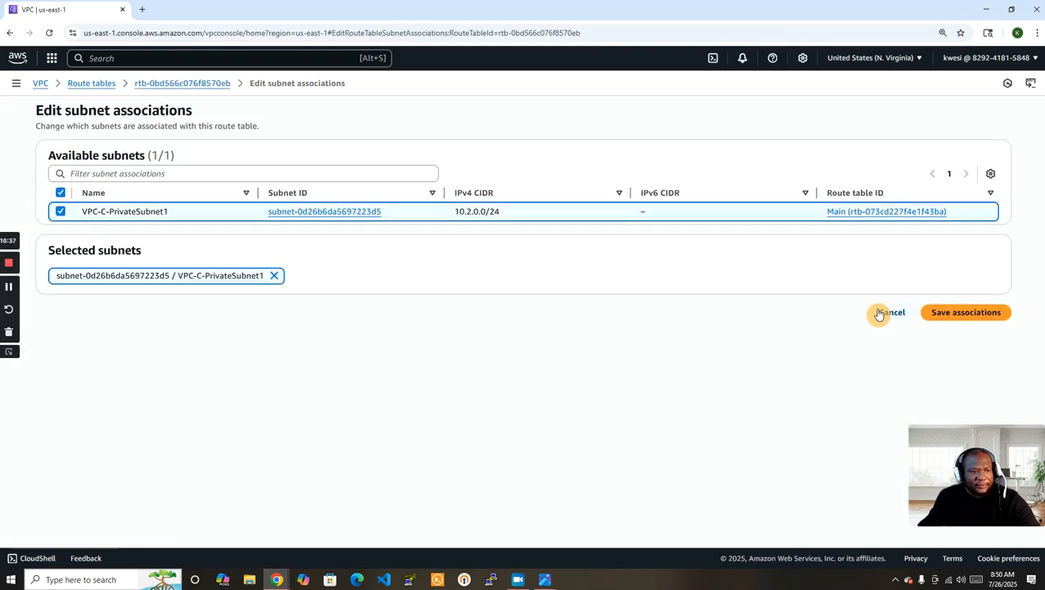
{"action": "left_click", "coordinate": [967, 313]}
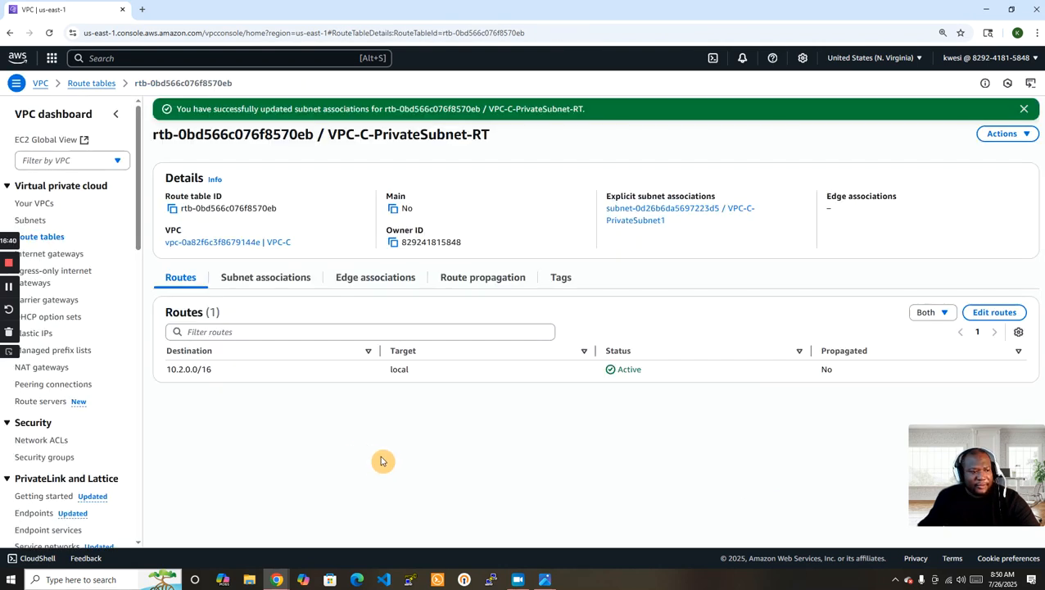
- Review the list of all VPCs and their IPv4 CIDR blocks
{"action": "left_click", "coordinate": [28, 206]}
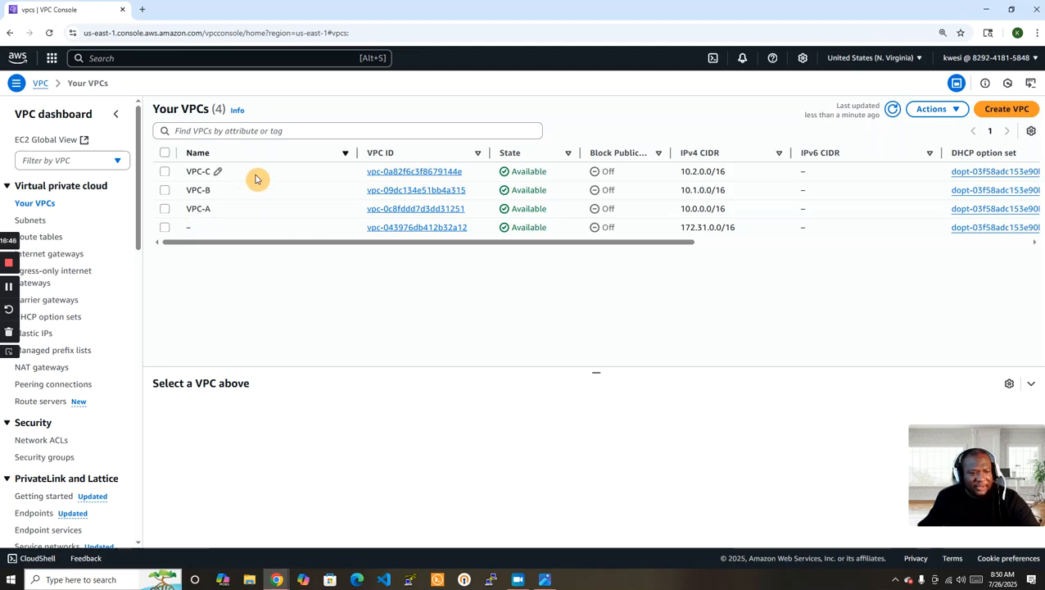
- Review the subnets and route tables, then check the subnet associations of VPC-A-PrivateSubnet1-RT
{"action": "left_click", "coordinate": [30, 221]}
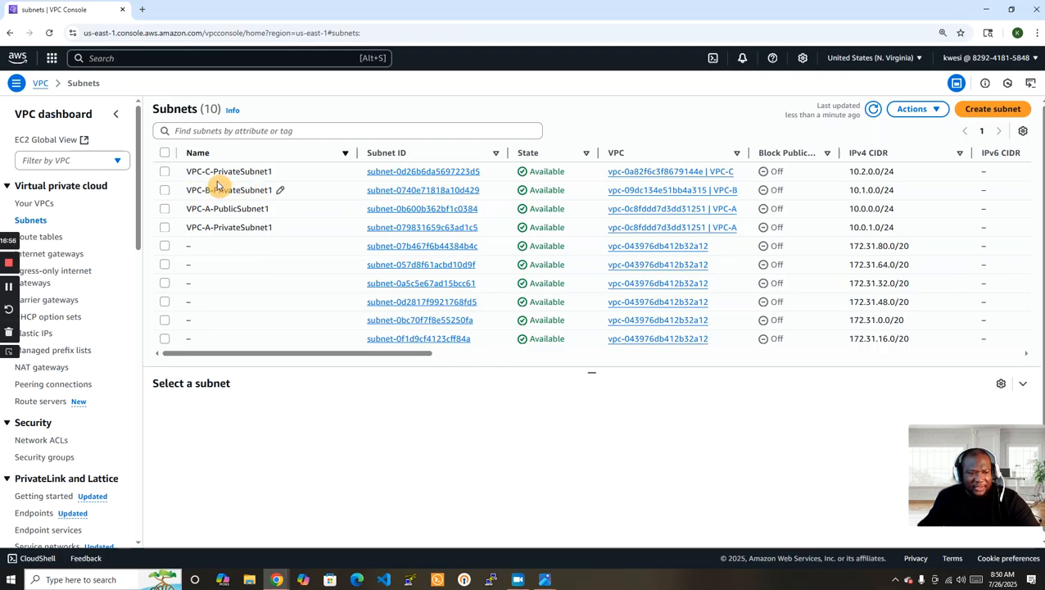
{"action": "left_click", "coordinate": [40, 236]}
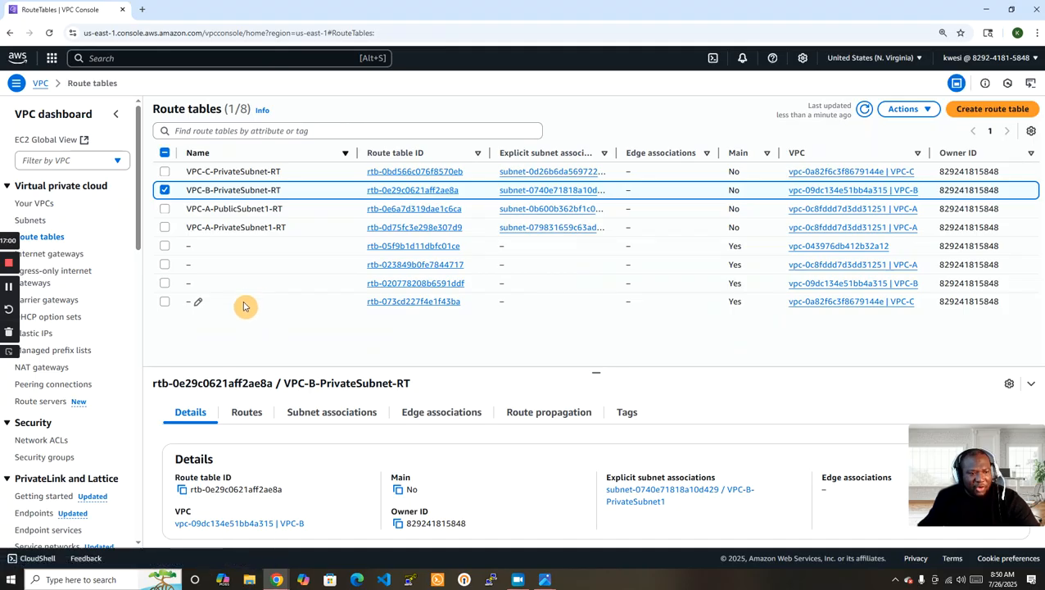
{"action": "left_click", "coordinate": [164, 228]}
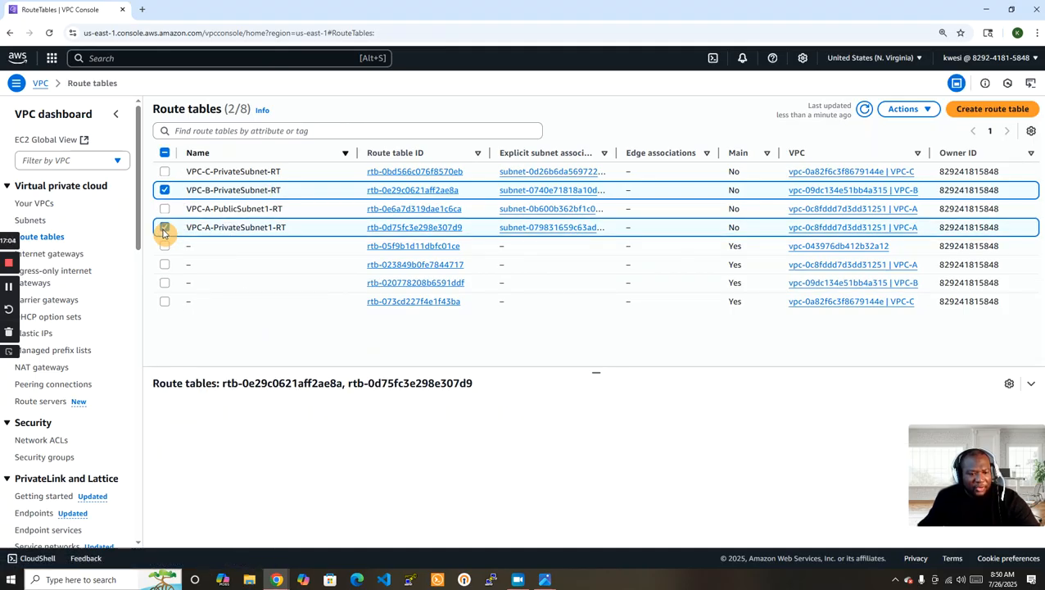
{"action": "left_click", "coordinate": [160, 228]}
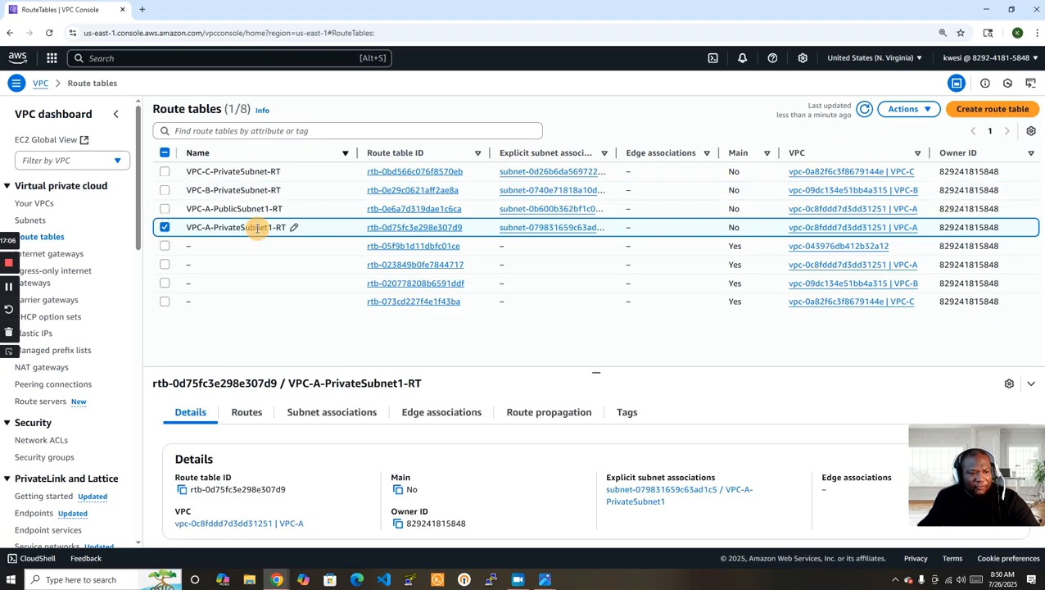
{"action": "left_click", "coordinate": [303, 416]}
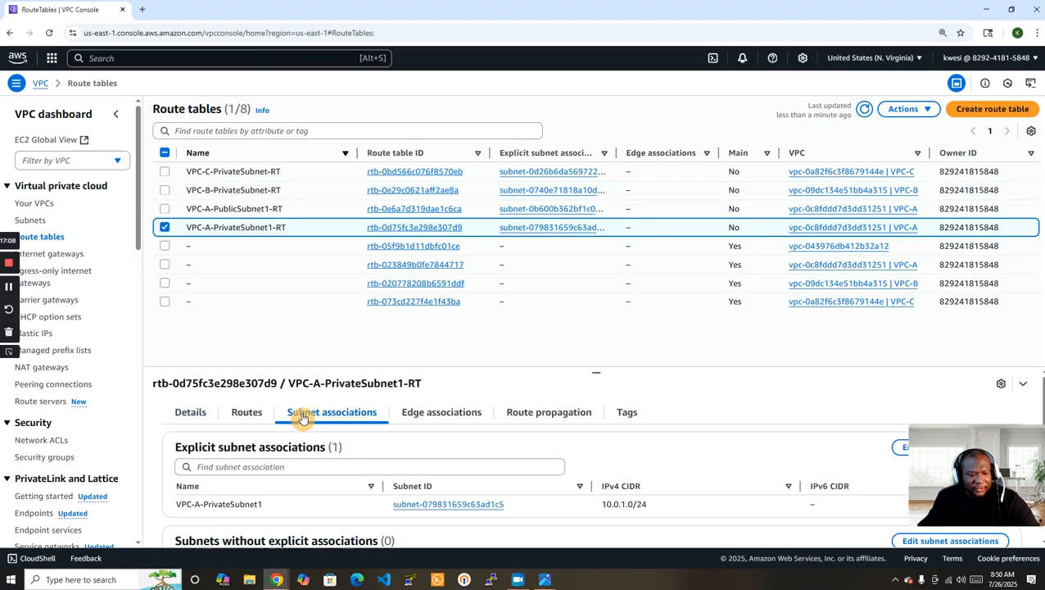
{"action": "left_click", "coordinate": [164, 227]}
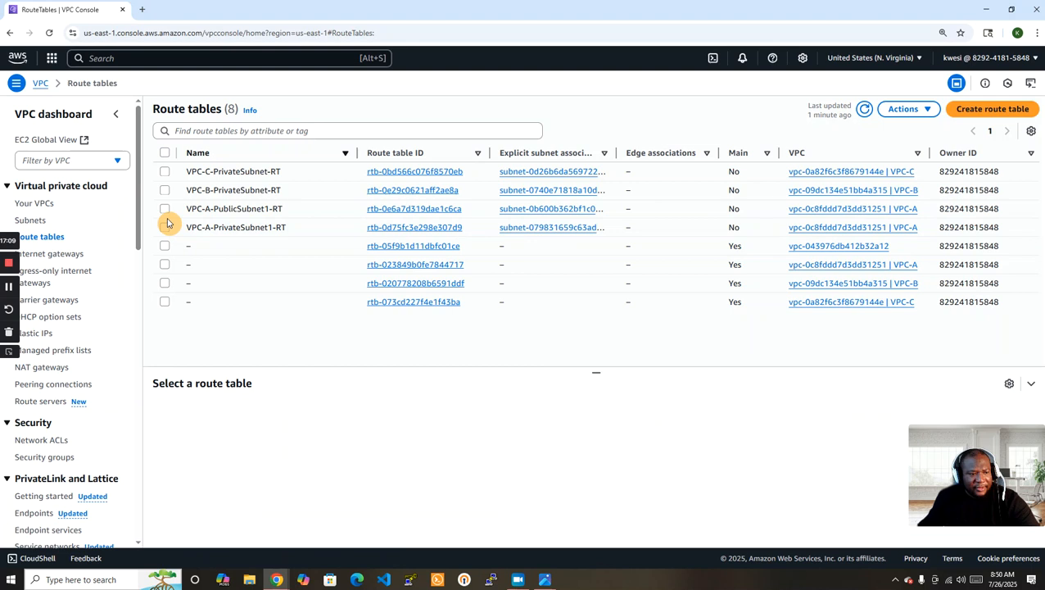
- Check the routes and subnet associations of the VPC-A-PublicSubnet1-RT route table
{"action": "left_click", "coordinate": [166, 212]}
{"action": "left_click", "coordinate": [240, 415]}
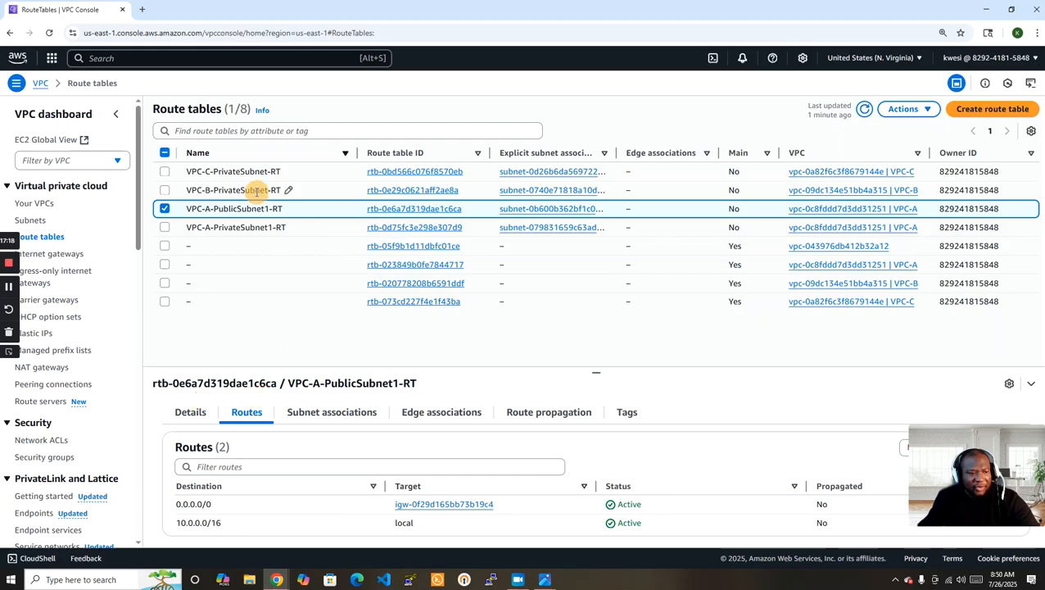
{"action": "left_click", "coordinate": [331, 417]}
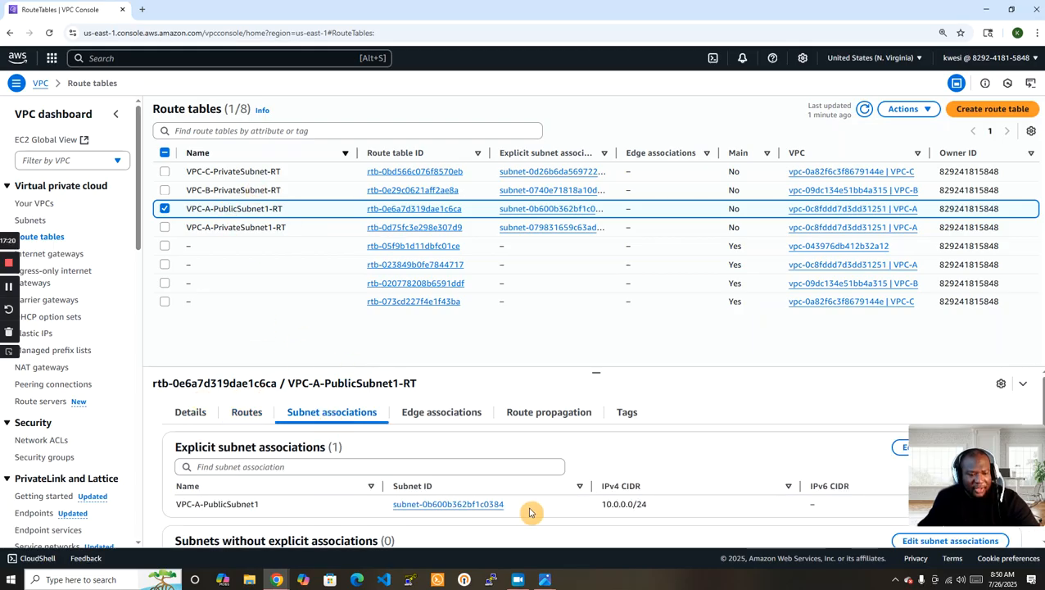
{"action": "left_click", "coordinate": [165, 208]}
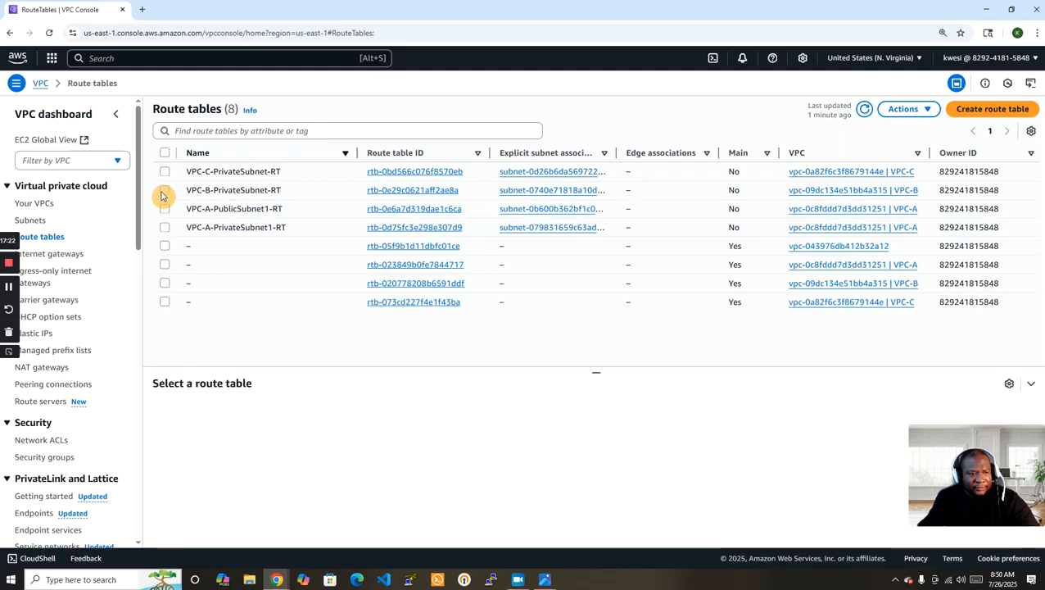
- Check the routes and subnet associations of the VPC-B-PrivateSubnet-RT route table
{"action": "left_click", "coordinate": [164, 190]}
{"action": "left_click", "coordinate": [248, 412]}
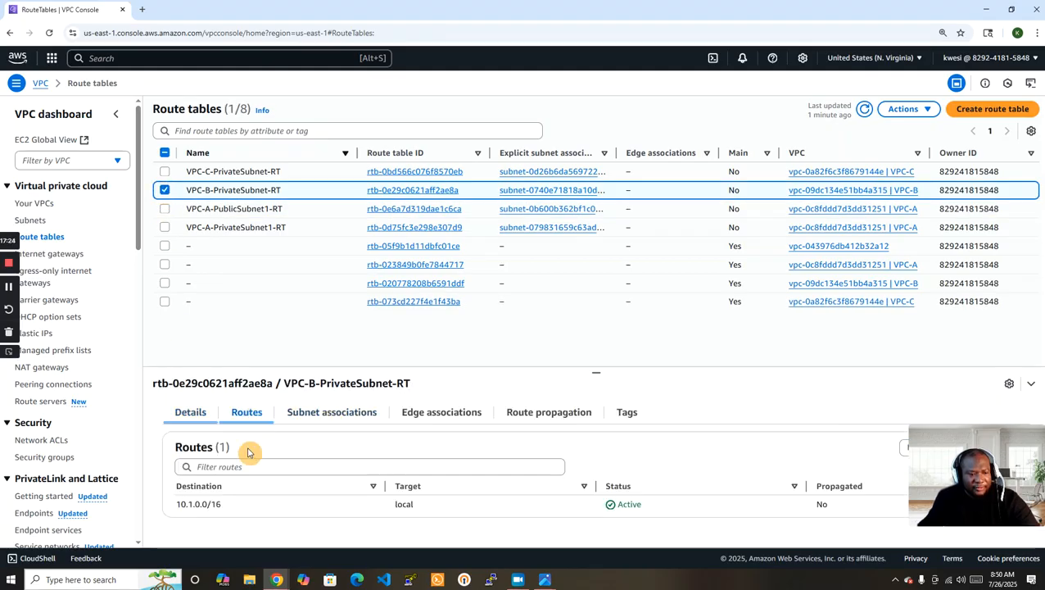
{"action": "left_click", "coordinate": [309, 416]}
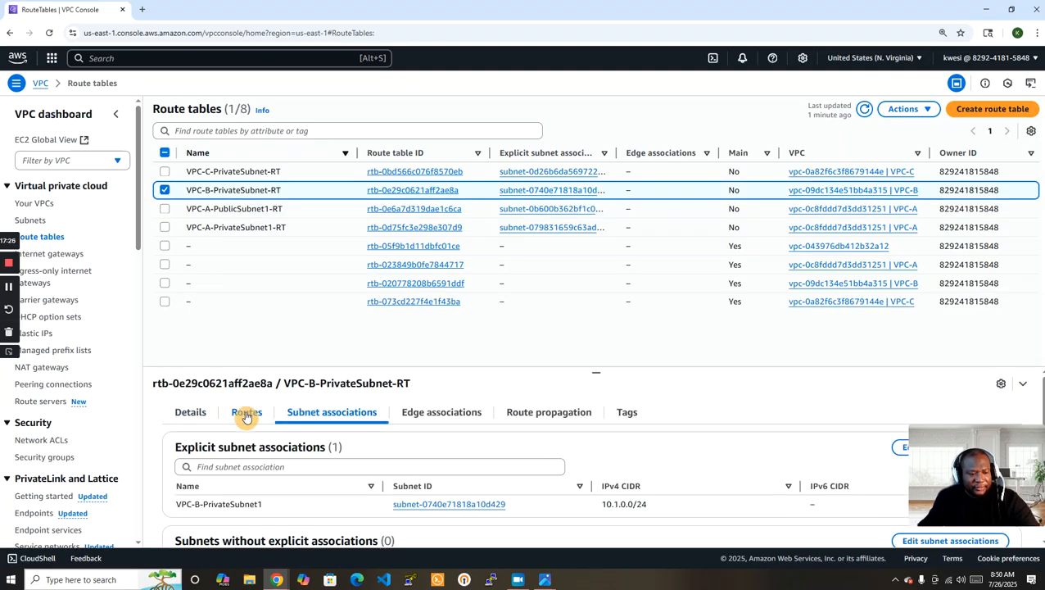
{"action": "left_click", "coordinate": [165, 190]}
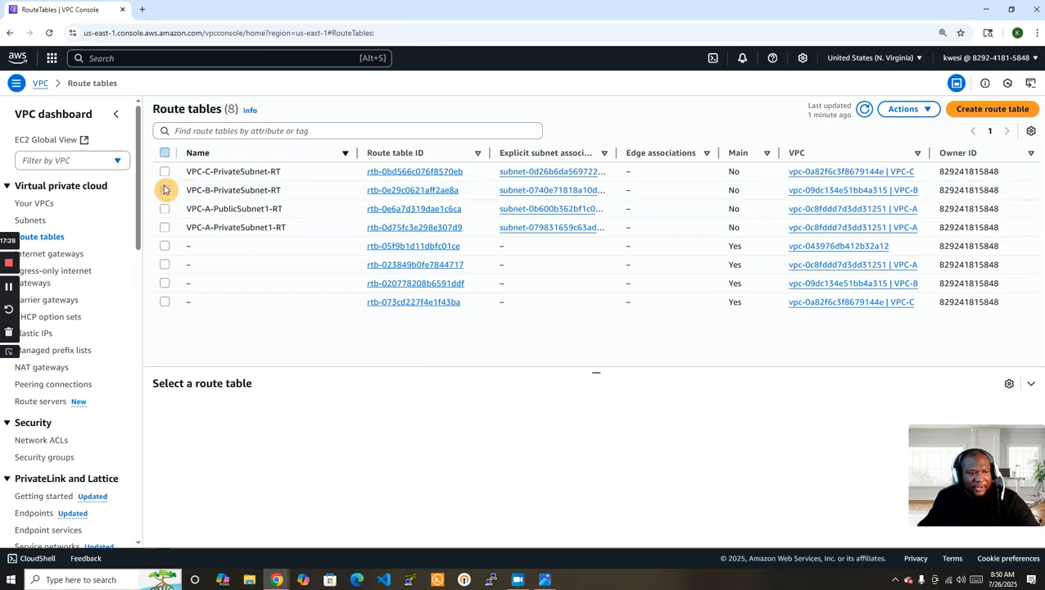
- Check the routes and subnet associations of VPC-C-PrivateSubnet-RT, and review the list of internet gateways
{"action": "left_click", "coordinate": [164, 171]}
{"action": "left_click", "coordinate": [247, 413]}
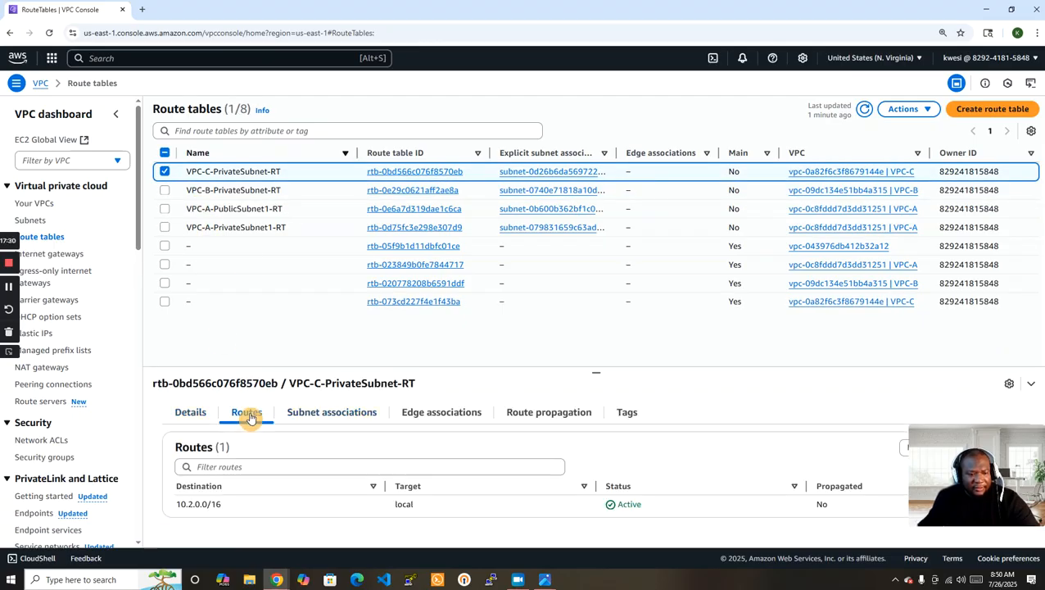
{"action": "left_click", "coordinate": [328, 412]}
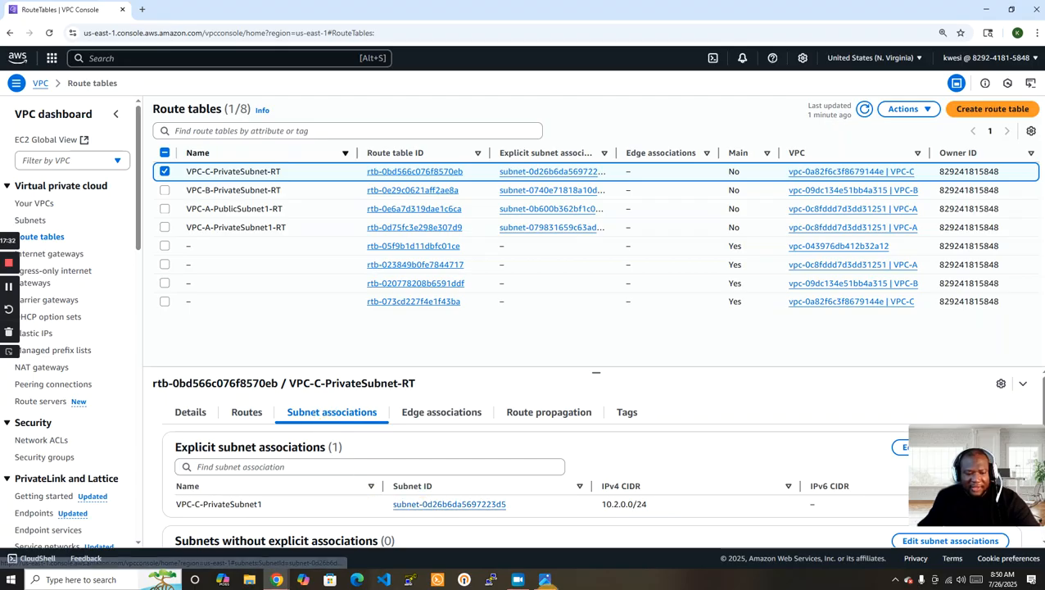
{"action": "left_click", "coordinate": [166, 172]}
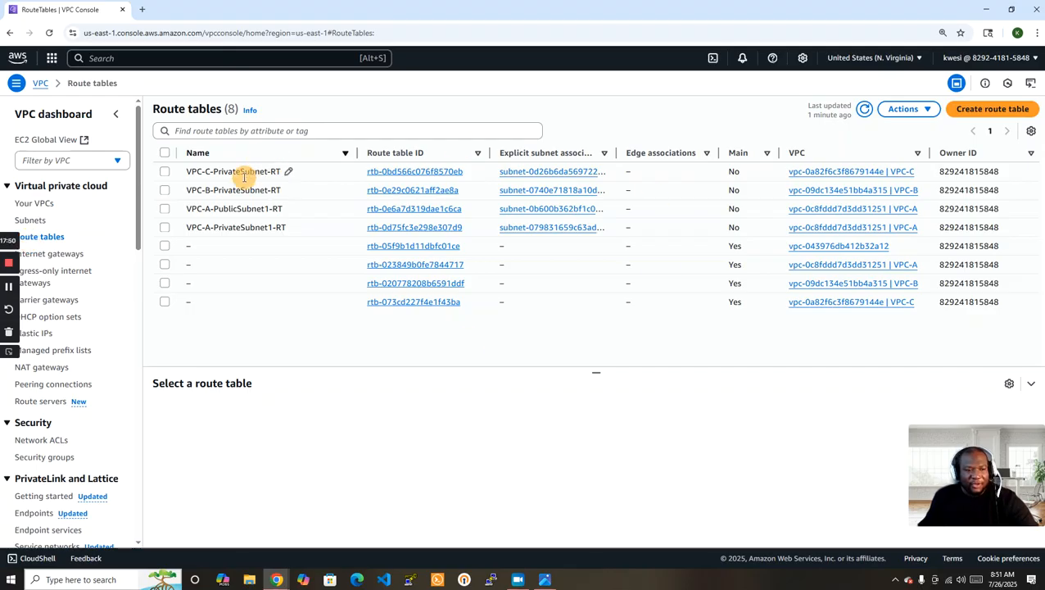
{"action": "left_click", "coordinate": [34, 254]}
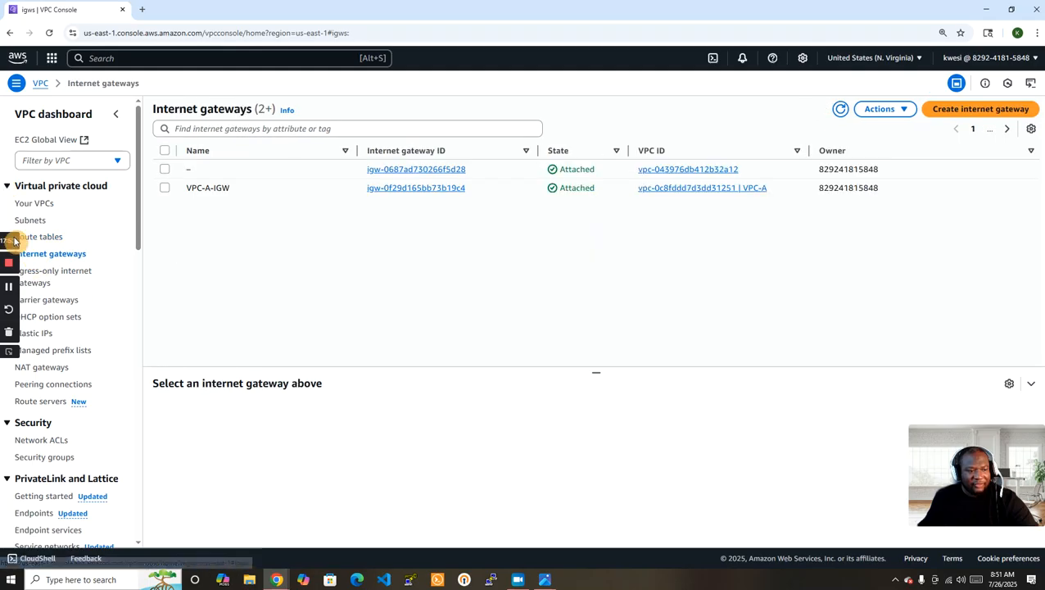
- Open the AWS console home in a new browser tab and go to the EC2 service there
{"action": "right_click", "coordinate": [9, 61]}
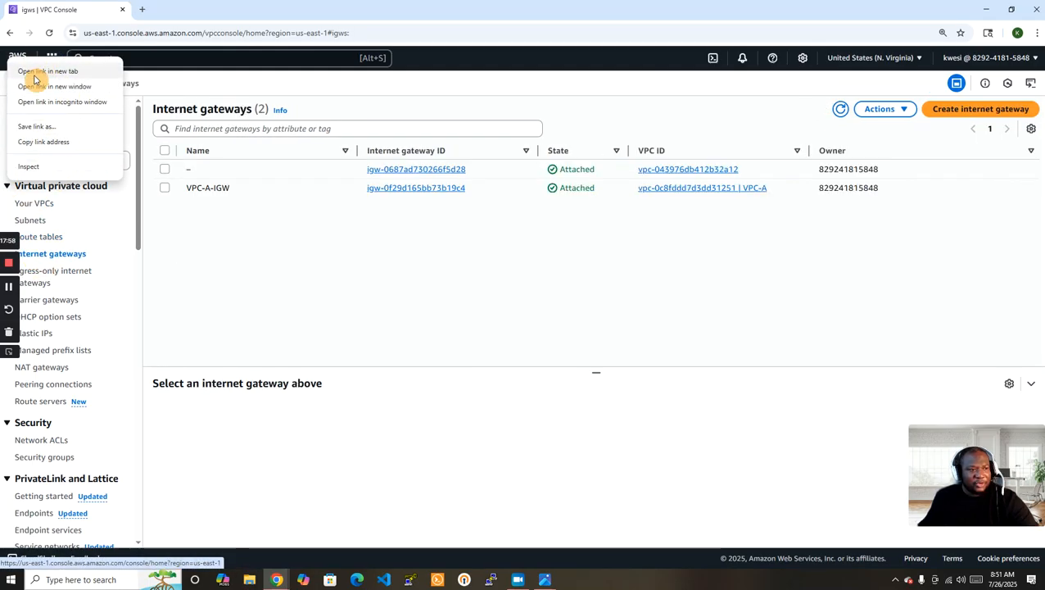
{"action": "left_click", "coordinate": [42, 70]}
{"action": "left_click", "coordinate": [191, 12]}
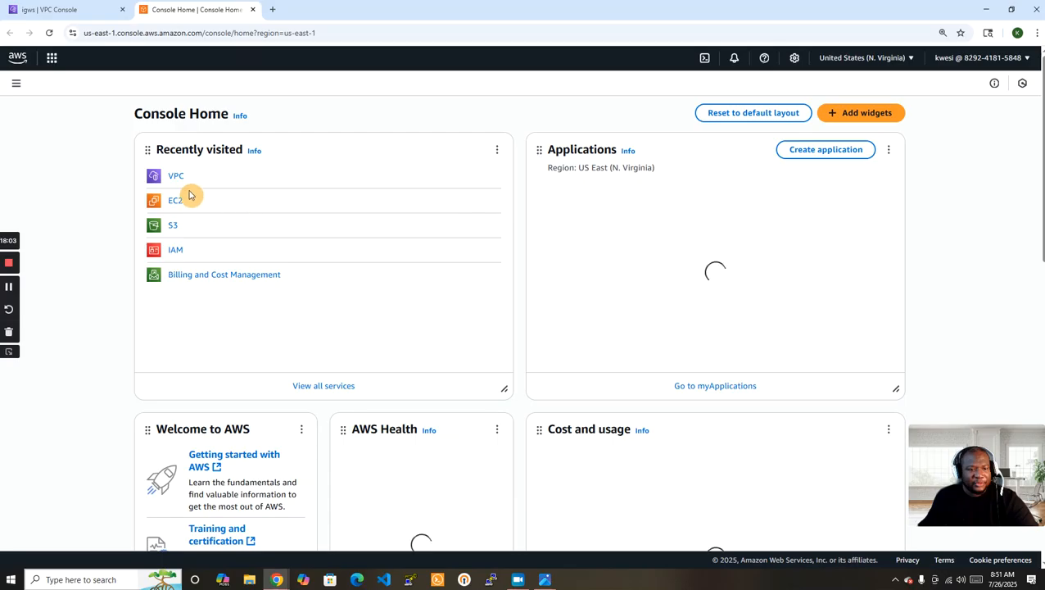
{"action": "left_click", "coordinate": [172, 203]}
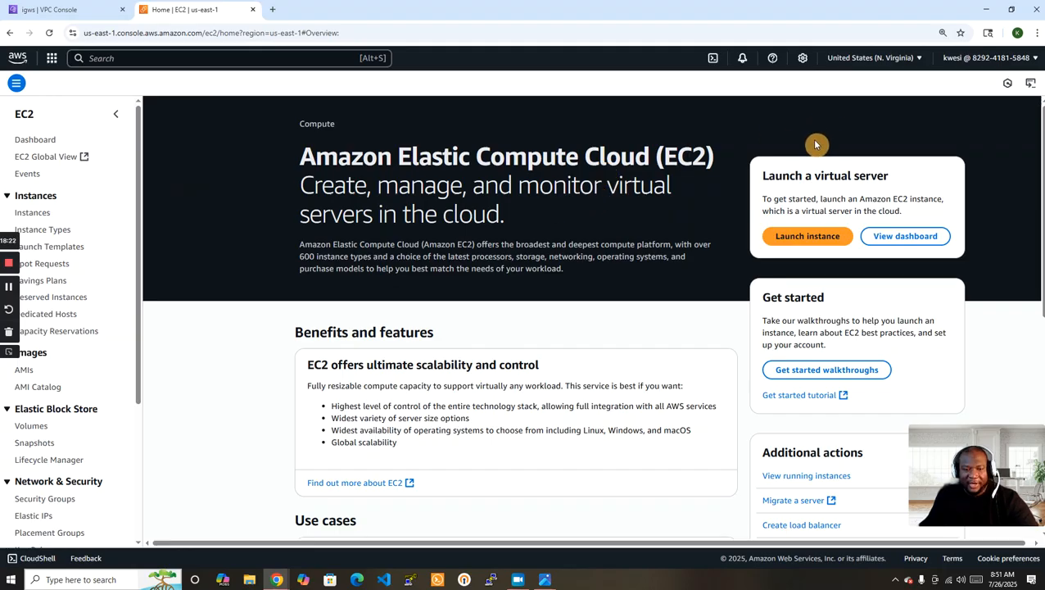
- Start launching a new EC2 instance and name it EC2-A
{"action": "left_click", "coordinate": [822, 240]}
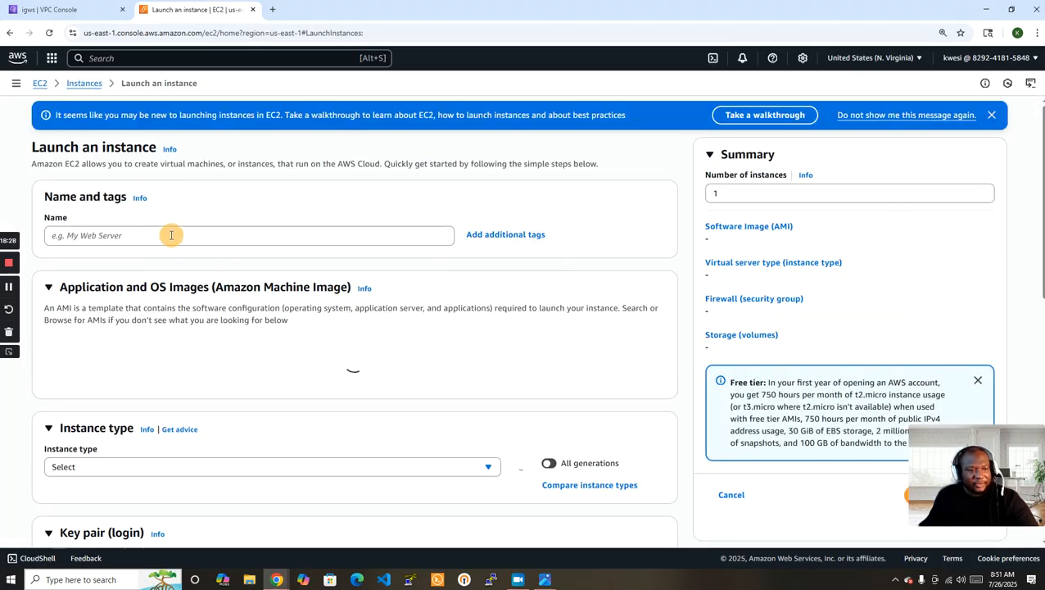
{"action": "left_click", "coordinate": [172, 235]}
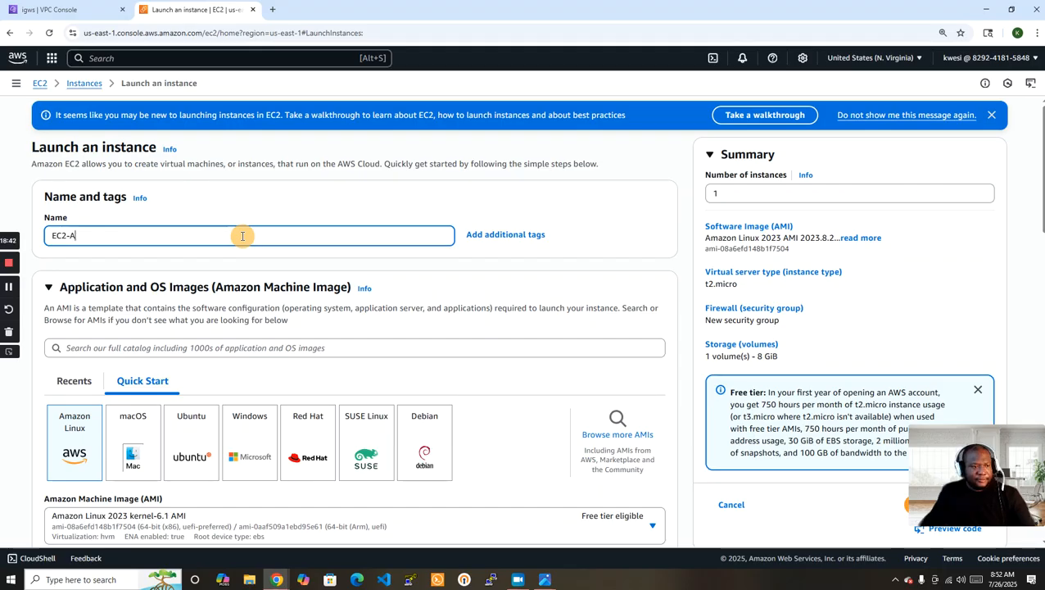
{"action": "left_click", "coordinate": [685, 229]}
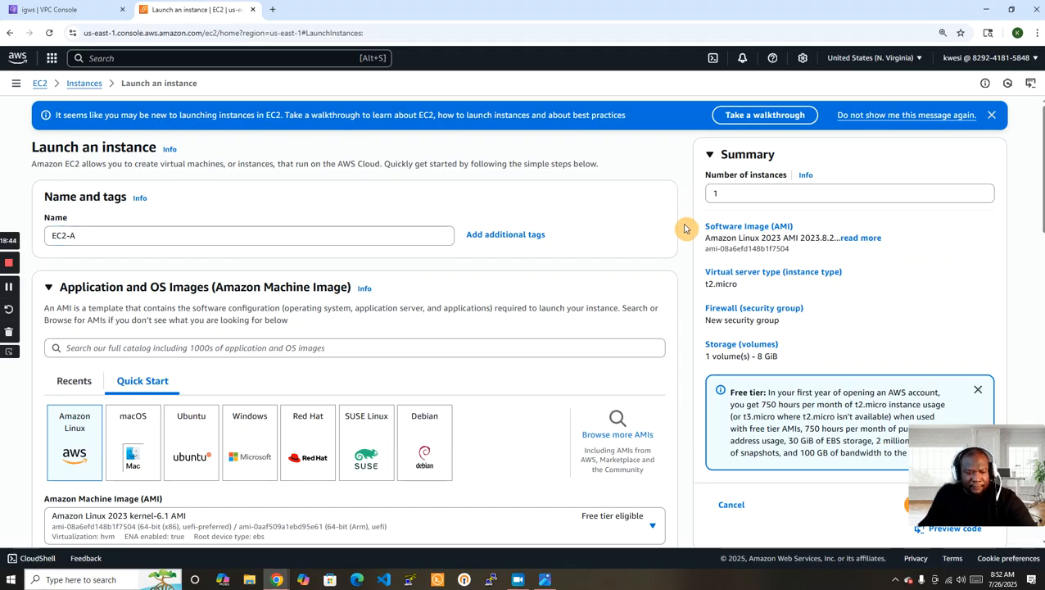
- Create an RSA key pair named EC2-AKEYPAIR in .pem format for the instance login
{"action": "scroll", "coordinate": [685, 229], "scroll_direction": "down", "scroll_amount": 3}
{"action": "scroll", "coordinate": [685, 229], "scroll_direction": "down", "scroll_amount": 2}
{"action": "scroll", "coordinate": [685, 229], "scroll_direction": "down", "scroll_amount": 5}
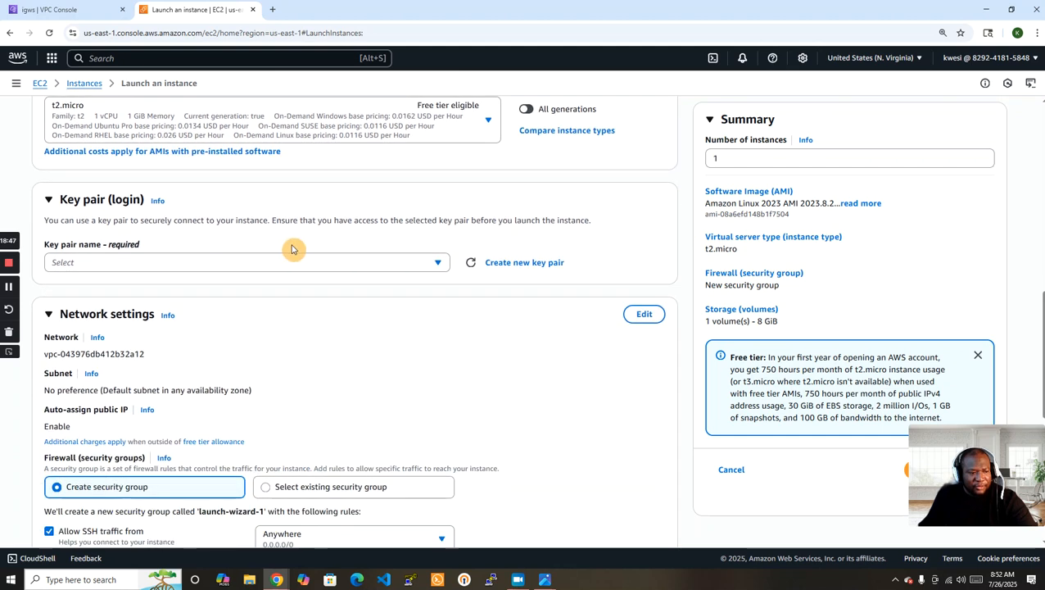
{"action": "left_click", "coordinate": [378, 261]}
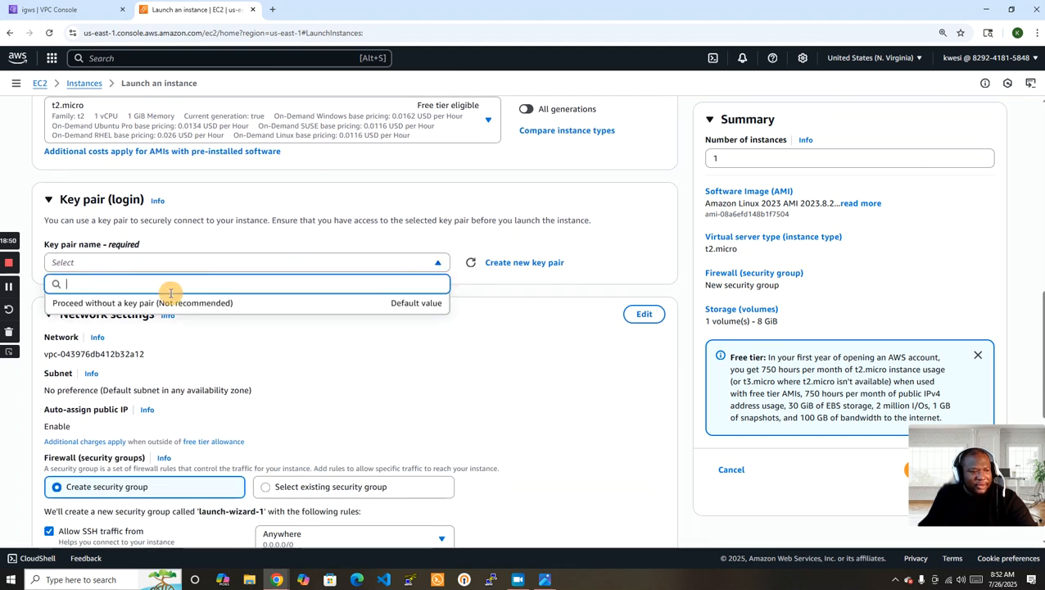
{"action": "left_click", "coordinate": [528, 265]}
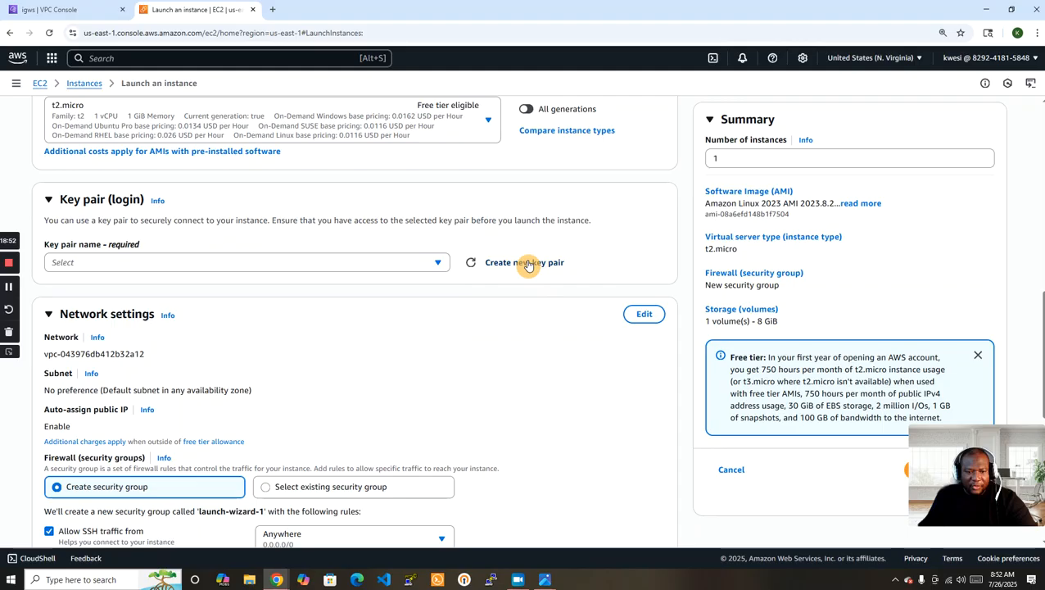
{"action": "left_click", "coordinate": [404, 220]}
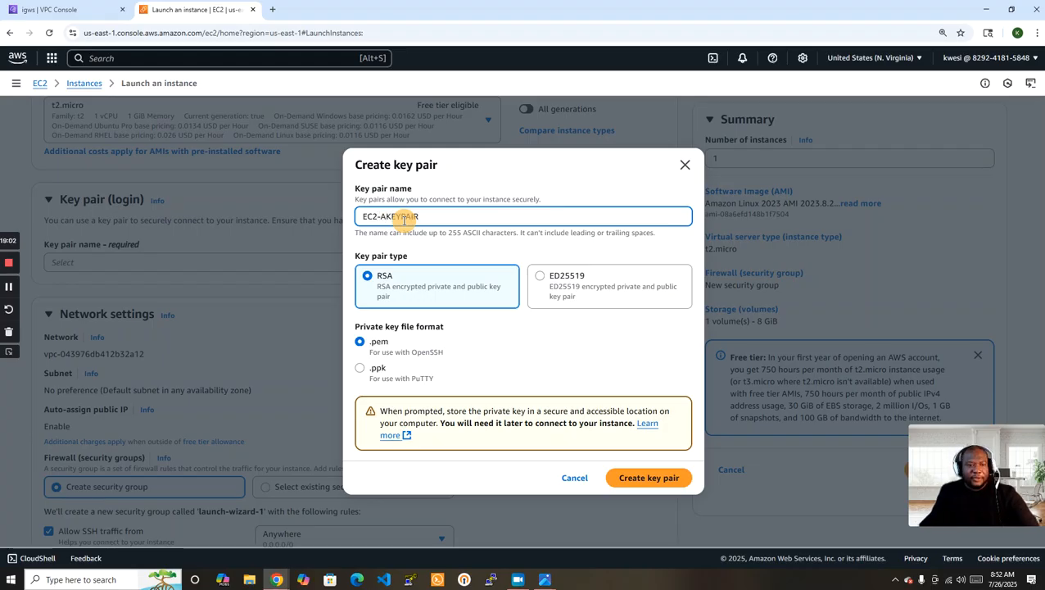
{"action": "left_click", "coordinate": [640, 480]}
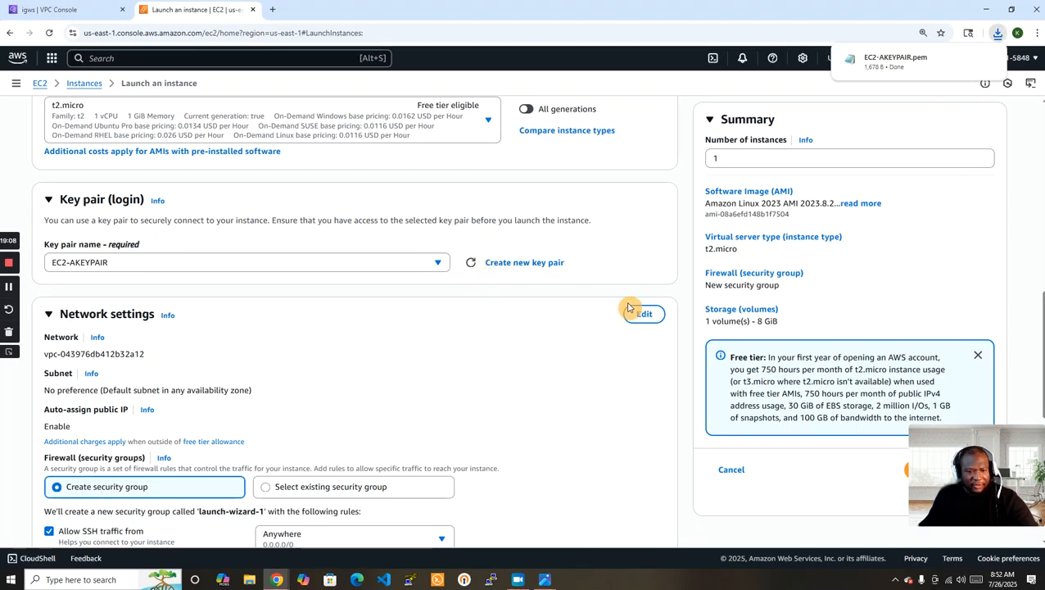
- Edit the instance's network settings to use VPC-A and the subnet VPC-A-PublicSubnet1
{"action": "scroll", "coordinate": [679, 297], "scroll_direction": "down", "scroll_amount": 1}
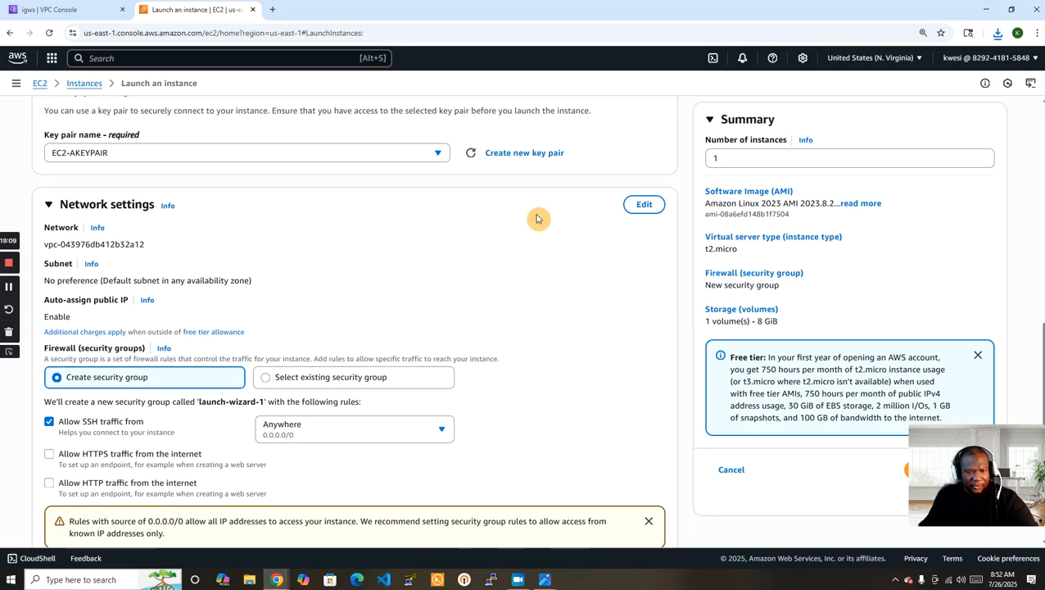
{"action": "left_click", "coordinate": [645, 207]}
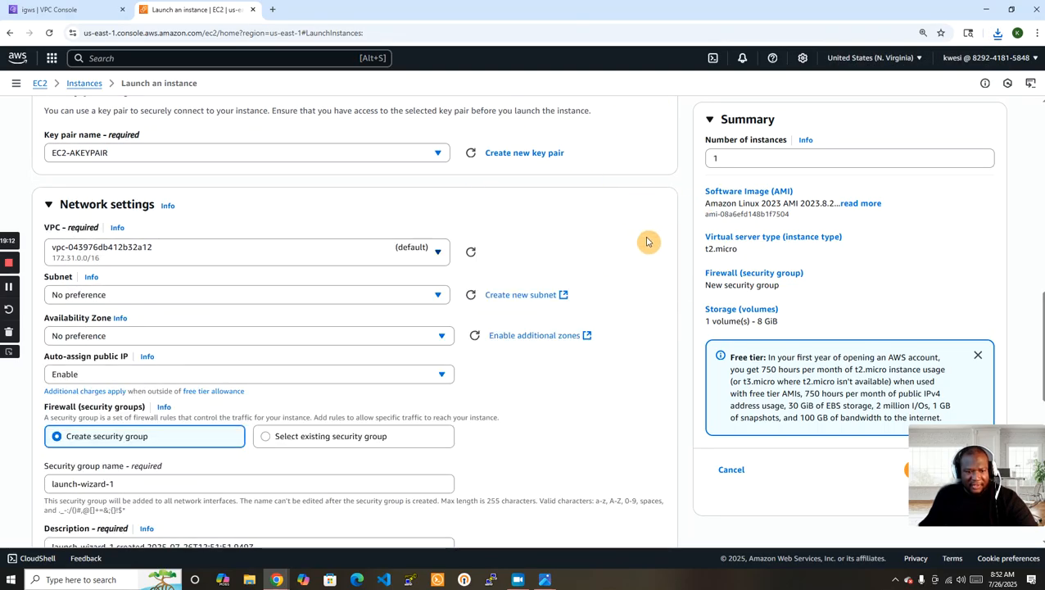
{"action": "left_click", "coordinate": [419, 257]}
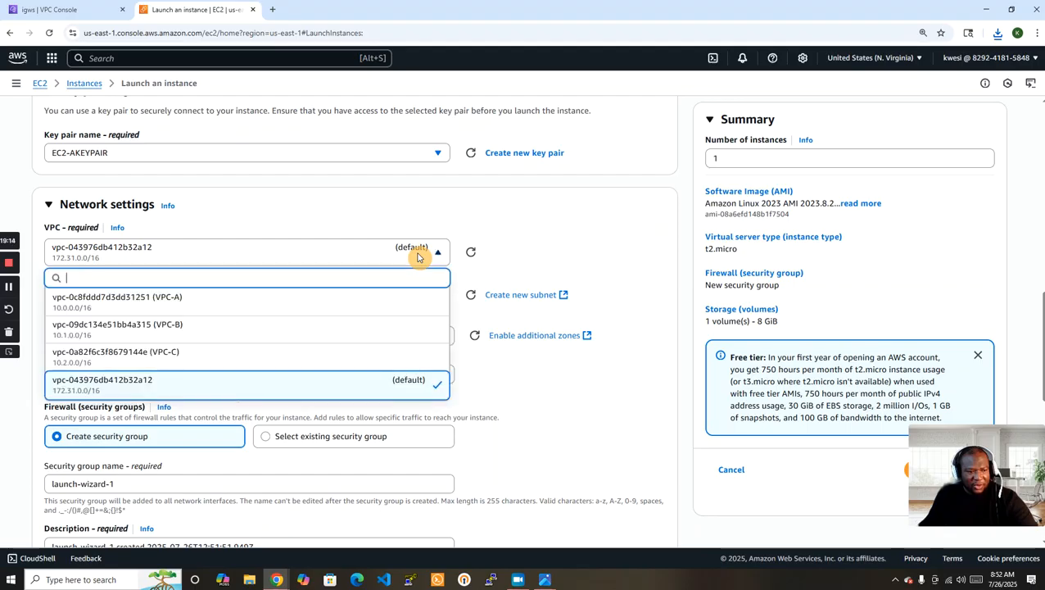
{"action": "left_click", "coordinate": [196, 302]}
{"action": "left_click", "coordinate": [390, 306]}
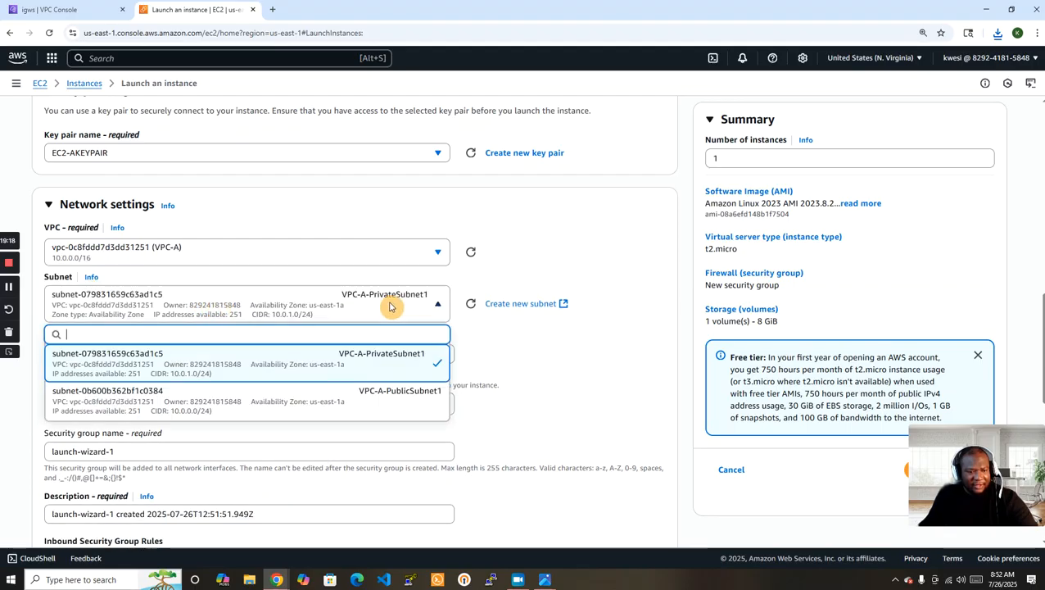
{"action": "left_click", "coordinate": [373, 406]}
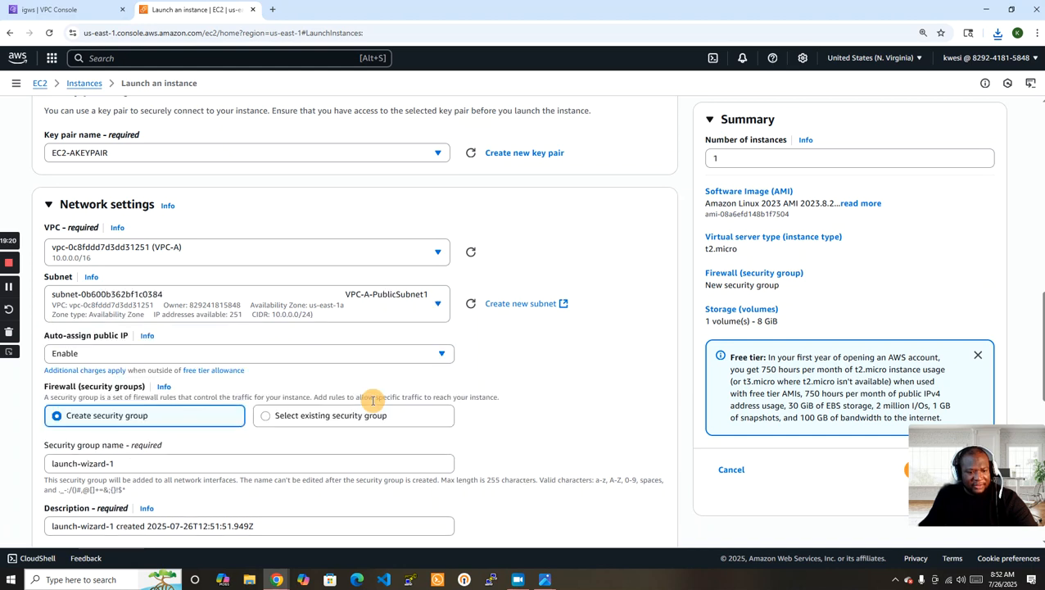
- Check the auto-assign public IP options for the instance and keep the setting on Enable
{"action": "scroll", "coordinate": [681, 304], "scroll_direction": "down", "scroll_amount": 3}
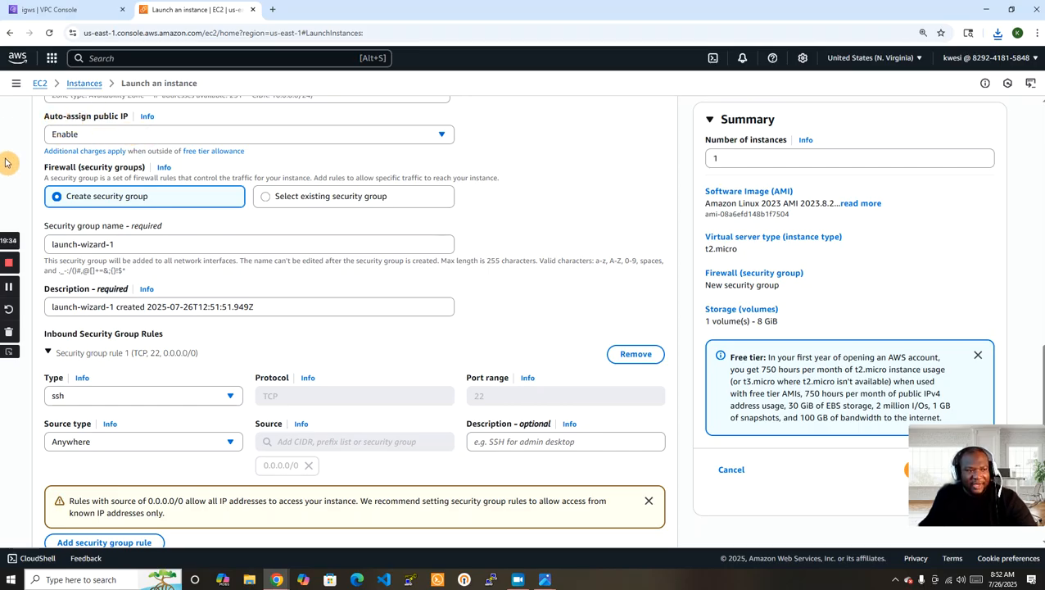
{"action": "left_click", "coordinate": [442, 135]}
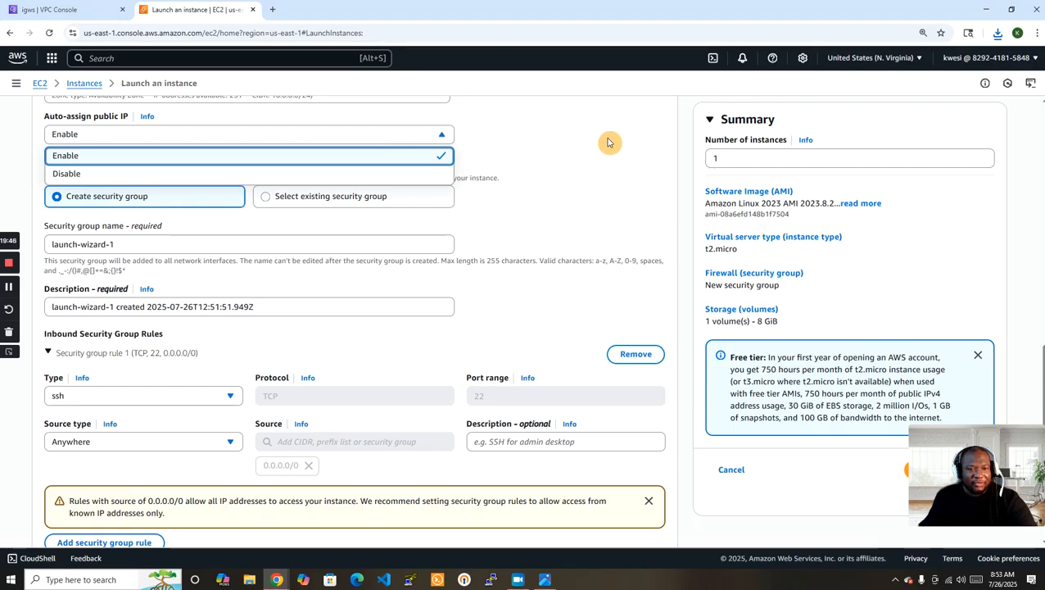
{"action": "left_click", "coordinate": [589, 115]}
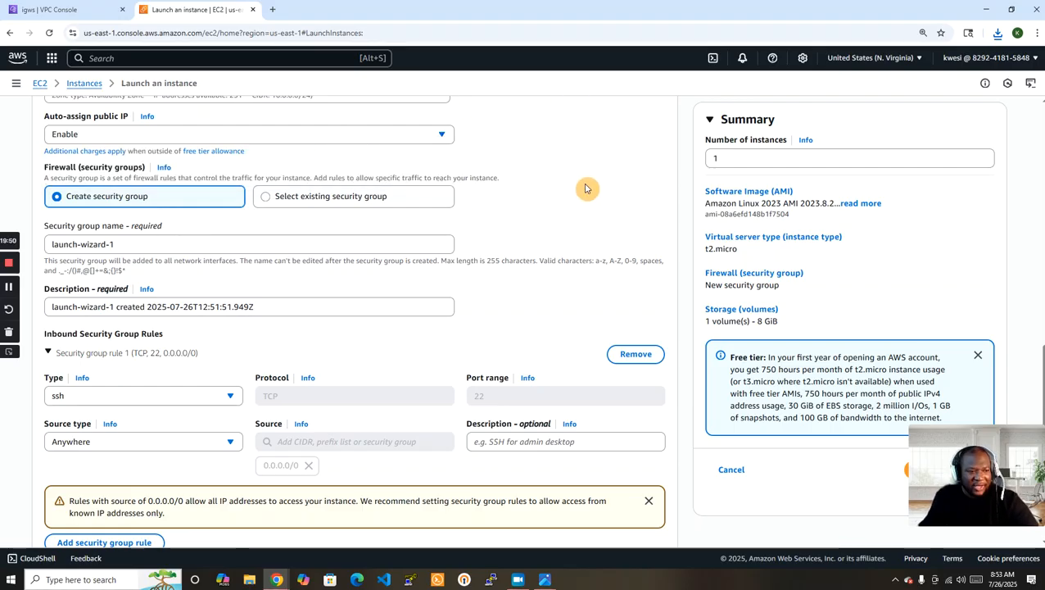
- Name the new security group EC2-A-SG and set its description to EC2-A-SG
{"action": "scroll", "coordinate": [586, 188], "scroll_direction": "down", "scroll_amount": 1}
{"action": "left_click_drag", "start_coordinate": [135, 187], "coordinate": [1, 195]}
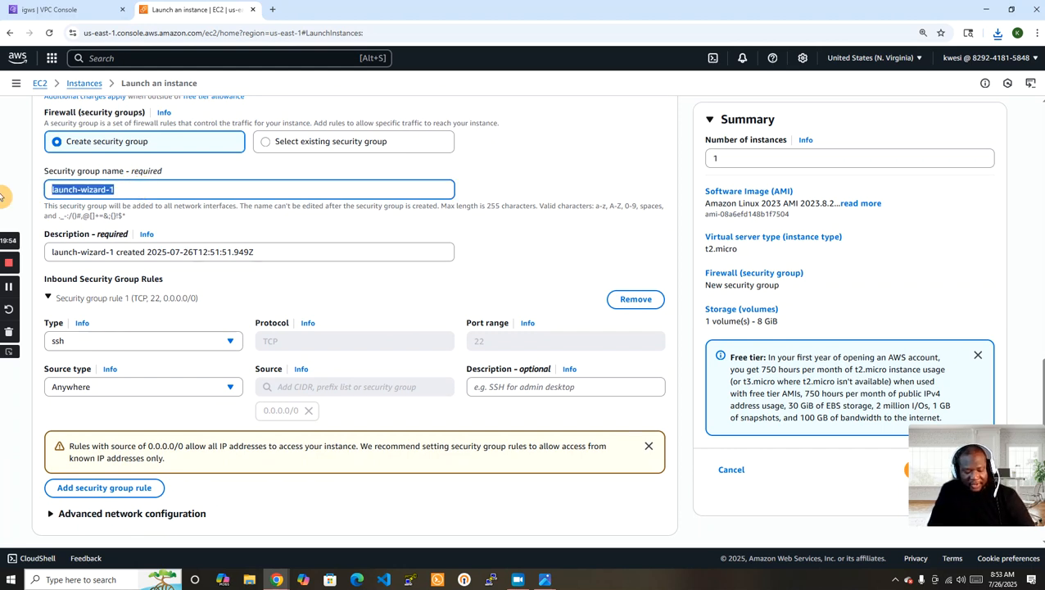
{"action": "type", "text": "EC2-A-SG"}
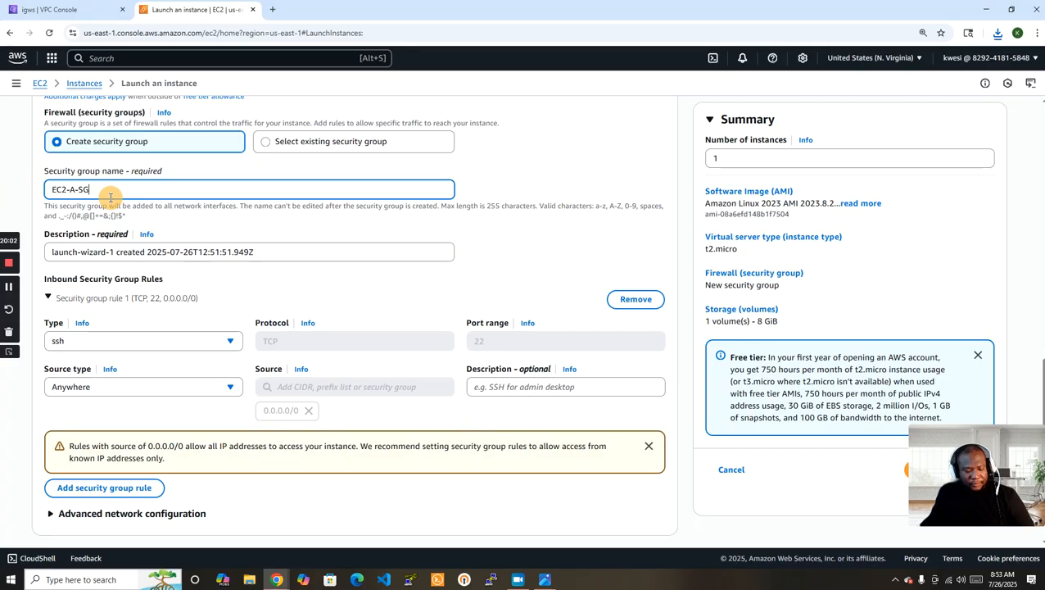
{"action": "key", "text": "Tab"}
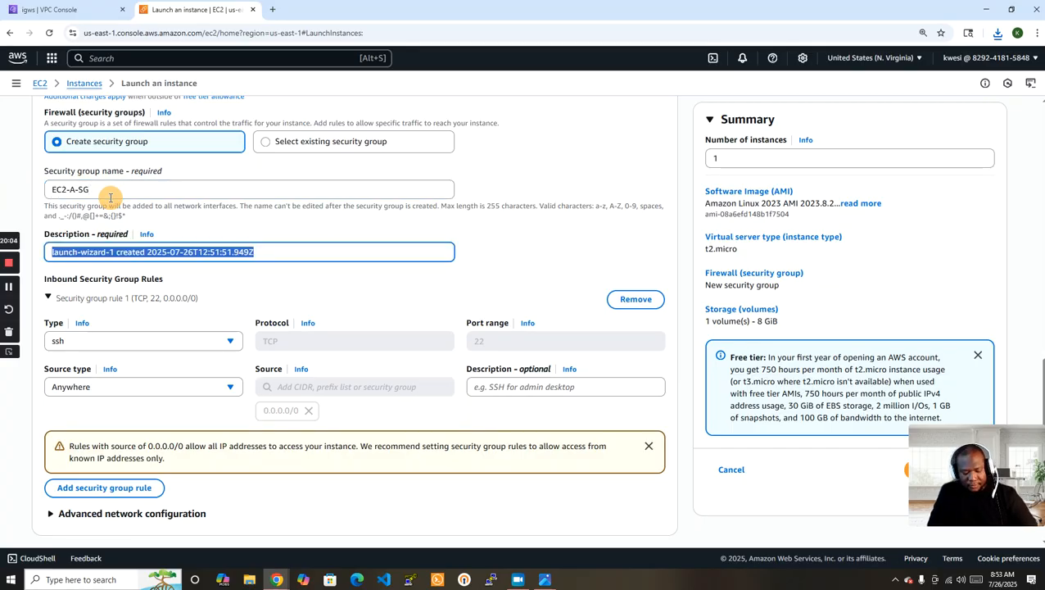
{"action": "type", "text": "EC2-A"}
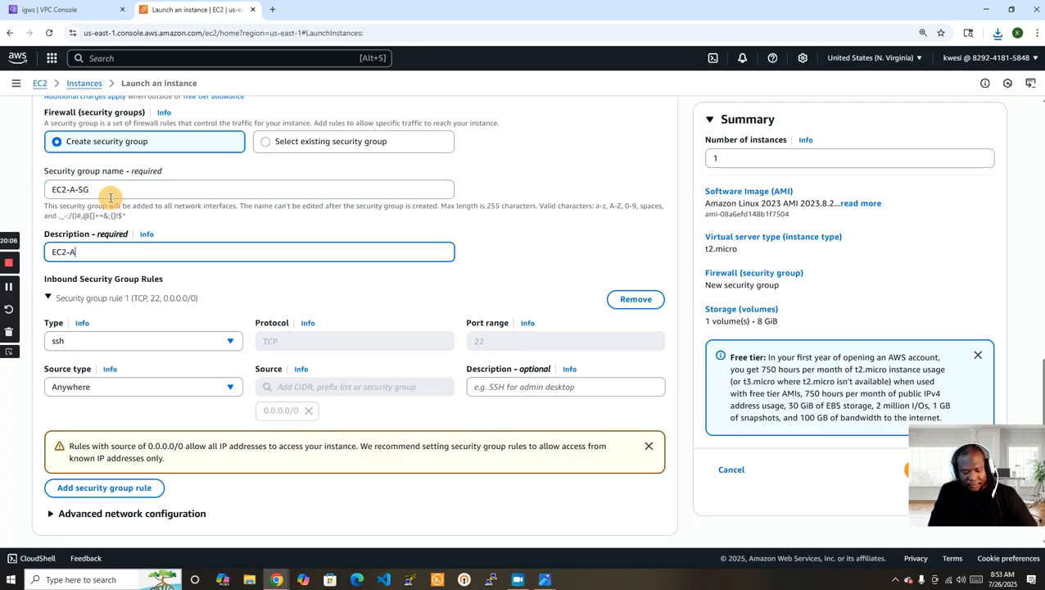
{"action": "type", "text": "-SG"}
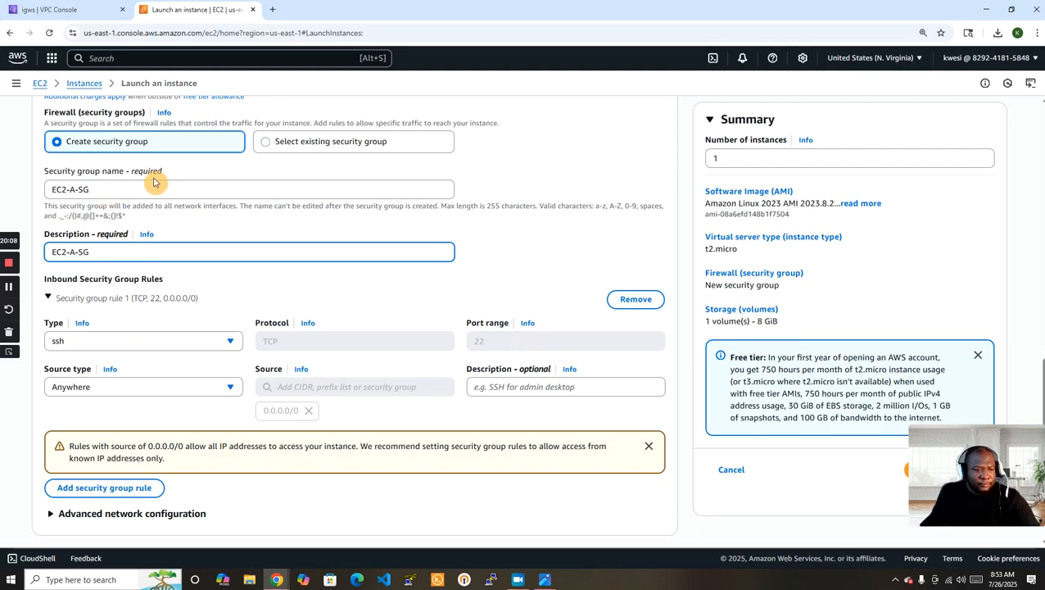
{"action": "left_click", "coordinate": [688, 295]}
- Restrict the SSH inbound rule to a custom source of 10.0.0.0/16
{"action": "scroll", "coordinate": [688, 295], "scroll_direction": "down", "scroll_amount": 2}
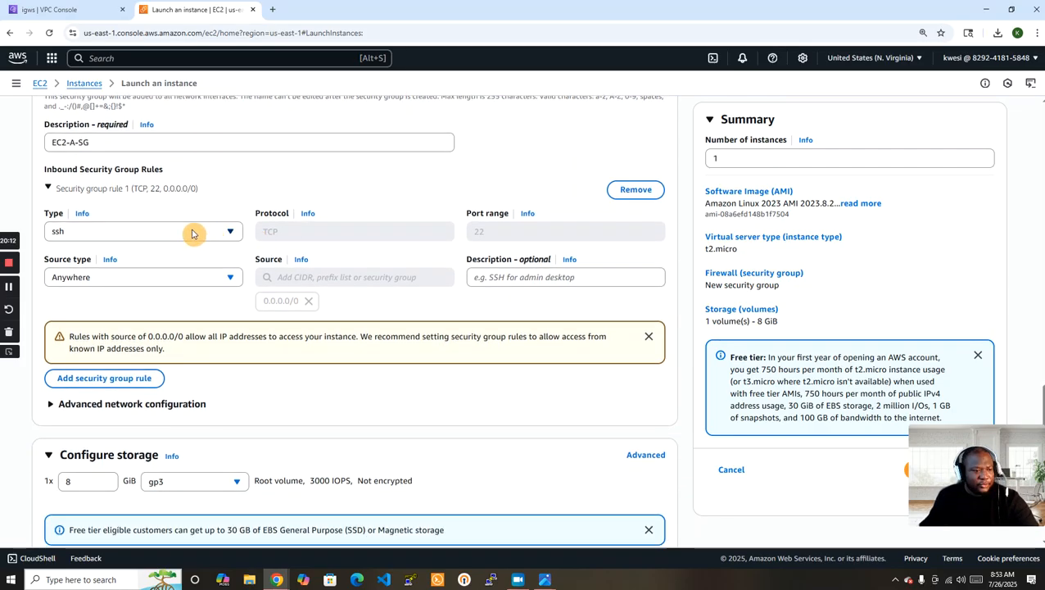
{"action": "left_click", "coordinate": [226, 238]}
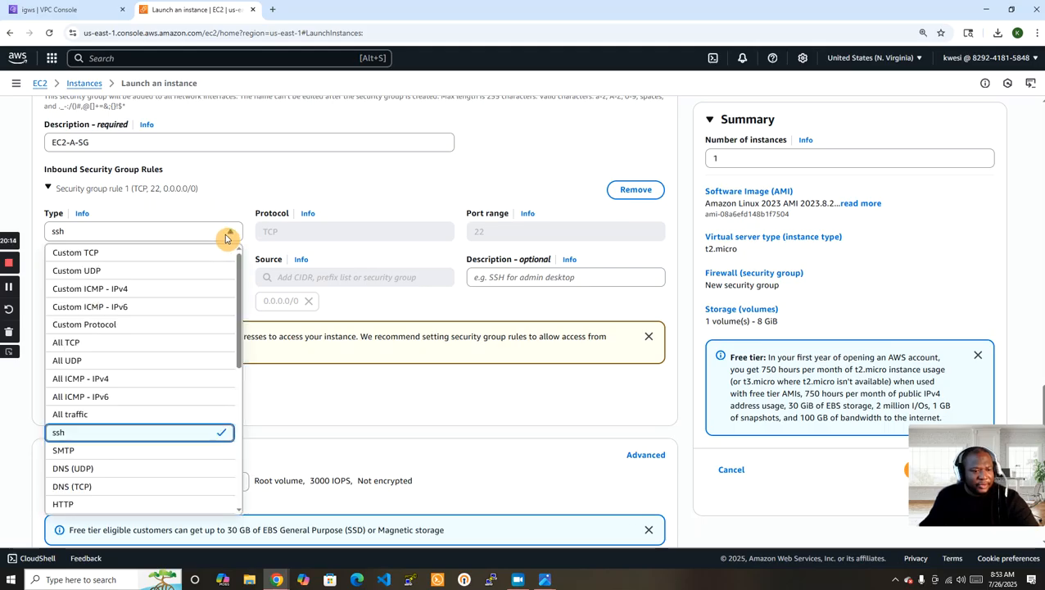
{"action": "left_click", "coordinate": [425, 396]}
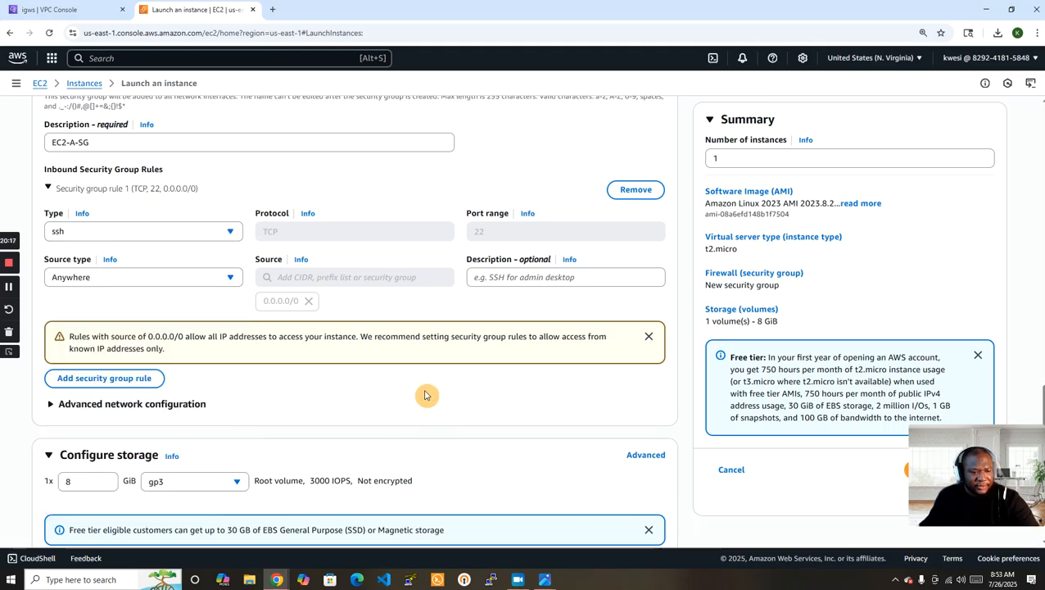
{"action": "left_click", "coordinate": [144, 280]}
{"action": "left_click", "coordinate": [144, 319]}
{"action": "left_click", "coordinate": [385, 278]}
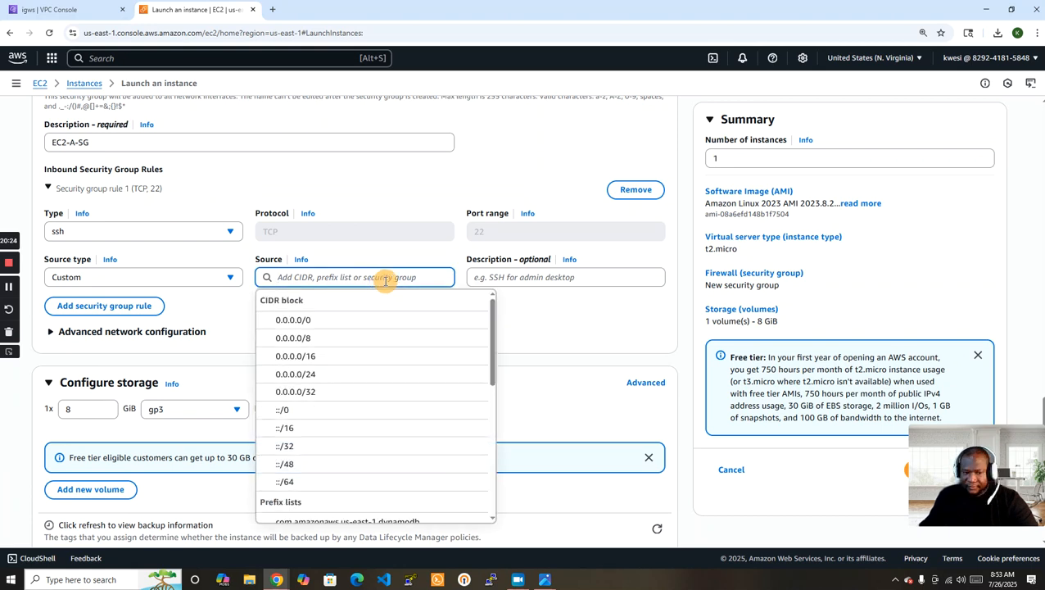
{"action": "type", "text": "10.0.0"}
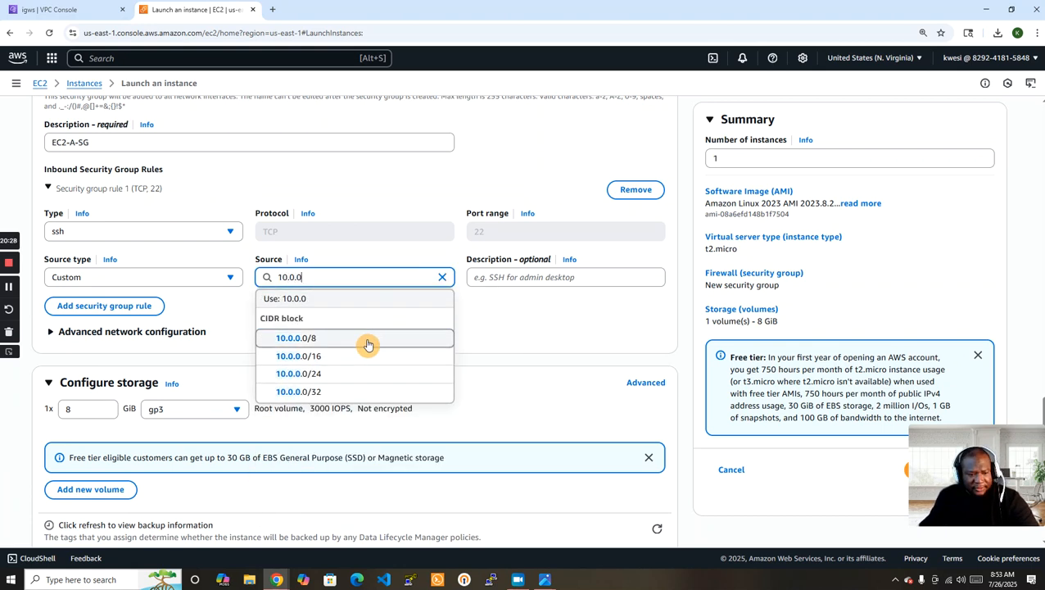
{"action": "left_click", "coordinate": [339, 358]}
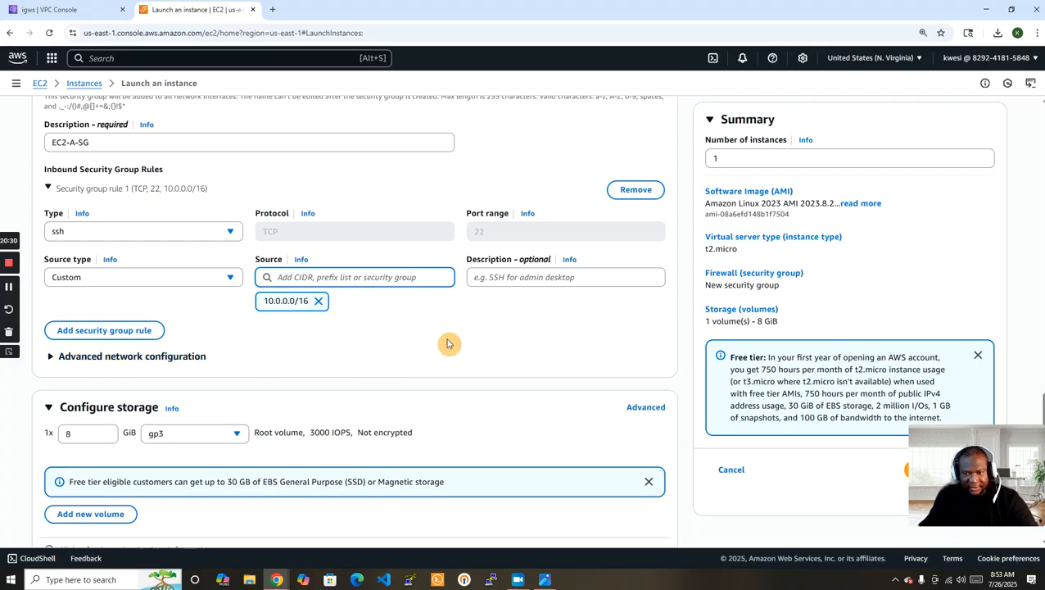
- Look up VPC-A's IPv4 CIDR in the VPC list and return to the instance launch form
{"action": "left_click", "coordinate": [65, 9]}
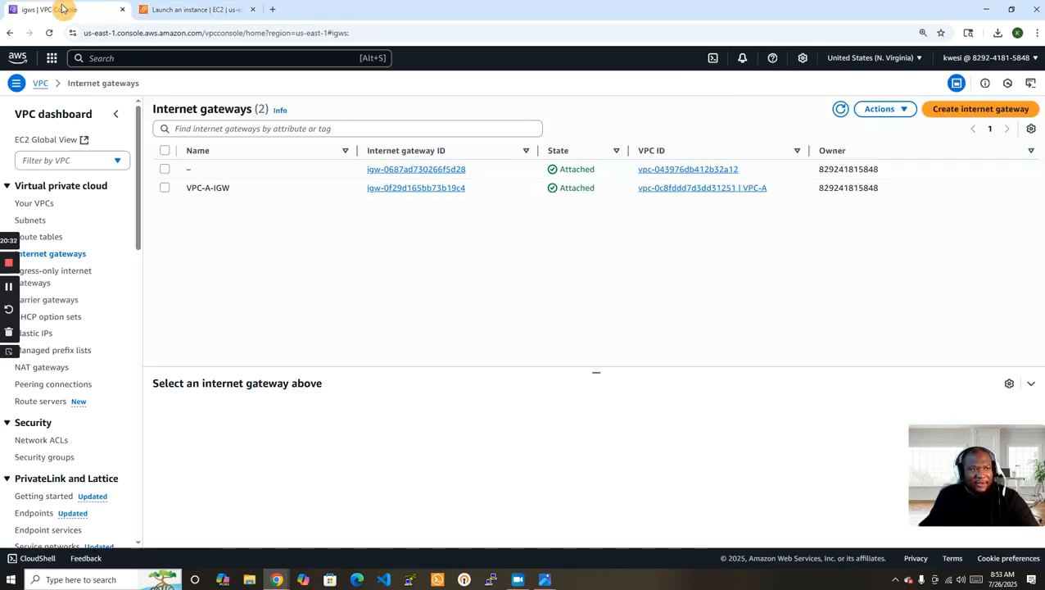
{"action": "left_click", "coordinate": [26, 205]}
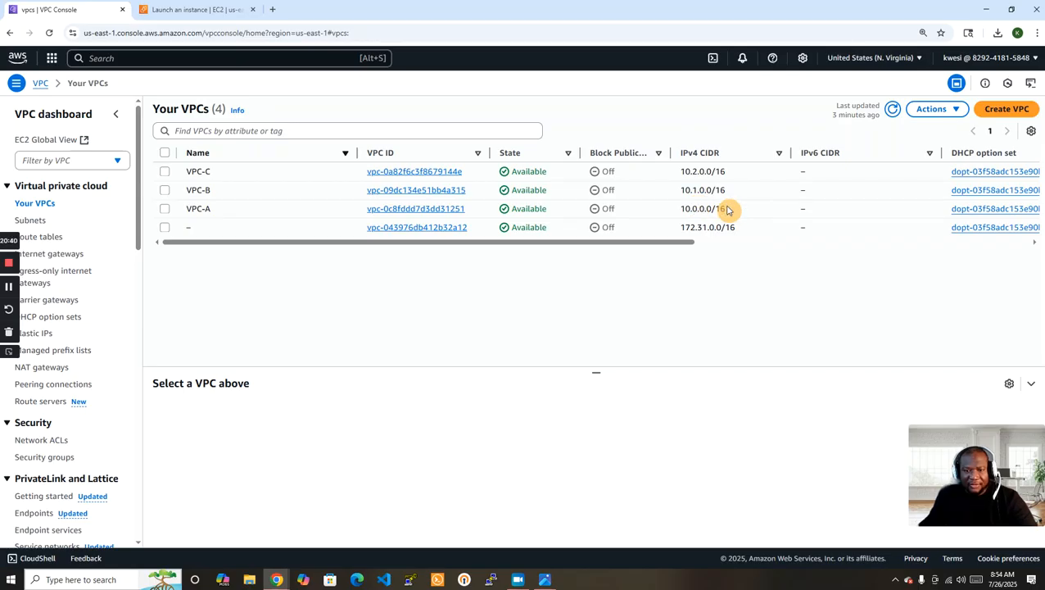
{"action": "left_click", "coordinate": [164, 11]}
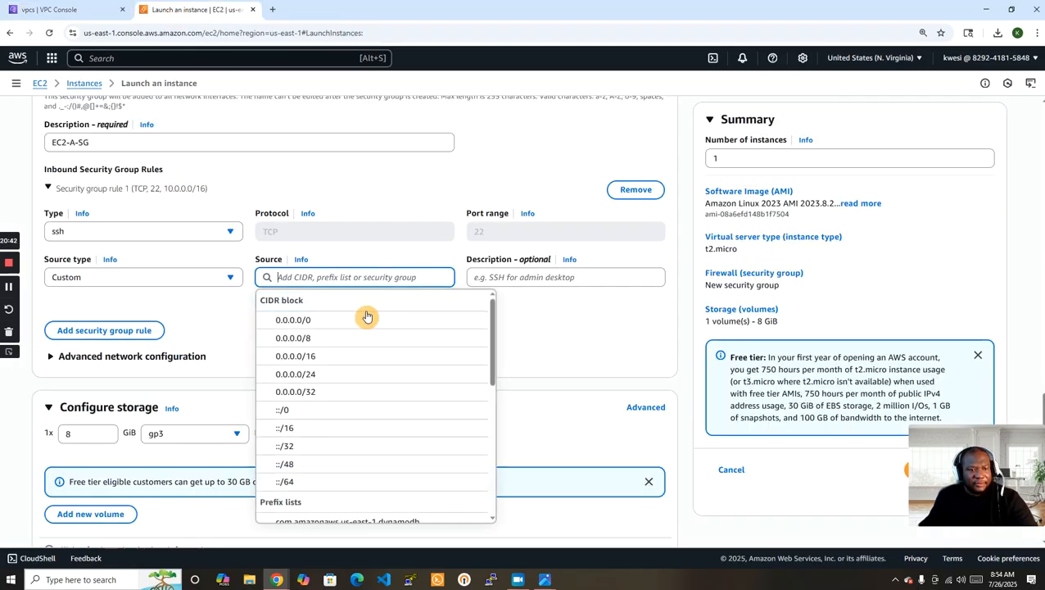
- Add a second inbound rule allowing All ICMP - IPv4 from the custom source 10.0.0.0/16
{"action": "left_click", "coordinate": [127, 331]}
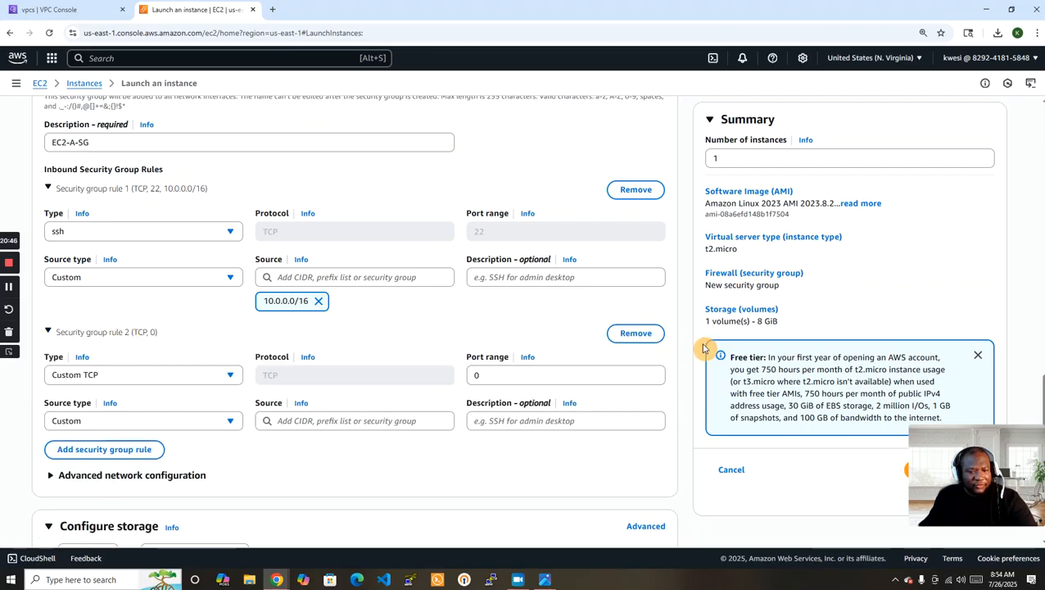
{"action": "scroll", "coordinate": [684, 349], "scroll_direction": "down", "scroll_amount": 1}
{"action": "left_click", "coordinate": [177, 321]}
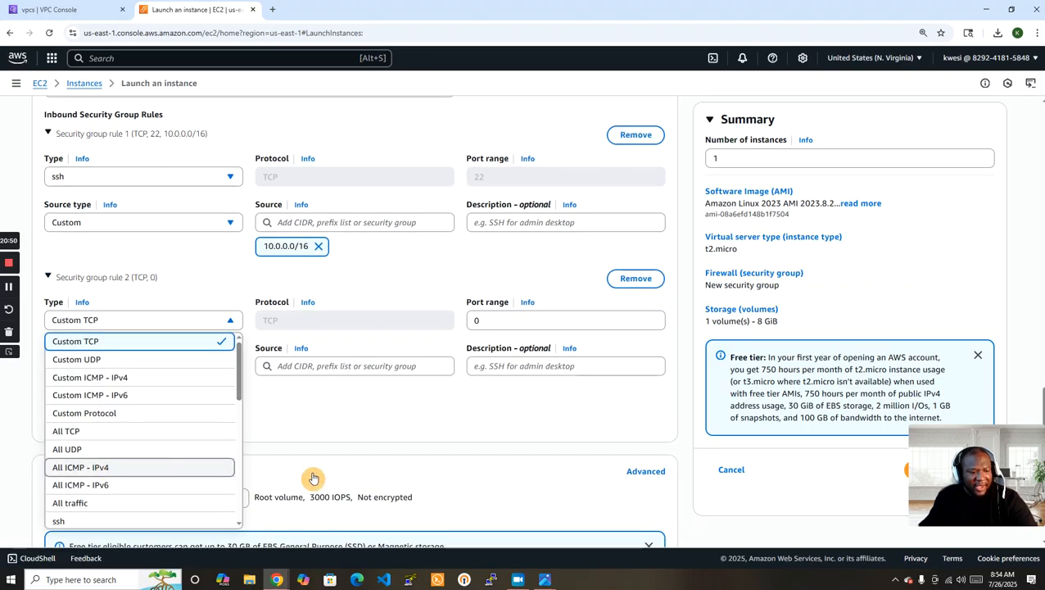
{"action": "left_click", "coordinate": [164, 467]}
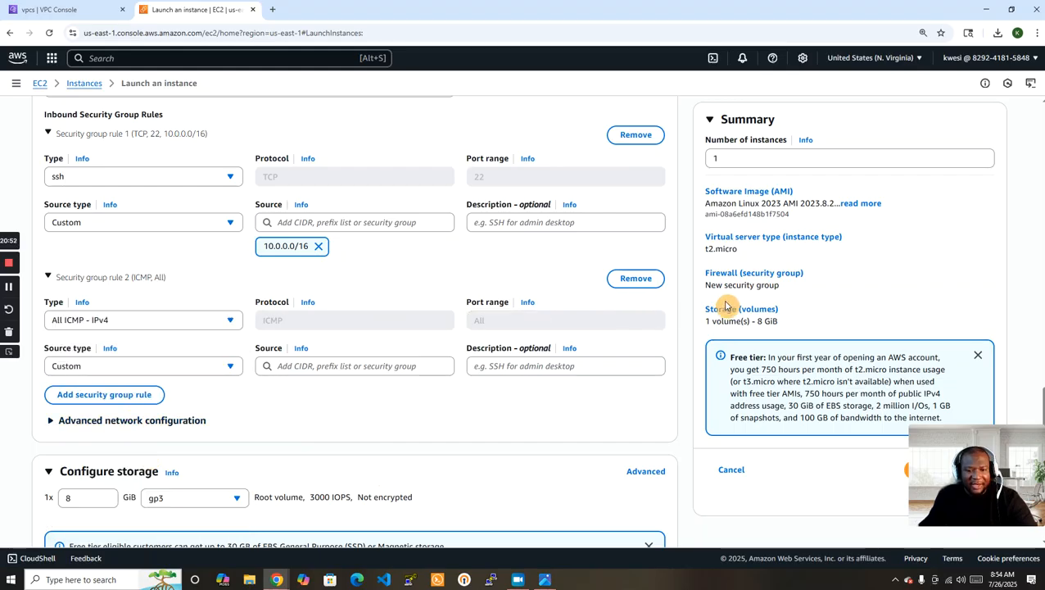
{"action": "scroll", "coordinate": [684, 309], "scroll_direction": "down", "scroll_amount": 1}
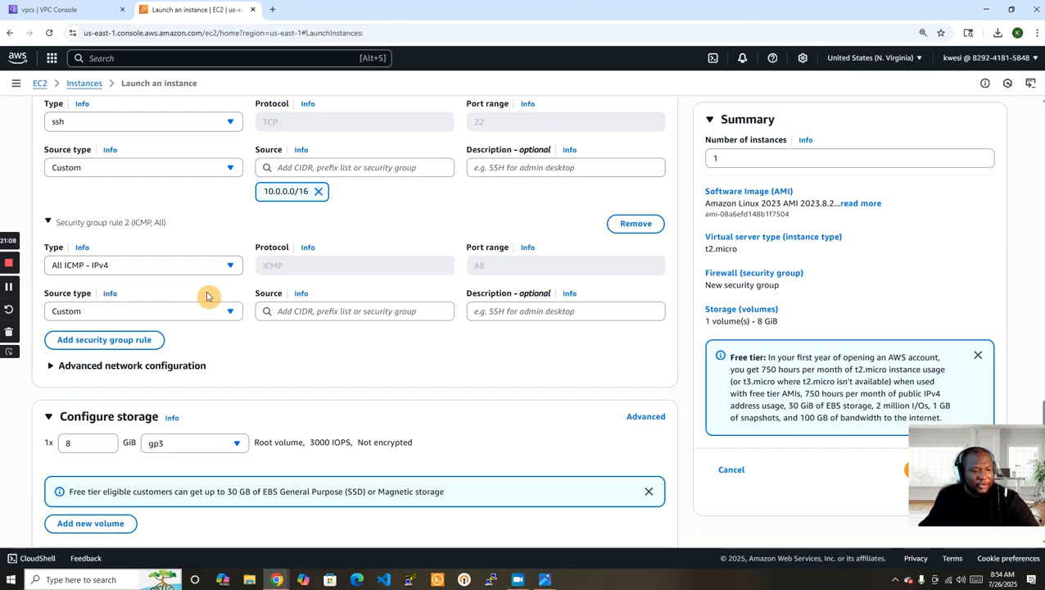
{"action": "left_click", "coordinate": [184, 319]}
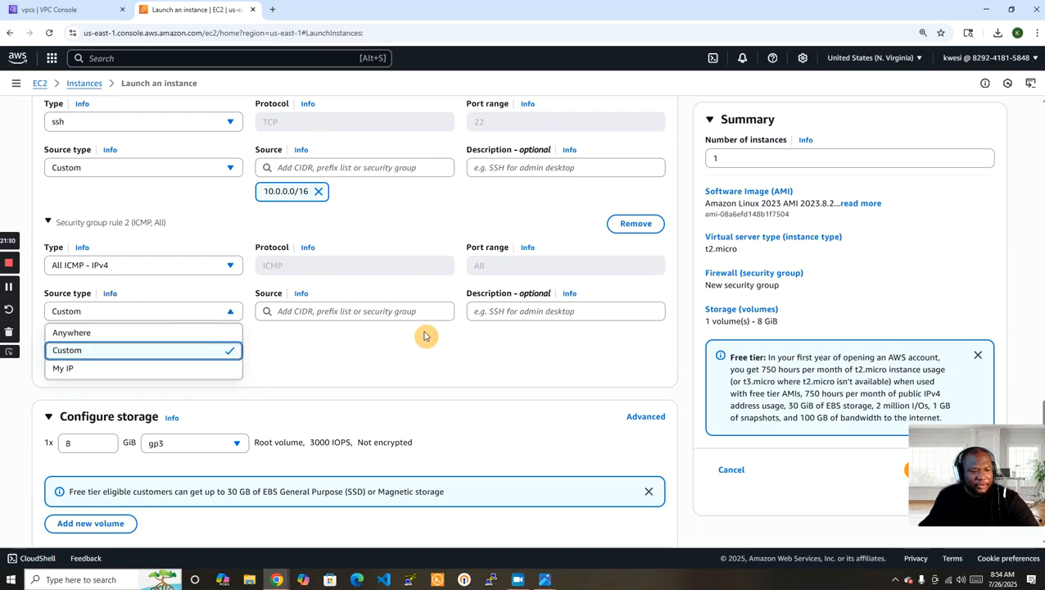
{"action": "left_click", "coordinate": [364, 313]}
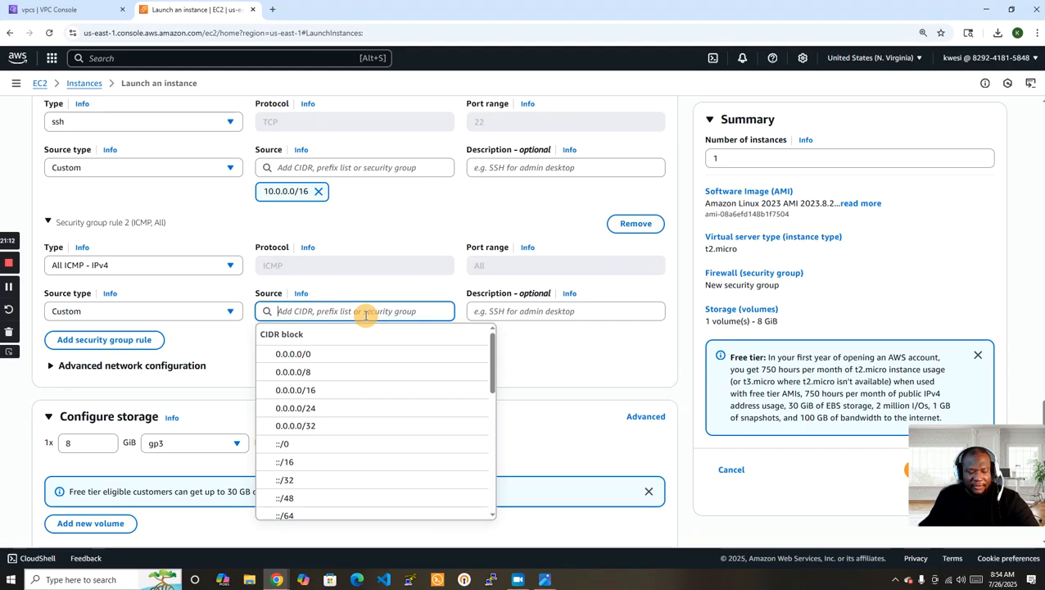
{"action": "type", "text": "10."}
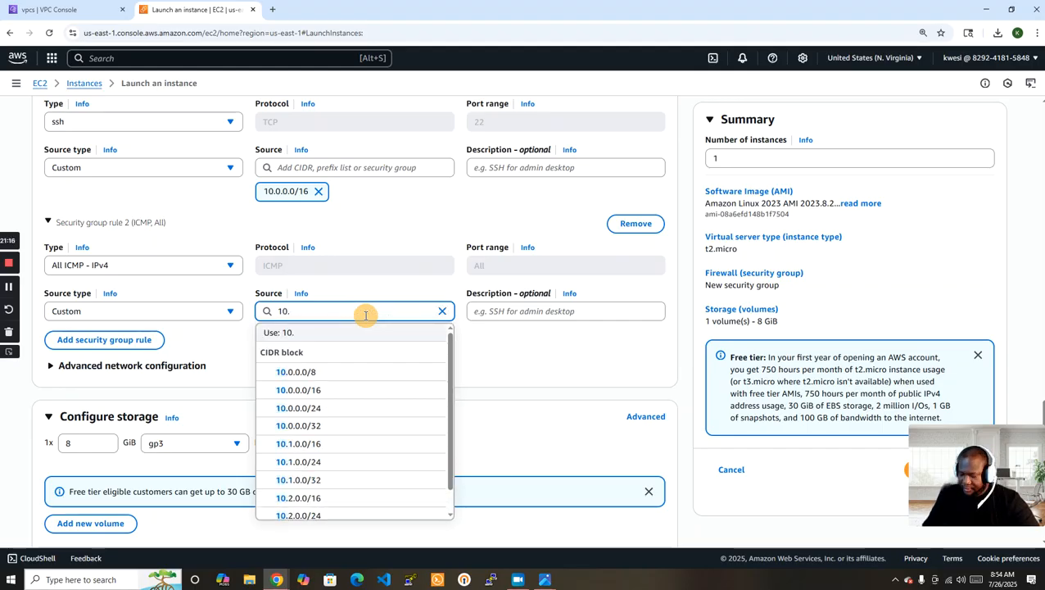
{"action": "type", "text": "0.0"}
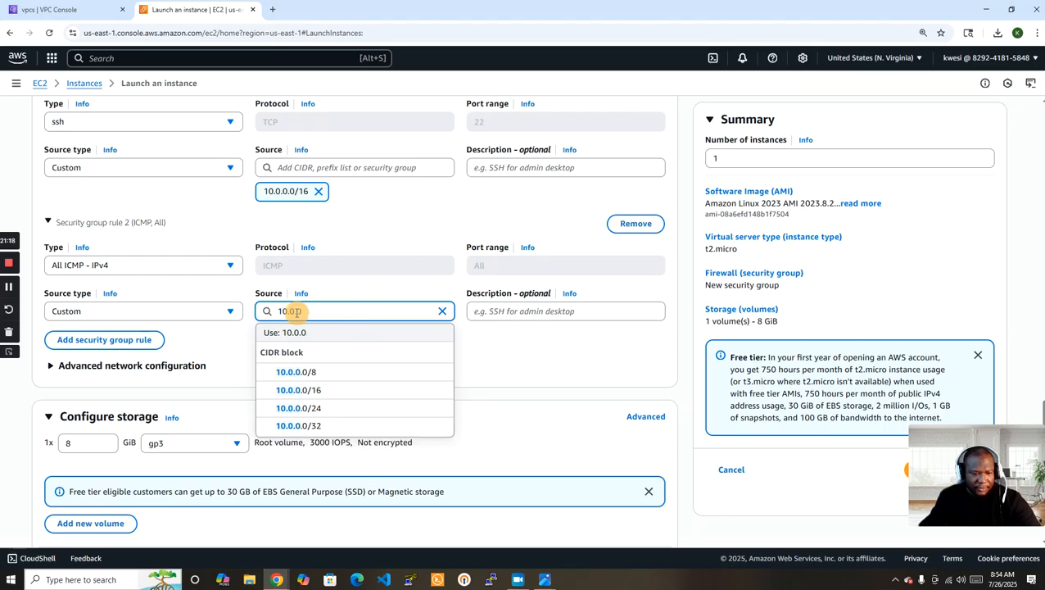
{"action": "left_click", "coordinate": [316, 390]}
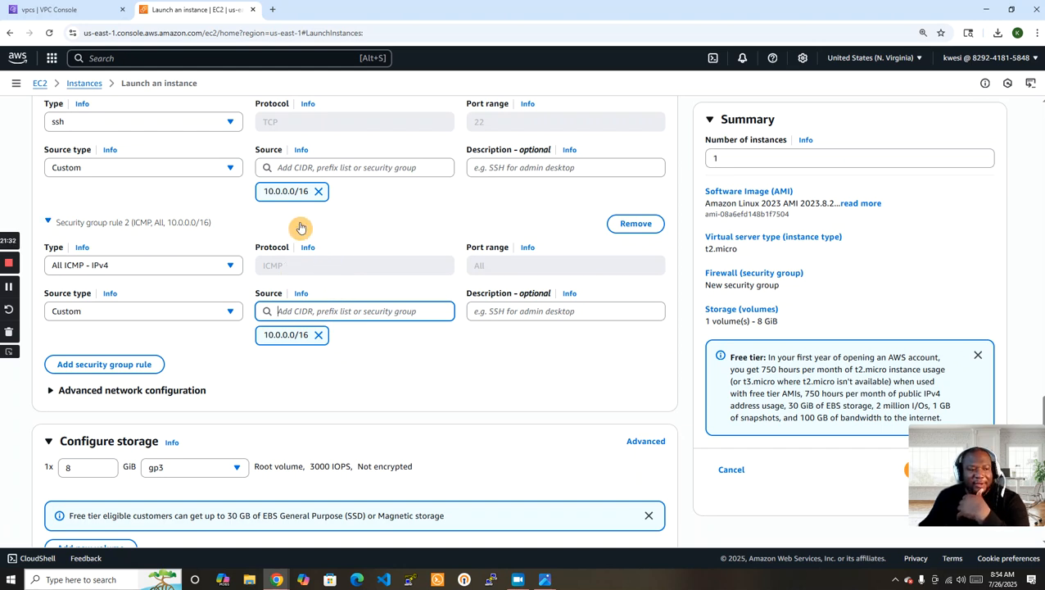
- Change the SSH rule's source type to Anywhere and collapse security group rule 2
{"action": "left_click", "coordinate": [214, 176]}
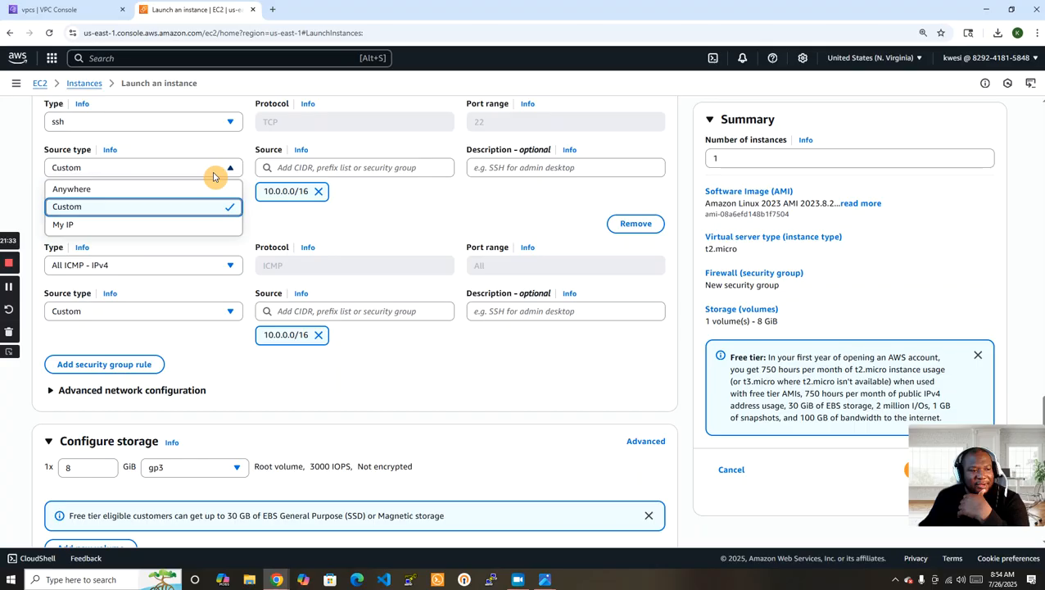
{"action": "left_click", "coordinate": [73, 188]}
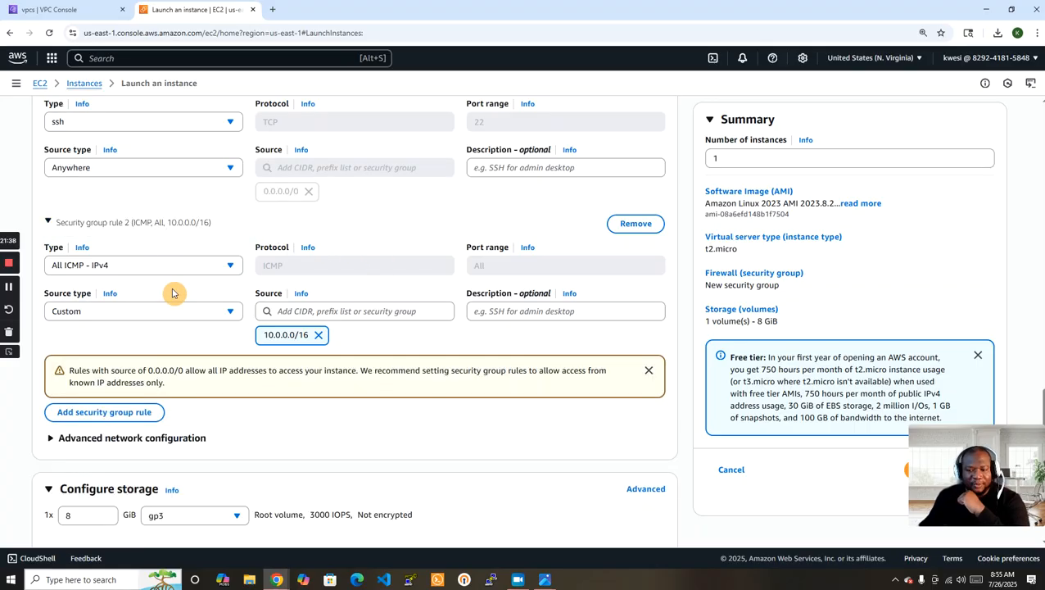
{"action": "left_click", "coordinate": [211, 268]}
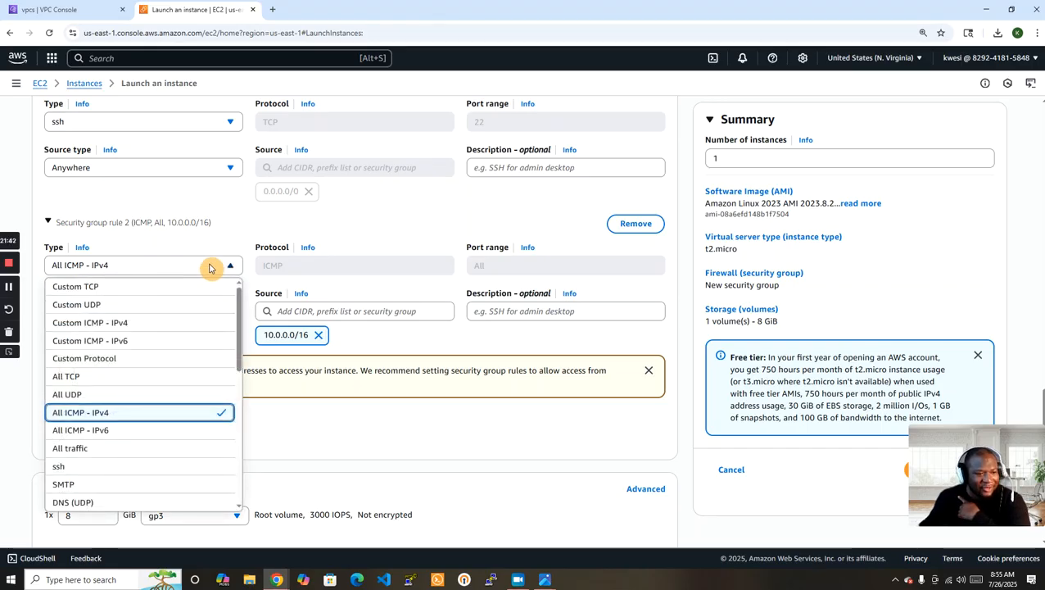
{"action": "left_click", "coordinate": [415, 228]}
{"action": "left_click", "coordinate": [416, 228]}
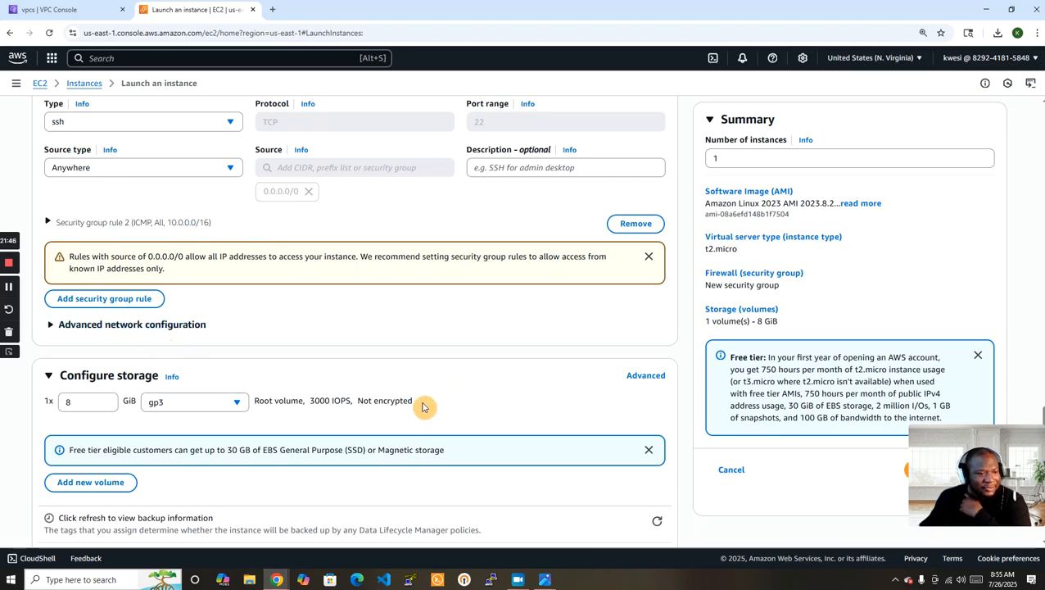
- Add a third inbound rule allowing All ICMP - IPv4 with the source type Anywhere
{"action": "left_click", "coordinate": [105, 299]}
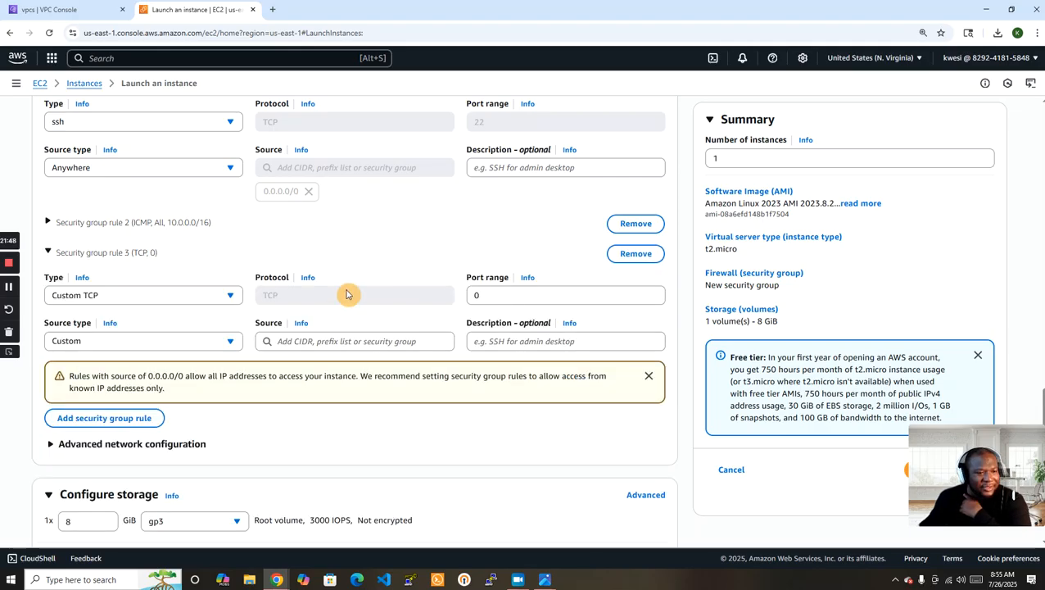
{"action": "left_click", "coordinate": [227, 297]}
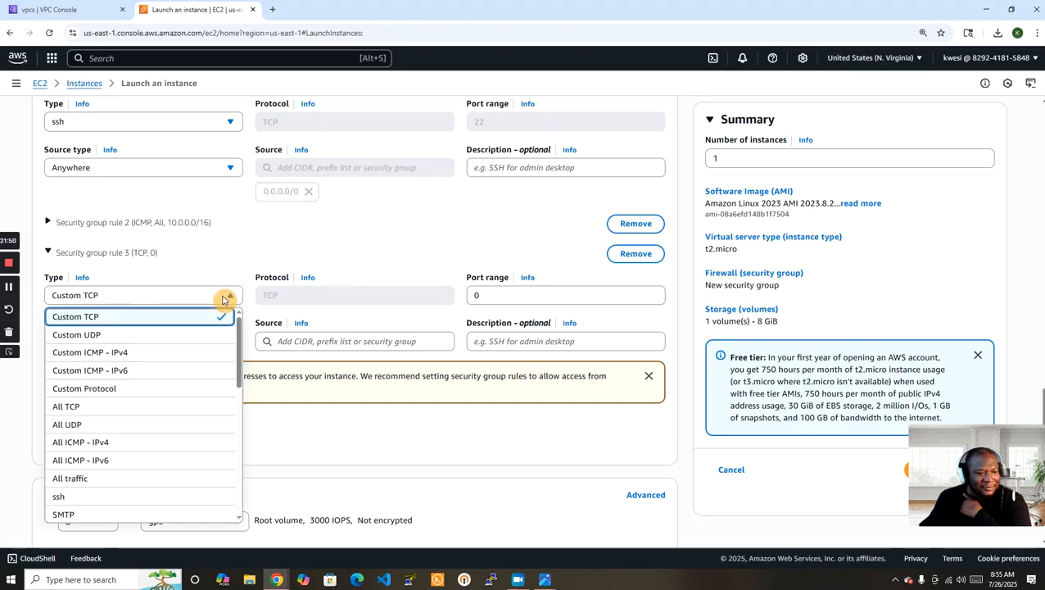
{"action": "scroll", "coordinate": [226, 366], "scroll_direction": "up", "scroll_amount": 4}
{"action": "scroll", "coordinate": [229, 373], "scroll_direction": "down", "scroll_amount": 1}
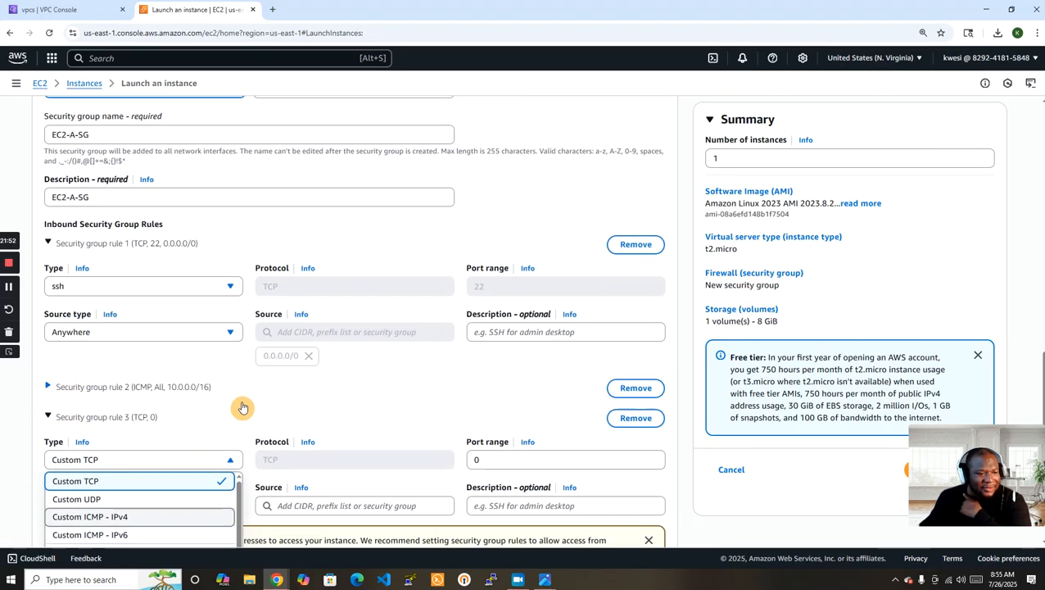
{"action": "scroll", "coordinate": [312, 408], "scroll_direction": "down", "scroll_amount": 4}
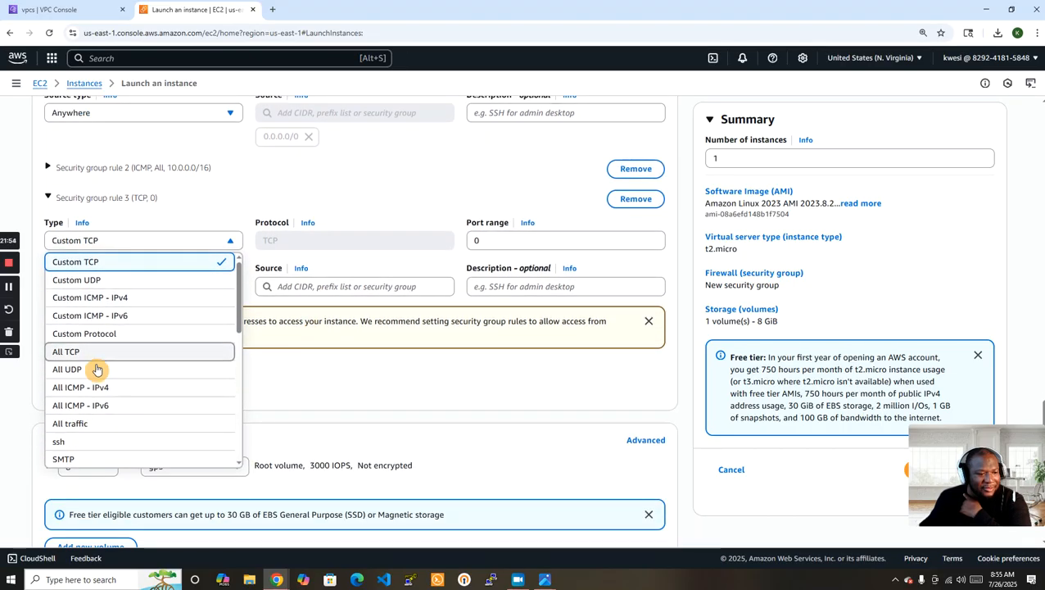
{"action": "left_click", "coordinate": [98, 390]}
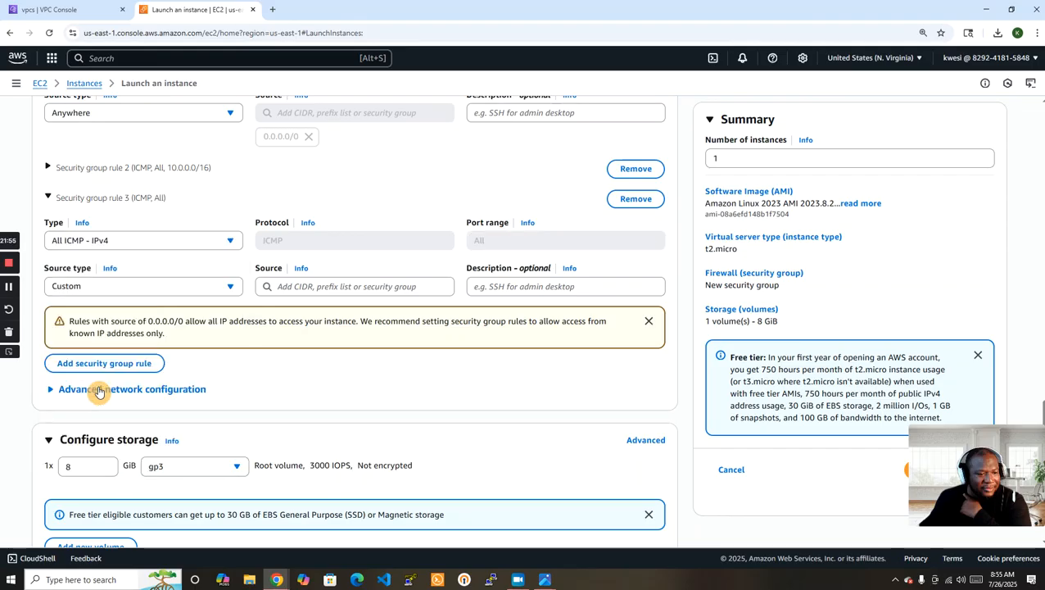
{"action": "left_click", "coordinate": [129, 290]}
{"action": "left_click", "coordinate": [128, 308]}
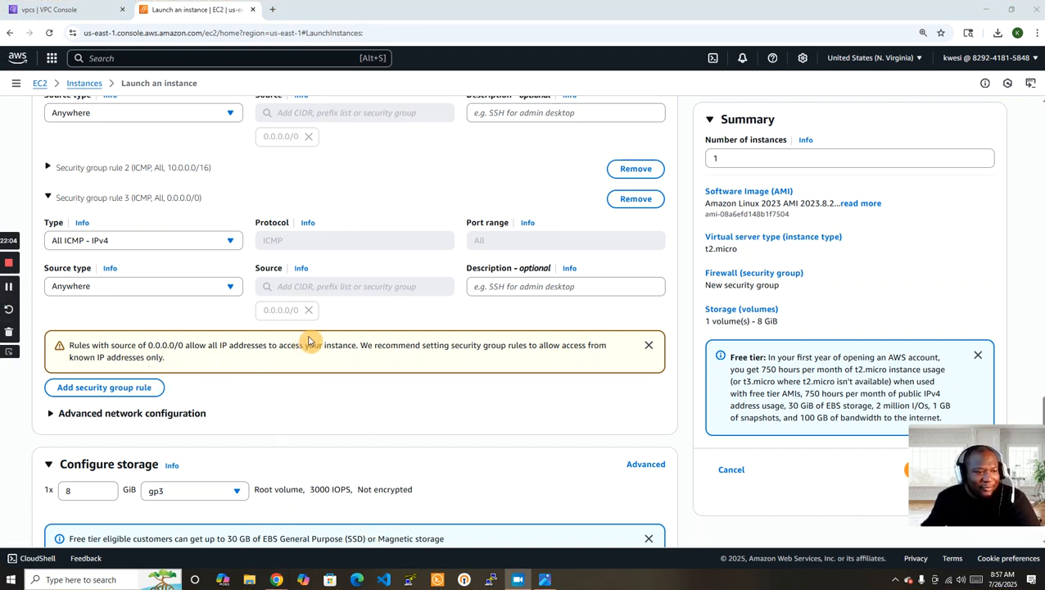
{"action": "scroll", "coordinate": [308, 341], "scroll_direction": "down", "scroll_amount": 1}
{"action": "scroll", "coordinate": [309, 341], "scroll_direction": "up", "scroll_amount": 3}
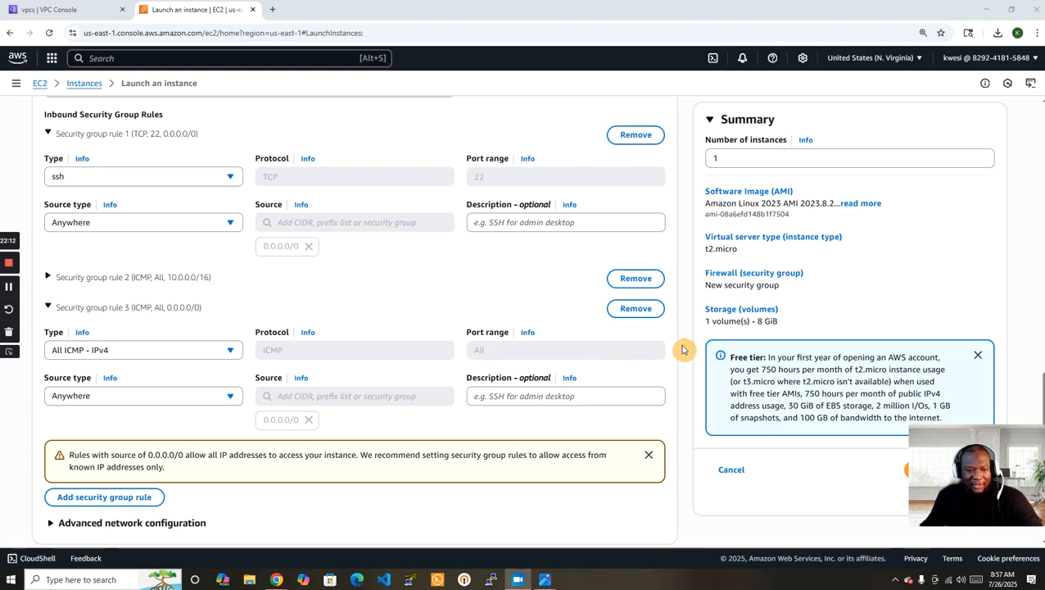
{"action": "scroll", "coordinate": [683, 352], "scroll_direction": "down", "scroll_amount": 3}
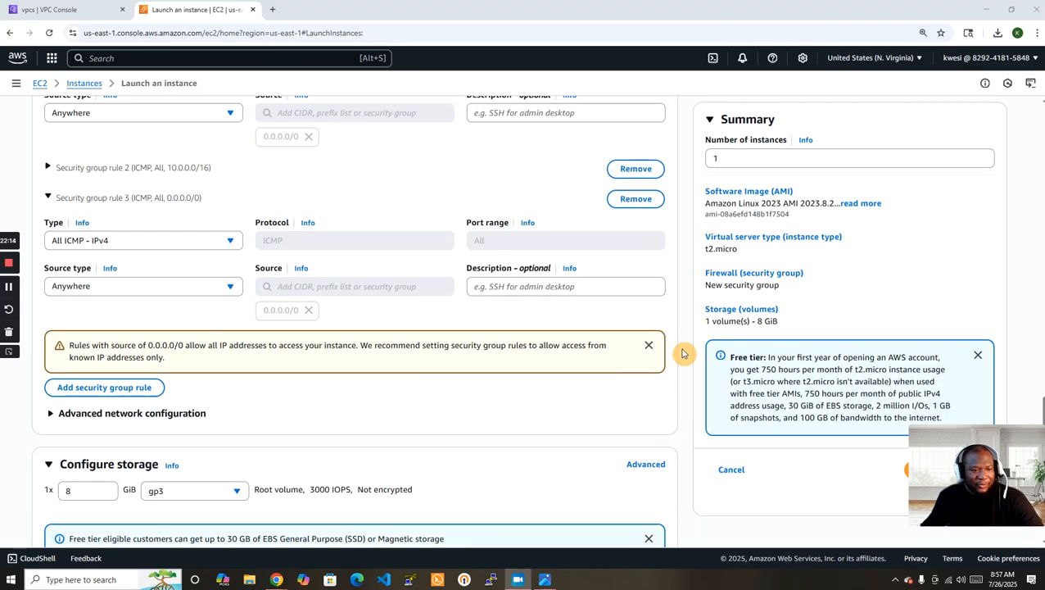
- Review the inbound security group rules, launch the EC2-A instance and open the instances list
{"action": "scroll", "coordinate": [684, 353], "scroll_direction": "up", "scroll_amount": 2}
{"action": "scroll", "coordinate": [683, 354], "scroll_direction": "up", "scroll_amount": 1}
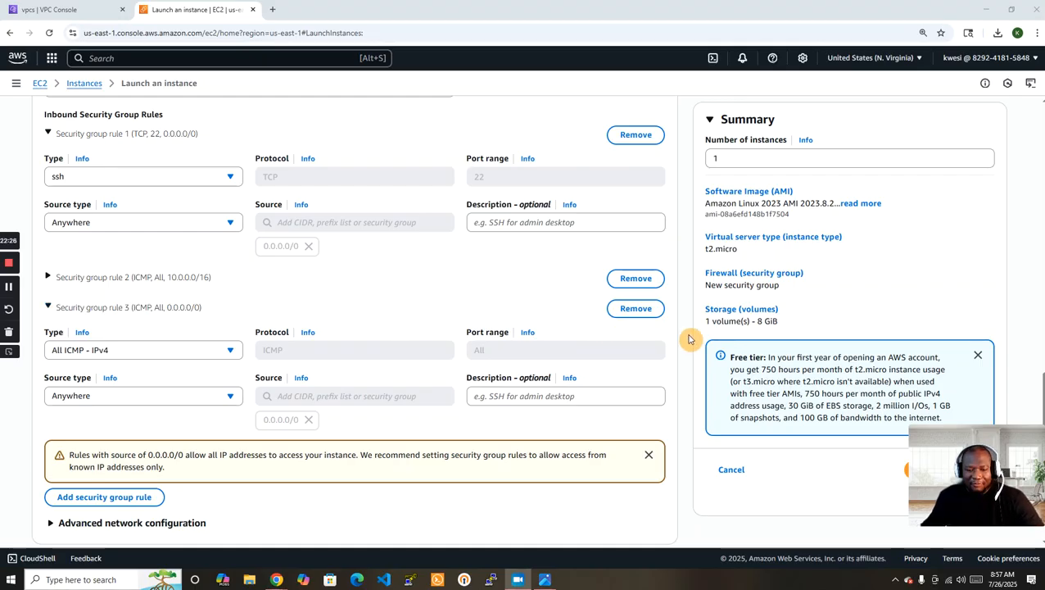
{"action": "scroll", "coordinate": [689, 339], "scroll_direction": "down", "scroll_amount": 3}
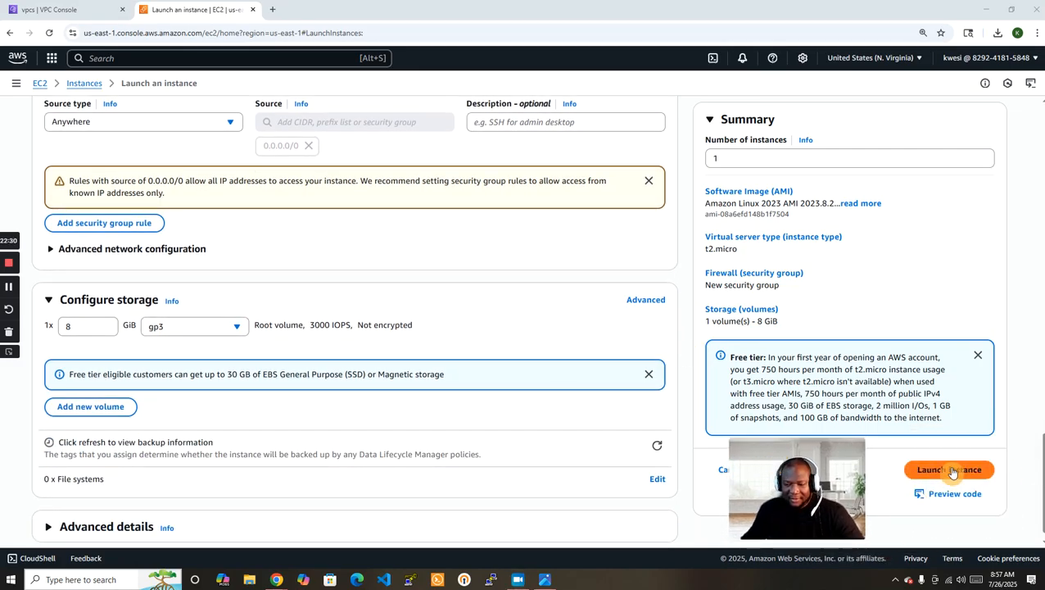
{"action": "left_click", "coordinate": [957, 474]}
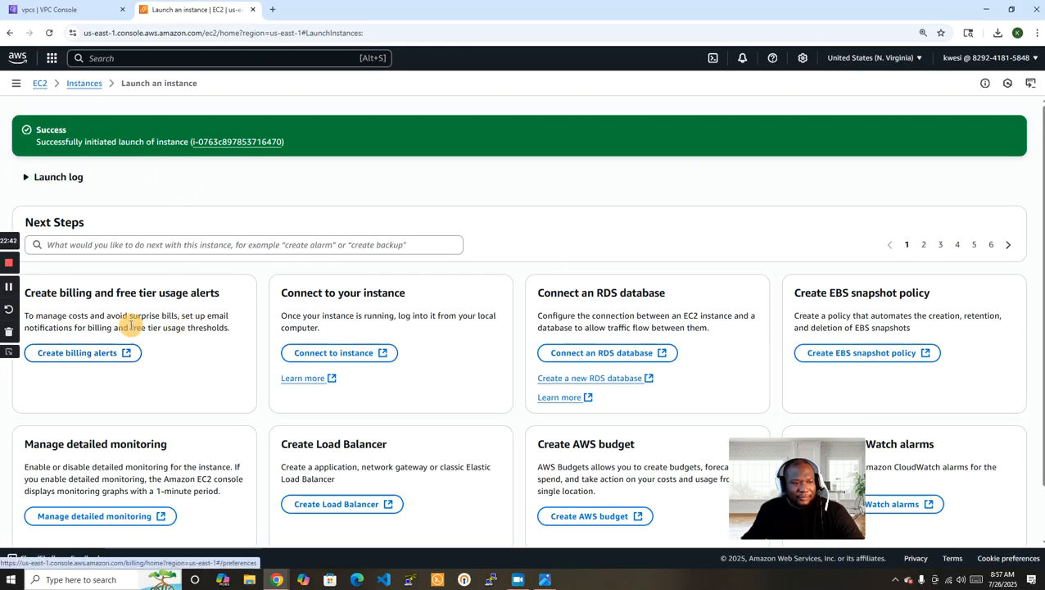
{"action": "left_click", "coordinate": [8, 294]}
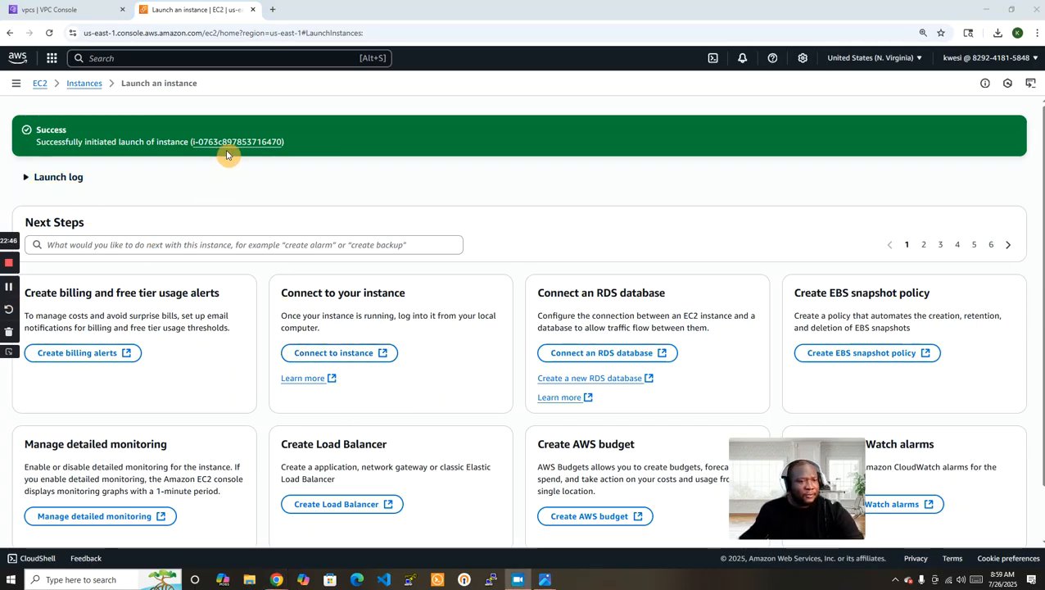
{"action": "left_click", "coordinate": [86, 84]}
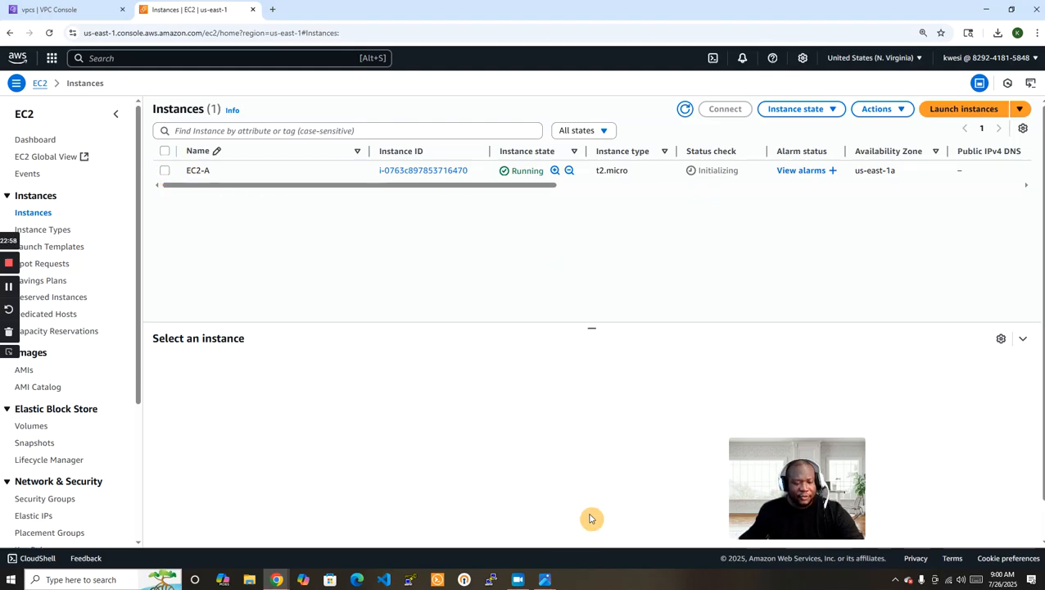
- Switch to PuTTYgen and load EC2-AKEYPAIR.pem from Downloads, with all file types shown
{"action": "left_click", "coordinate": [413, 581]}
{"action": "left_click_drag", "start_coordinate": [473, 173], "coordinate": [438, 181]}
{"action": "left_click", "coordinate": [607, 352]}
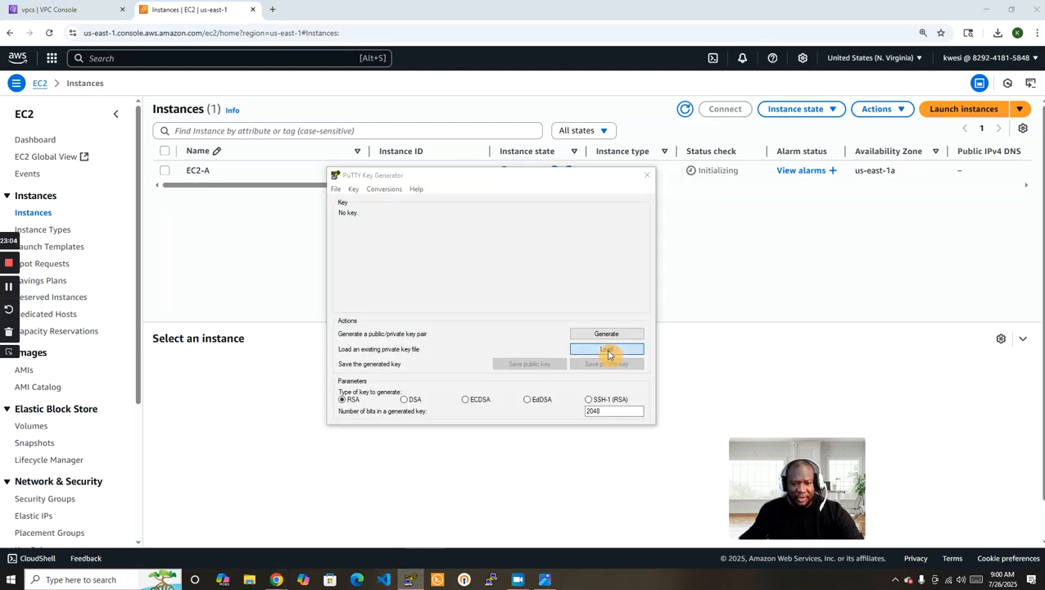
{"action": "left_click_drag", "start_coordinate": [609, 182], "coordinate": [505, 171]}
{"action": "left_click", "coordinate": [683, 418]}
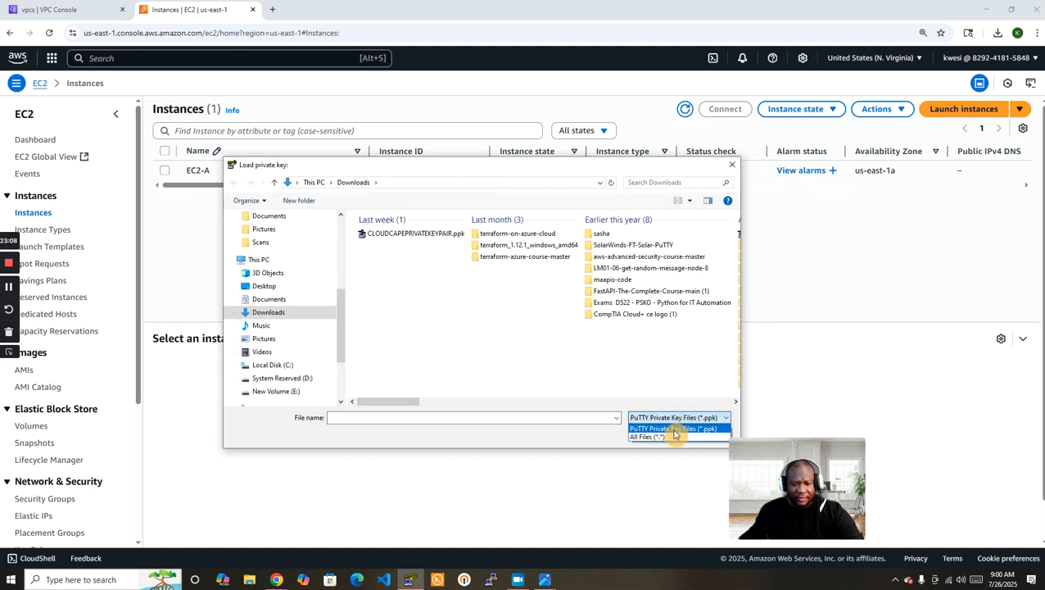
{"action": "left_click", "coordinate": [673, 436]}
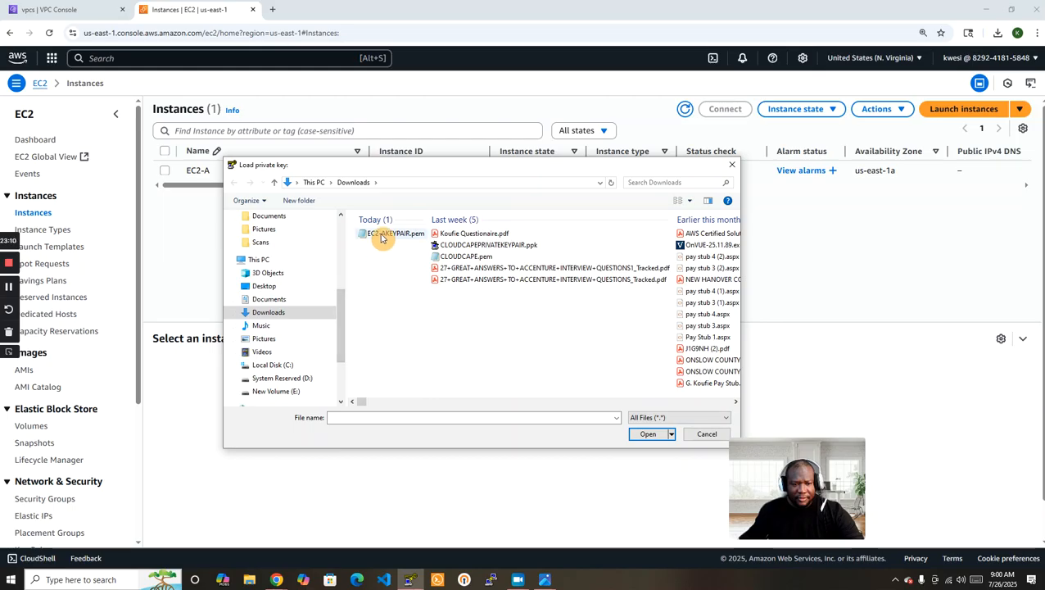
{"action": "left_click", "coordinate": [385, 235]}
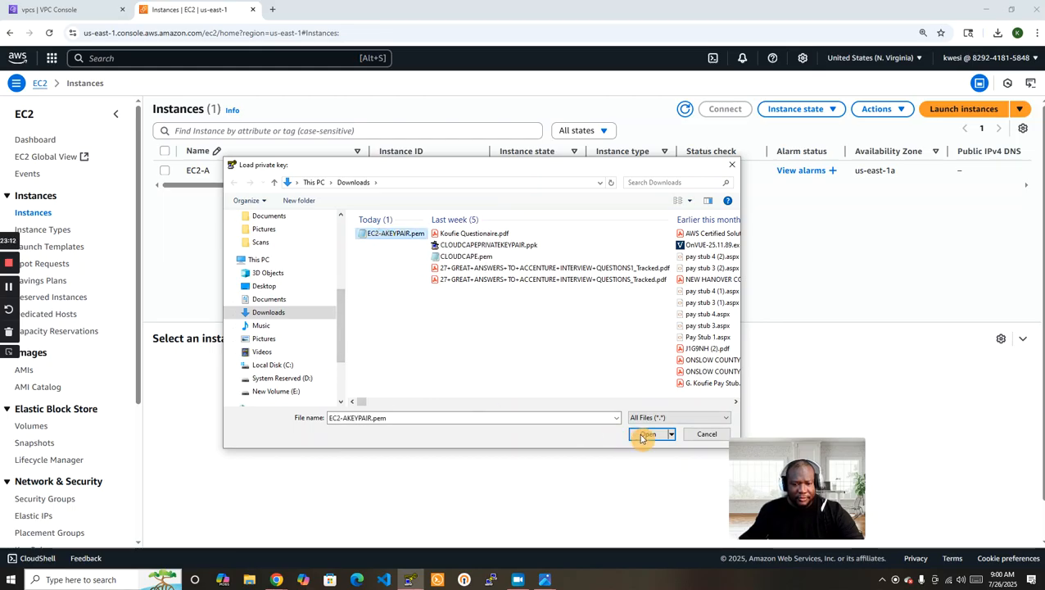
{"action": "left_click", "coordinate": [643, 434]}
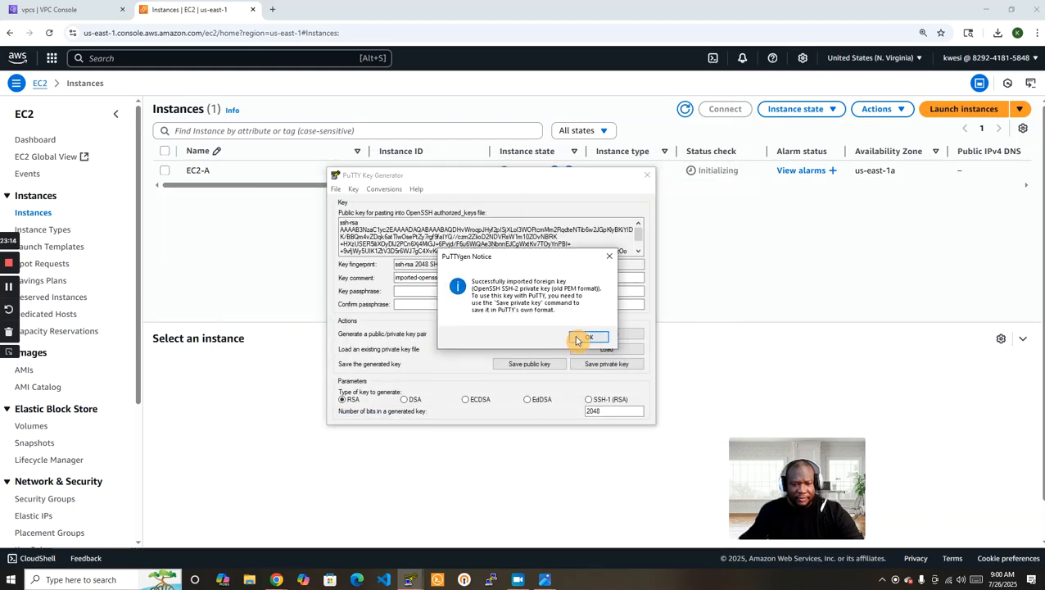
{"action": "left_click", "coordinate": [578, 338]}
- Save the private key without a passphrase as EC2-A-PRIVATEKEY in PuTTY's .ppk format and close PuTTYgen
{"action": "left_click", "coordinate": [602, 363]}
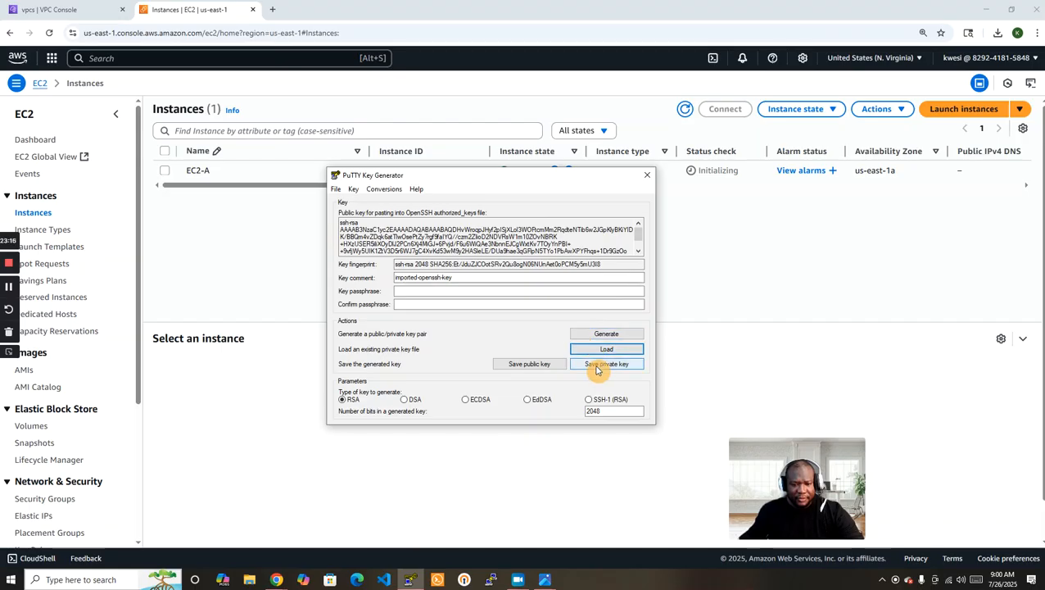
{"action": "left_click", "coordinate": [535, 328]}
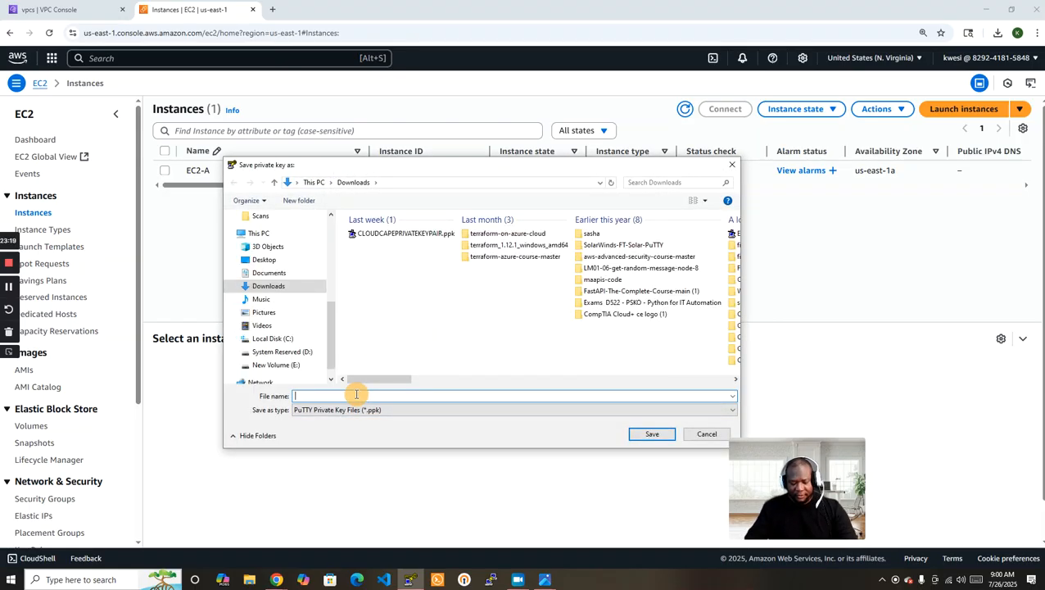
{"action": "type", "text": "EC"}
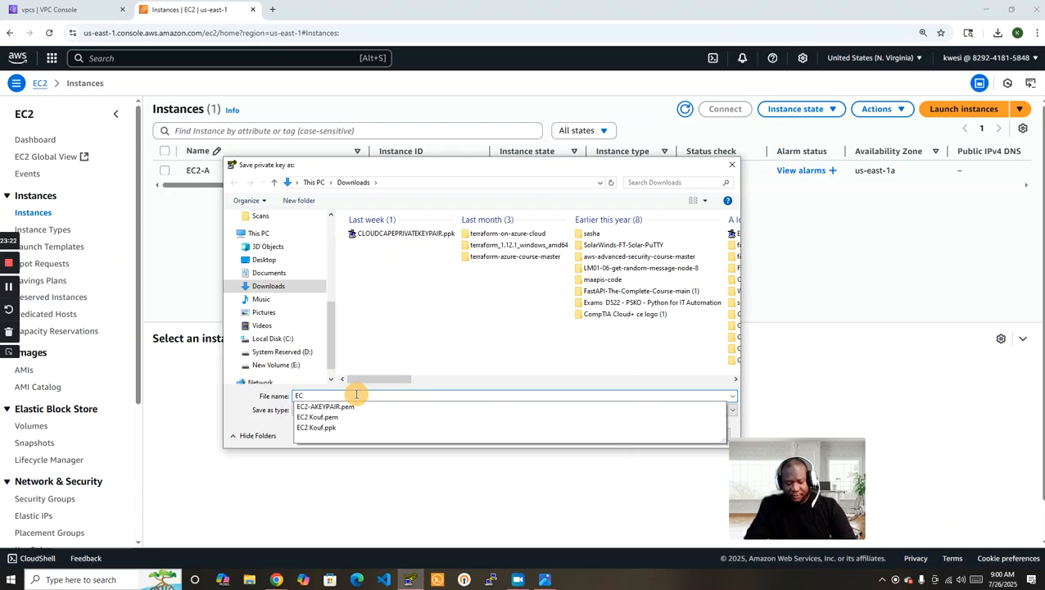
{"action": "type", "text": "2-A"}
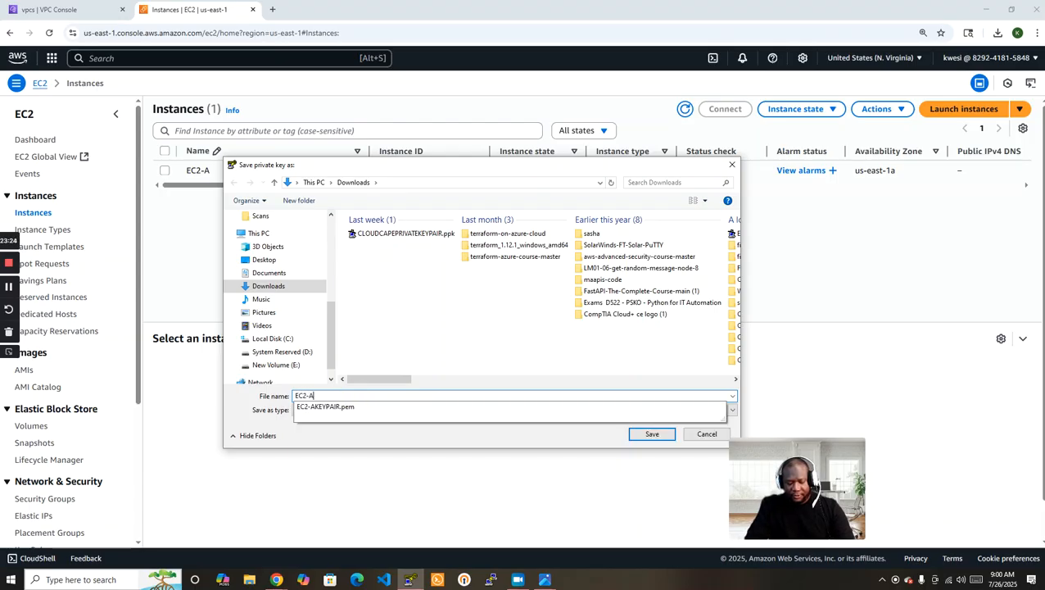
{"action": "type", "text": "-PRIVATEKEY"}
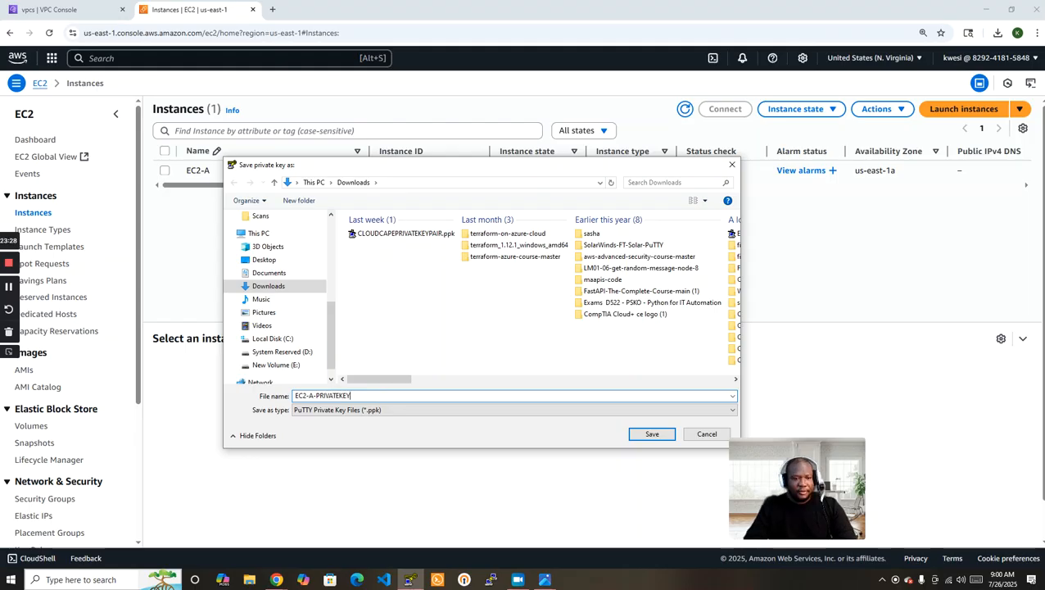
{"action": "left_click", "coordinate": [652, 434]}
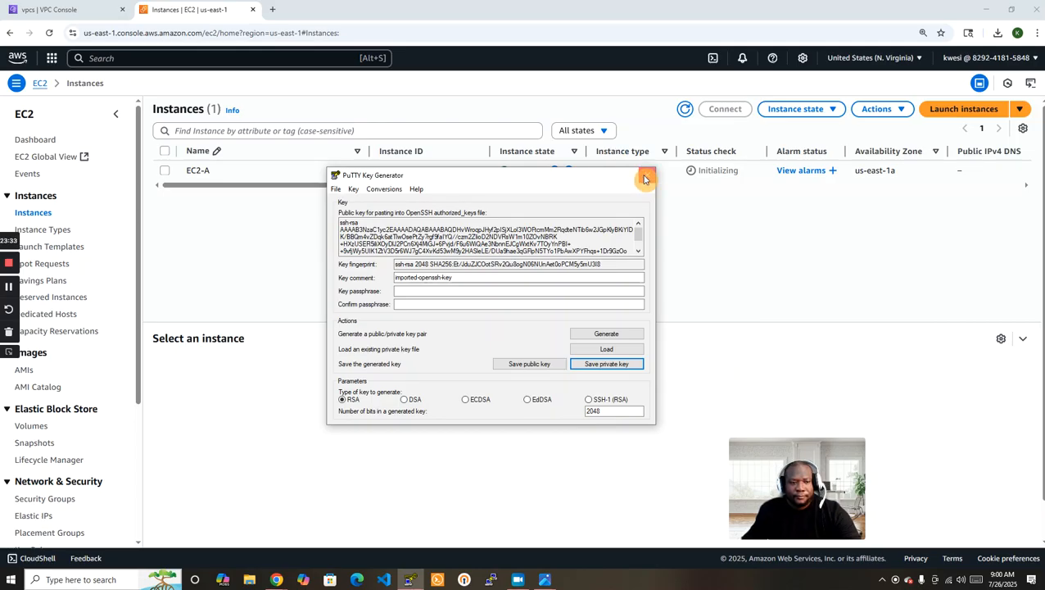
{"action": "left_click", "coordinate": [645, 179]}
- Open PuTTY and enter EC2-A's public IPv4 address, copied from the instance details, as the host name
{"action": "left_click", "coordinate": [491, 579]}
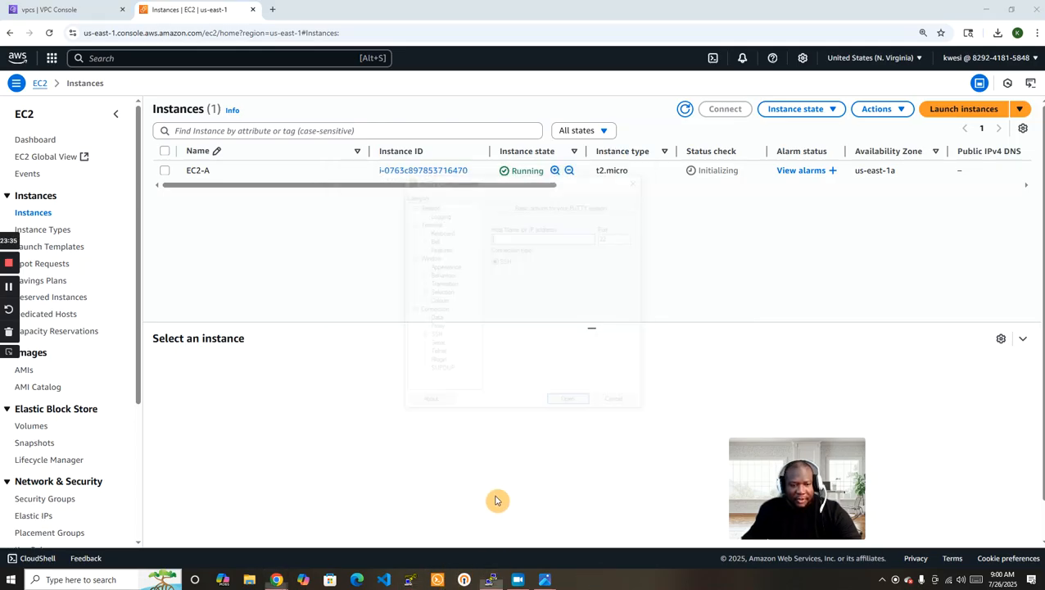
{"action": "left_click_drag", "start_coordinate": [532, 175], "coordinate": [387, 165]}
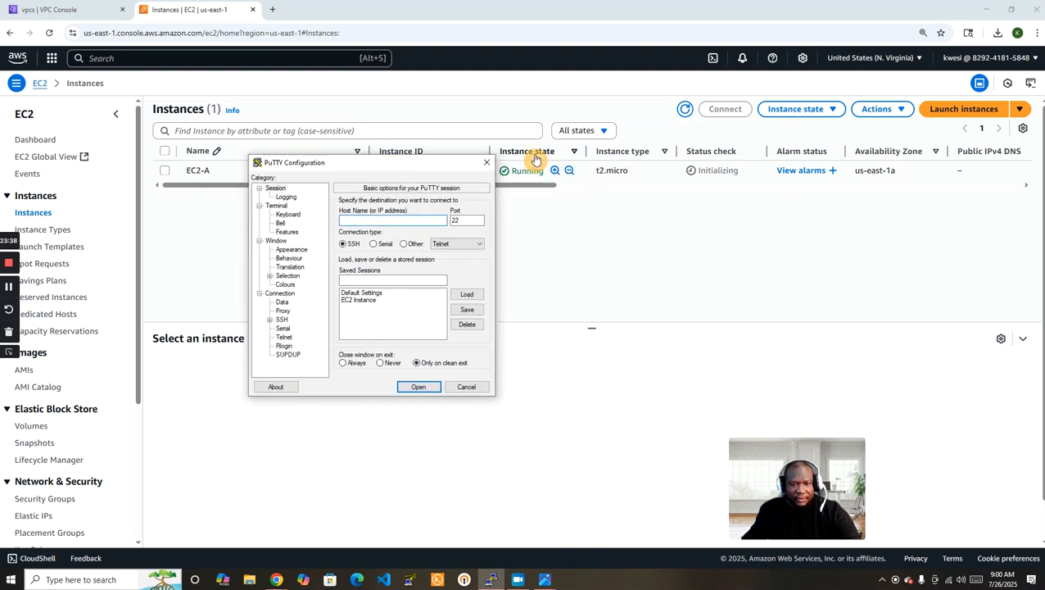
{"action": "left_click", "coordinate": [689, 12]}
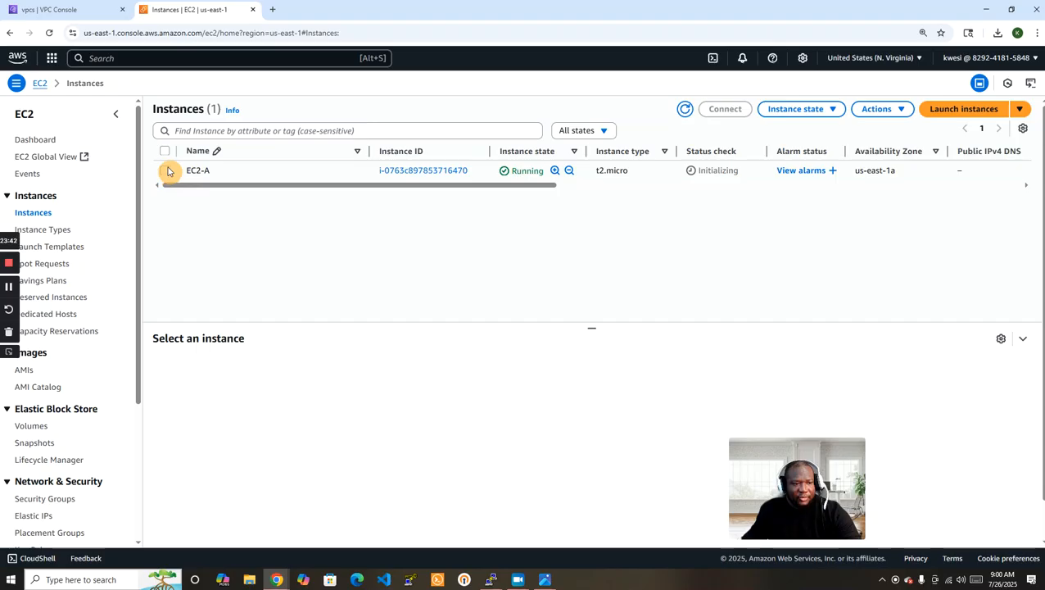
{"action": "left_click", "coordinate": [166, 171]}
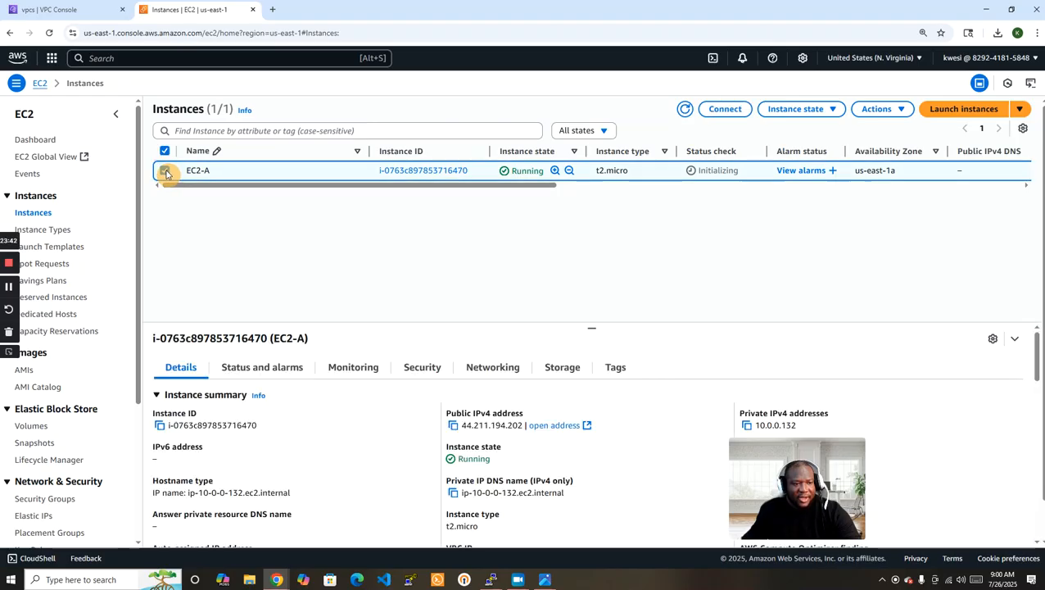
{"action": "left_click", "coordinate": [451, 426]}
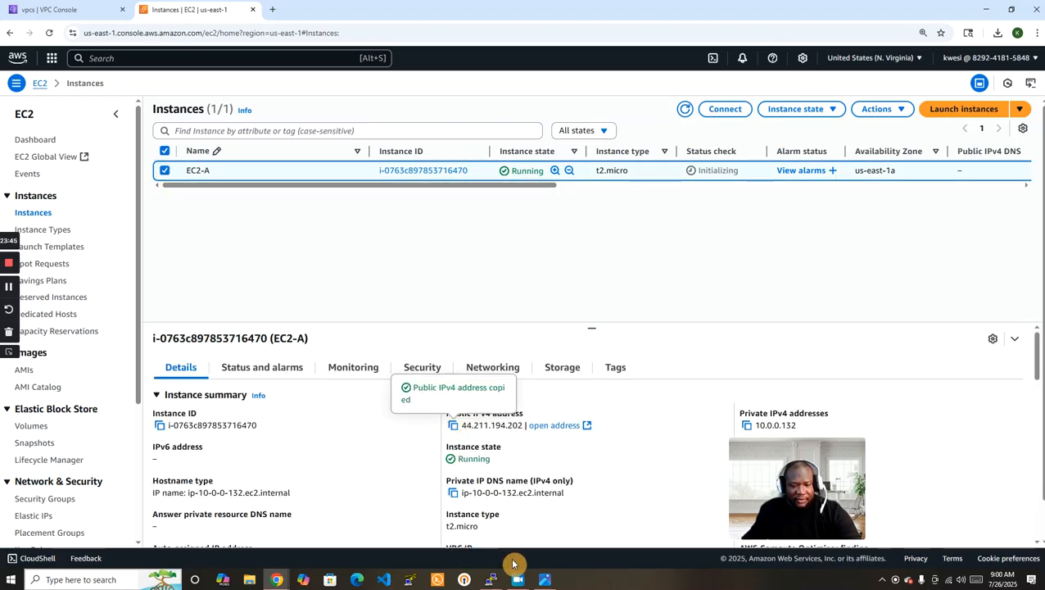
{"action": "left_click", "coordinate": [491, 580]}
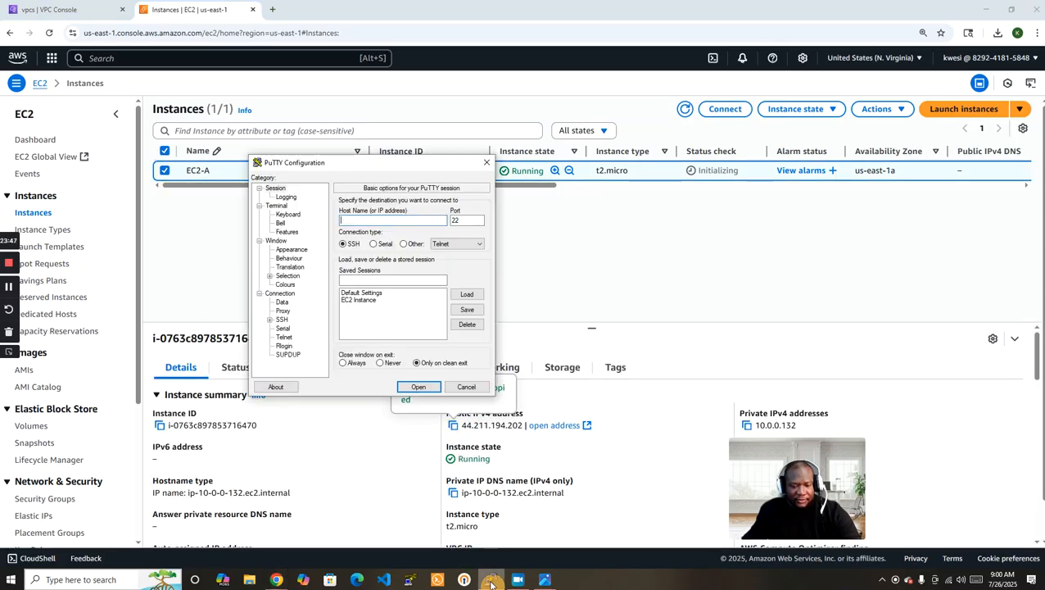
{"action": "right_click", "coordinate": [380, 221]}
{"action": "left_click", "coordinate": [391, 269]}
- Set EC2-A-PRIVATEKEY.ppk as the private key file in the session's SSH authentication credentials
{"action": "left_click", "coordinate": [270, 319]}
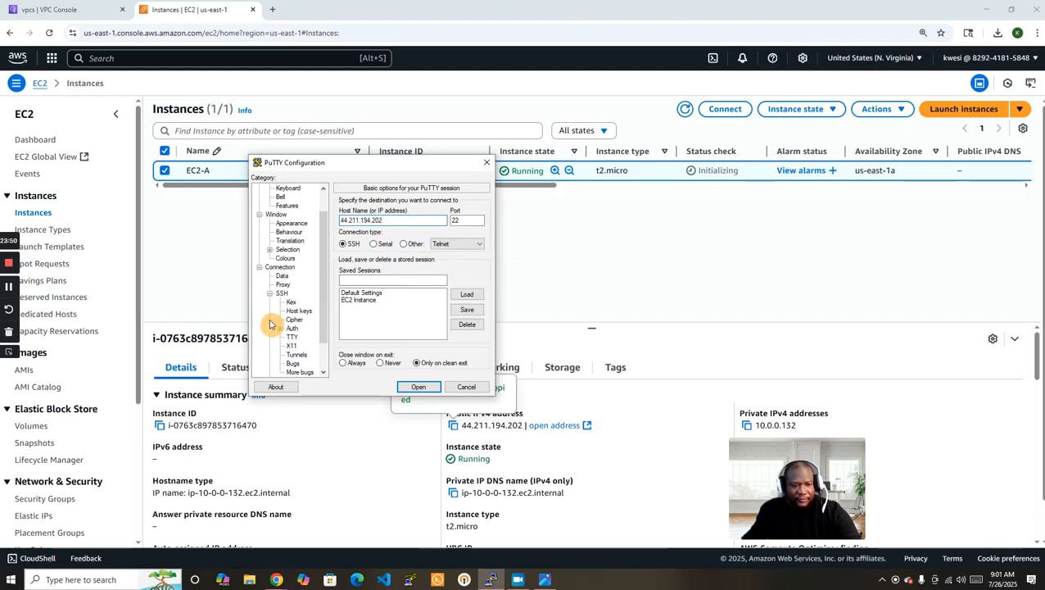
{"action": "left_click", "coordinate": [280, 328]}
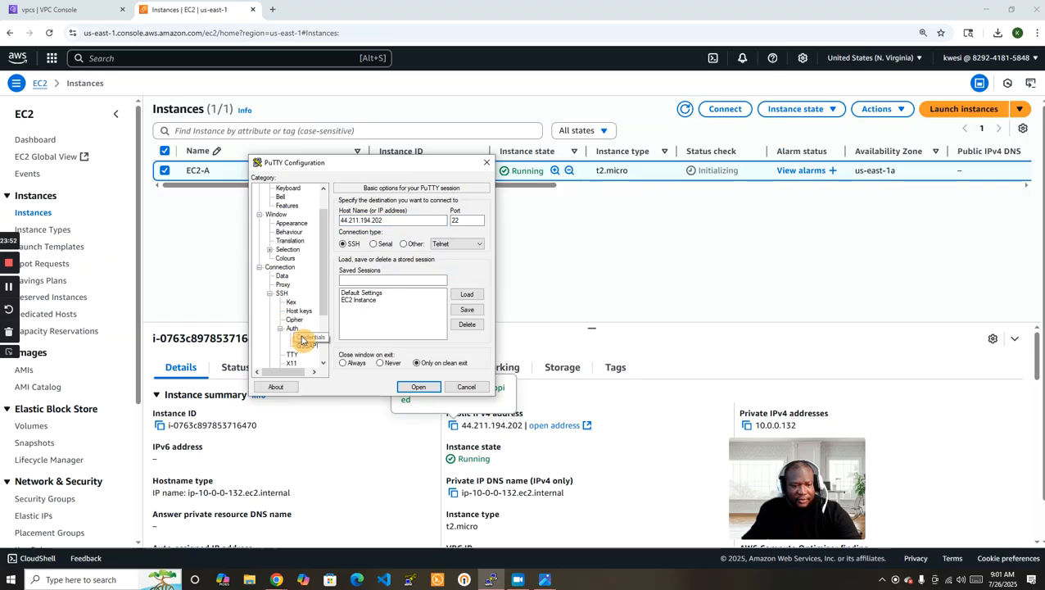
{"action": "left_click", "coordinate": [306, 337]}
{"action": "left_click", "coordinate": [467, 220]}
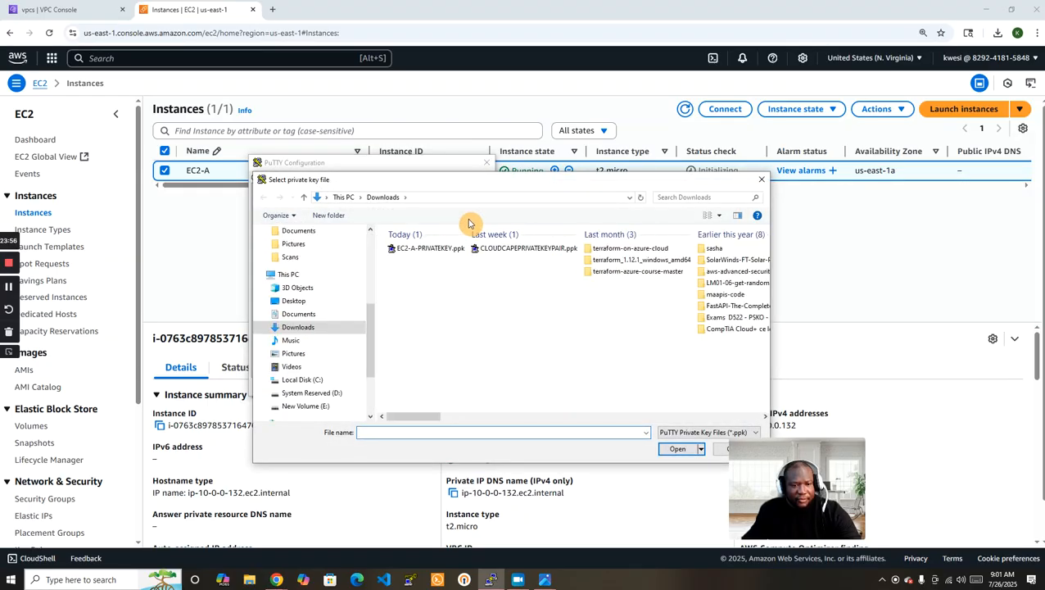
{"action": "left_click", "coordinate": [412, 251]}
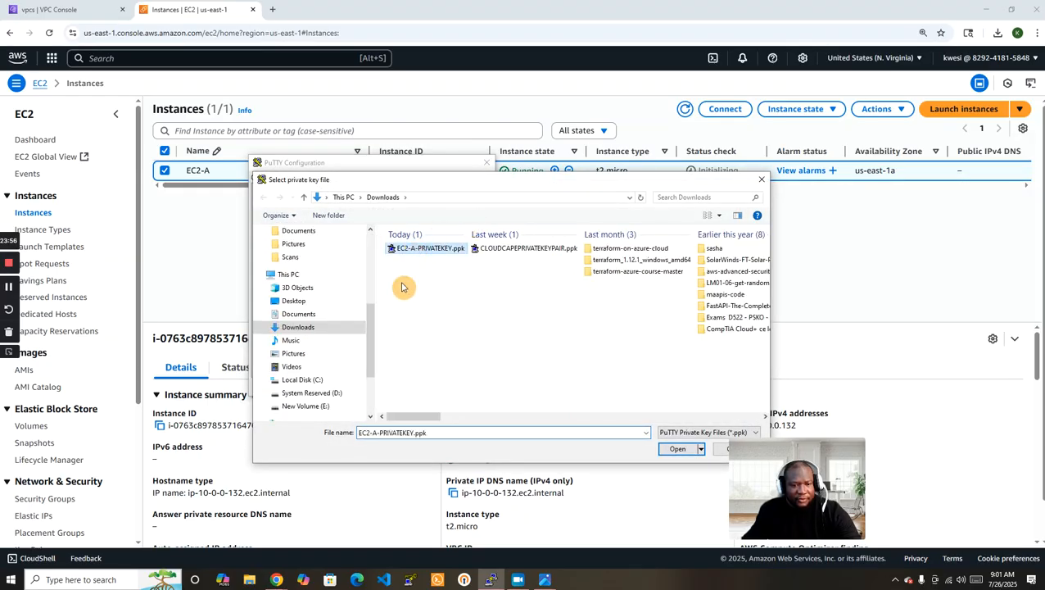
{"action": "left_click", "coordinate": [680, 456]}
- Open the SSH session to EC2-A, accept the host key and log in as ec2-user
{"action": "left_click", "coordinate": [419, 390]}
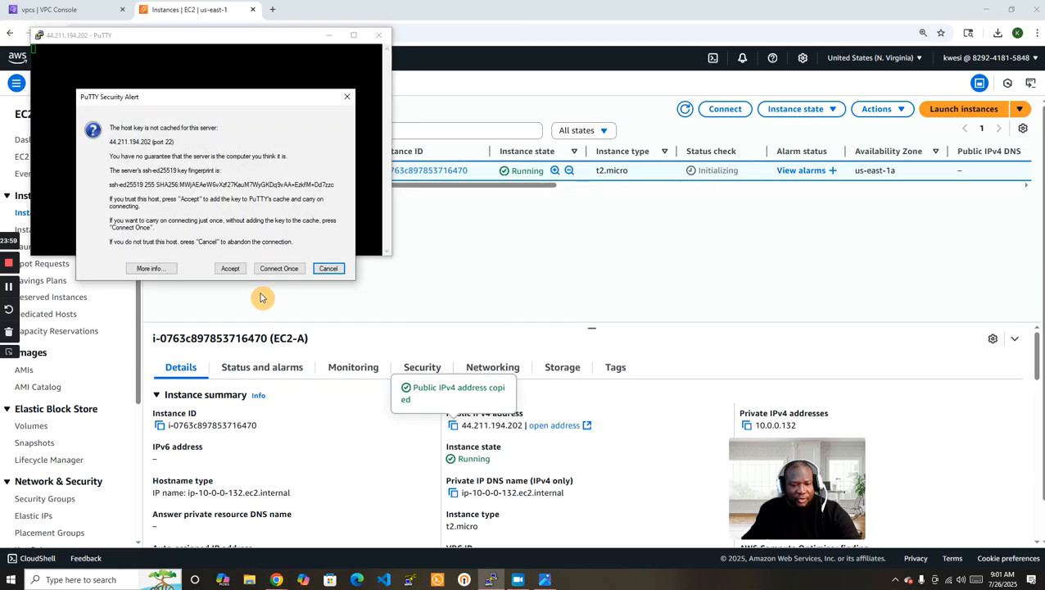
{"action": "left_click", "coordinate": [229, 268]}
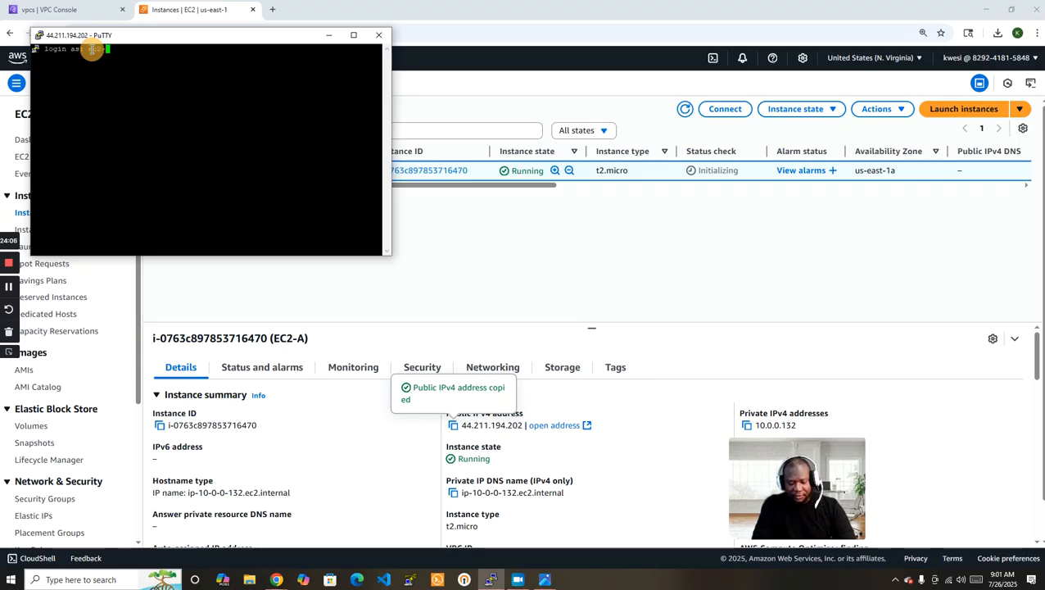
{"action": "key", "text": "Return"}
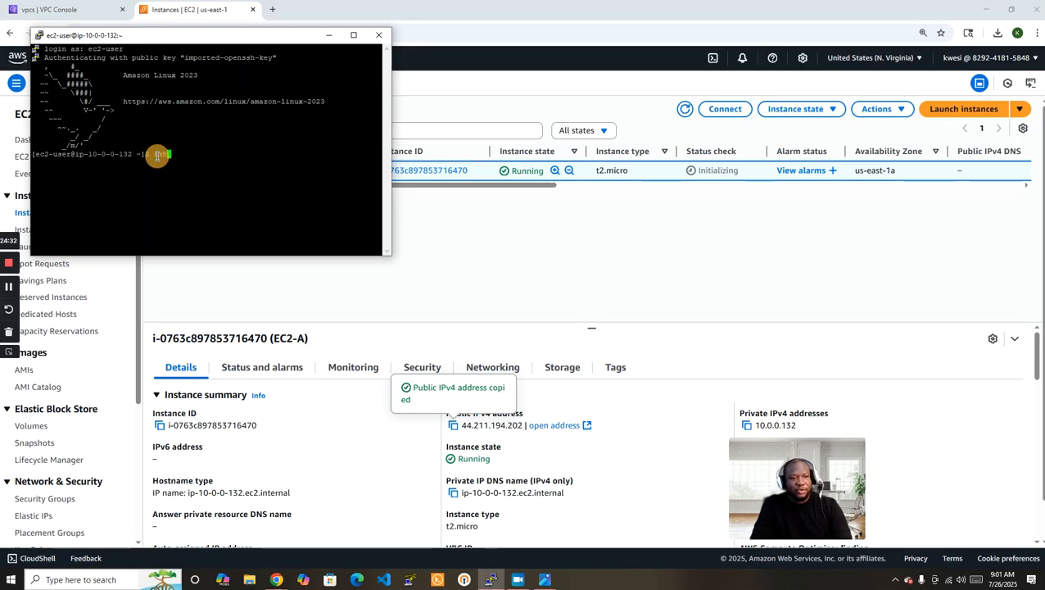
- Return to the EC2 console, start launching another instance and name it EC2-B
{"action": "left_click", "coordinate": [659, 16]}
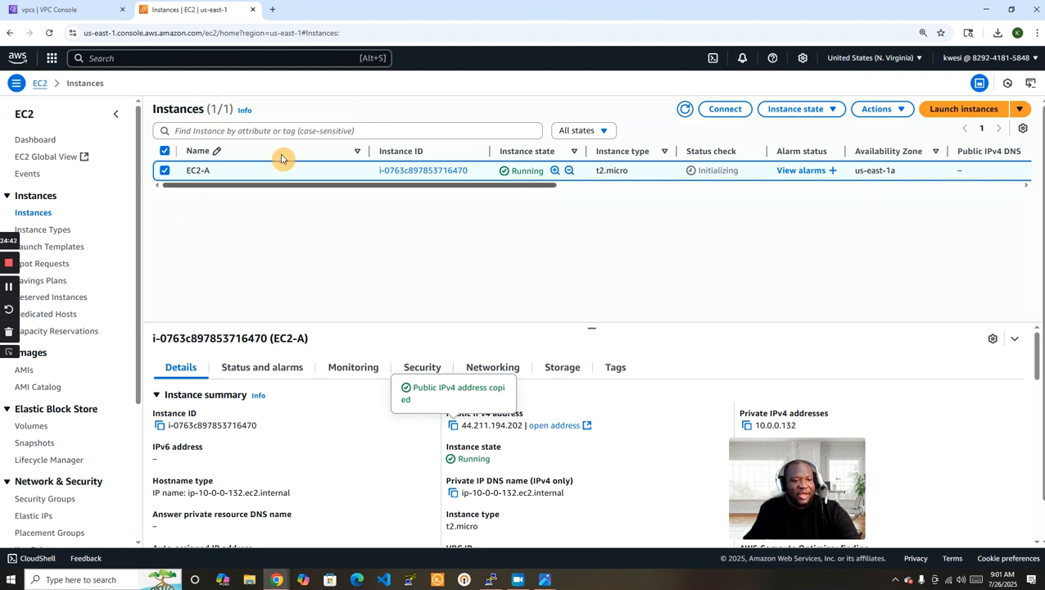
{"action": "left_click", "coordinate": [950, 109]}
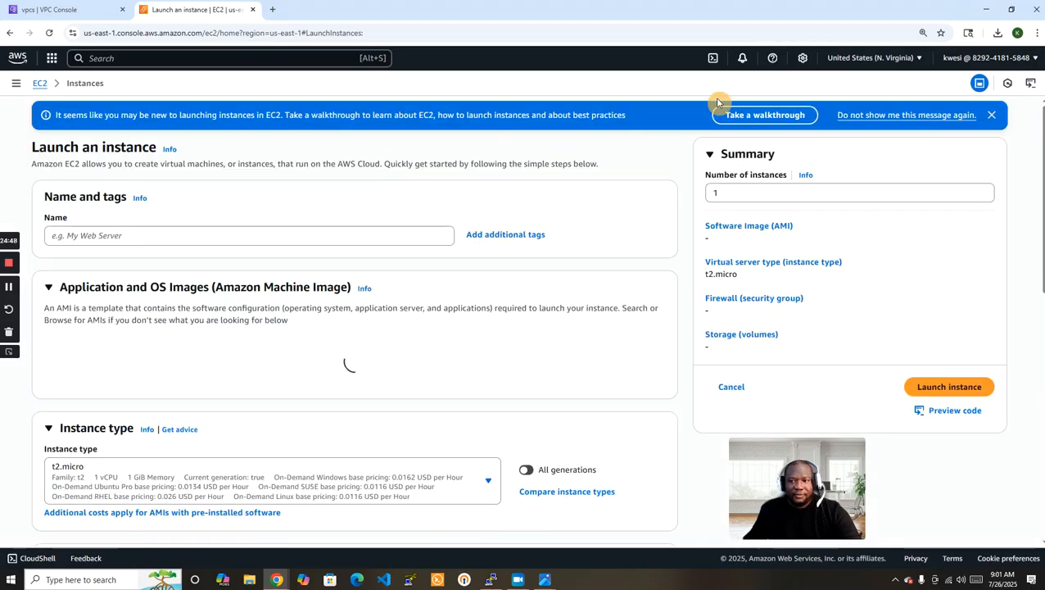
{"action": "left_click", "coordinate": [101, 236]}
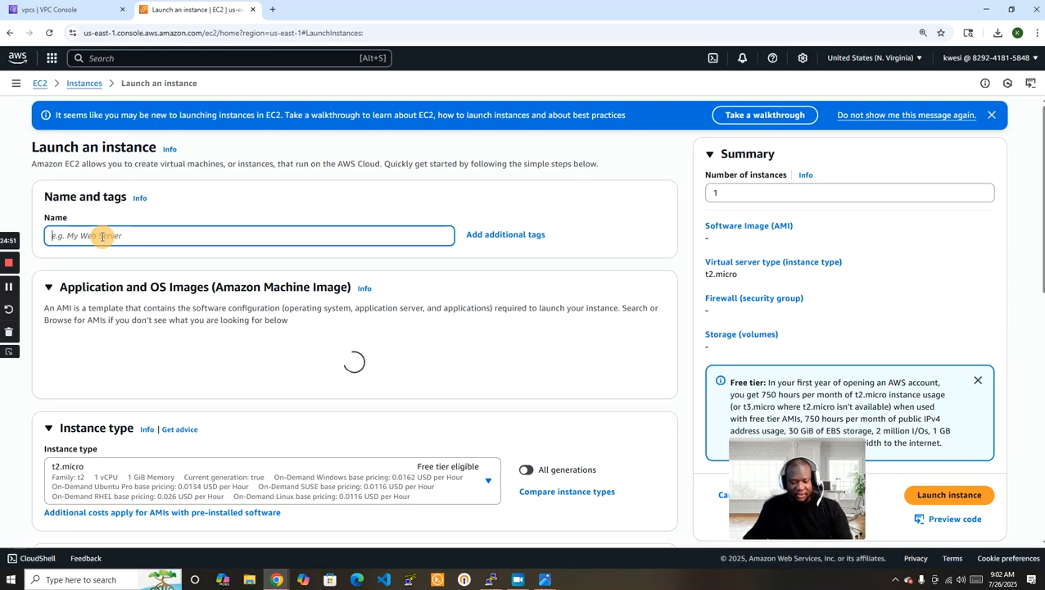
{"action": "type", "text": "ec"}
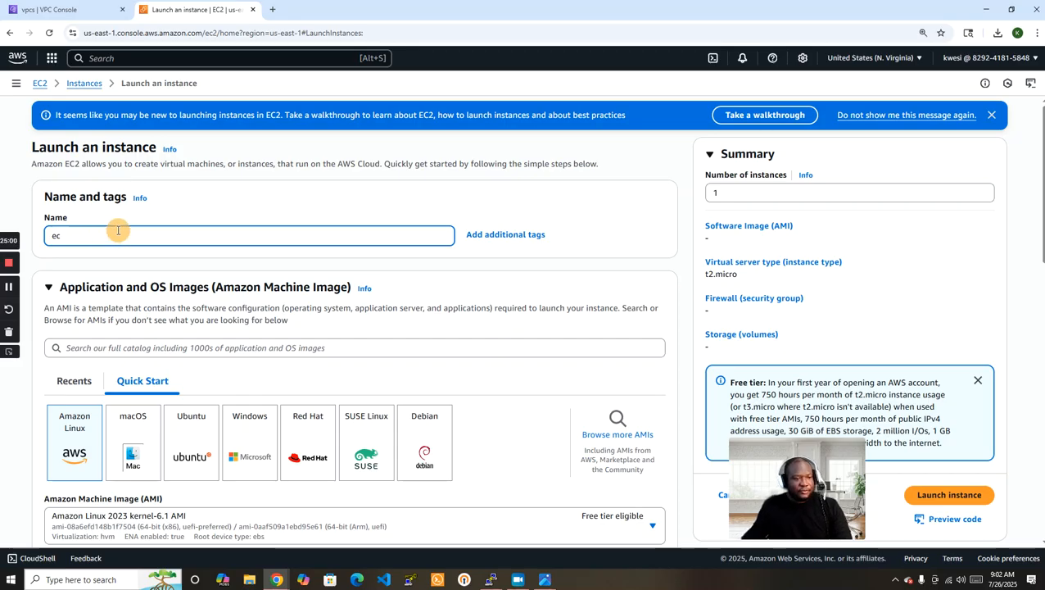
{"action": "key", "text": "BackSpace"}
{"action": "key", "text": "BackSpace"}
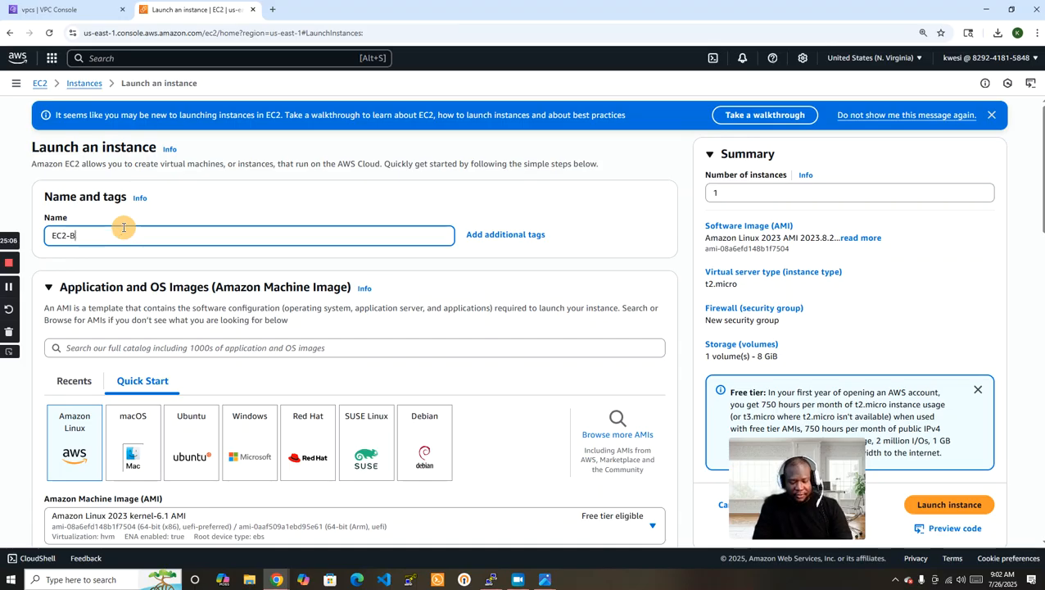
- Name the new instance EC2-A-PRIVATE
{"action": "type", "text": "EC2-B"}
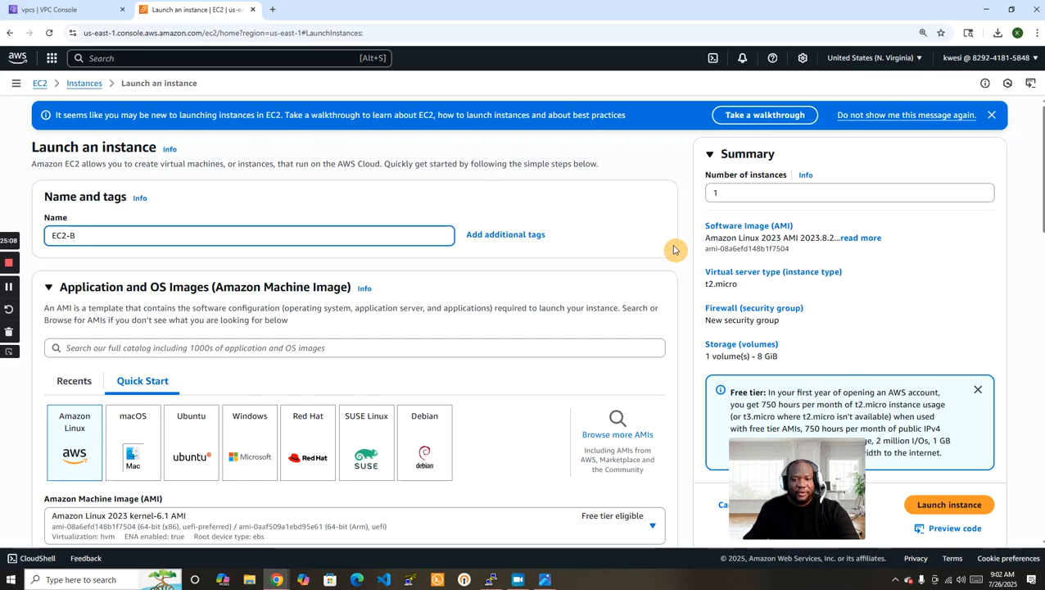
{"action": "scroll", "coordinate": [689, 251], "scroll_direction": "down", "scroll_amount": 1}
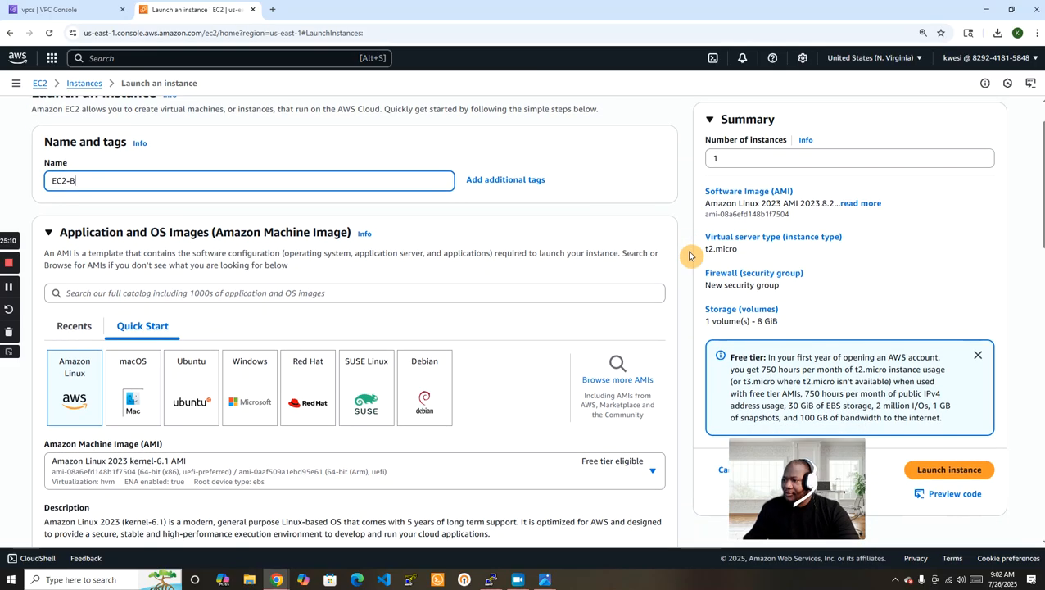
{"action": "scroll", "coordinate": [689, 255], "scroll_direction": "up", "scroll_amount": 1}
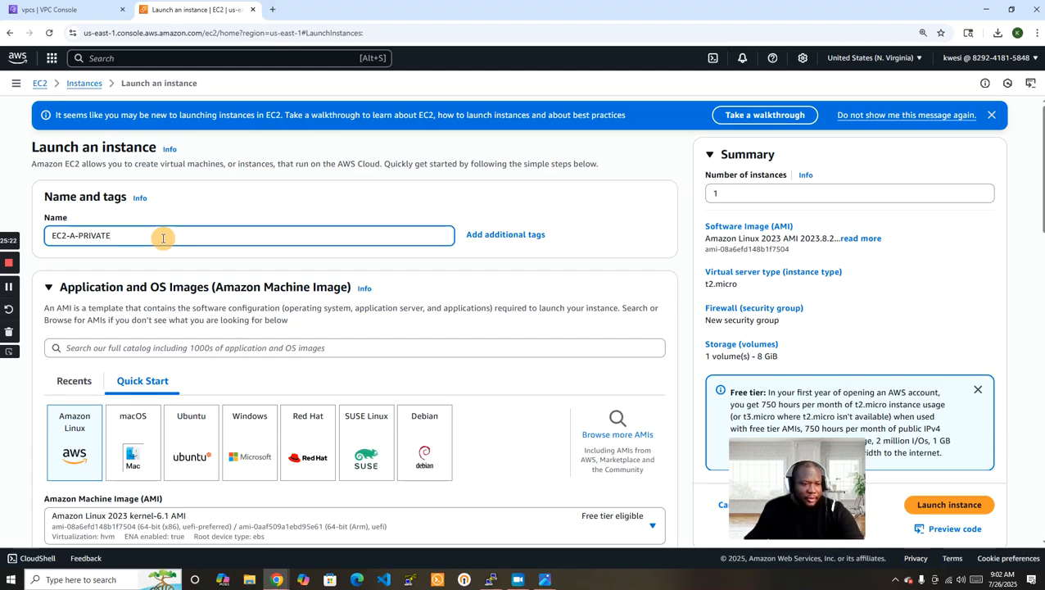
{"action": "left_click", "coordinate": [690, 290]}
- Choose the existing key pair EC2-AKEYPAIR for logging in to the instance
{"action": "scroll", "coordinate": [690, 290], "scroll_direction": "down", "scroll_amount": 2}
{"action": "scroll", "coordinate": [690, 290], "scroll_direction": "down", "scroll_amount": 3}
{"action": "scroll", "coordinate": [690, 290], "scroll_direction": "down", "scroll_amount": 3}
{"action": "left_click", "coordinate": [248, 263]}
{"action": "left_click", "coordinate": [272, 331]}
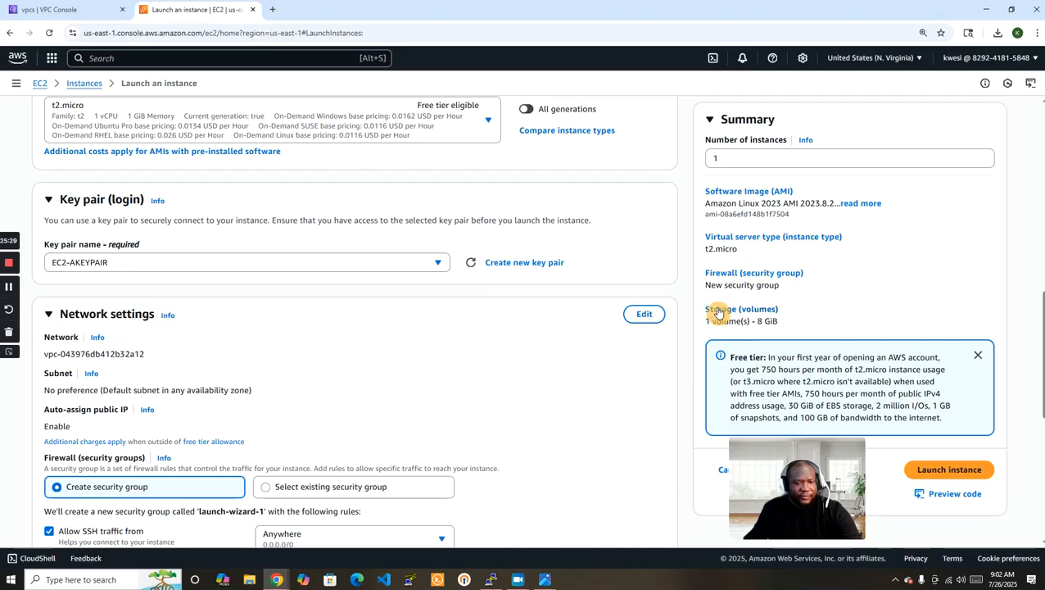
- Edit the network settings to place the instance in VPC-A, on the subnet VPC-A-PrivateSubnet1
{"action": "scroll", "coordinate": [655, 271], "scroll_direction": "down", "scroll_amount": 2}
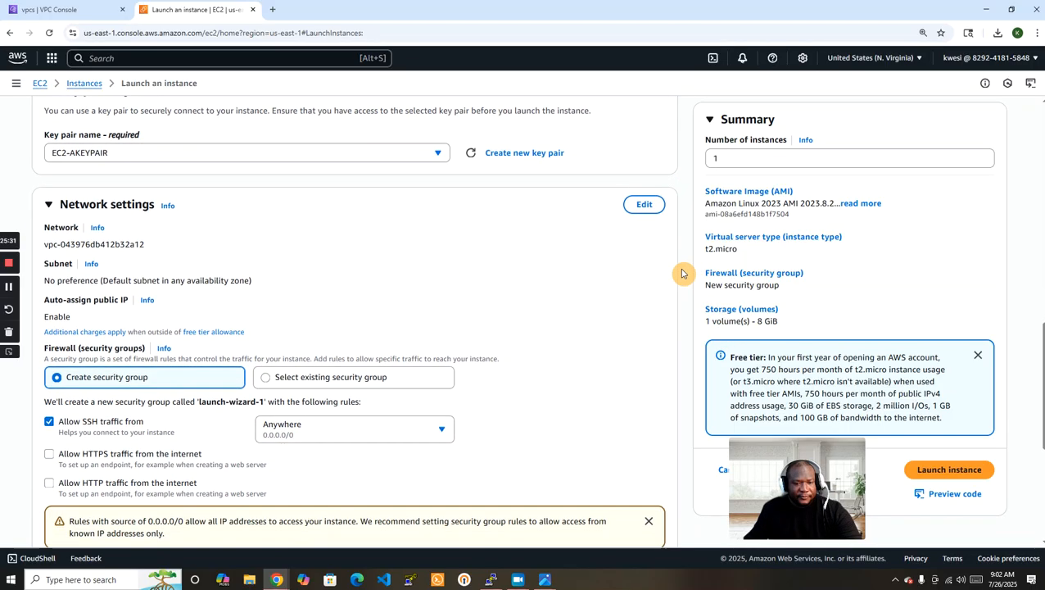
{"action": "left_click", "coordinate": [644, 205]}
{"action": "left_click", "coordinate": [303, 251]}
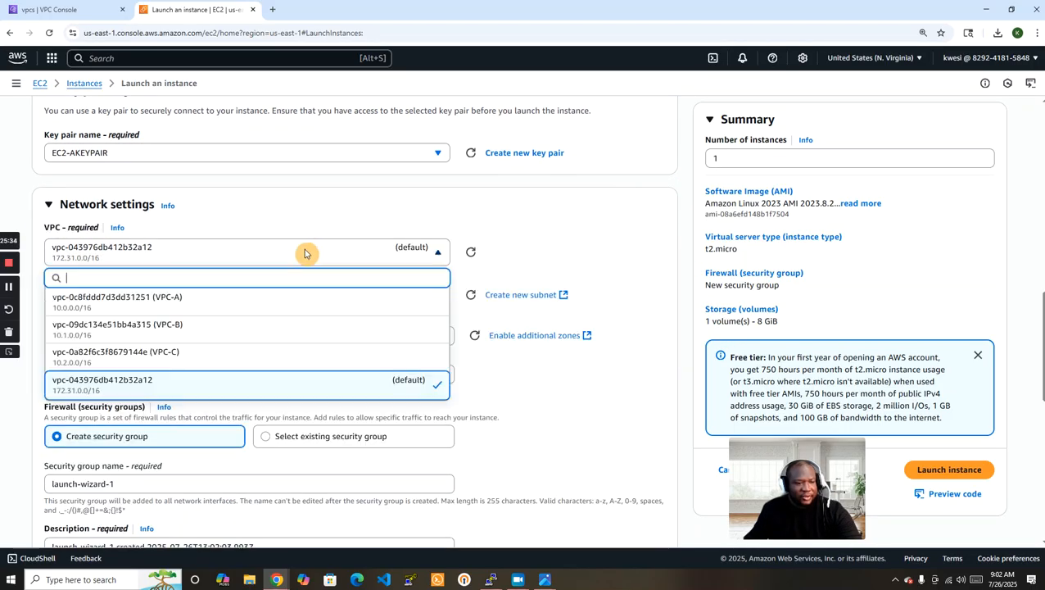
{"action": "left_click", "coordinate": [217, 305]}
{"action": "scroll", "coordinate": [336, 295], "scroll_direction": "down", "scroll_amount": 1}
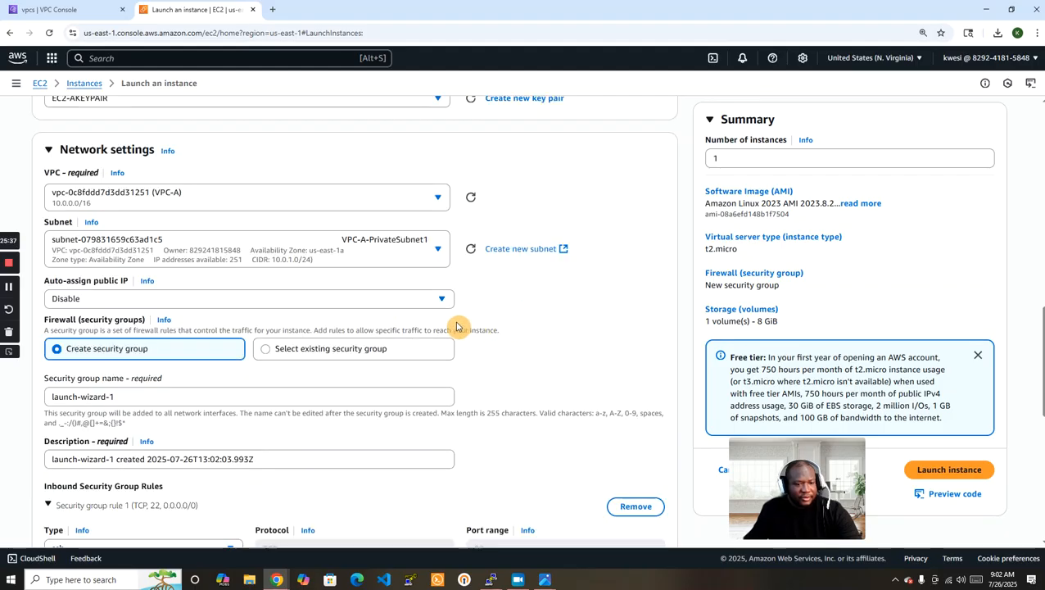
{"action": "left_click", "coordinate": [374, 254]}
{"action": "left_click", "coordinate": [683, 250]}
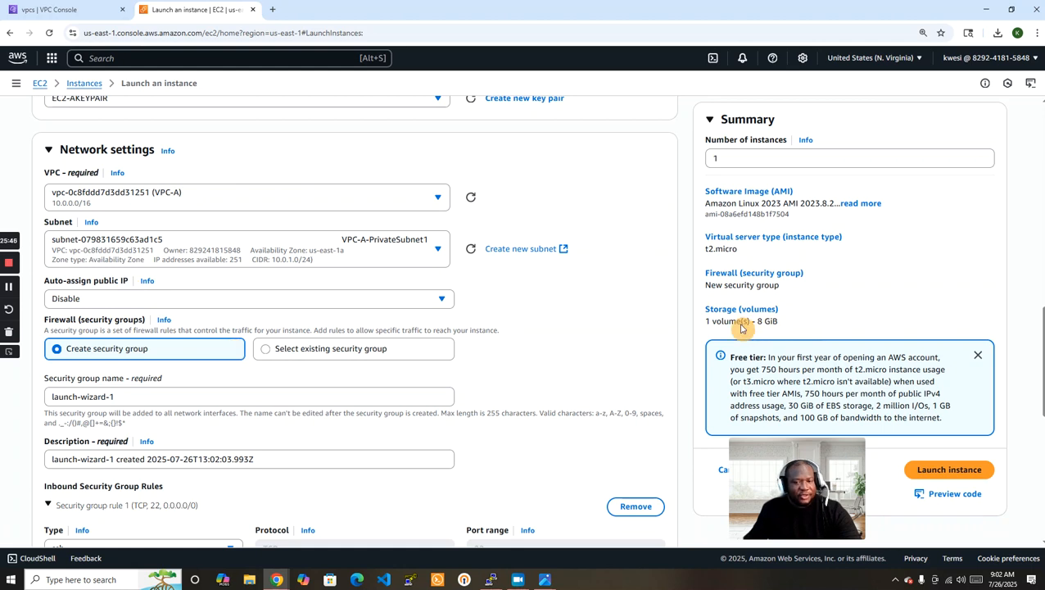
- Set both the name and the description of the new security group to EC2-A-PRIV-SG
{"action": "scroll", "coordinate": [680, 297], "scroll_direction": "down", "scroll_amount": 2}
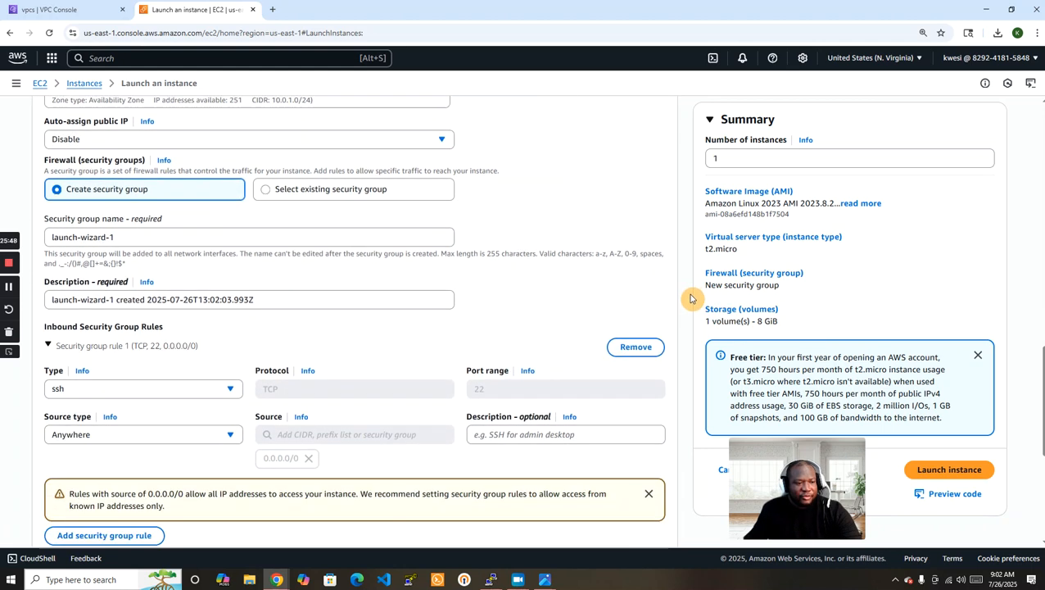
{"action": "left_click_drag", "start_coordinate": [151, 233], "coordinate": [4, 239]}
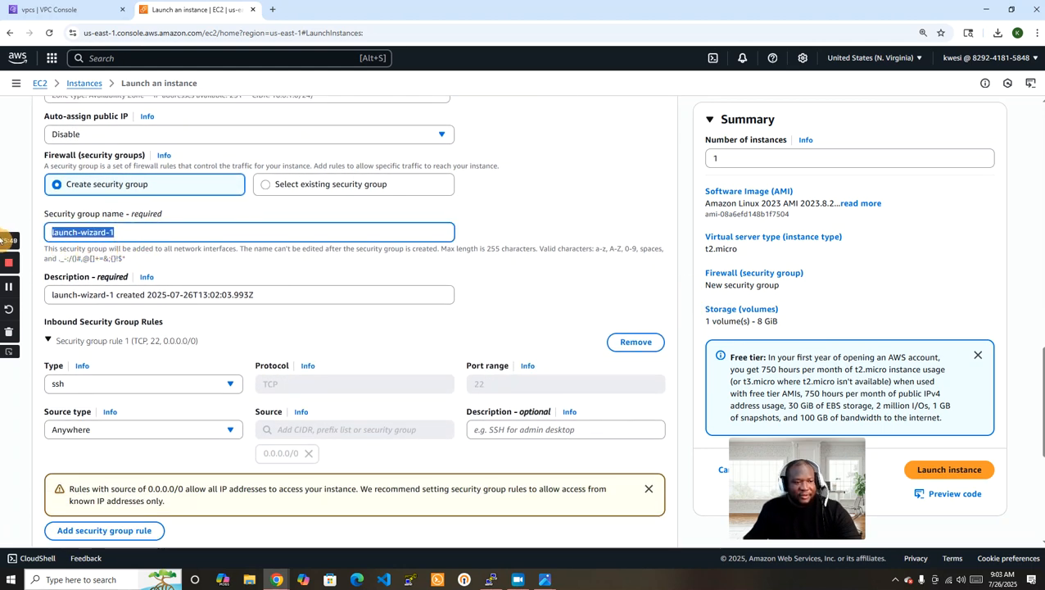
{"action": "type", "text": "EC2-A"}
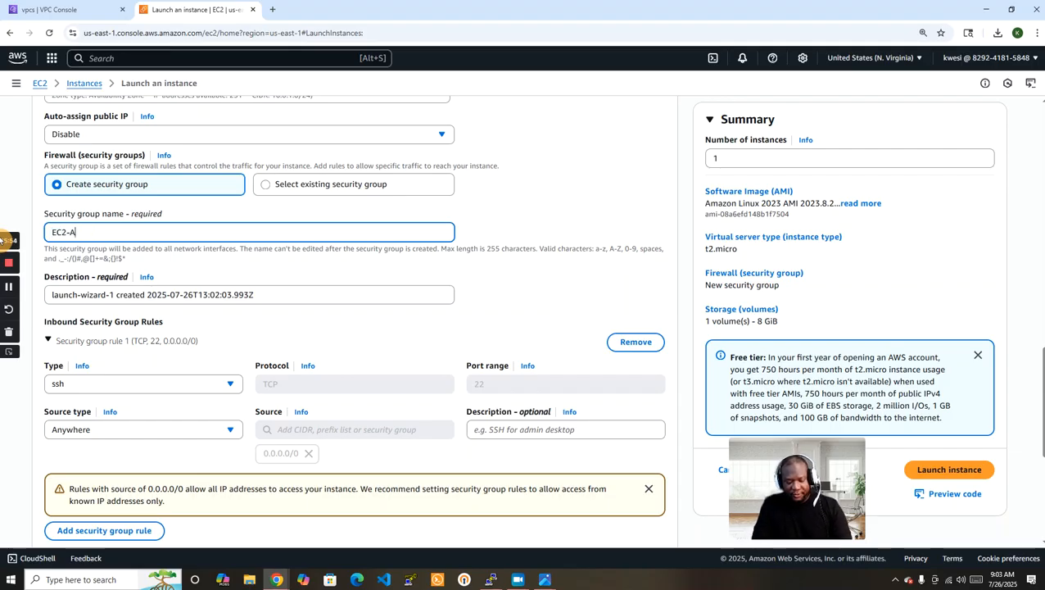
{"action": "type", "text": "-PRI"}
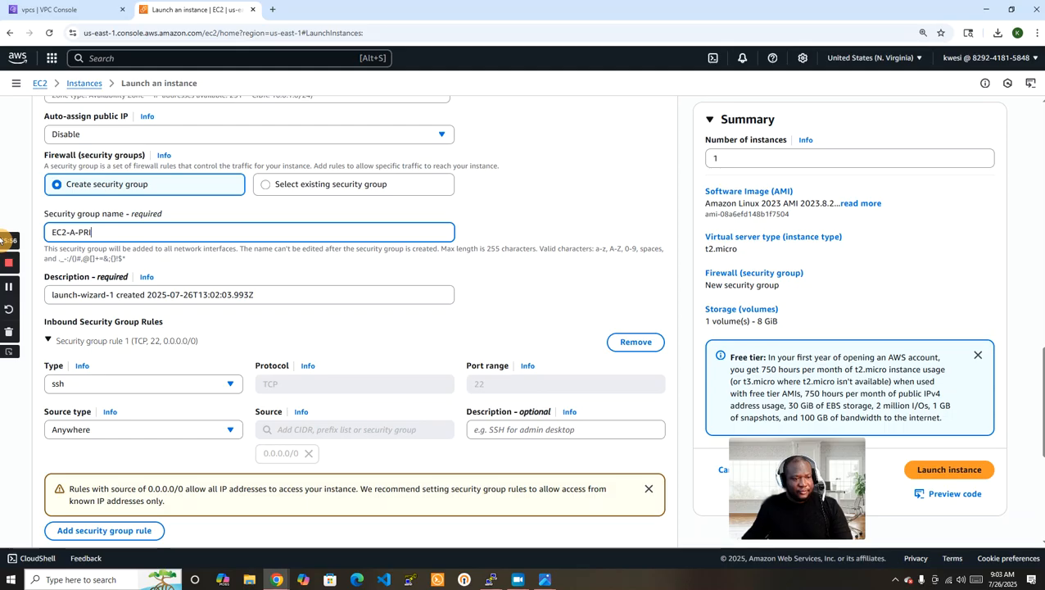
{"action": "type", "text": "V-S"}
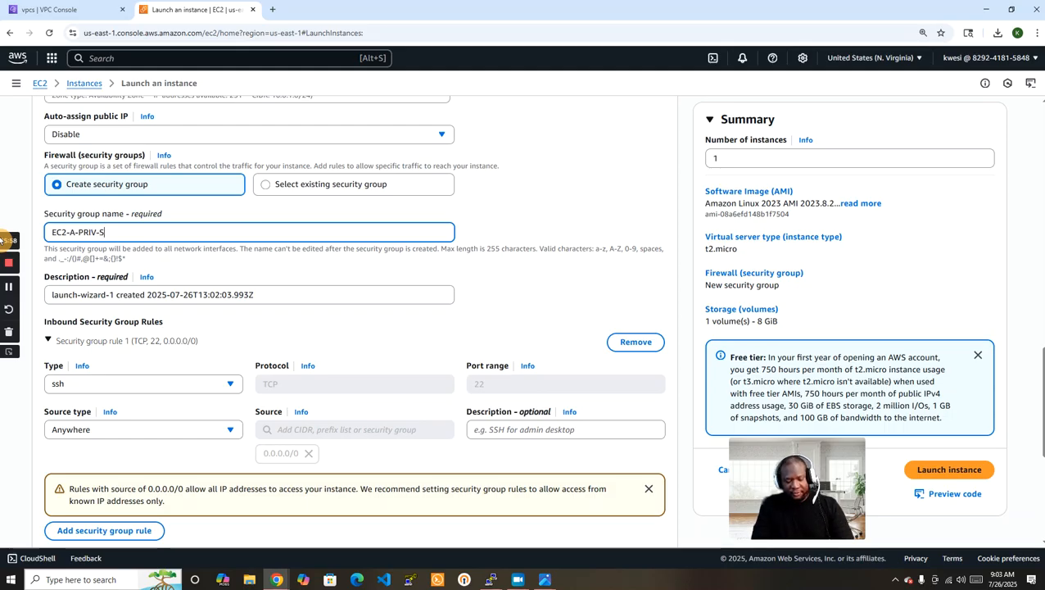
{"action": "type", "text": "G"}
{"action": "key", "text": "Tab"}
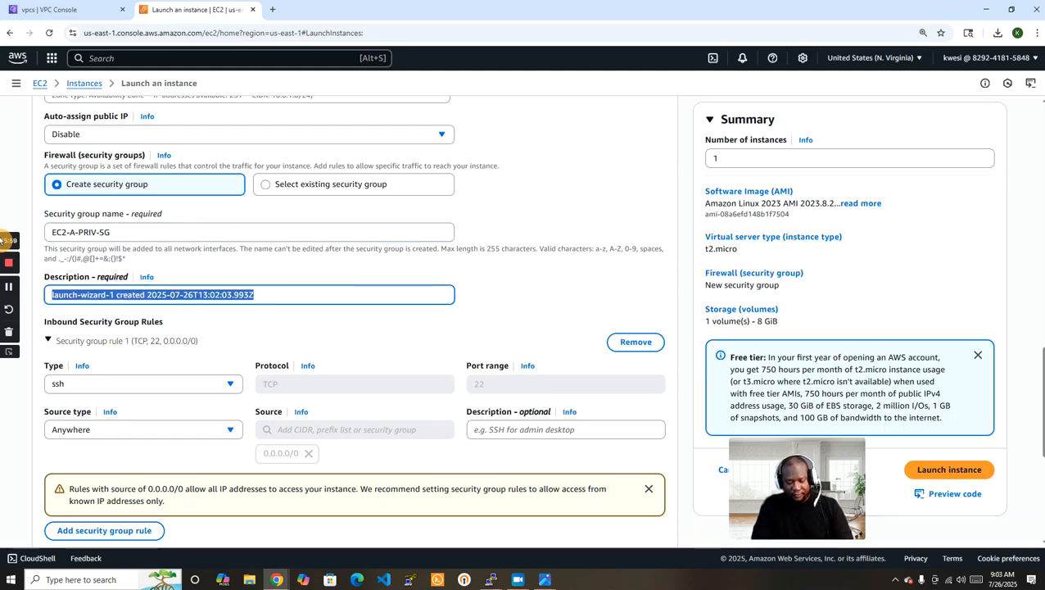
{"action": "type", "text": "EC2-A"}
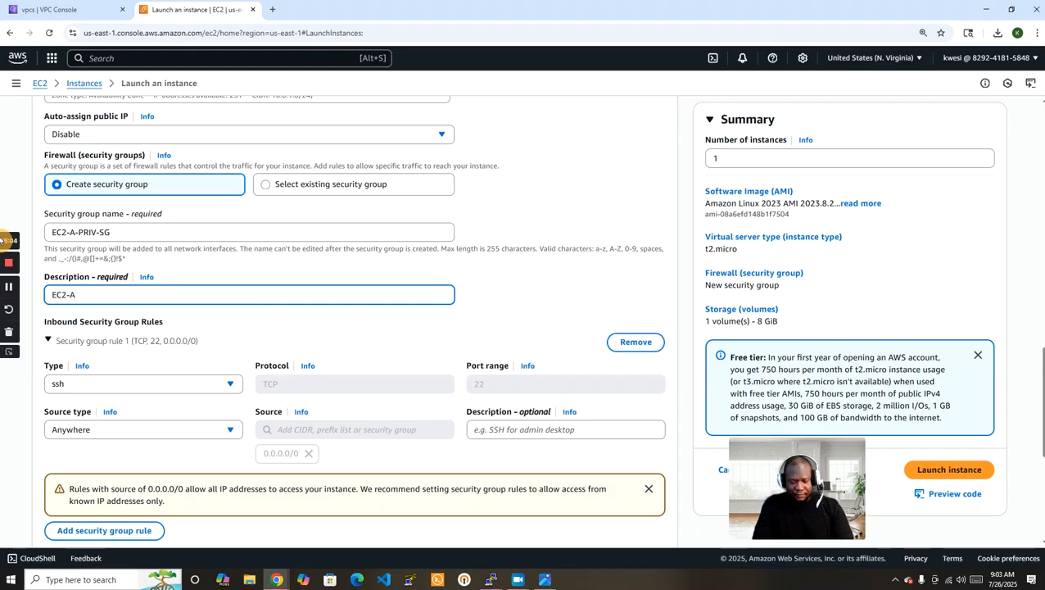
{"action": "type", "text": "-PRIV"}
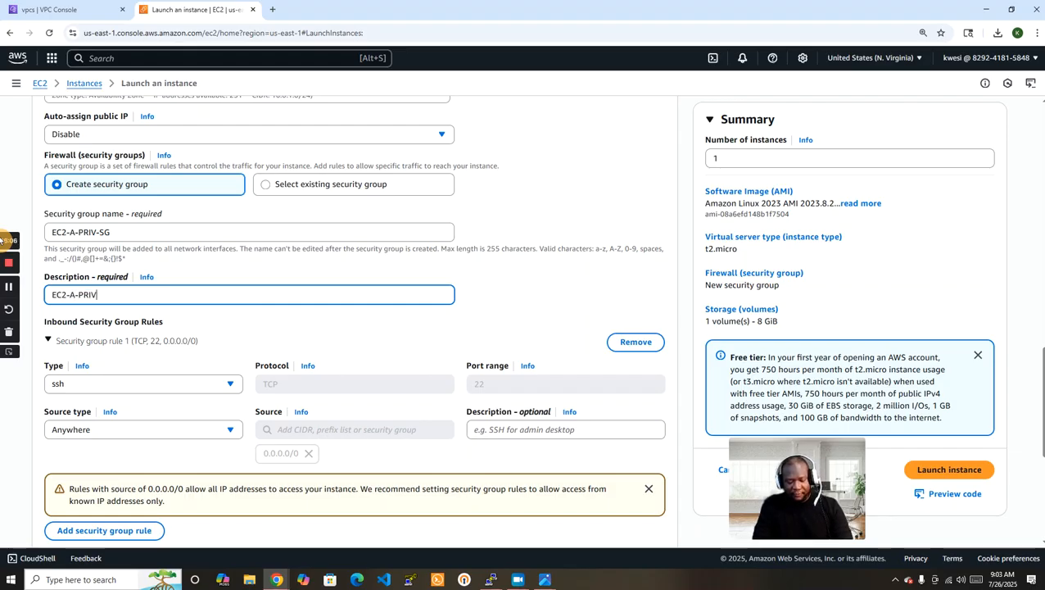
{"action": "type", "text": "-SG"}
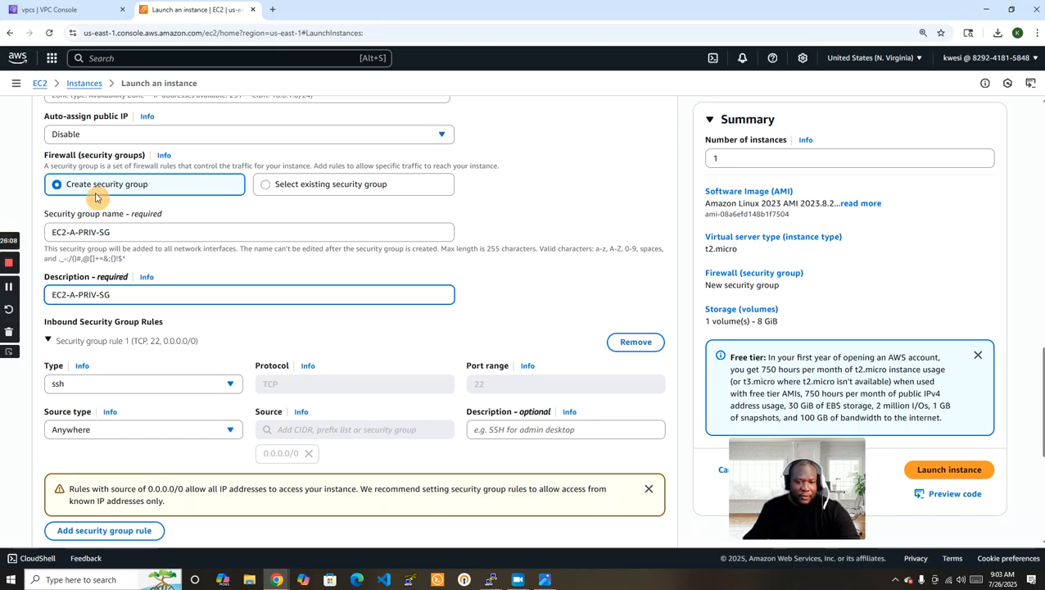
{"action": "left_click", "coordinate": [678, 267]}
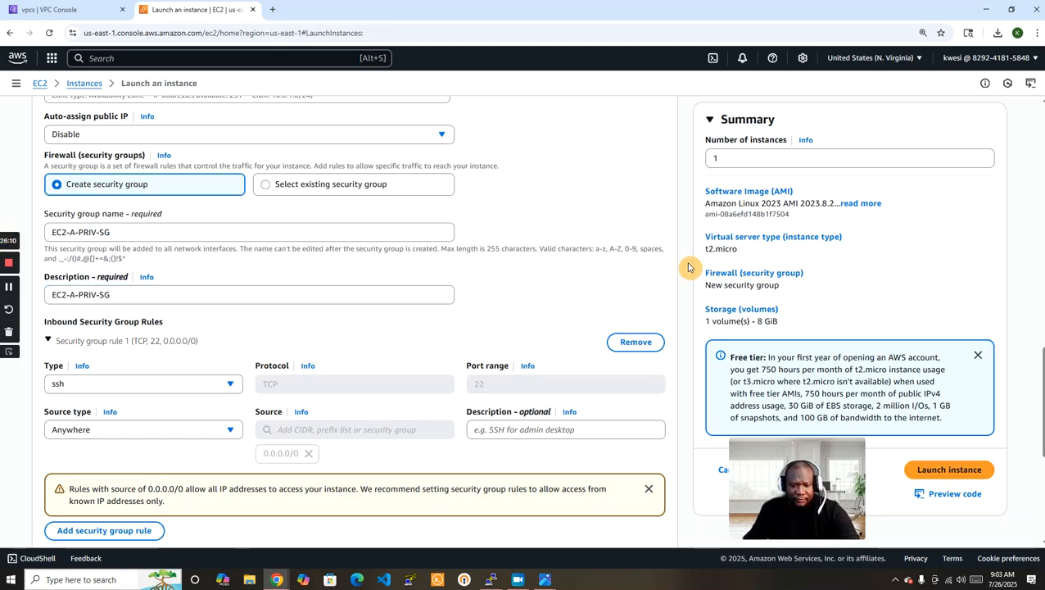
- Restrict the inbound ssh rule to a custom source of 10.0.0.0/16
{"action": "scroll", "coordinate": [689, 268], "scroll_direction": "down", "scroll_amount": 2}
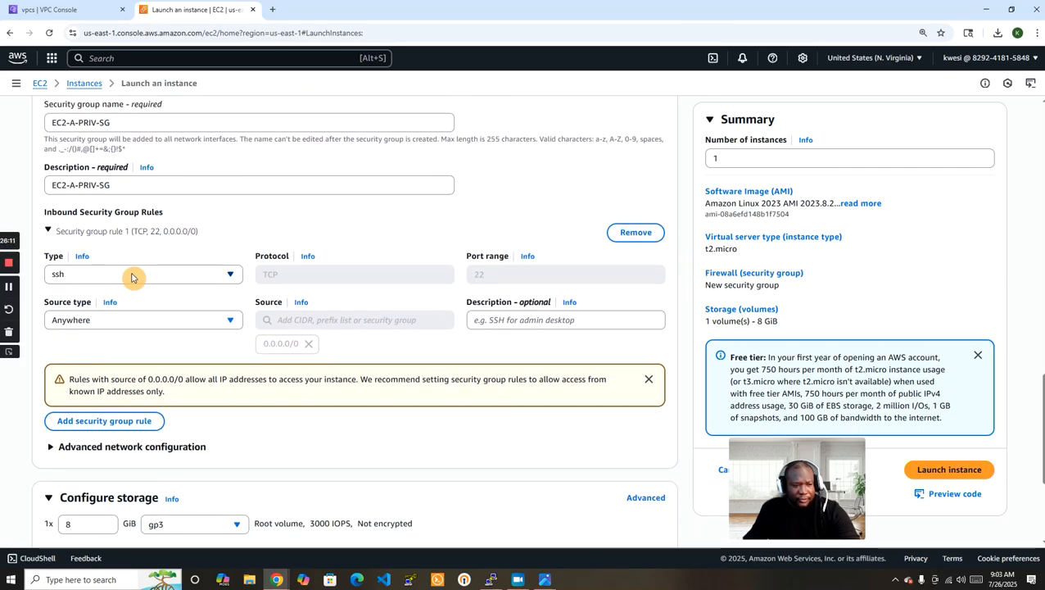
{"action": "left_click", "coordinate": [159, 321]}
{"action": "left_click", "coordinate": [93, 361]}
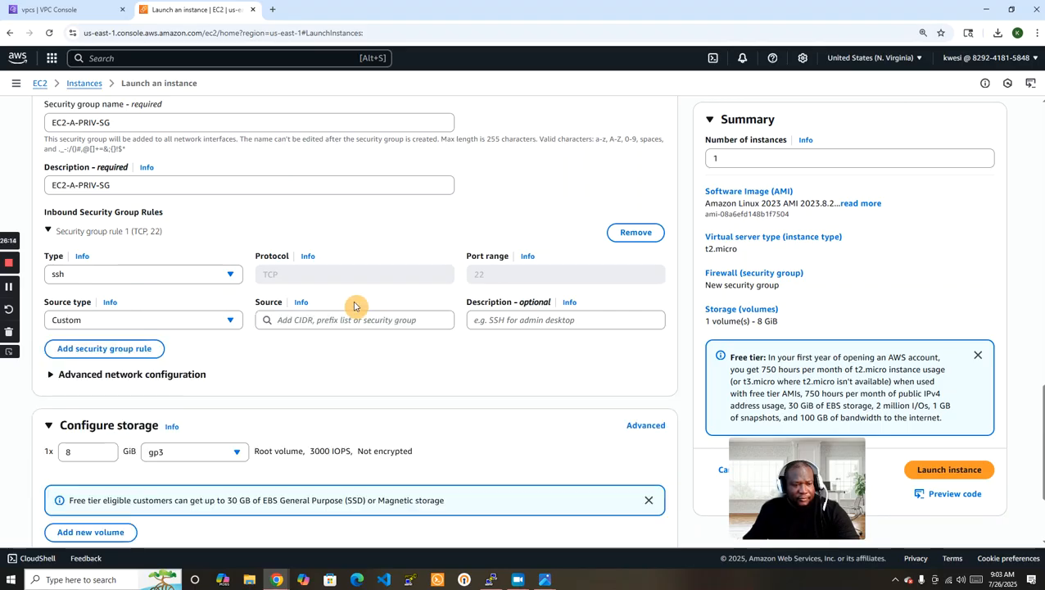
{"action": "left_click", "coordinate": [357, 320]}
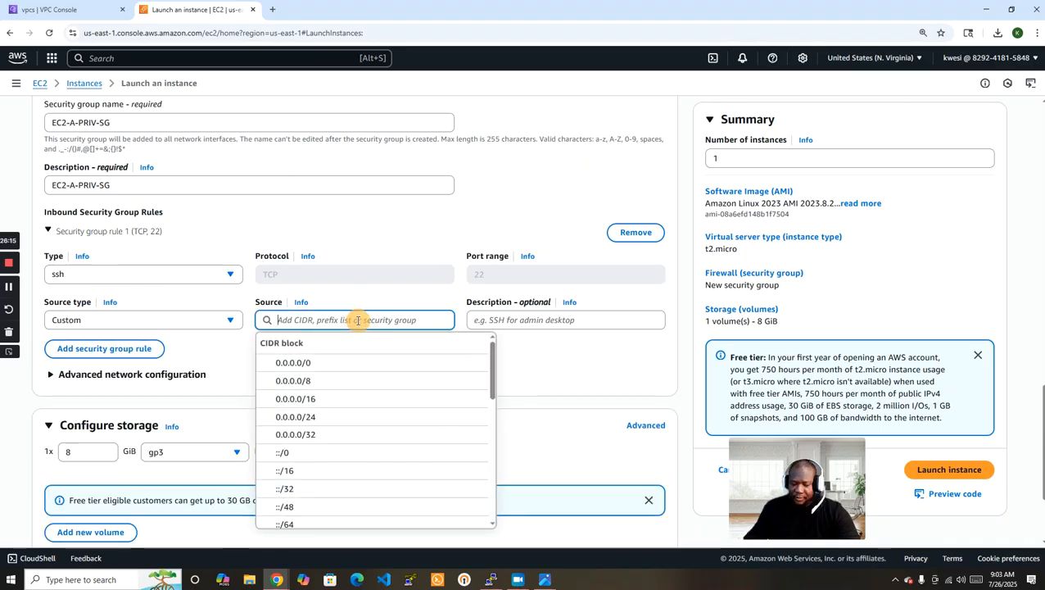
{"action": "type", "text": "10."}
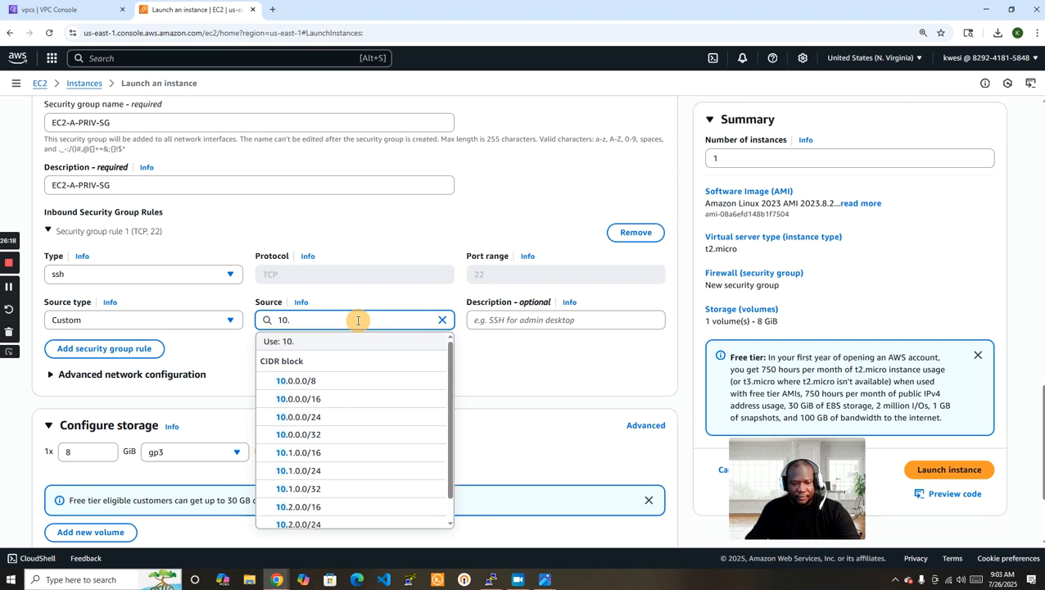
{"action": "type", "text": "0"}
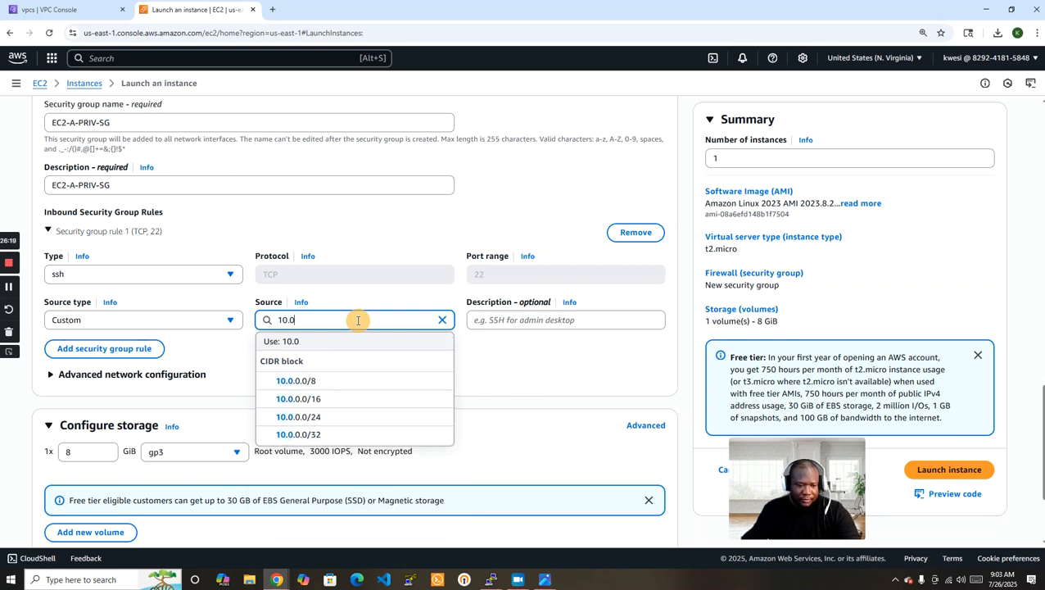
{"action": "left_click", "coordinate": [350, 399]}
{"action": "left_click", "coordinate": [691, 335]}
- Add an inbound All ICMP - IPv4 rule with custom source 10.0.0.0/16 and launch the instance
{"action": "scroll", "coordinate": [690, 335], "scroll_direction": "up", "scroll_amount": 1}
{"action": "scroll", "coordinate": [691, 335], "scroll_direction": "down", "scroll_amount": 2}
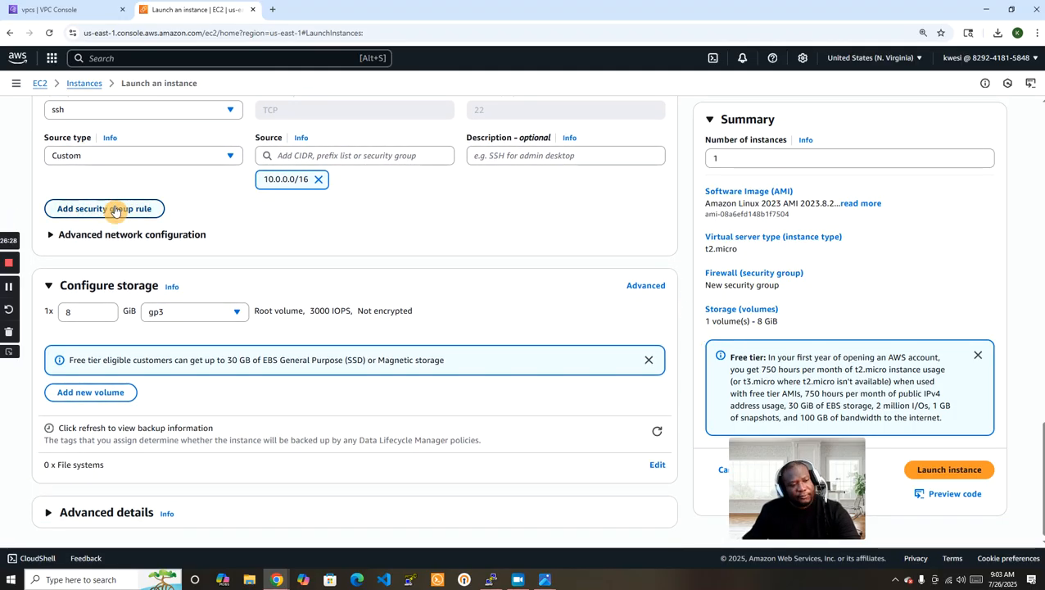
{"action": "left_click", "coordinate": [115, 208]}
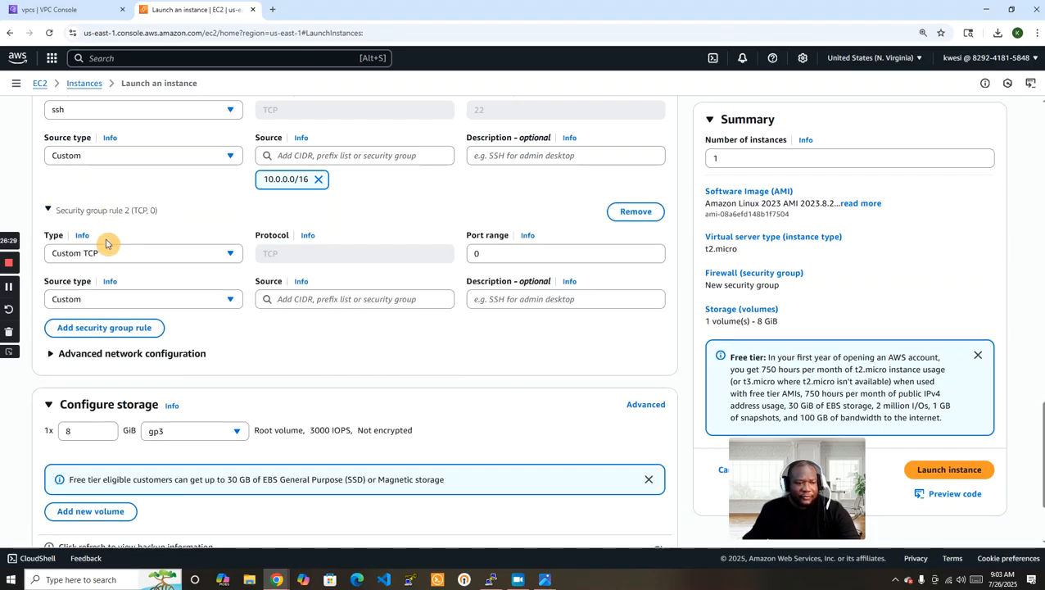
{"action": "left_click", "coordinate": [123, 258]}
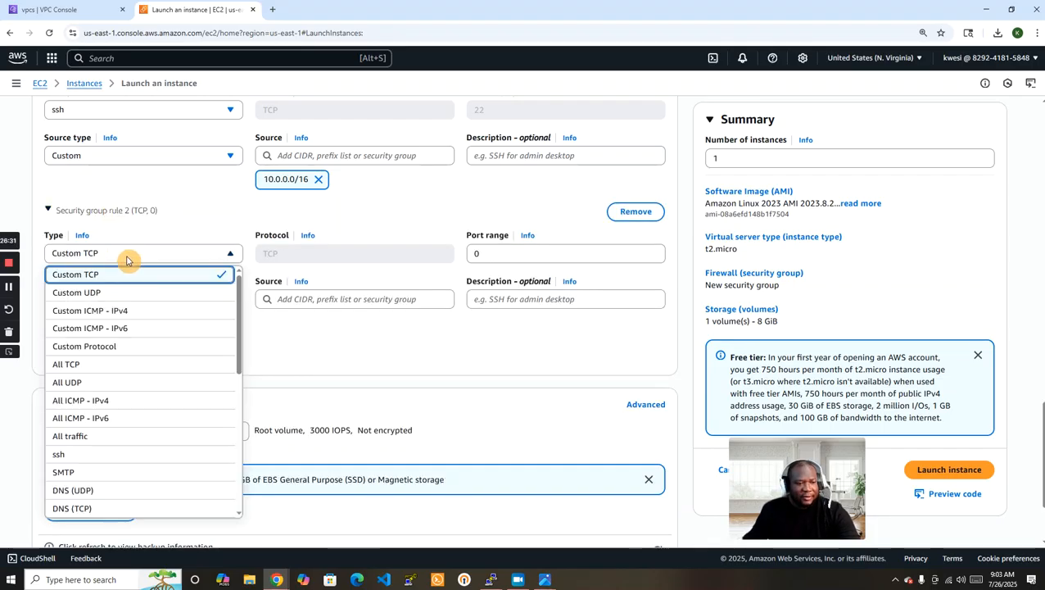
{"action": "left_click", "coordinate": [131, 401]}
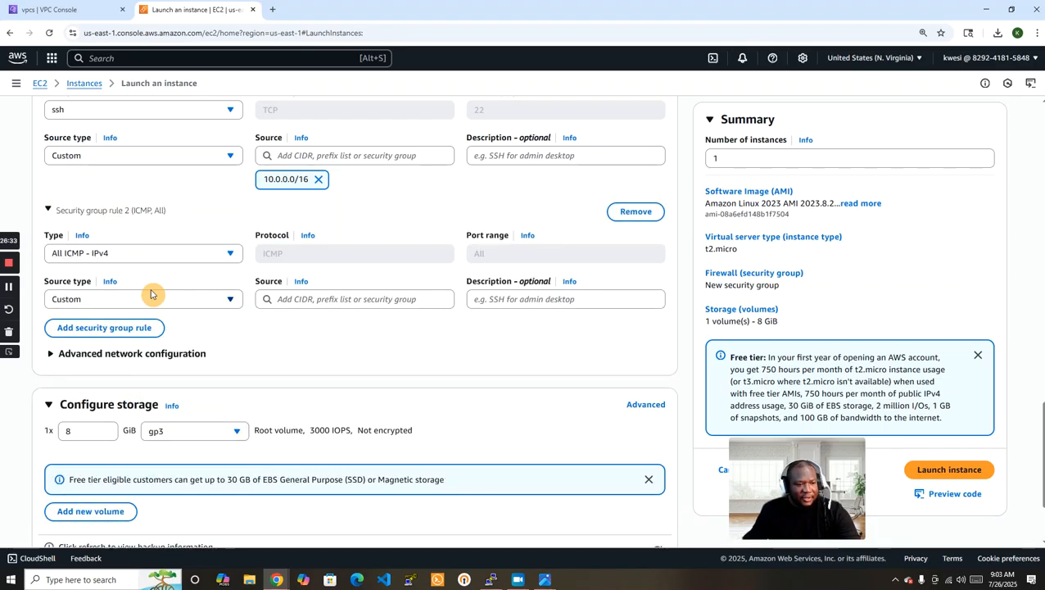
{"action": "left_click", "coordinate": [349, 299]}
{"action": "type", "text": "10.0.0"}
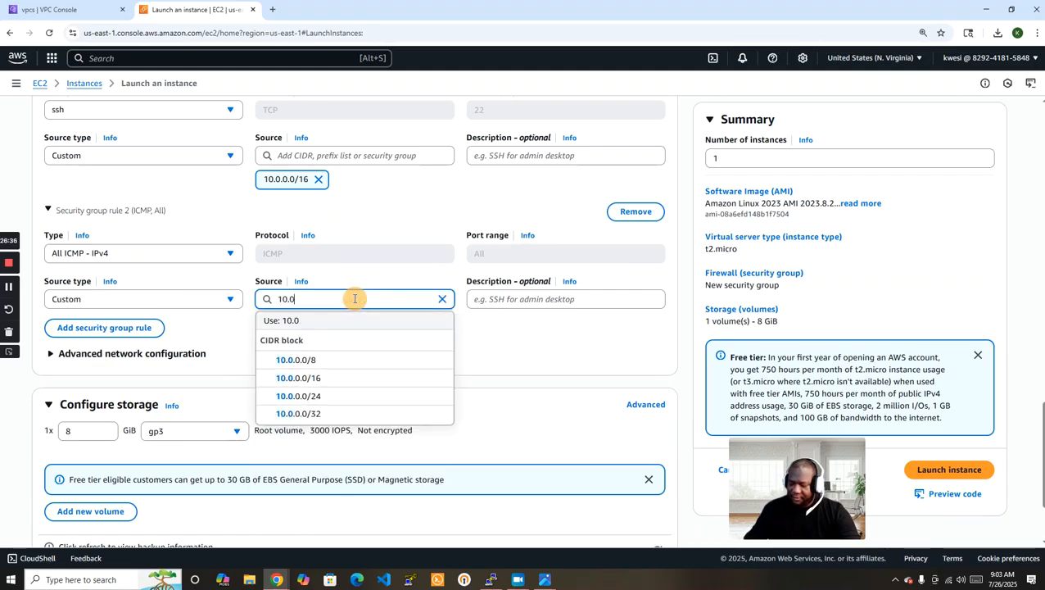
{"action": "left_click", "coordinate": [320, 379]}
{"action": "left_click", "coordinate": [927, 471]}
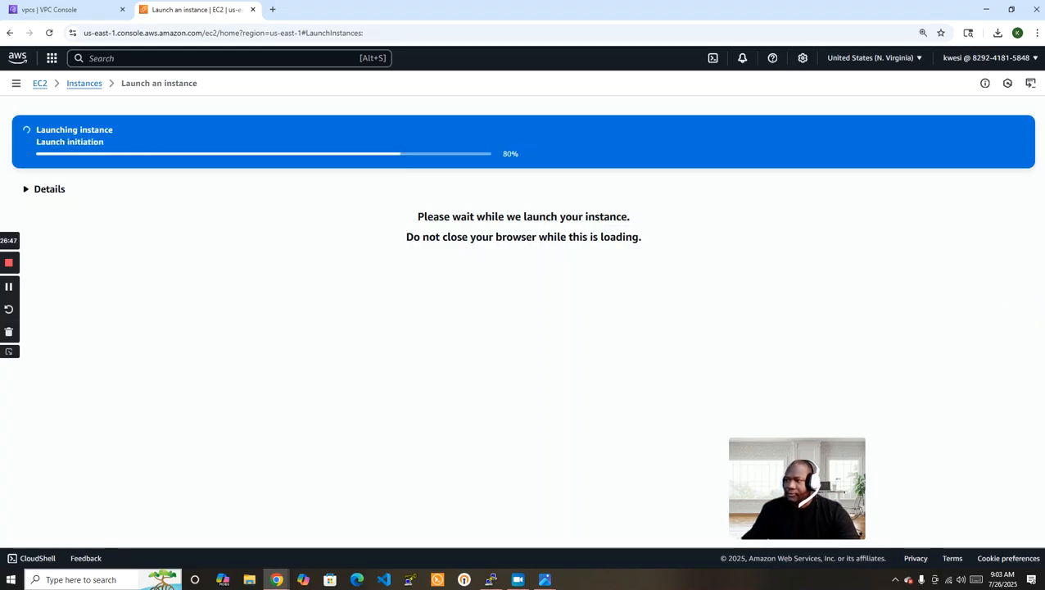
- Bring up the lab setup diagram transit.PNG in the image viewer at full size to review it, and put it away again
{"action": "left_click_drag", "start_coordinate": [1044, 123], "coordinate": [597, 109]}
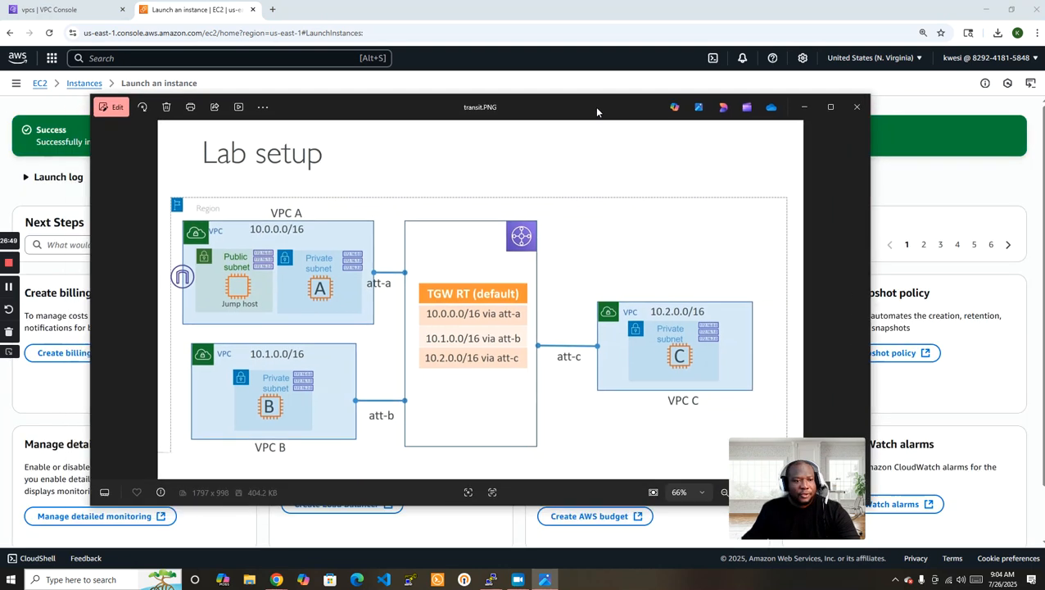
{"action": "left_click", "coordinate": [835, 110]}
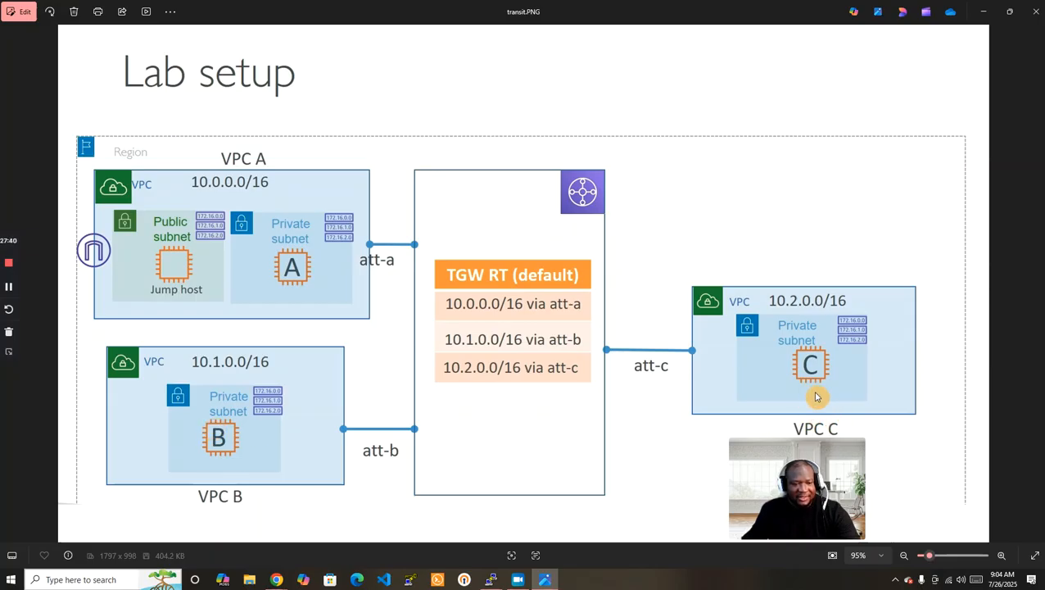
{"action": "left_click_drag", "start_coordinate": [720, 23], "coordinate": [738, 588]}
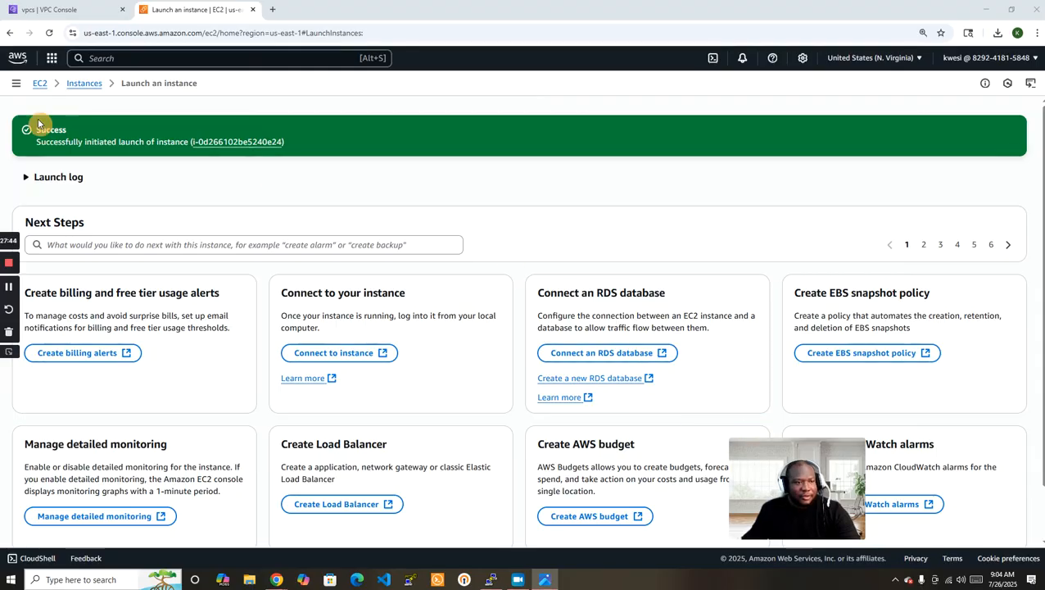
- Go to the EC2 instances list, refresh it and deselect the EC2-A instance
{"action": "left_click", "coordinate": [84, 83]}
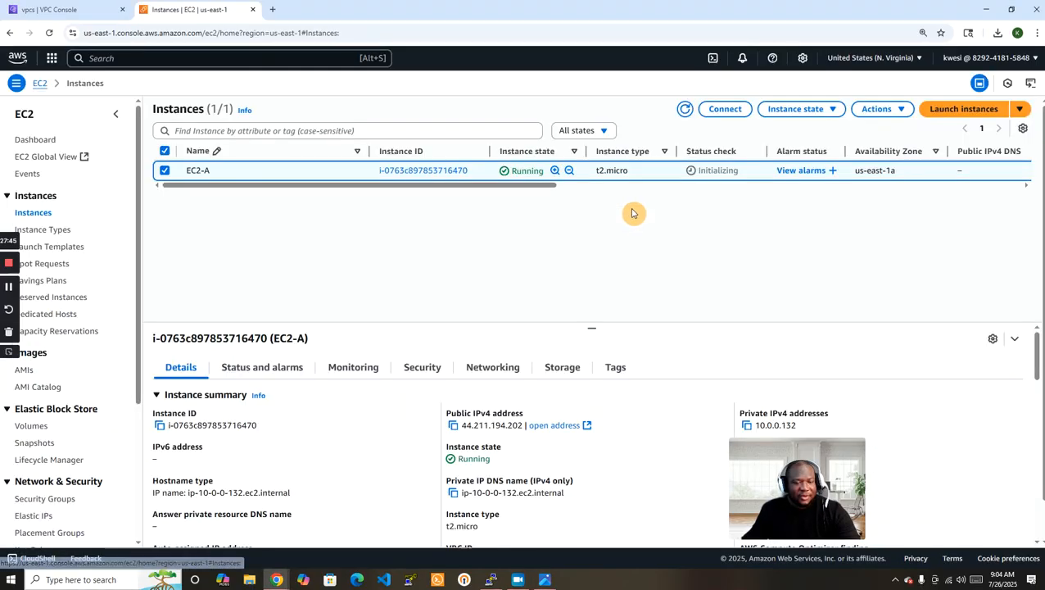
{"action": "left_click", "coordinate": [688, 114]}
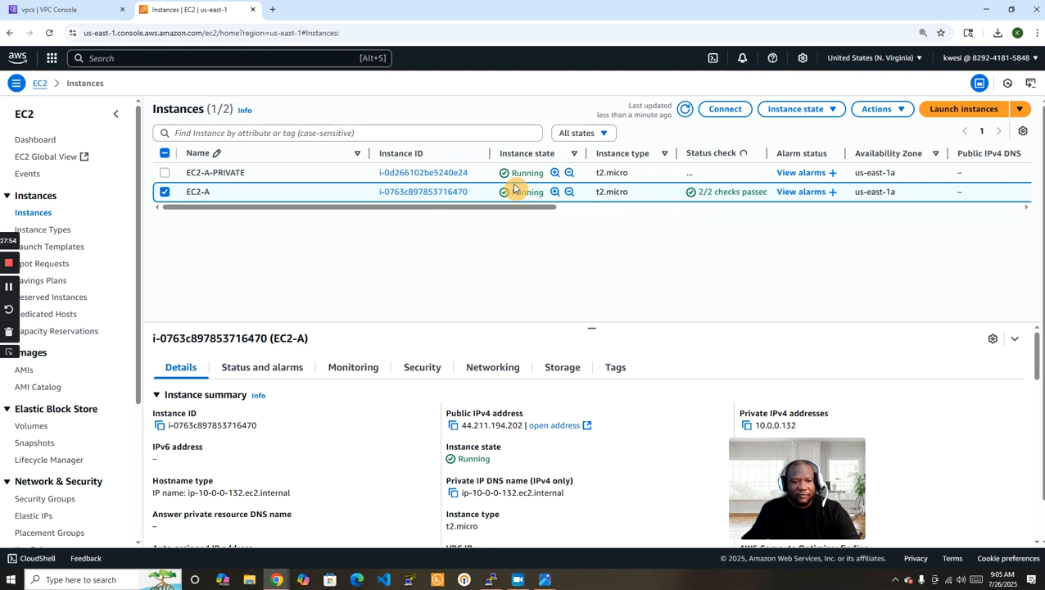
{"action": "left_click", "coordinate": [165, 191]}
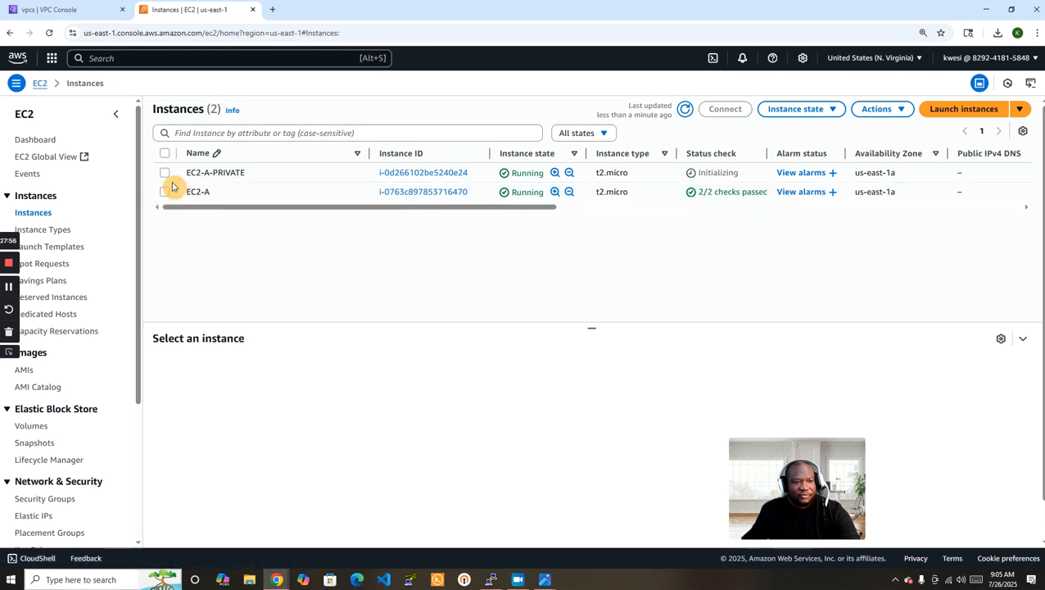
{"action": "left_click", "coordinate": [164, 174]}
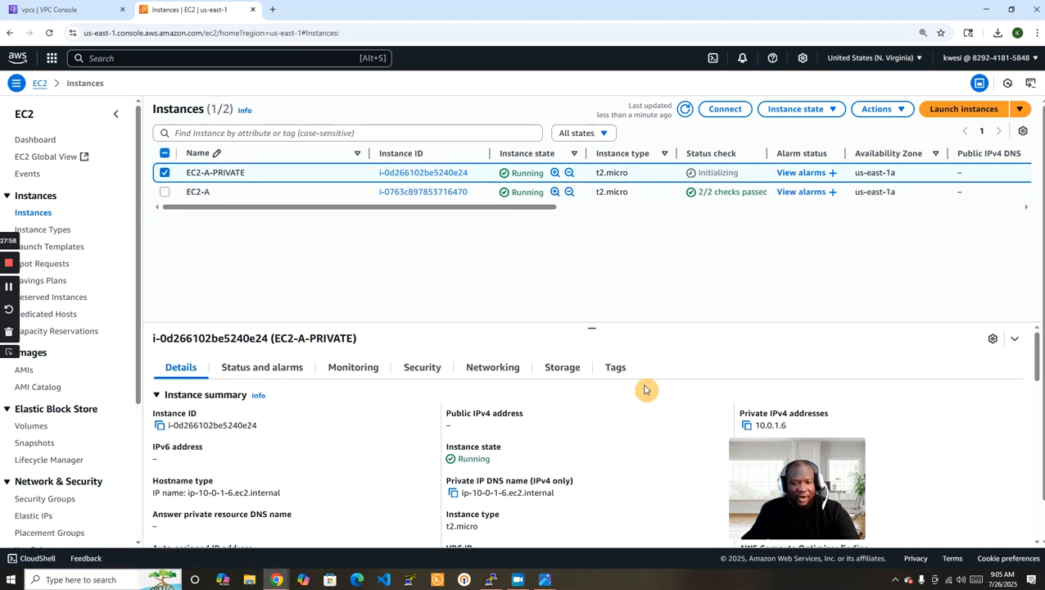
{"action": "left_click", "coordinate": [747, 428]}
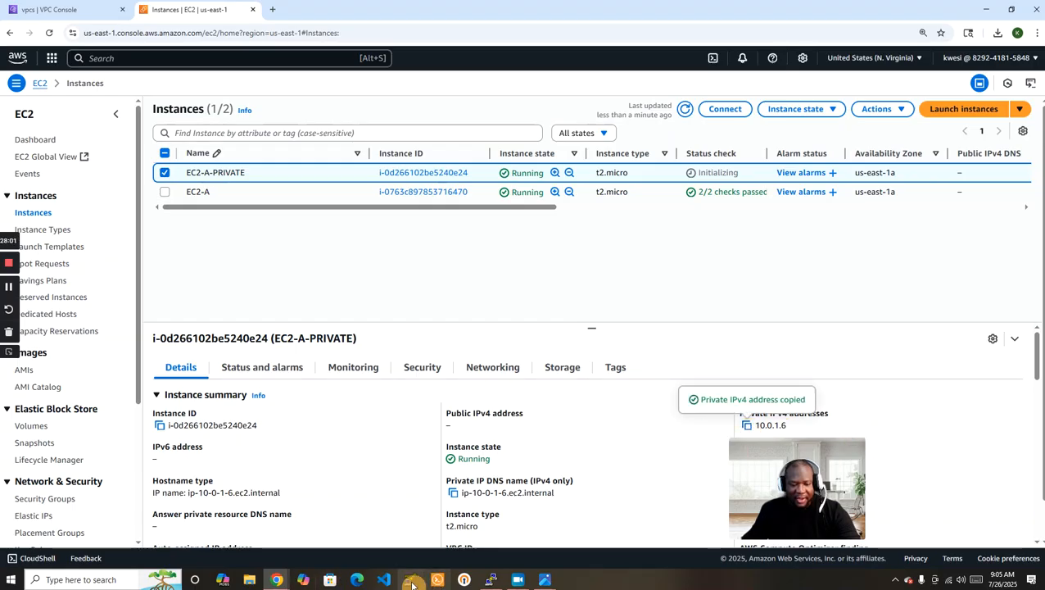
{"action": "left_click", "coordinate": [489, 582]}
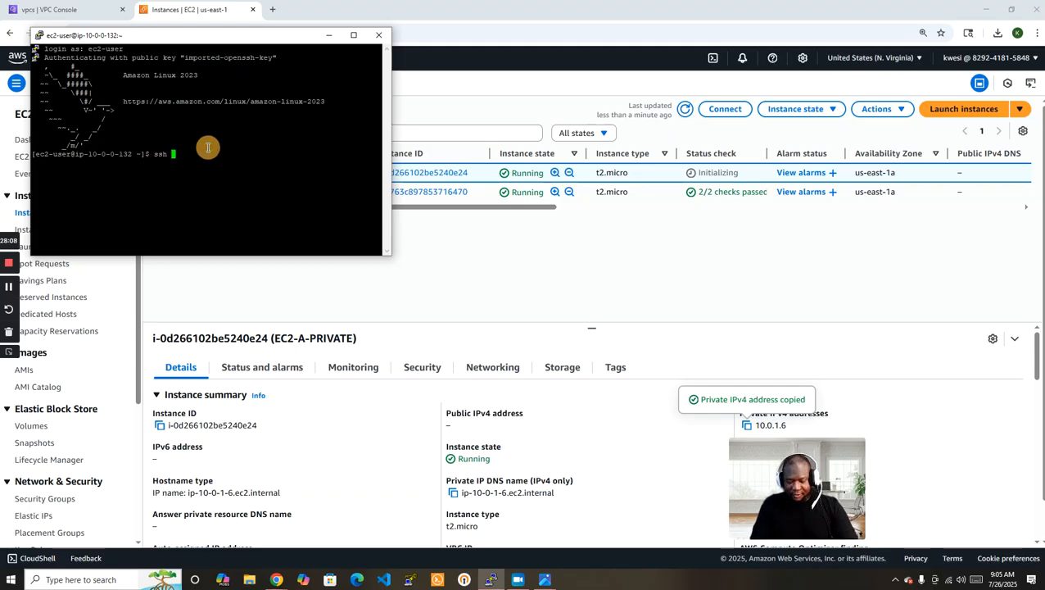
{"action": "type", "text": "ec2-user@10.0.1.6"}
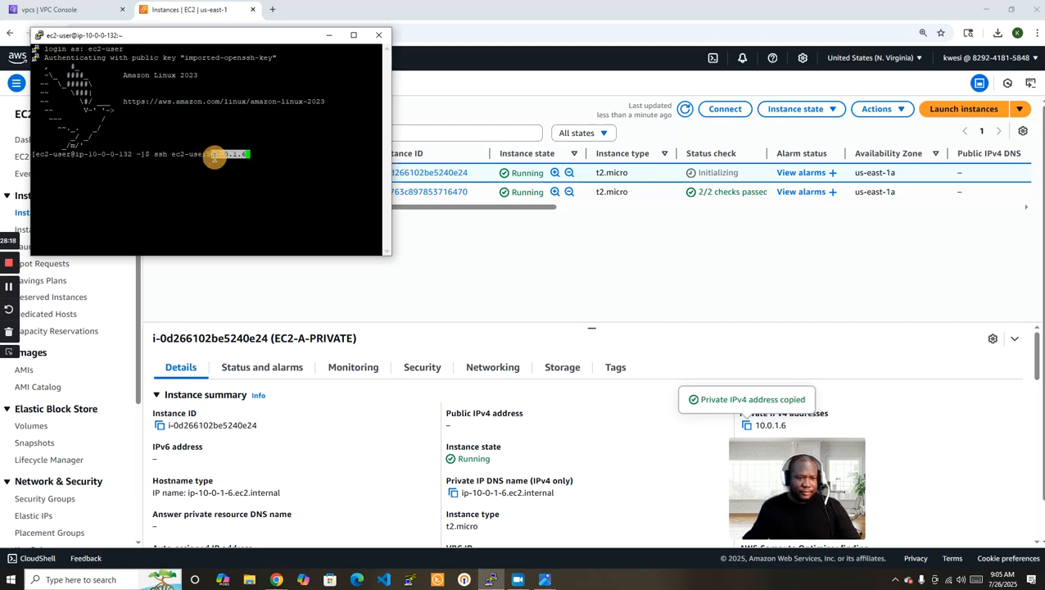
{"action": "key", "text": "Return"}
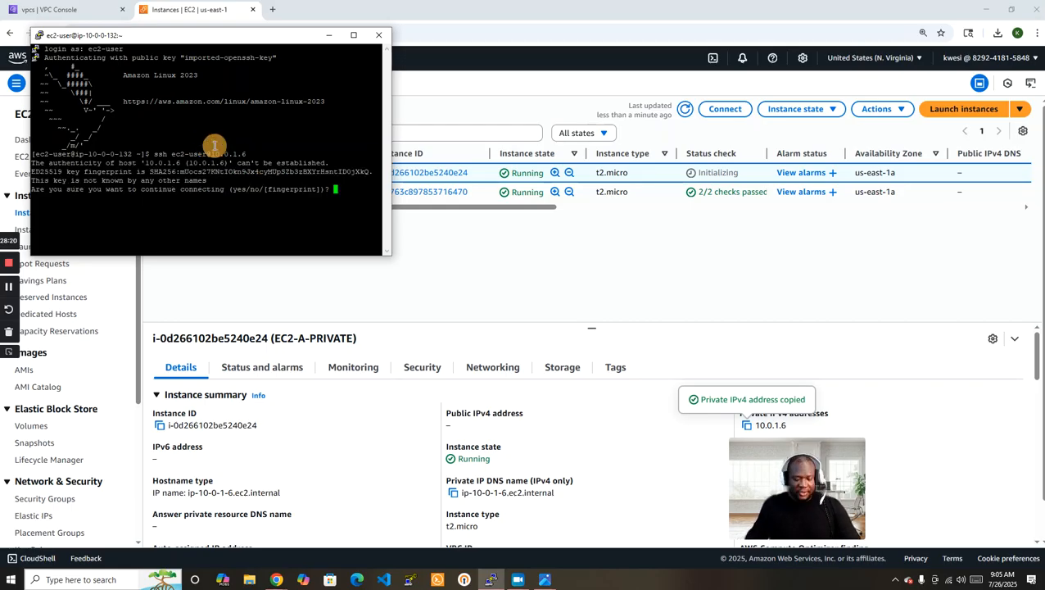
{"action": "type", "text": "yes"}
{"action": "key", "text": "Return"}
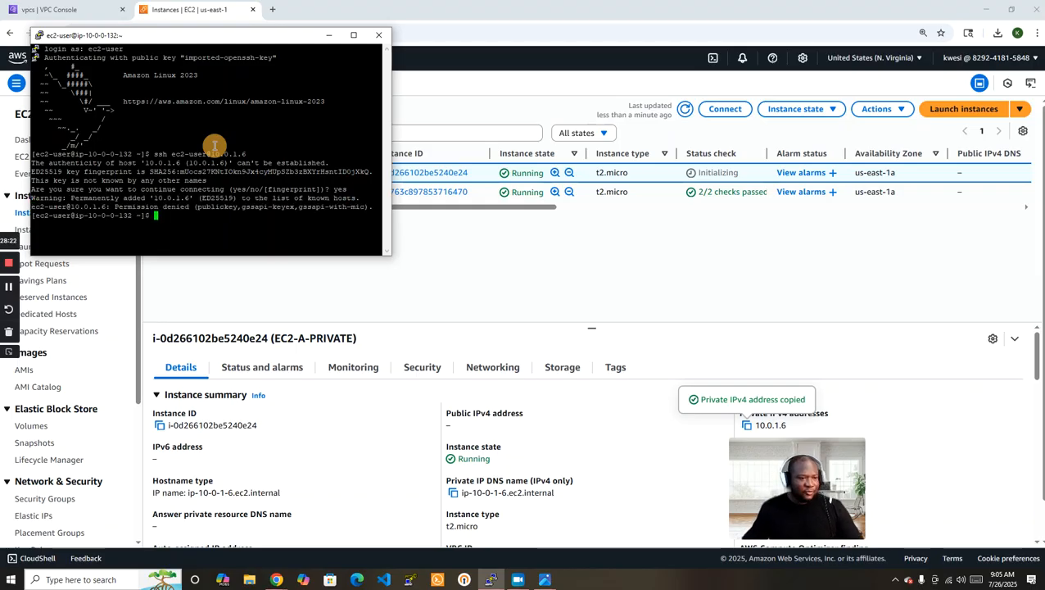
- Reposition, enlarge and clear the terminal, and open a new file key.pem in vim in insert mode
{"action": "left_click_drag", "start_coordinate": [278, 36], "coordinate": [337, 33]}
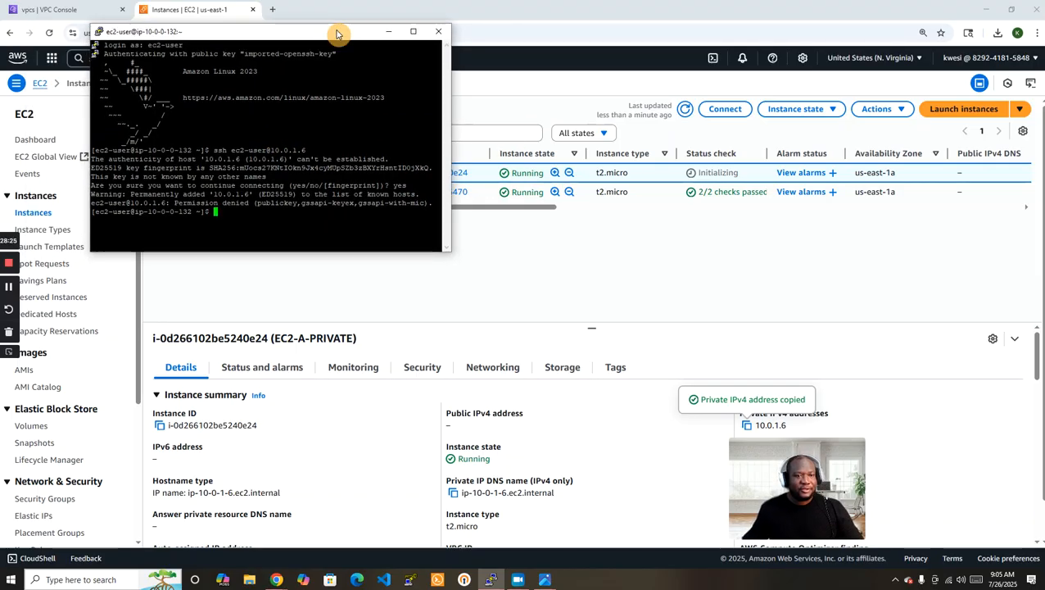
{"action": "left_click_drag", "start_coordinate": [381, 251], "coordinate": [380, 314]}
{"action": "left_click", "coordinate": [355, 269]}
{"action": "key", "text": "Return"}
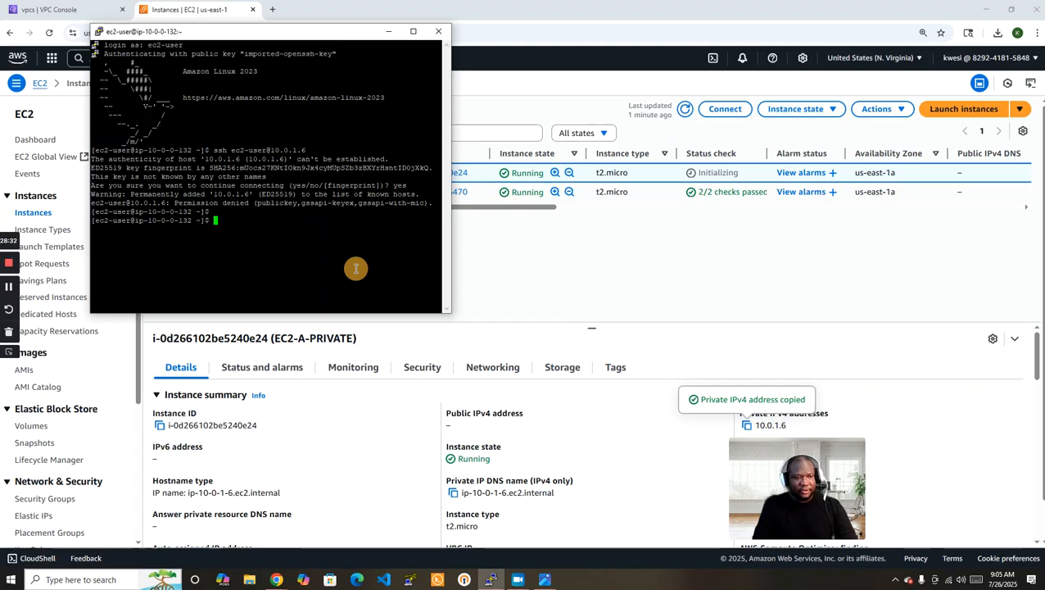
{"action": "key", "text": "ctrl+l"}
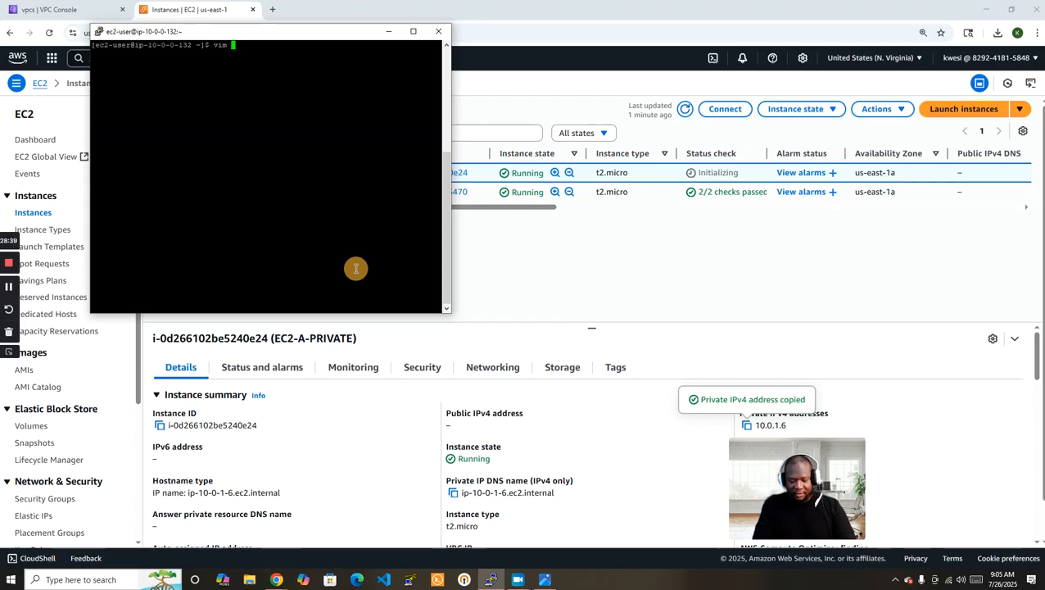
{"action": "type", "text": "ey.pem"}
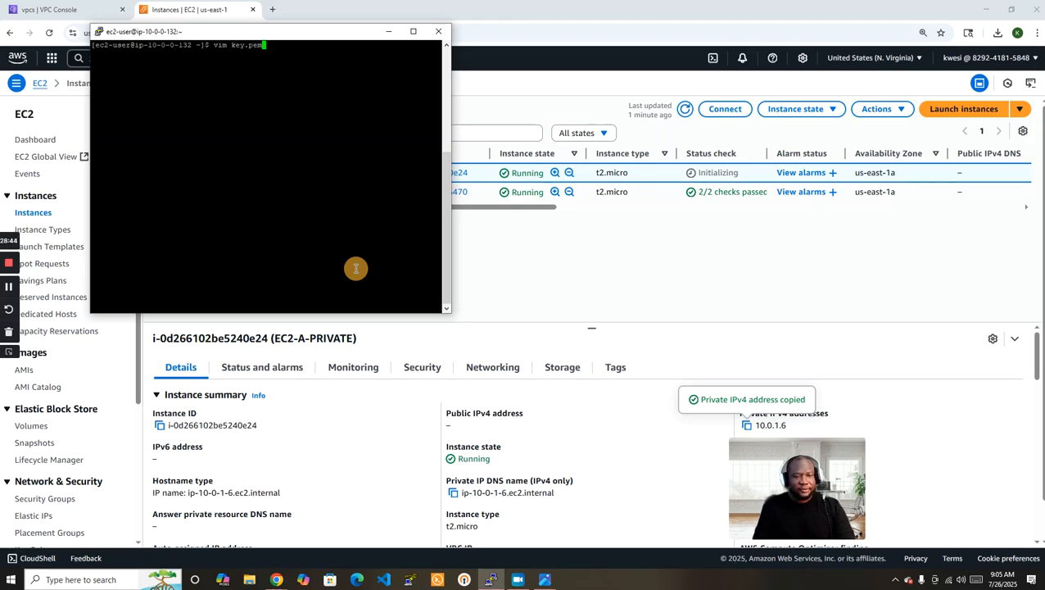
{"action": "key", "text": "Return"}
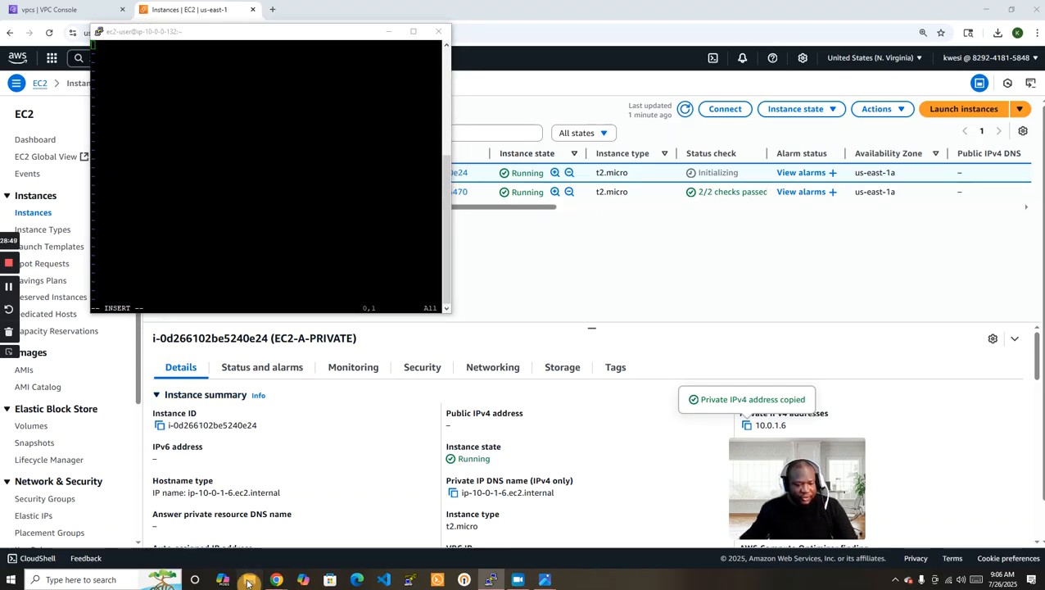
- Open the downloaded EC2-AKEYPAIR.pem in Notepad and copy its entire content
{"action": "left_click", "coordinate": [719, 263]}
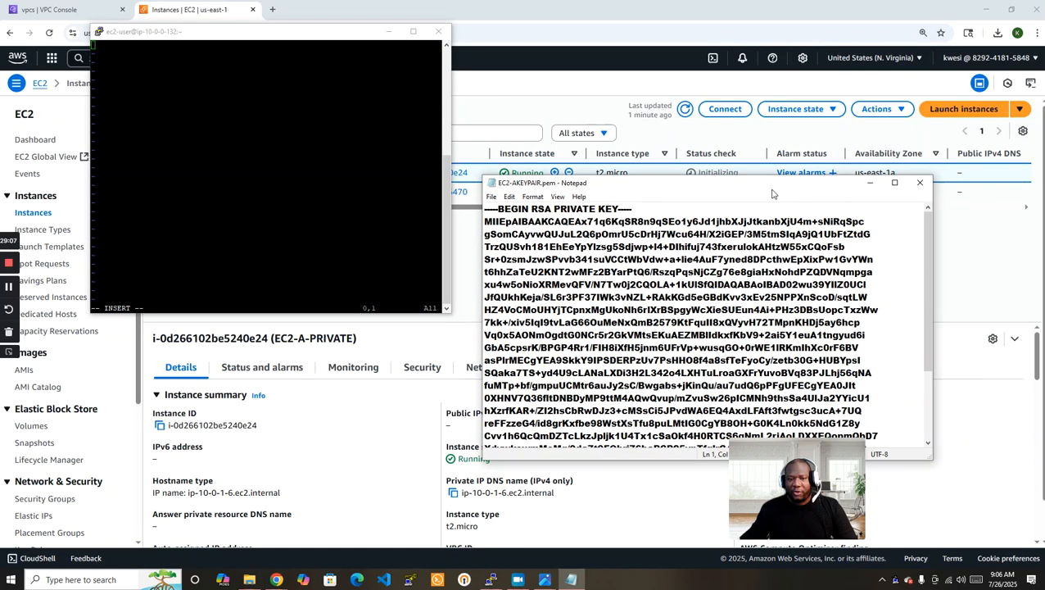
{"action": "left_click_drag", "start_coordinate": [774, 193], "coordinate": [674, 158]}
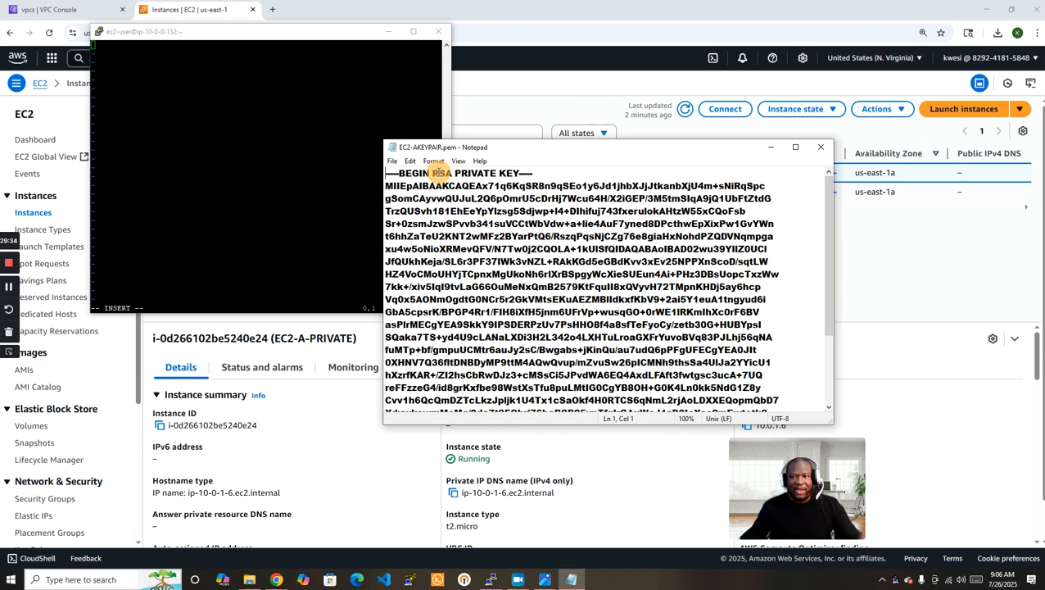
{"action": "left_click", "coordinate": [999, 36]}
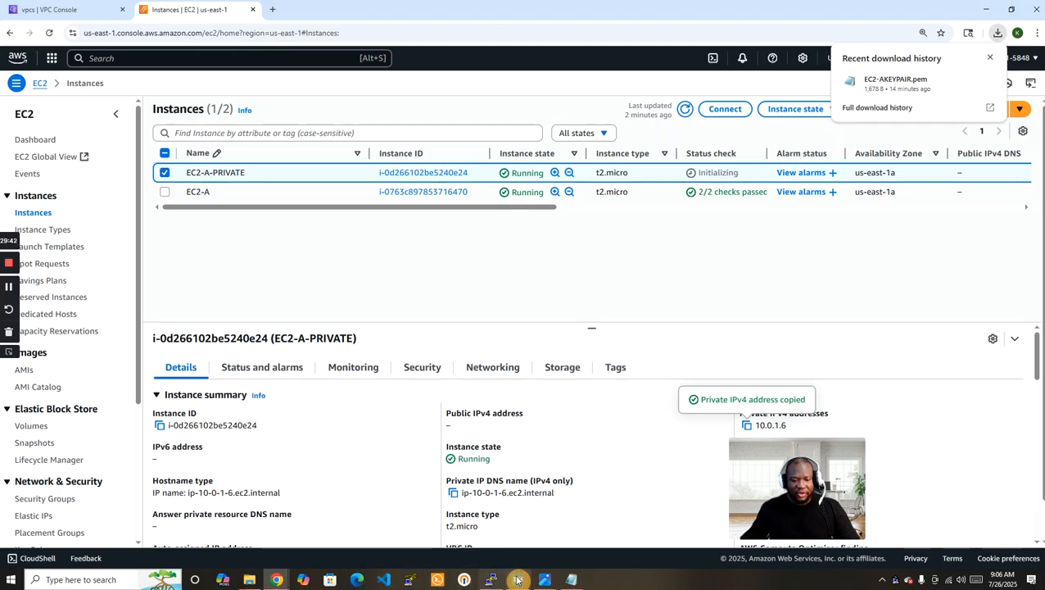
{"action": "left_click", "coordinate": [541, 579]}
{"action": "left_click", "coordinate": [465, 273]}
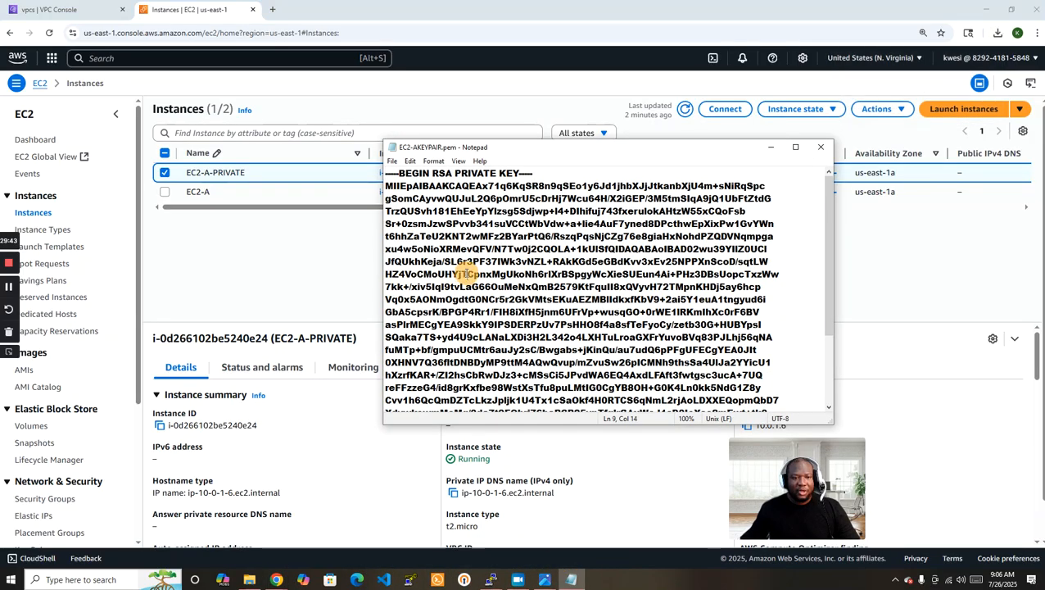
{"action": "key", "text": "ctrl+a"}
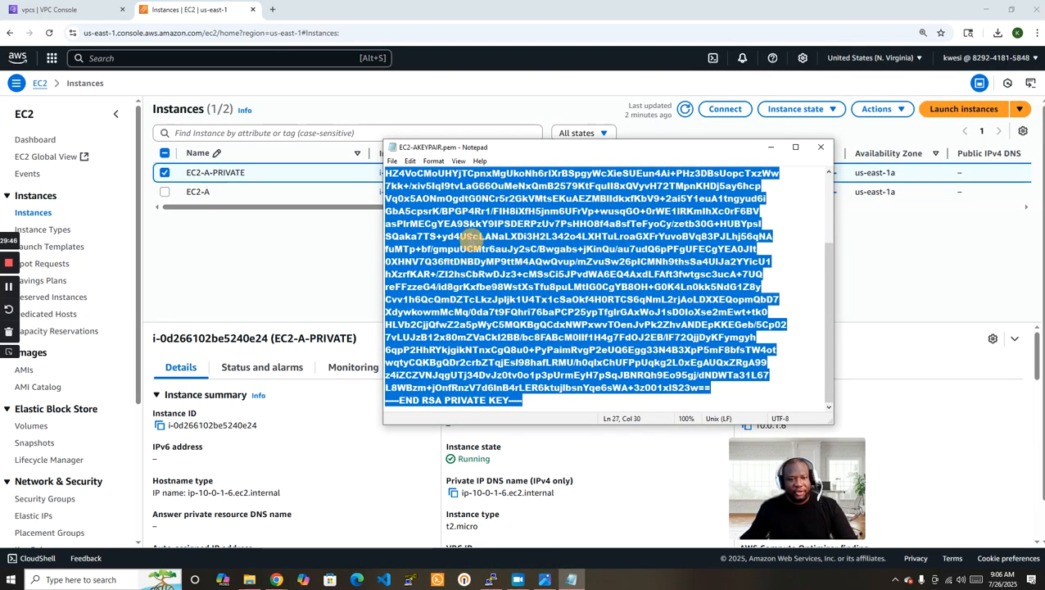
{"action": "right_click", "coordinate": [472, 224]}
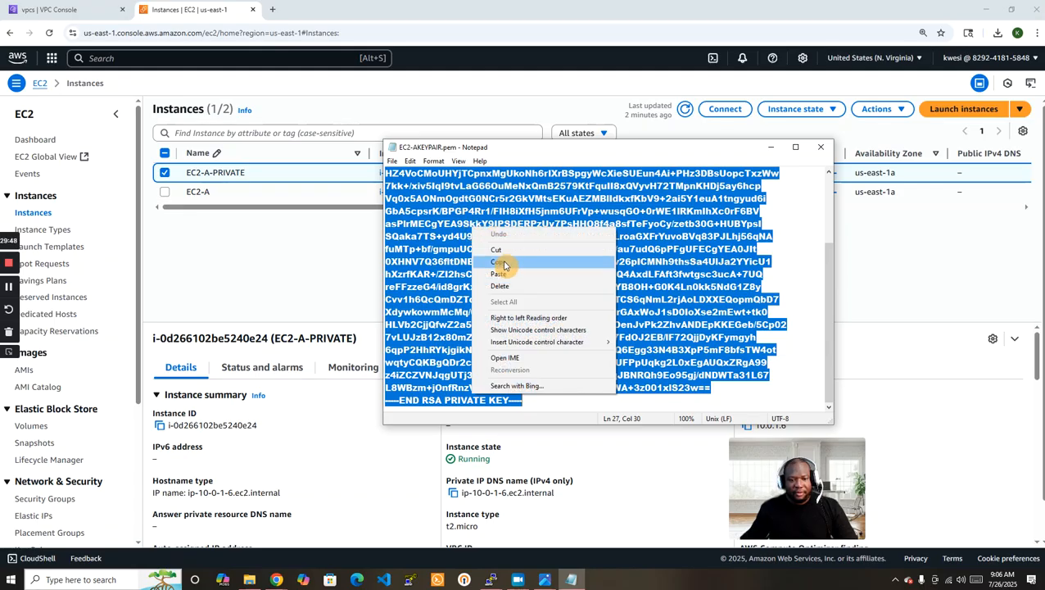
{"action": "left_click", "coordinate": [505, 264]}
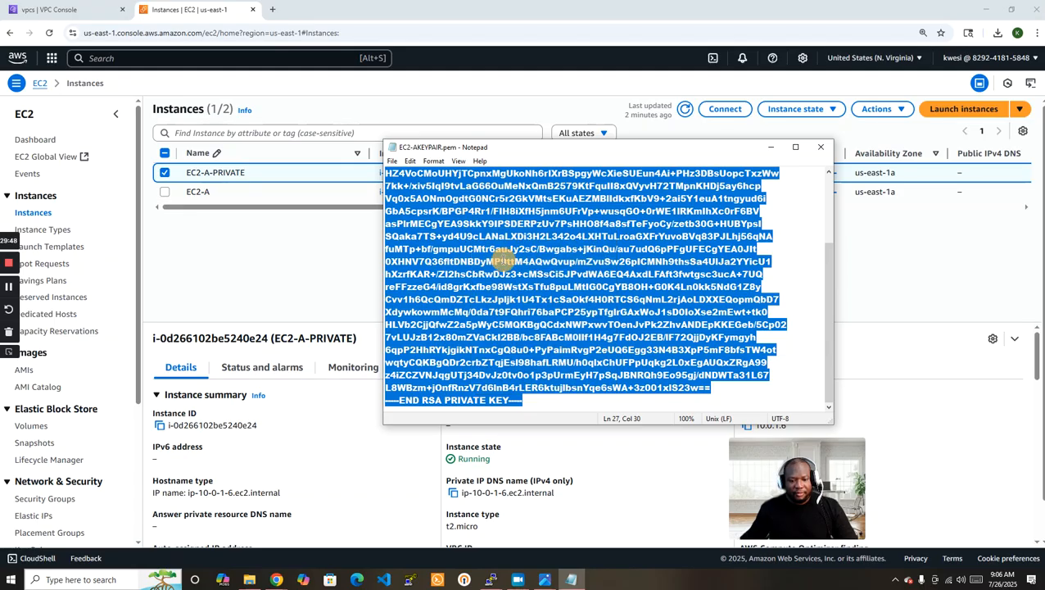
- Paste the copied RSA private key into key.pem in the PuTTY session, and save and quit vim
{"action": "left_click", "coordinate": [492, 579]}
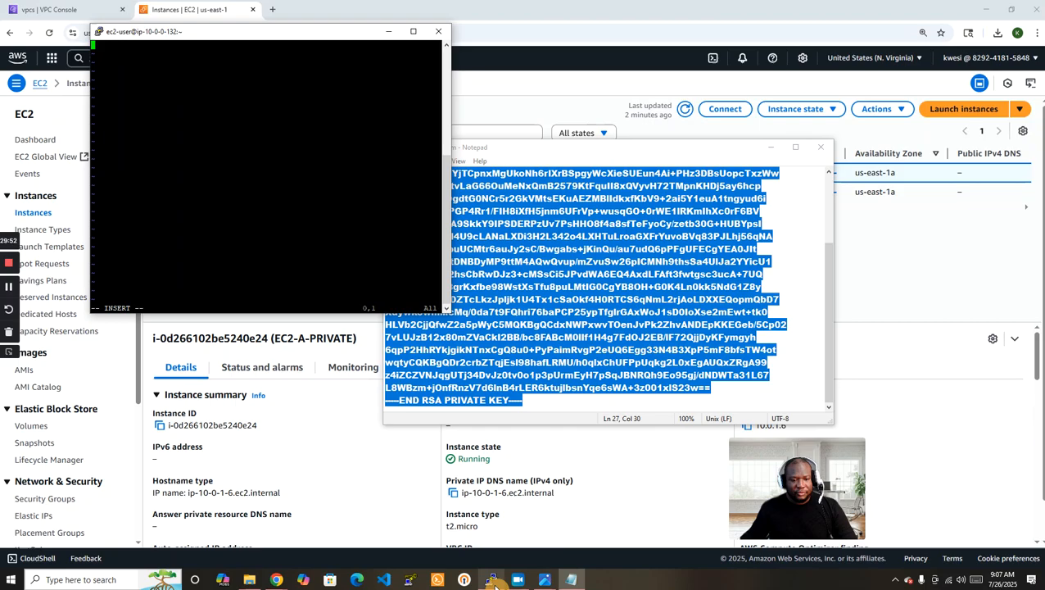
{"action": "right_click", "coordinate": [100, 47]}
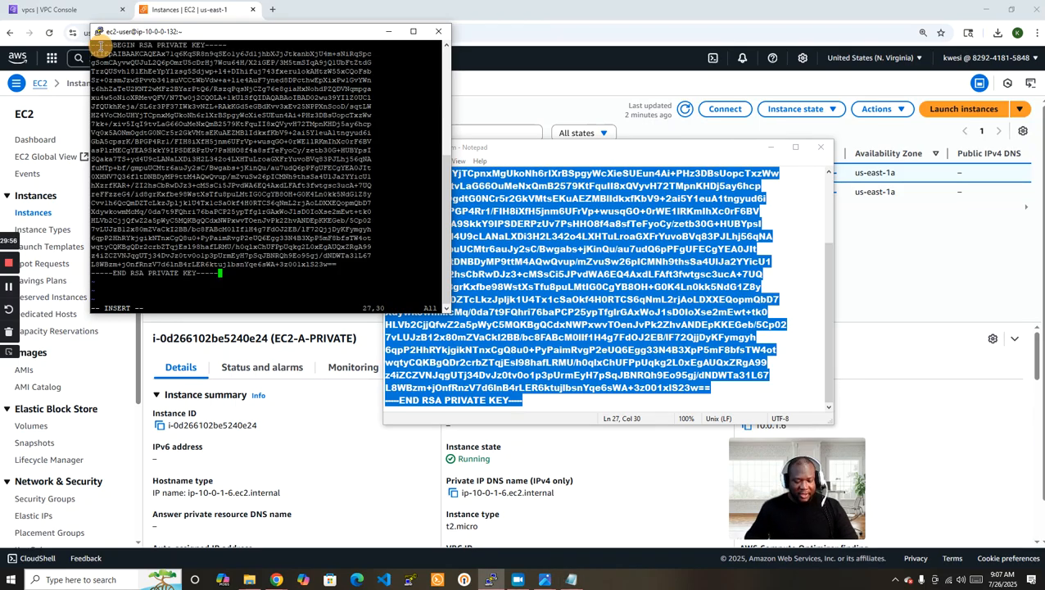
{"action": "key", "text": "Escape"}
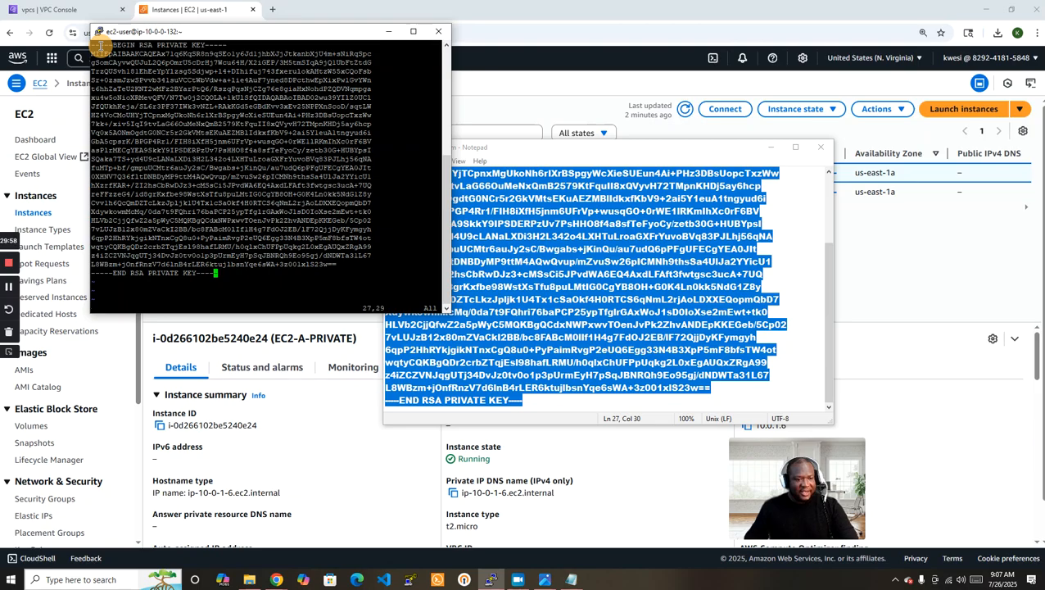
{"action": "type", "text": ":wq"}
{"action": "key", "text": "Return"}
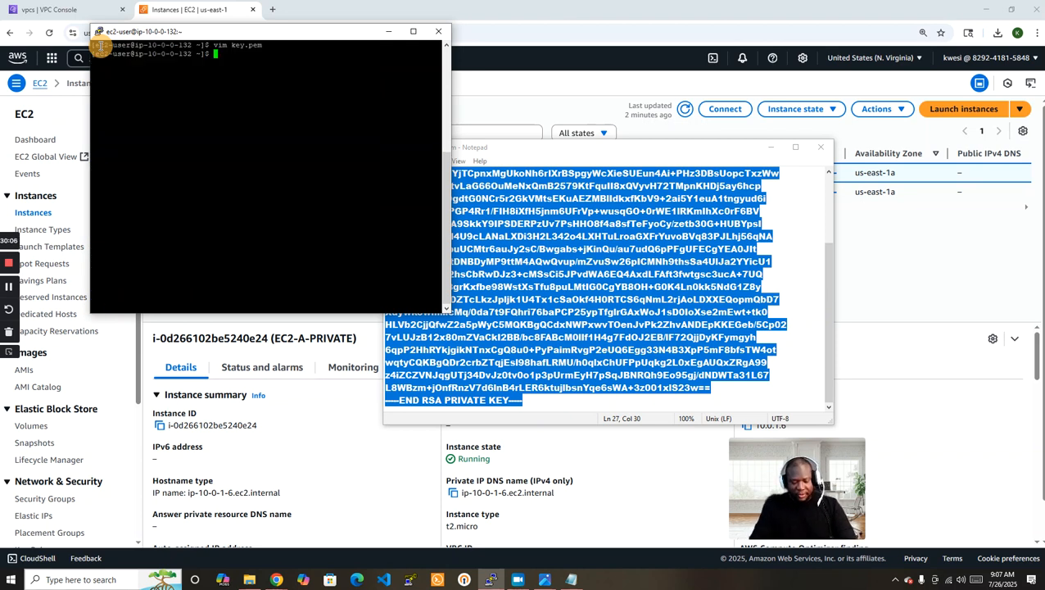
- Make key.pem readable by its owner only with chmod 400
{"action": "type", "text": "ch"}
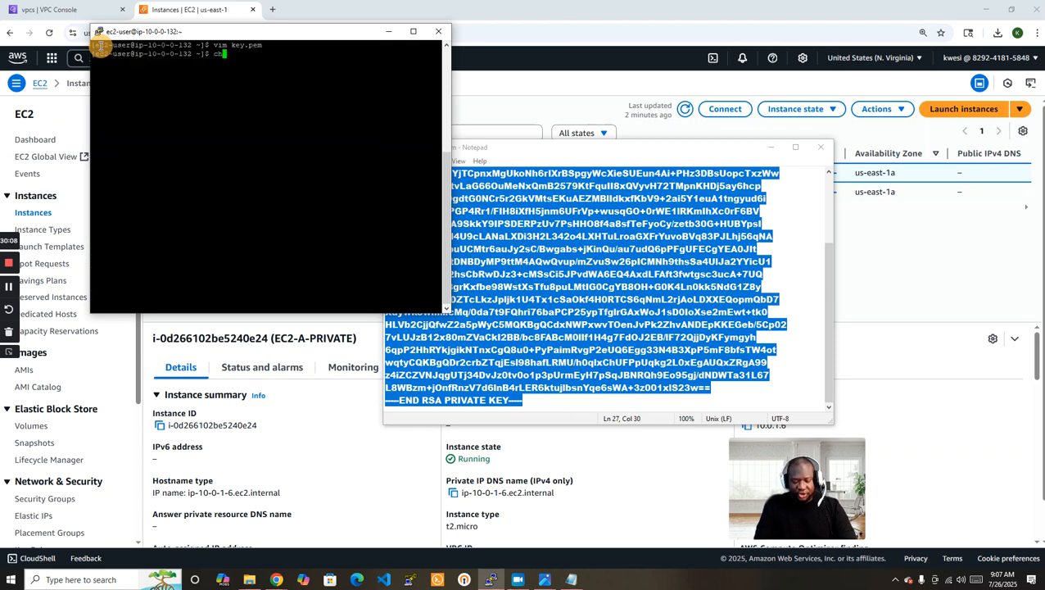
{"action": "type", "text": "mod"}
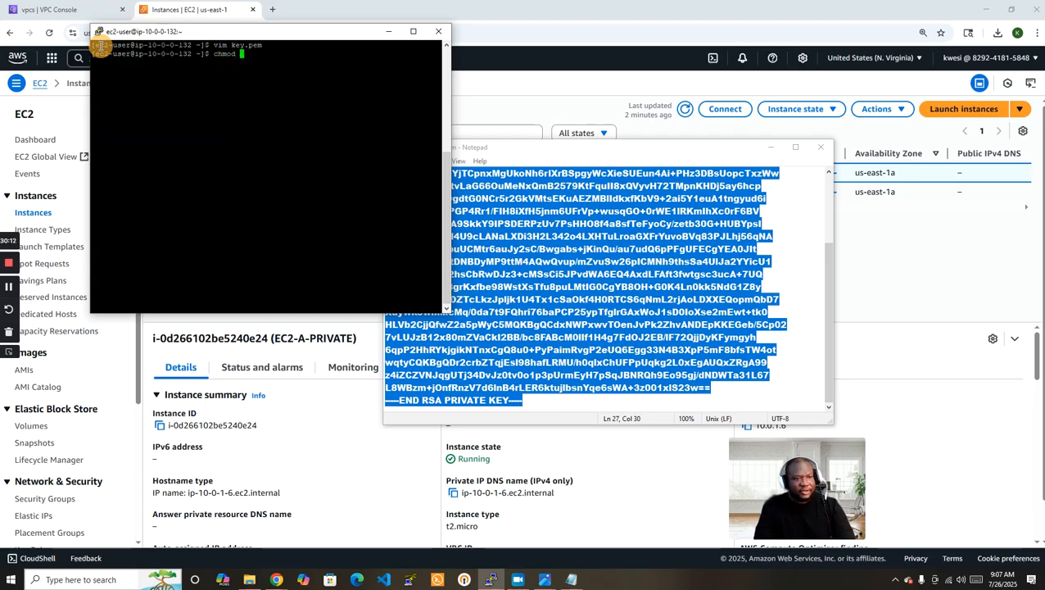
{"action": "type", "text": " 400"}
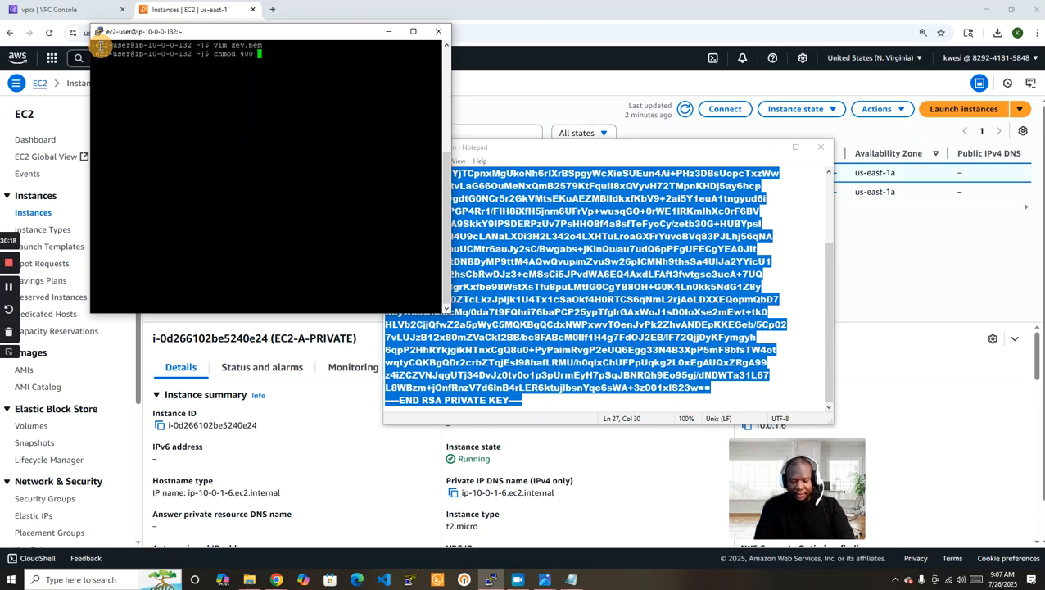
{"action": "type", "text": "key.p"}
{"action": "key", "text": "Return"}
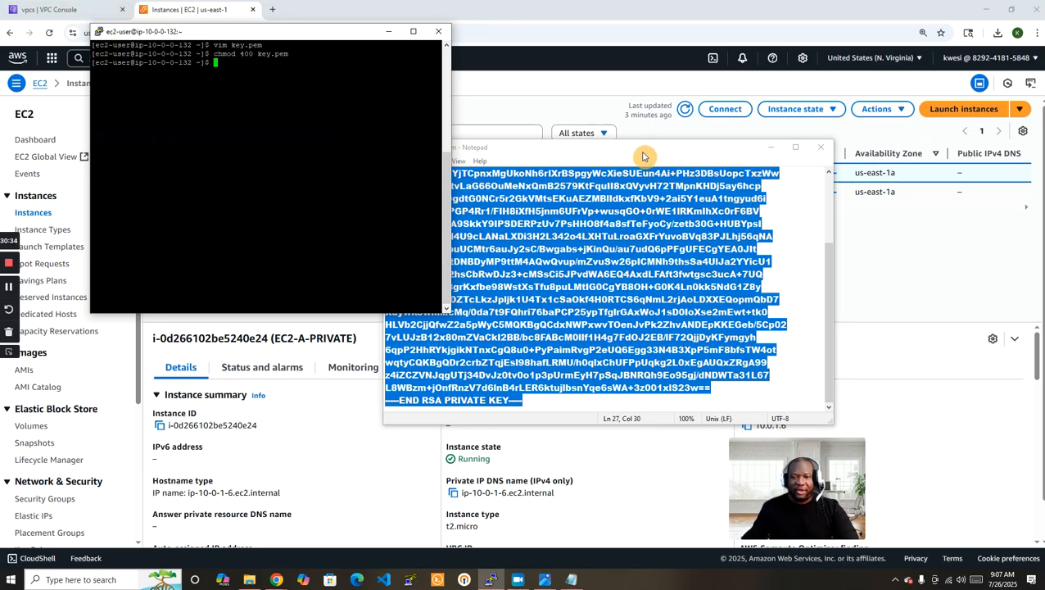
- Move the Notepad window with the key out of view and shift the terminal window slightly
{"action": "left_click_drag", "start_coordinate": [647, 152], "coordinate": [1044, 180]}
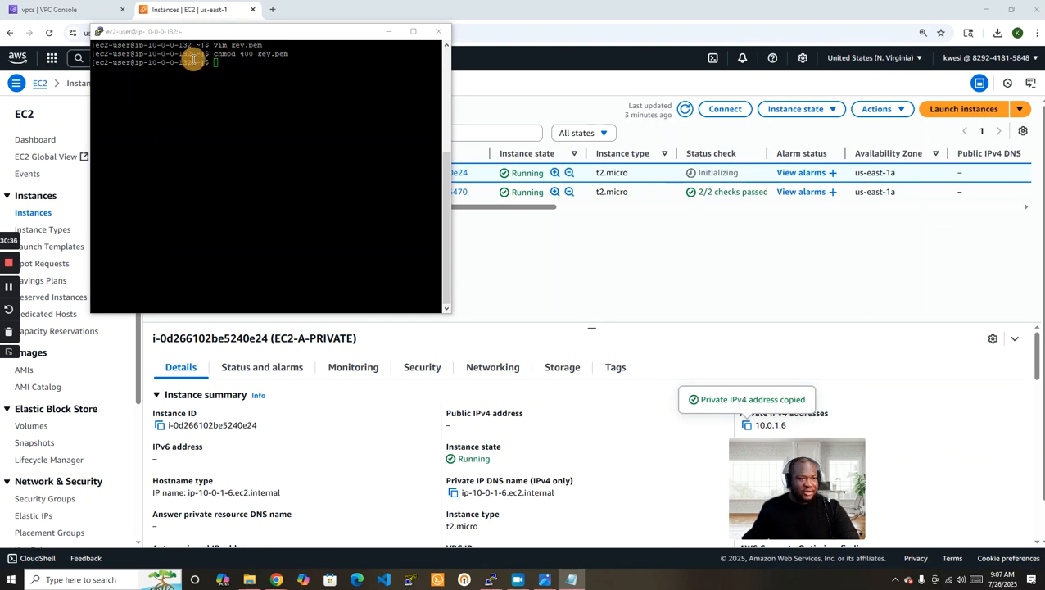
{"action": "left_click", "coordinate": [219, 63]}
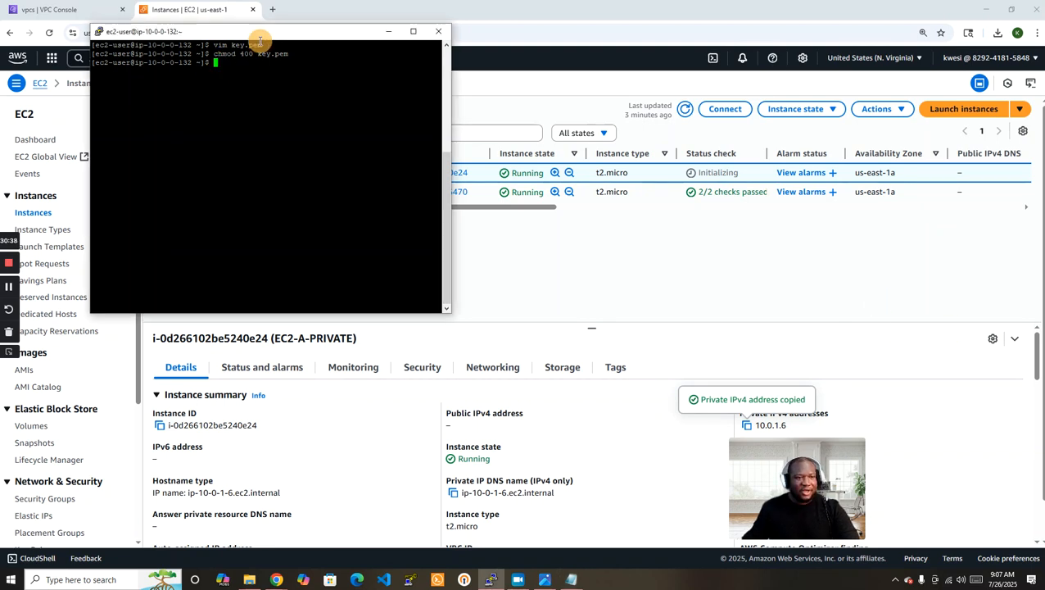
{"action": "left_click_drag", "start_coordinate": [261, 35], "coordinate": [270, 56]}
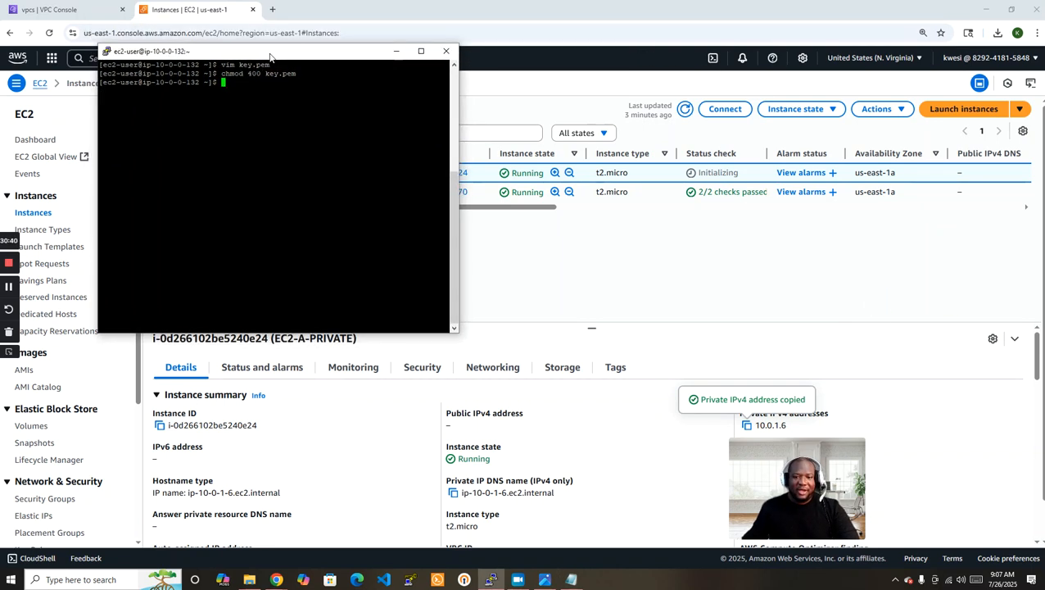
- Copy the private IPv4 address of EC2-A-PRIVATE and enter "ssh -i key.pem ec2-user@" at the prompt of the PuTTY session
{"action": "left_click", "coordinate": [747, 426]}
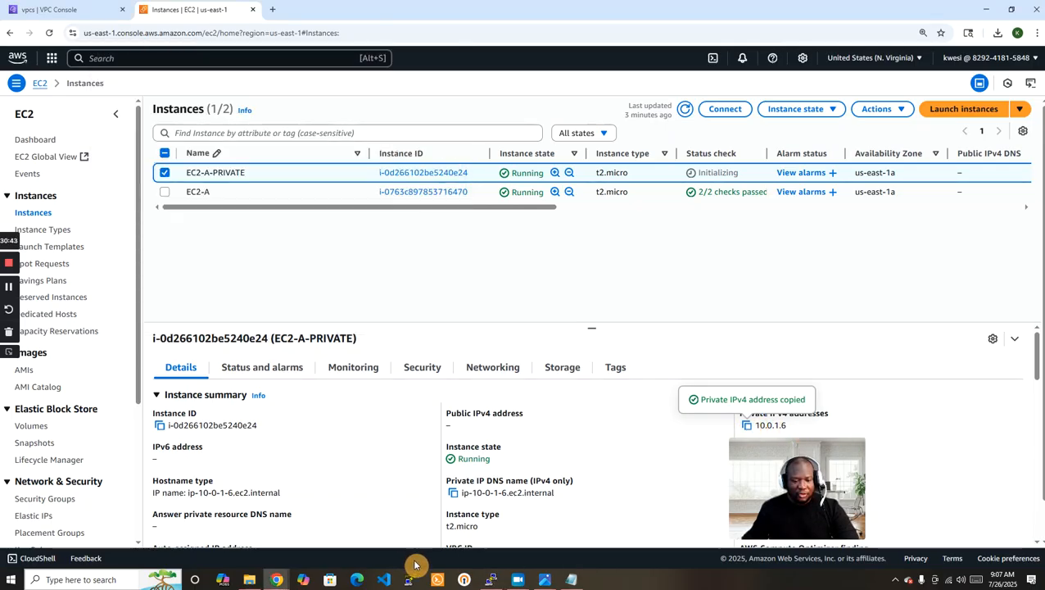
{"action": "left_click", "coordinate": [491, 580]}
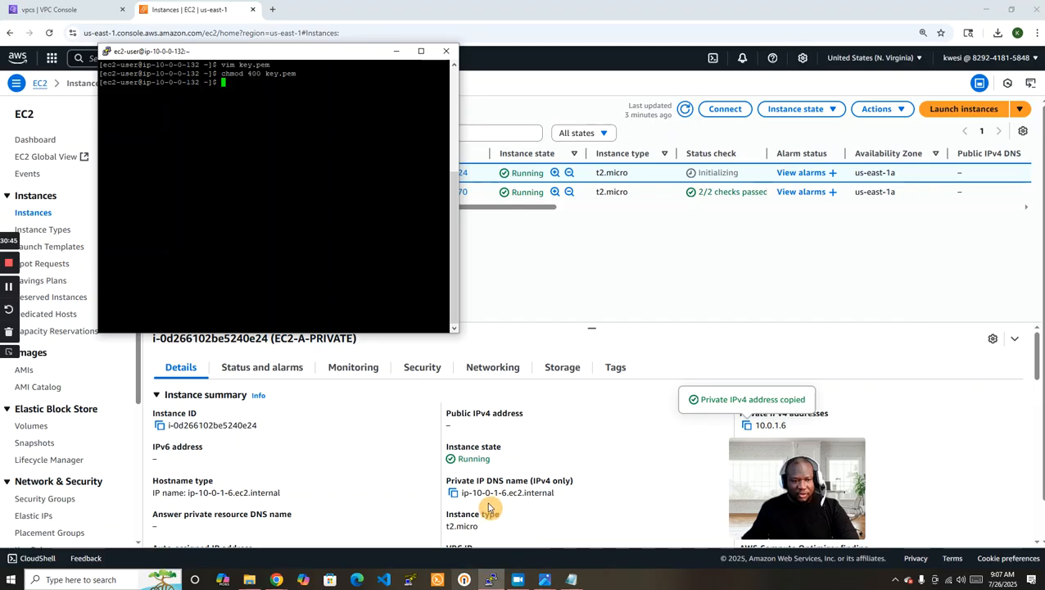
{"action": "left_click_drag", "start_coordinate": [299, 73], "coordinate": [225, 74]}
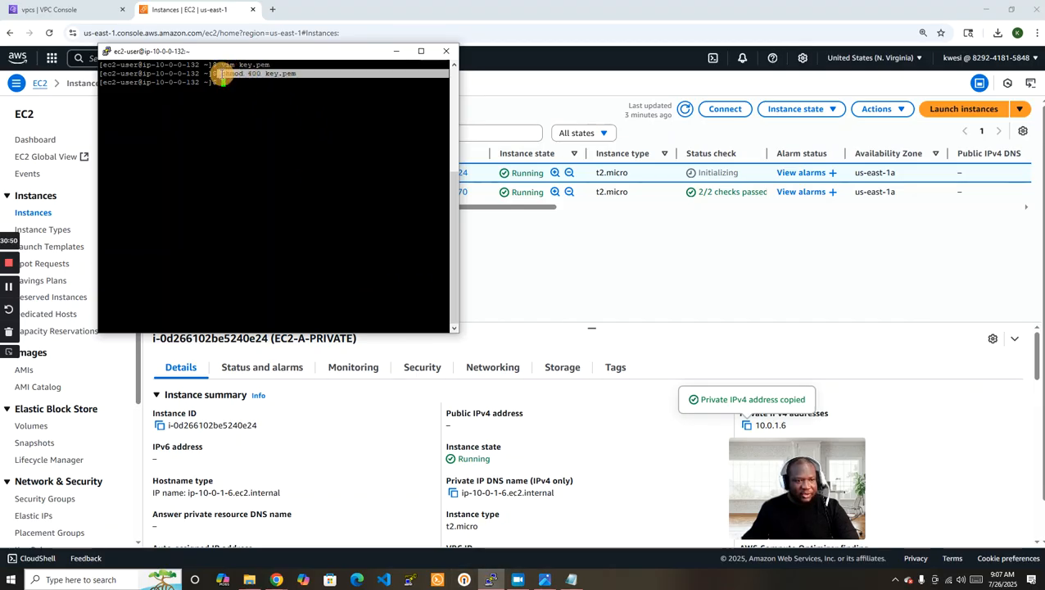
{"action": "left_click", "coordinate": [224, 74]}
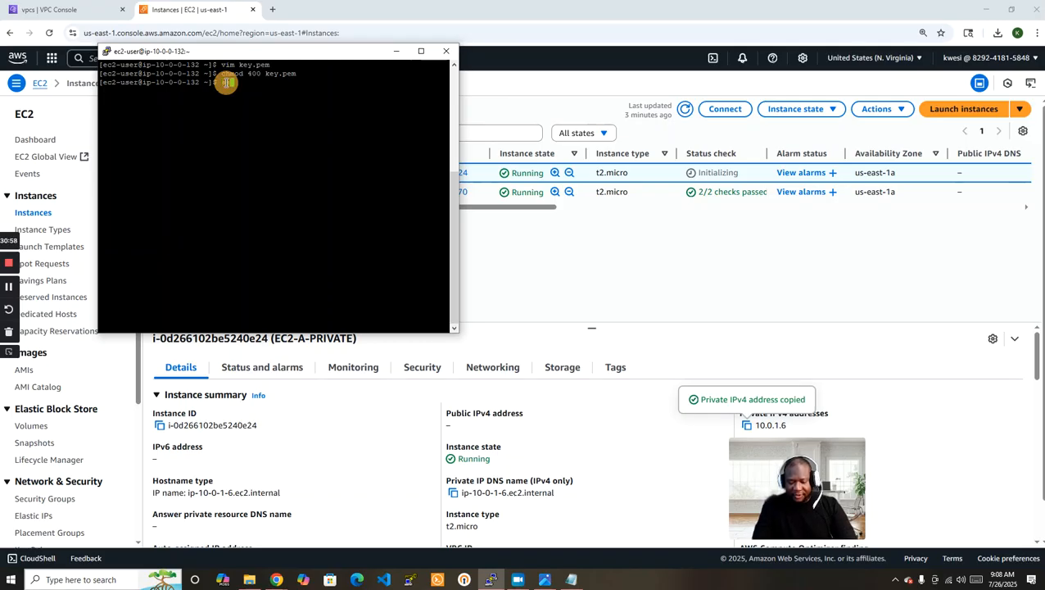
{"action": "type", "text": "ssh -i key.pem"}
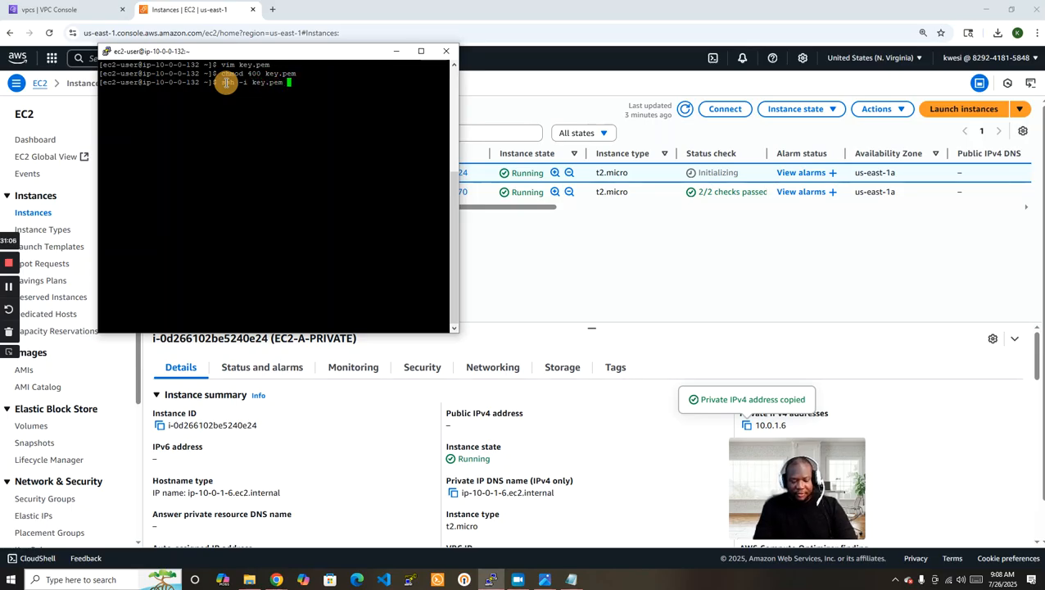
{"action": "type", "text": " ec2-user@"}
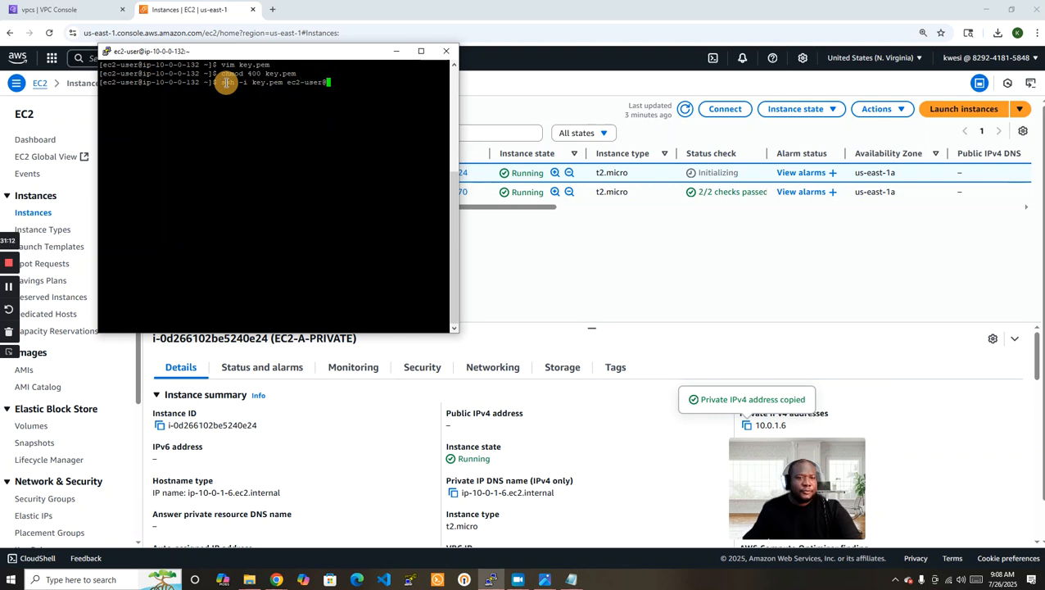
{"action": "right_click", "coordinate": [330, 83]}
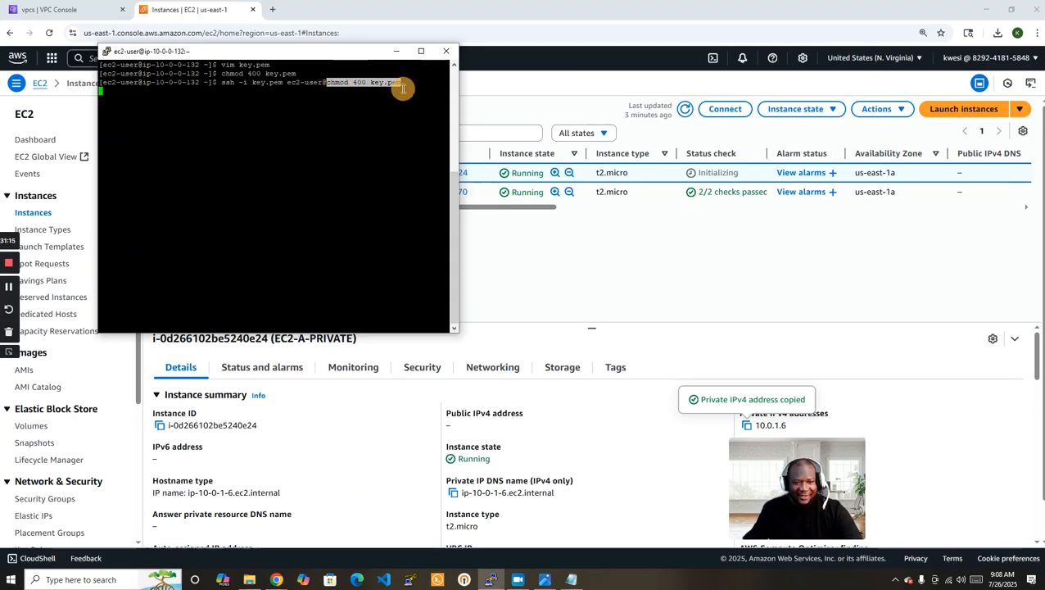
{"action": "key", "text": "BackSpace"}
{"action": "key", "text": "BackSpace"}
{"action": "key", "text": "BackSpace"}
{"action": "key", "text": "BackSpace"}
{"action": "key", "text": "BackSpace"}
{"action": "key", "text": "BackSpace"}
{"action": "key", "text": "BackSpace"}
{"action": "key", "text": "BackSpace"}
{"action": "key", "text": "BackSpace"}
{"action": "key", "text": "BackSpace"}
{"action": "key", "text": "BackSpace"}
{"action": "key", "text": "BackSpace"}
{"action": "key", "text": "BackSpace"}
{"action": "key", "text": "BackSpace"}
{"action": "key", "text": "BackSpace"}
{"action": "key", "text": "BackSpace"}
{"action": "key", "text": "BackSpace"}
{"action": "key", "text": "BackSpace"}
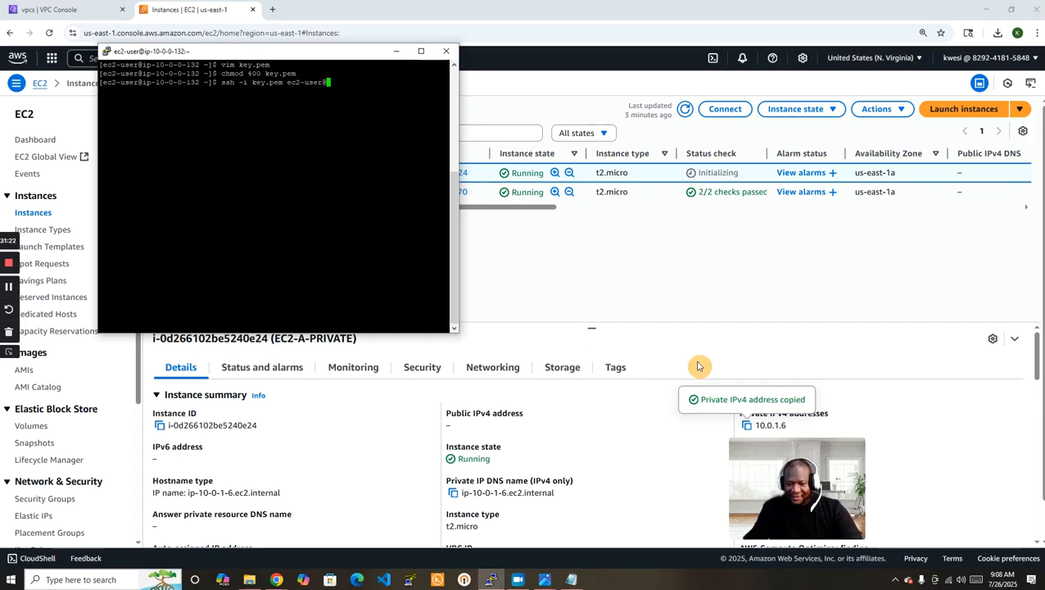
- Copy EC2-A-PRIVATE's private IPv4 address again, complete the ssh command with 10.0.1.6 and run it
{"action": "left_click", "coordinate": [746, 426]}
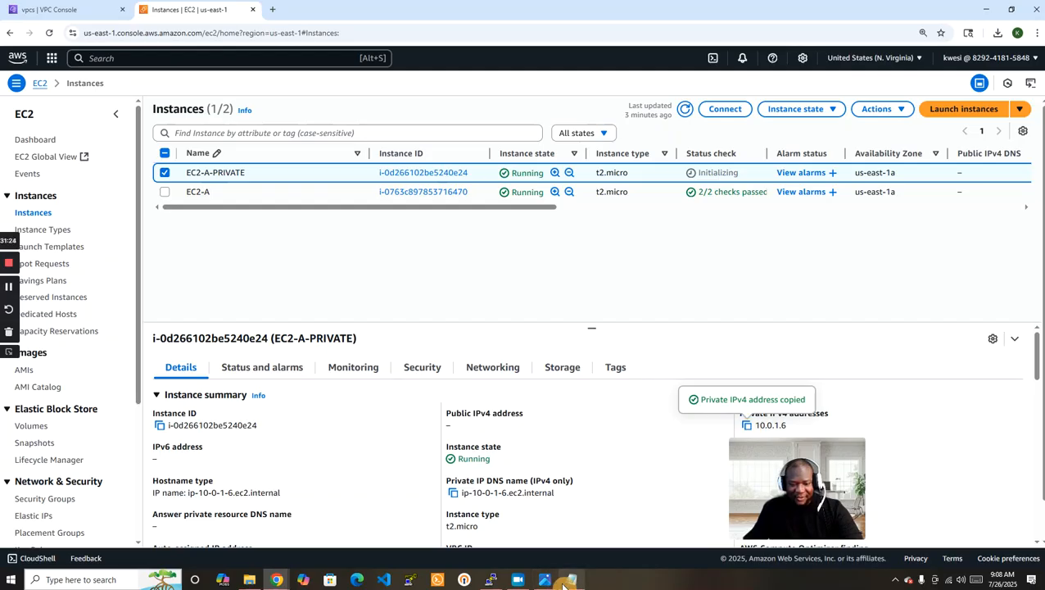
{"action": "left_click", "coordinate": [490, 579]}
{"action": "right_click", "coordinate": [330, 82]}
{"action": "key", "text": "Return"}
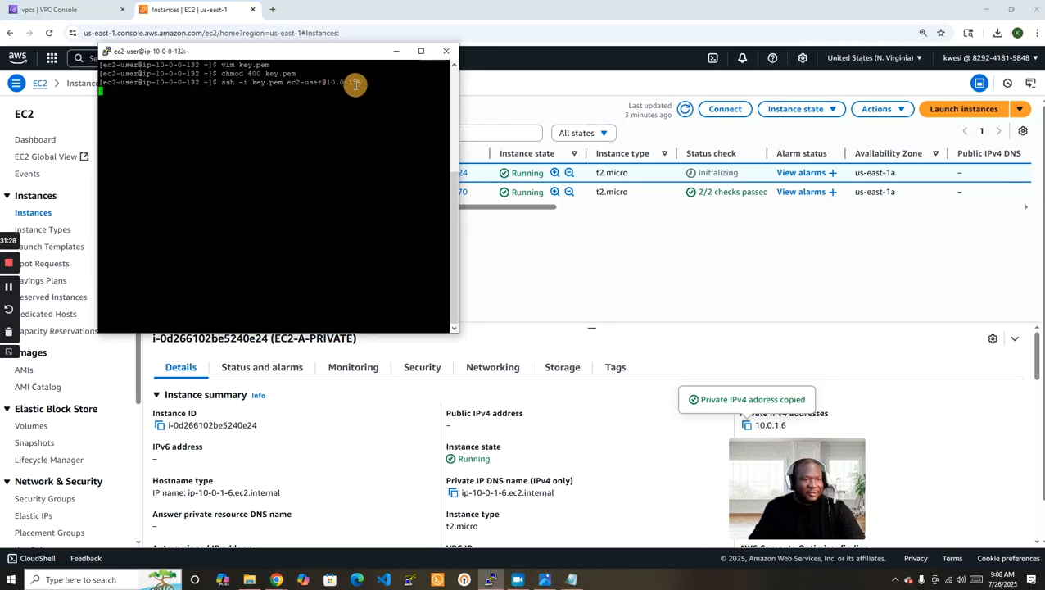
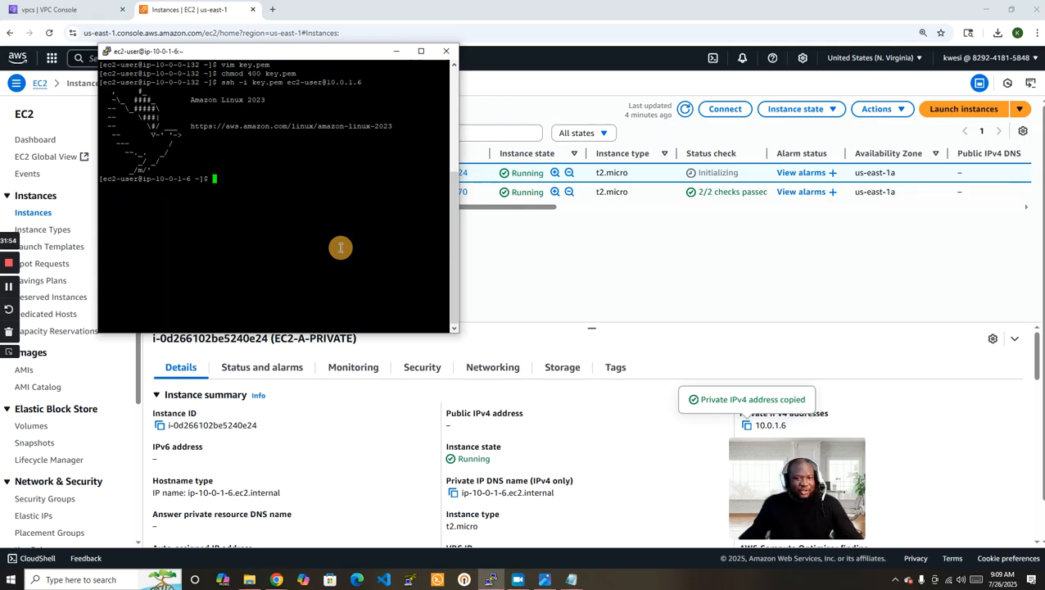
- Refresh the EC2 instances list and examine the VPC layout in the enlarged lab setup diagram transit.PNG
{"action": "left_click", "coordinate": [793, 10]}
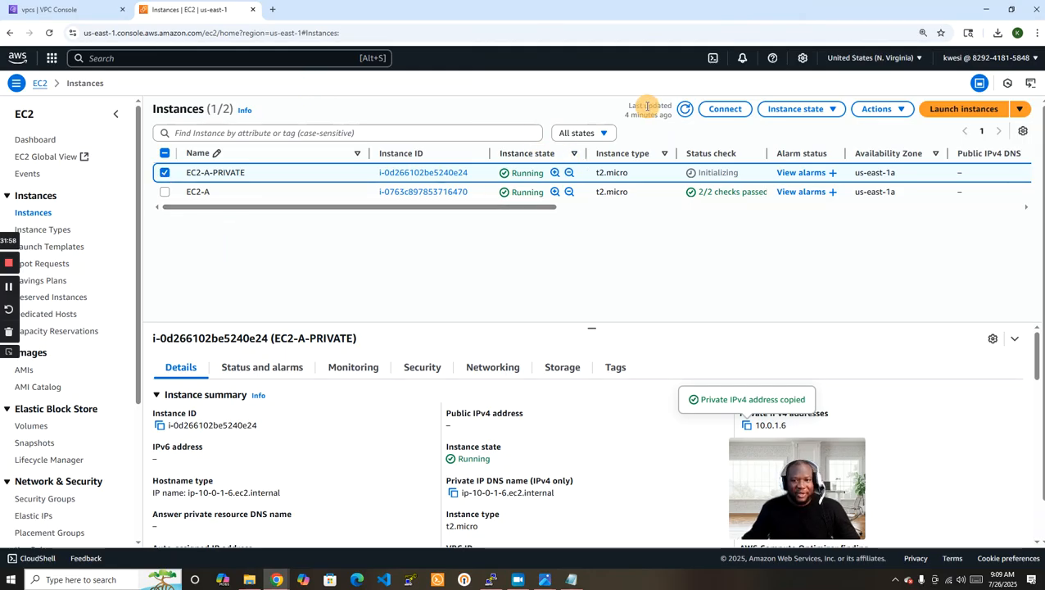
{"action": "left_click", "coordinate": [686, 111]}
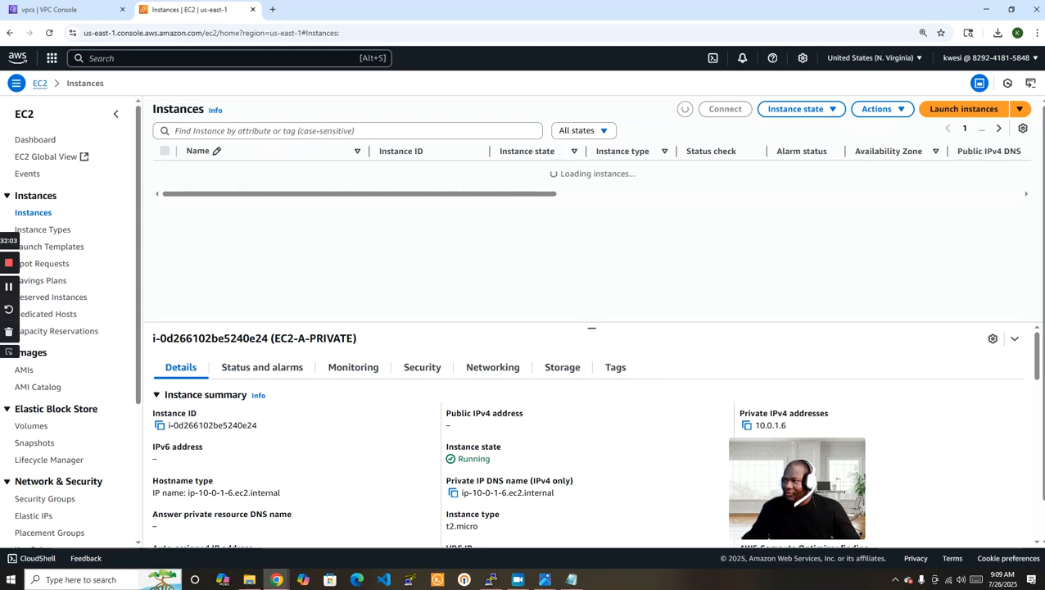
{"action": "left_click", "coordinate": [545, 579]}
{"action": "left_click_drag", "start_coordinate": [838, 102], "coordinate": [319, 83]}
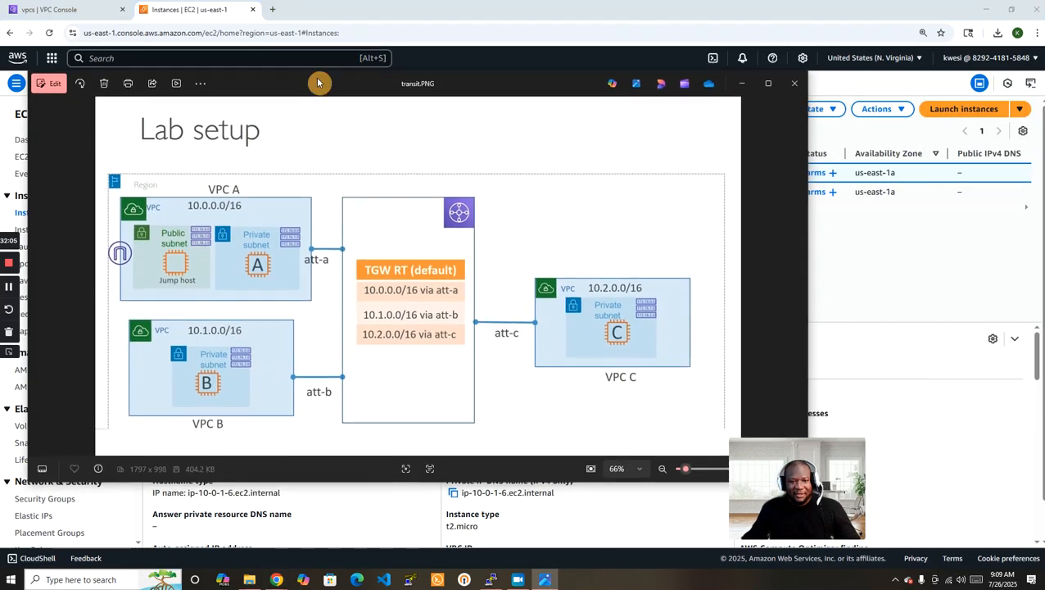
{"action": "left_click", "coordinate": [769, 84]}
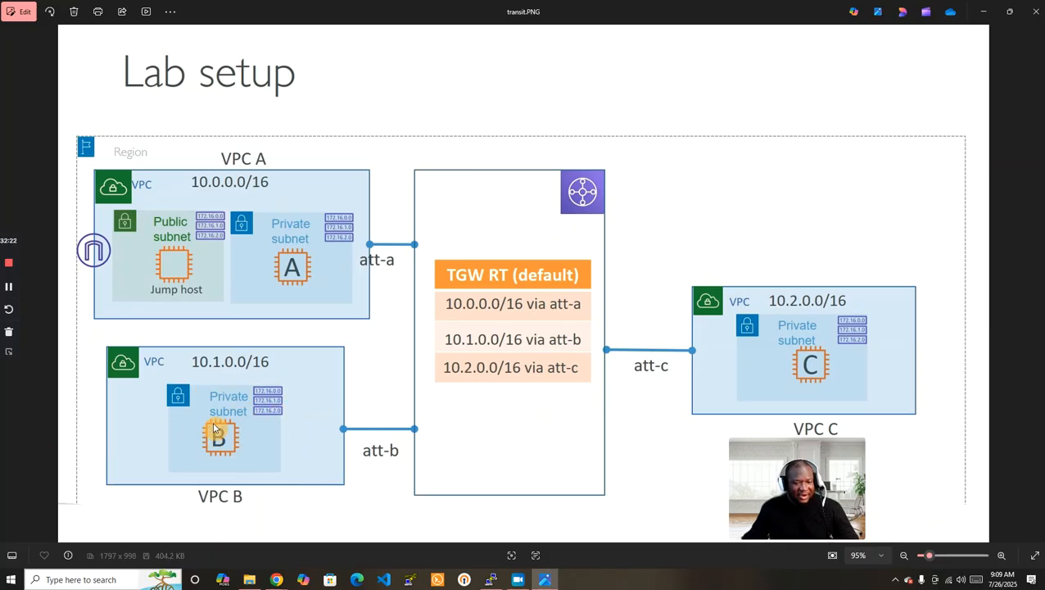
{"action": "left_click", "coordinate": [1010, 13]}
{"action": "left_click_drag", "start_coordinate": [539, 82], "coordinate": [1044, 85]}
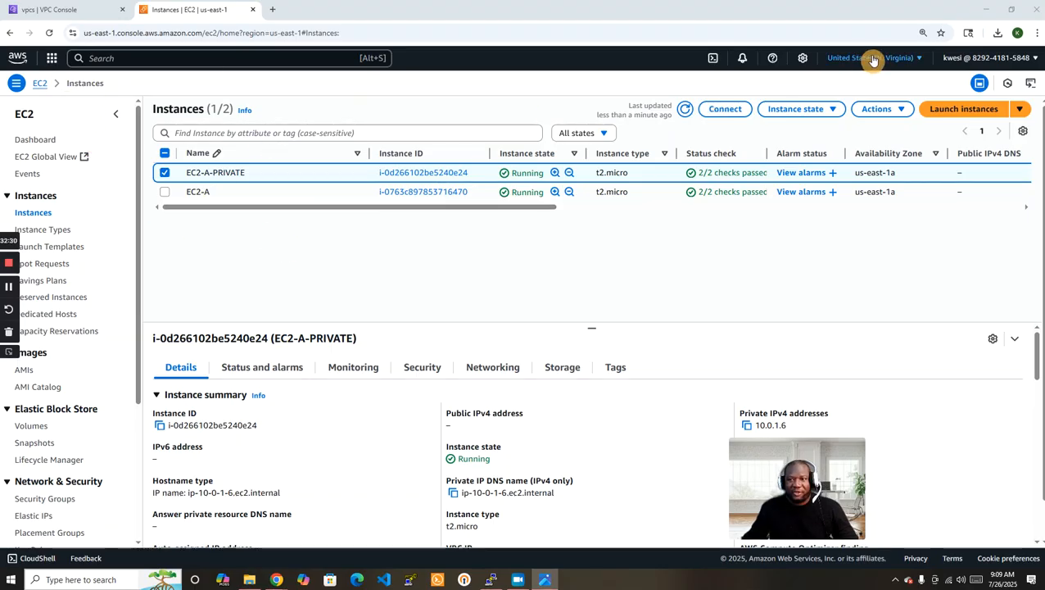
- Start launching a new EC2 instance and name it EC2-B
{"action": "left_click", "coordinate": [952, 117]}
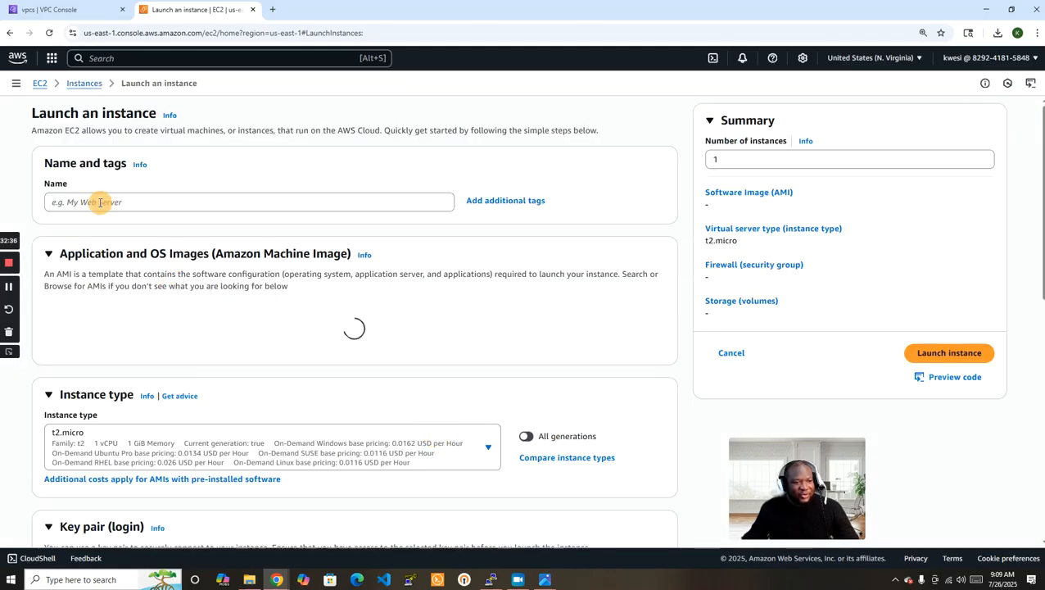
{"action": "left_click", "coordinate": [99, 203]}
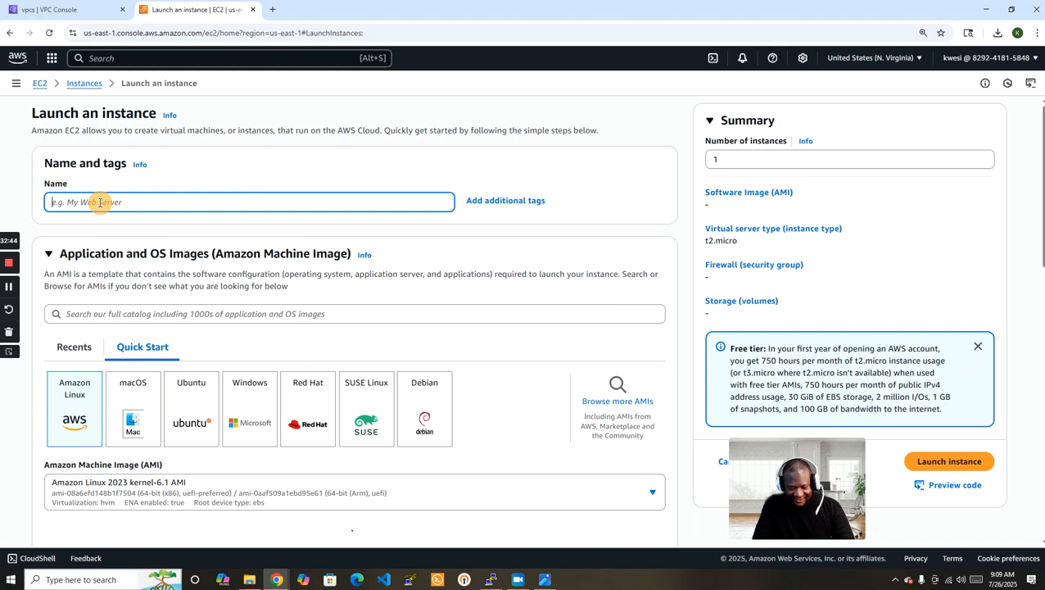
{"action": "type", "text": "EC2-"}
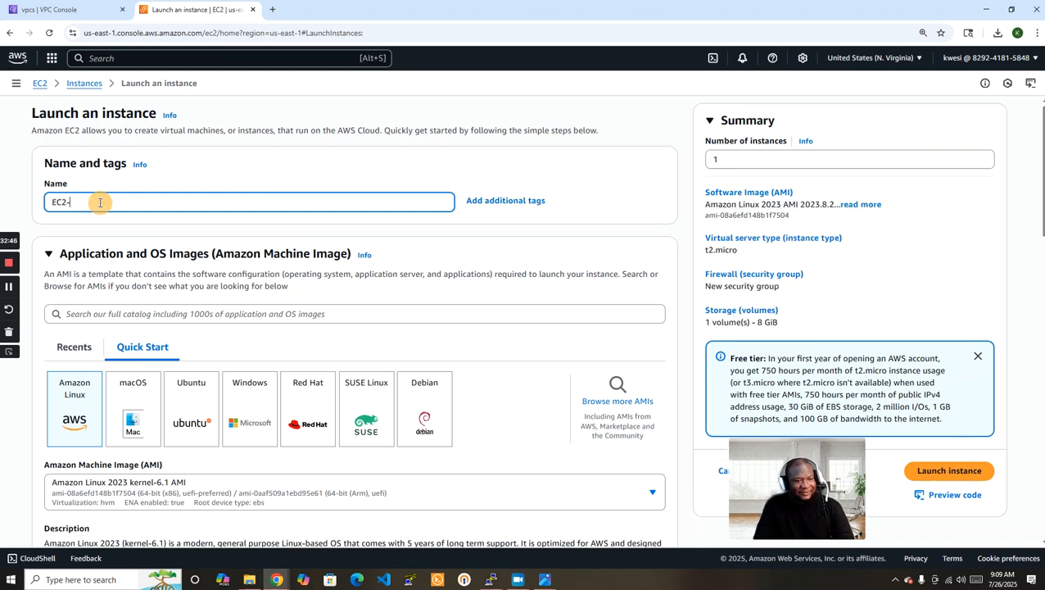
{"action": "type", "text": "B"}
- Select EC2-AKEYPAIR as the login key pair for the new instance
{"action": "scroll", "coordinate": [688, 280], "scroll_direction": "down", "scroll_amount": 1}
{"action": "scroll", "coordinate": [688, 280], "scroll_direction": "down", "scroll_amount": 5}
{"action": "scroll", "coordinate": [688, 280], "scroll_direction": "down", "scroll_amount": 2}
{"action": "left_click", "coordinate": [402, 339]}
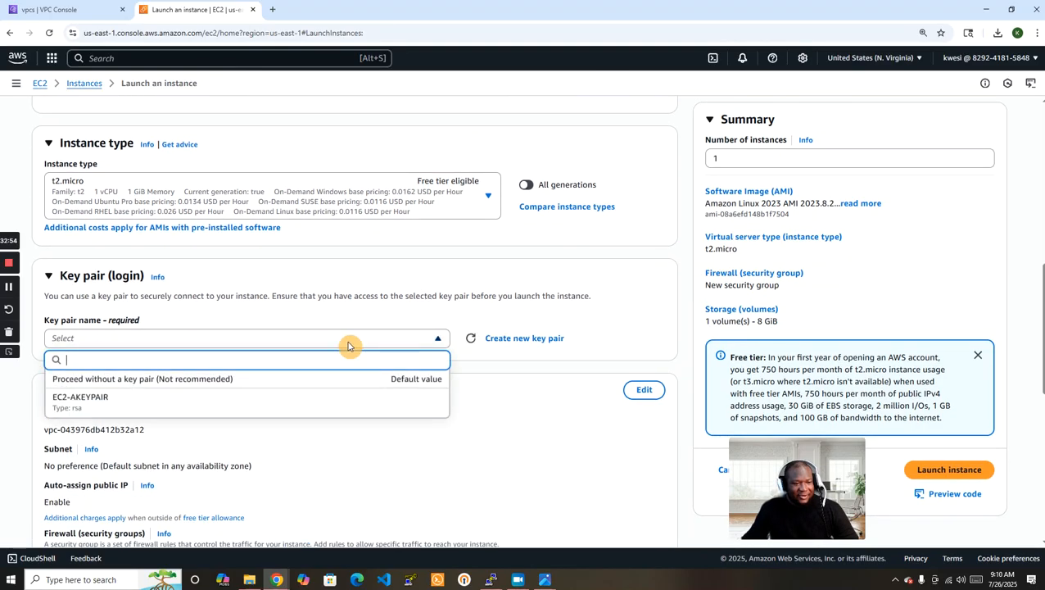
{"action": "left_click", "coordinate": [197, 402]}
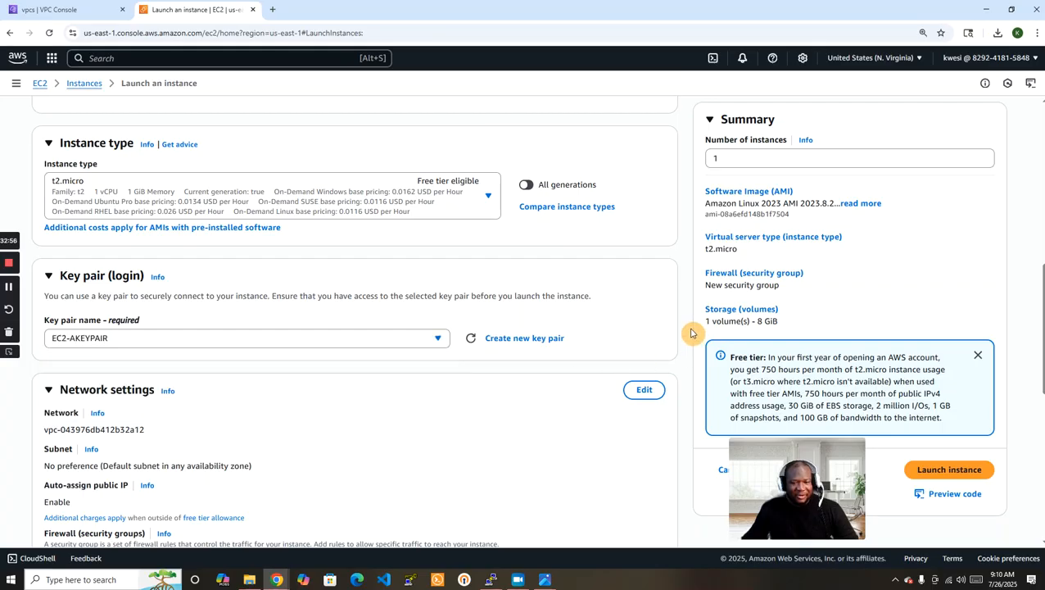
- Open the instance's network settings for editing and place it in VPC-B (10.1.0.0/16)
{"action": "scroll", "coordinate": [693, 331], "scroll_direction": "down", "scroll_amount": 2}
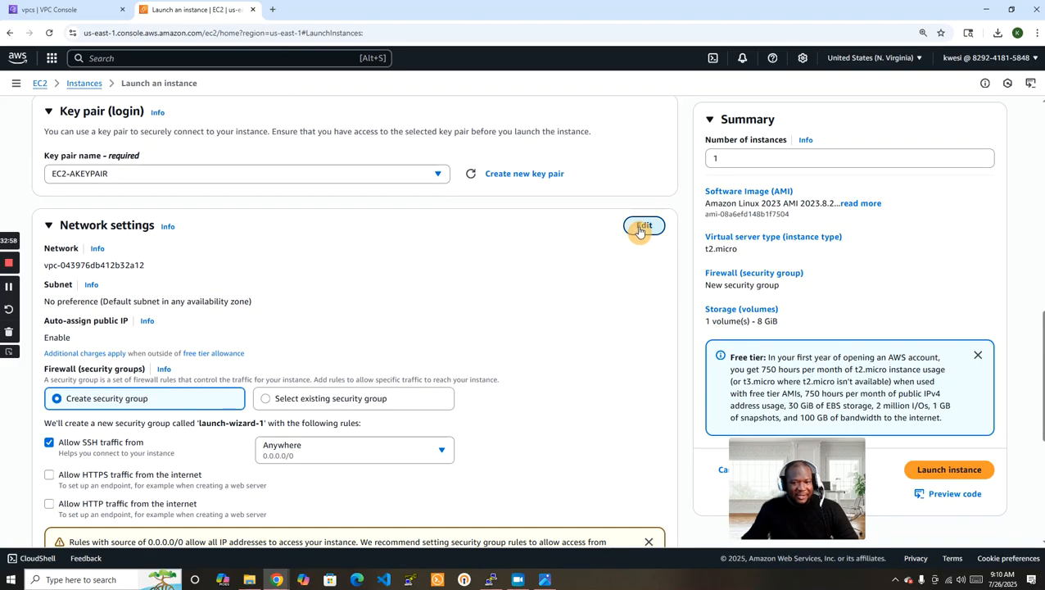
{"action": "left_click", "coordinate": [643, 226]}
{"action": "scroll", "coordinate": [684, 255], "scroll_direction": "down", "scroll_amount": 2}
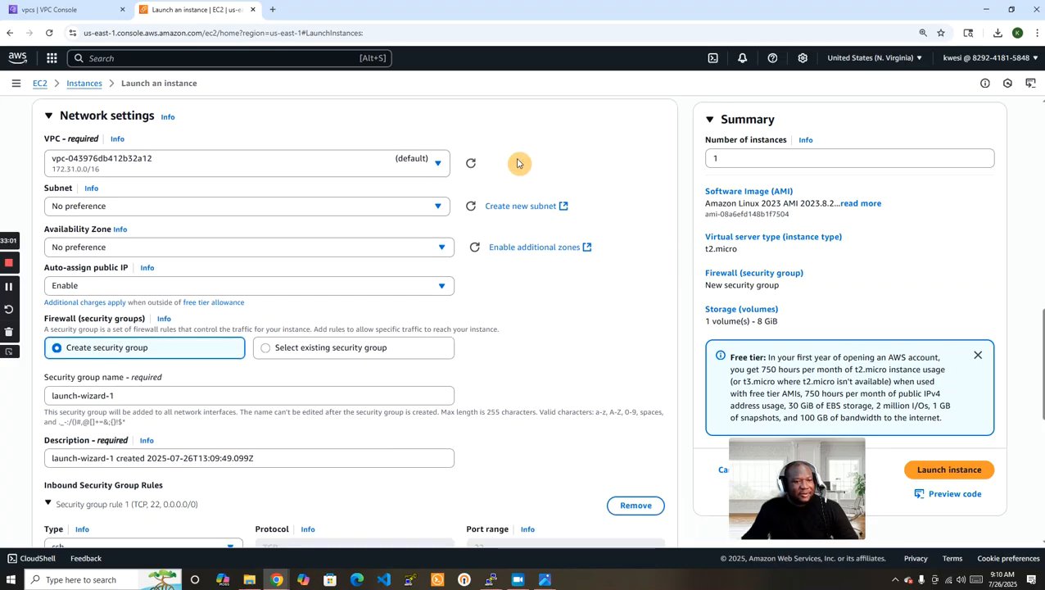
{"action": "left_click", "coordinate": [431, 169]}
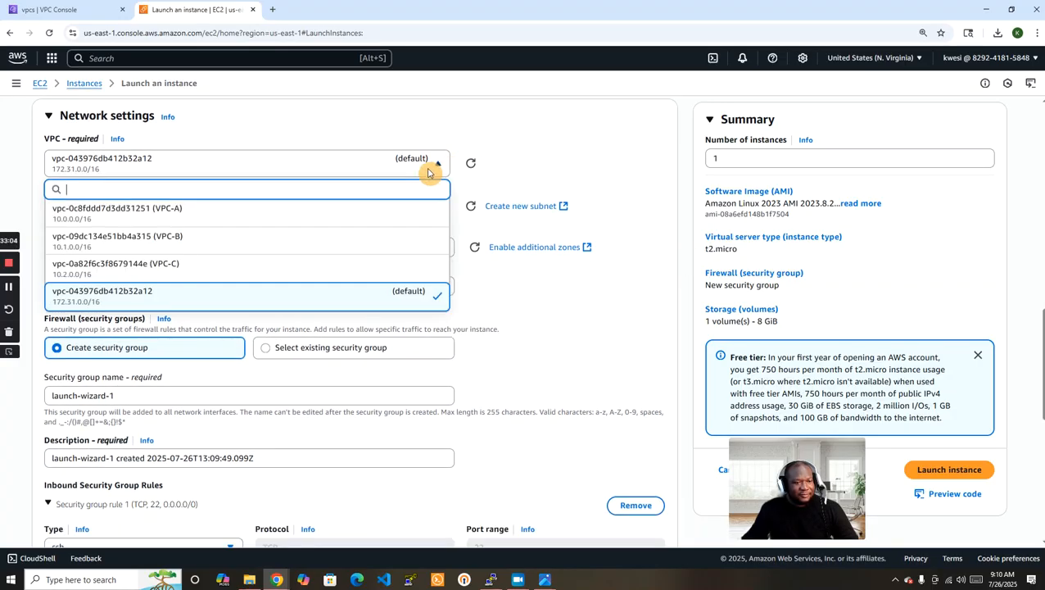
{"action": "left_click", "coordinate": [211, 242]}
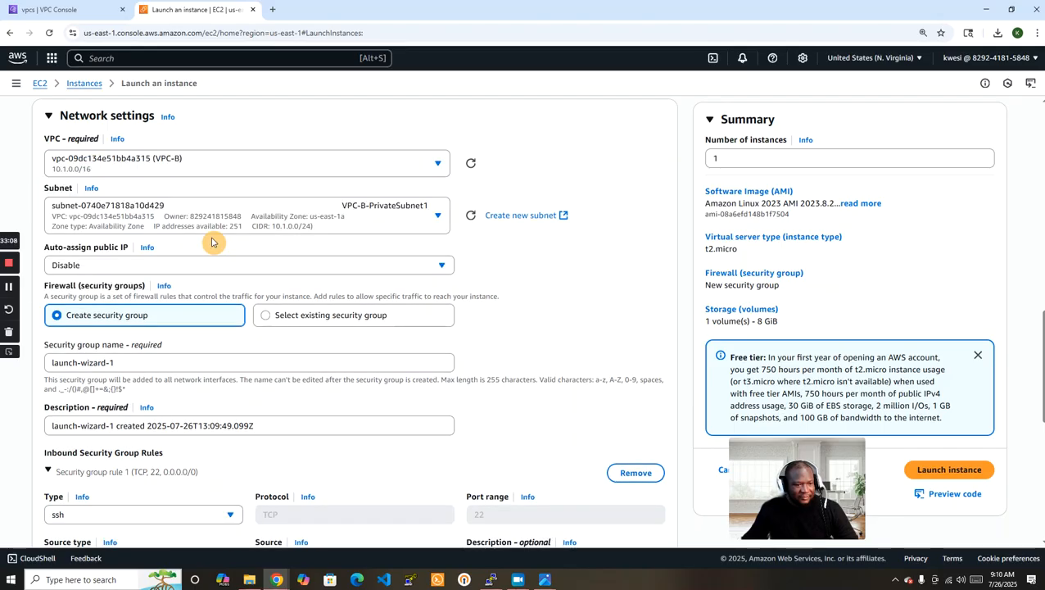
- Set both the name and the description of the new security group to EC2-B-SG
{"action": "scroll", "coordinate": [492, 239], "scroll_direction": "down", "scroll_amount": 1}
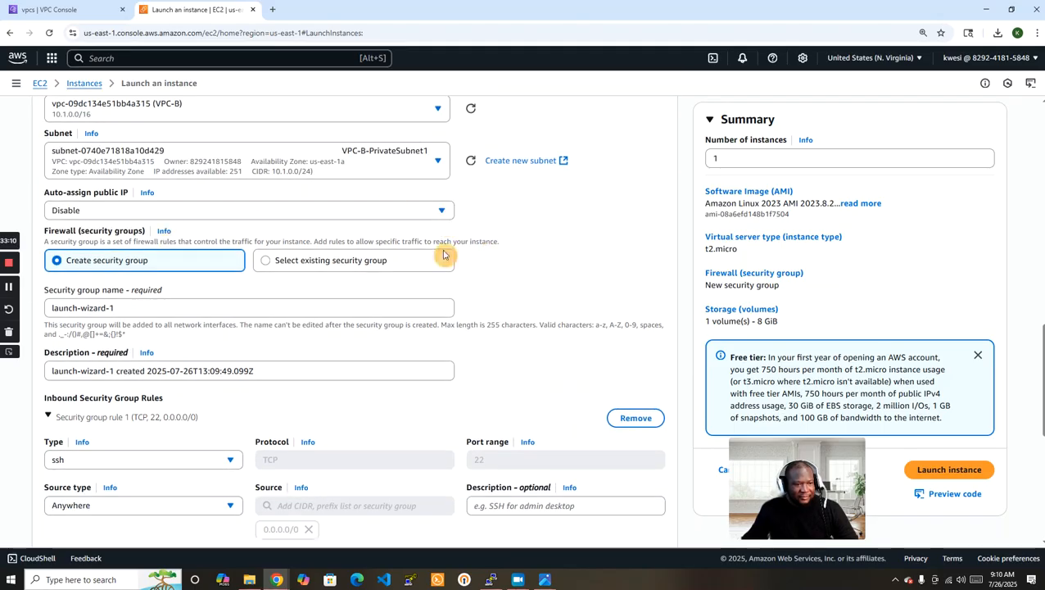
{"action": "scroll", "coordinate": [583, 250], "scroll_direction": "down", "scroll_amount": 1}
{"action": "triple_click", "coordinate": [182, 256]}
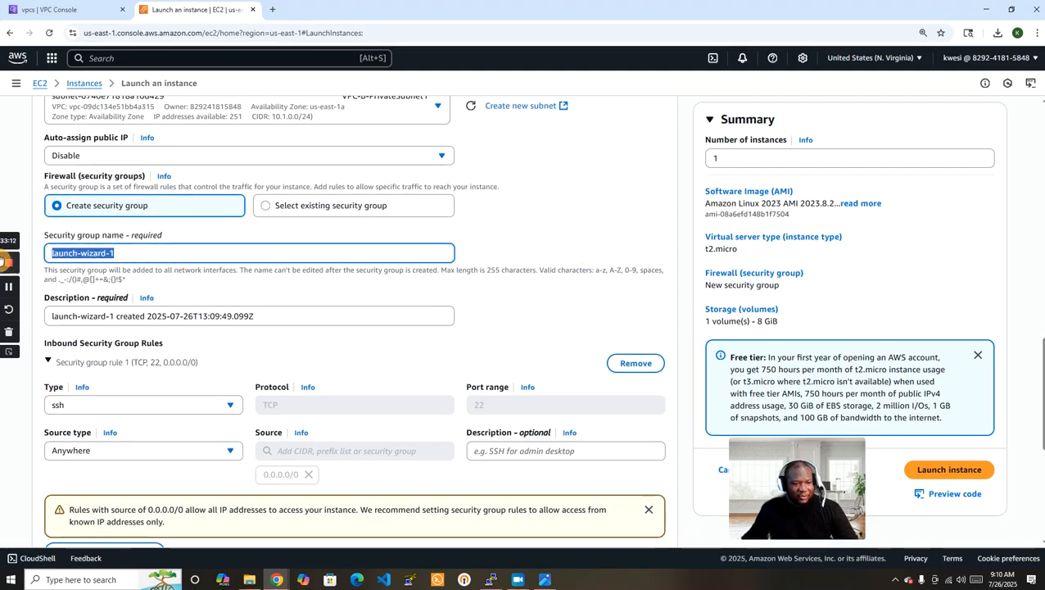
{"action": "type", "text": "EC"}
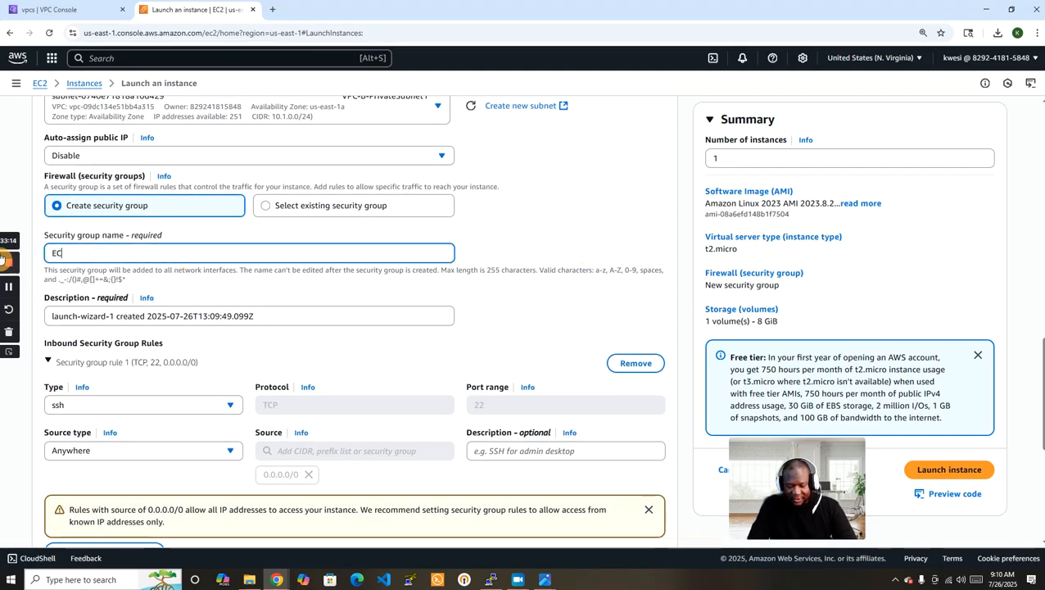
{"action": "type", "text": "2-B-"}
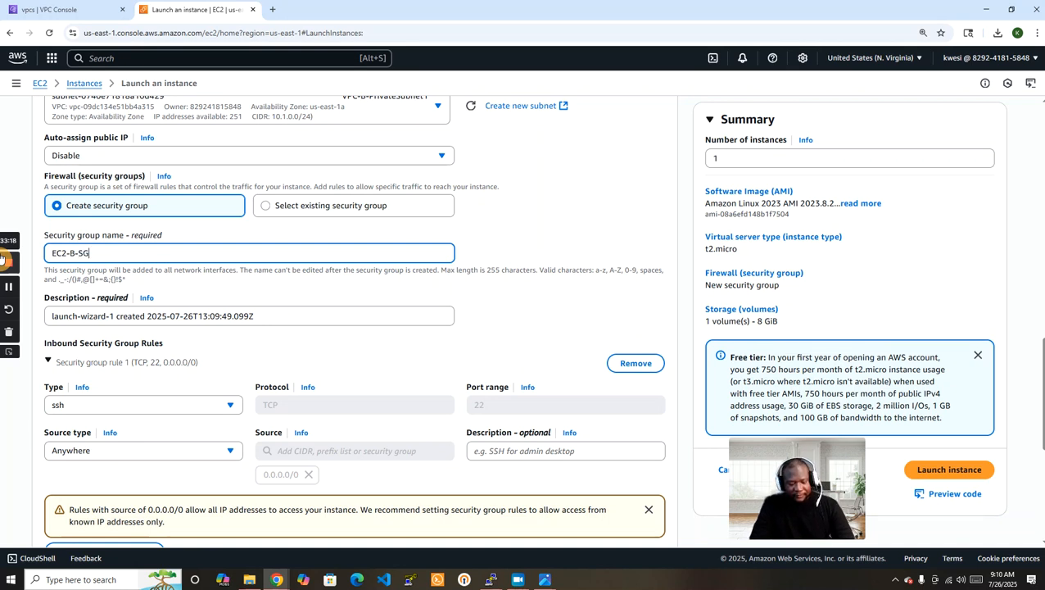
{"action": "type", "text": "SG"}
{"action": "key", "text": "Tab"}
{"action": "type", "text": "EC"}
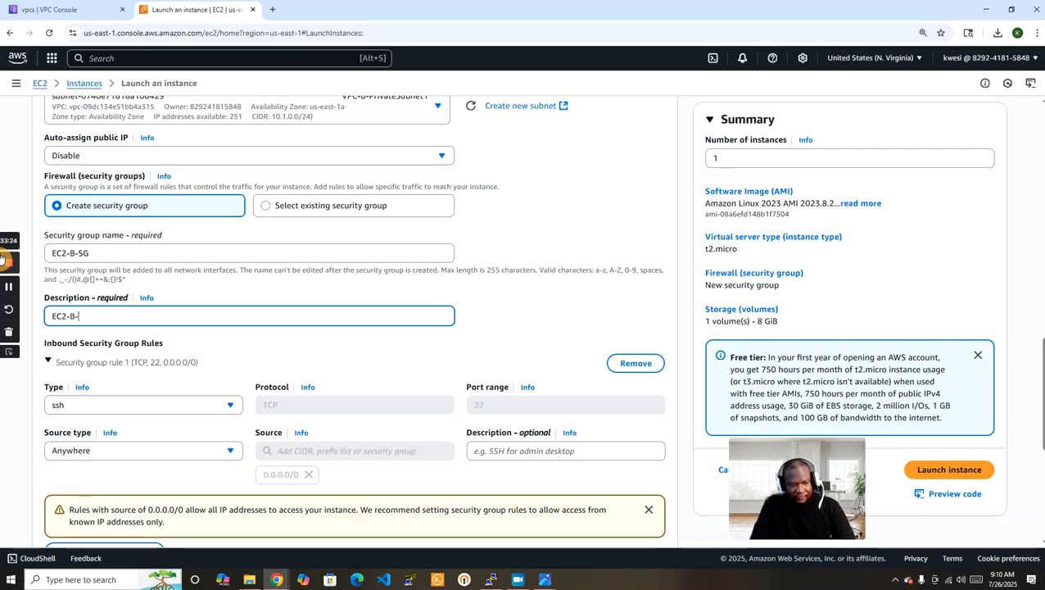
{"action": "type", "text": "2-B-SG"}
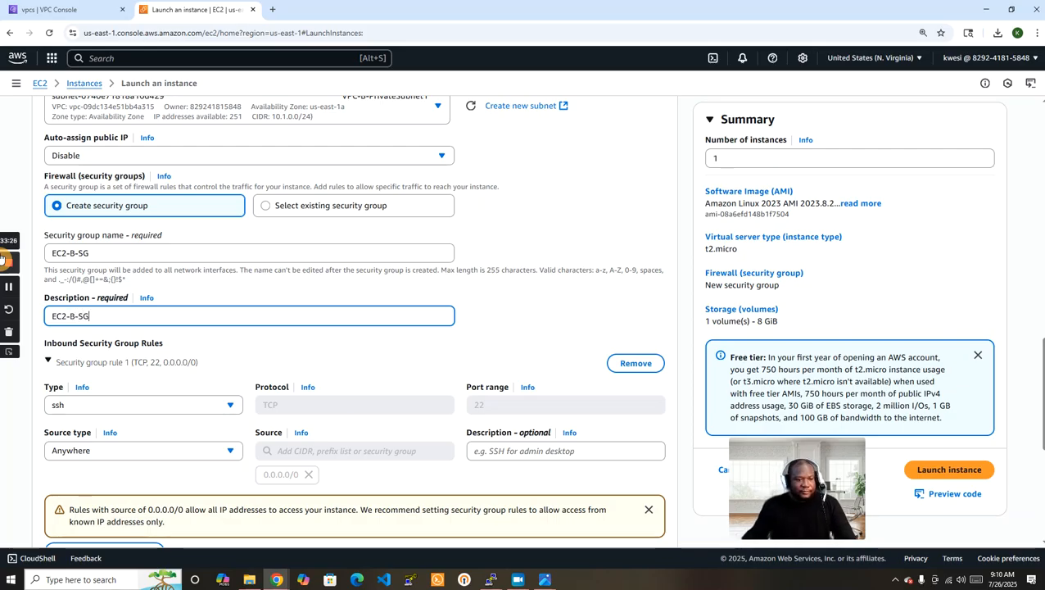
{"action": "left_click", "coordinate": [685, 324]}
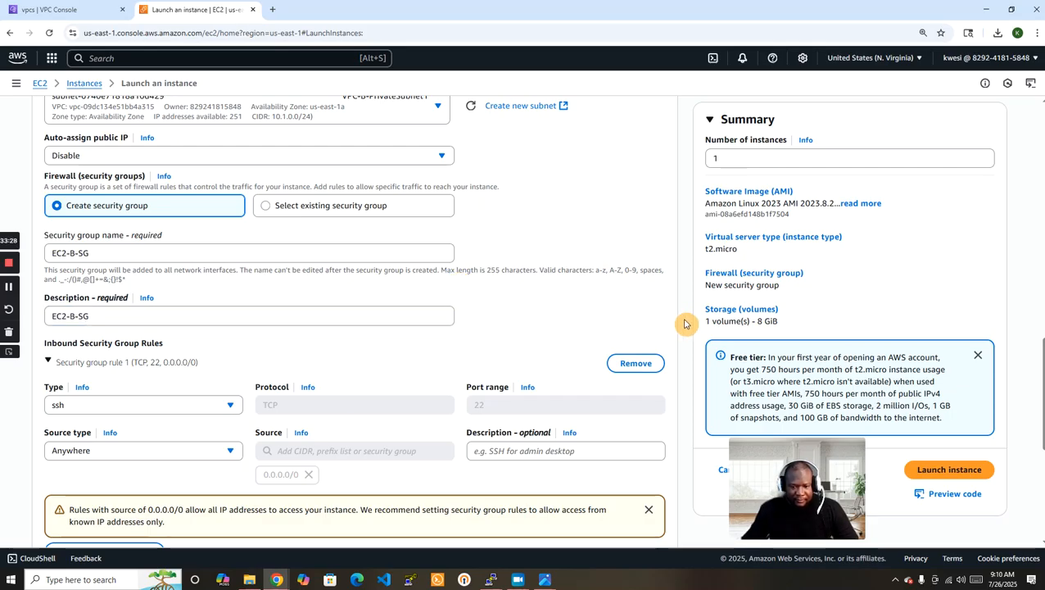
{"action": "scroll", "coordinate": [685, 321], "scroll_direction": "down", "scroll_amount": 3}
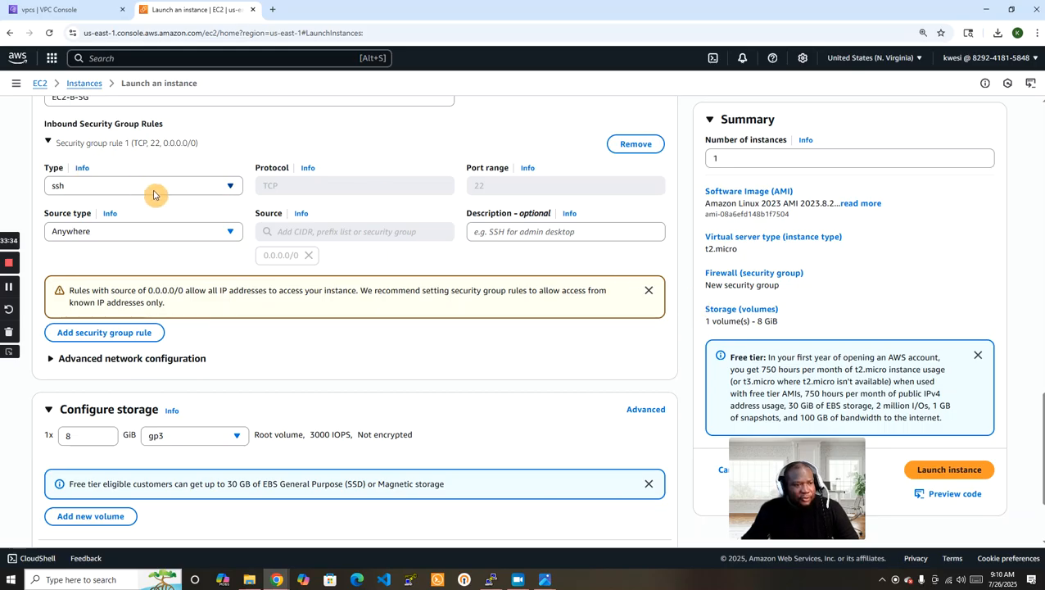
{"action": "left_click", "coordinate": [197, 234]}
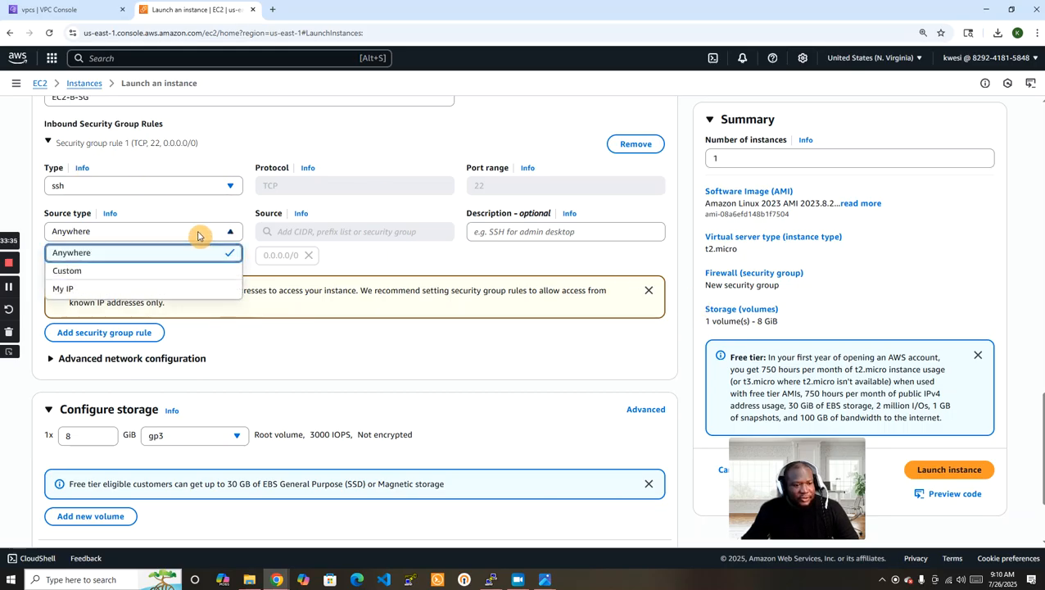
{"action": "left_click", "coordinate": [128, 272]}
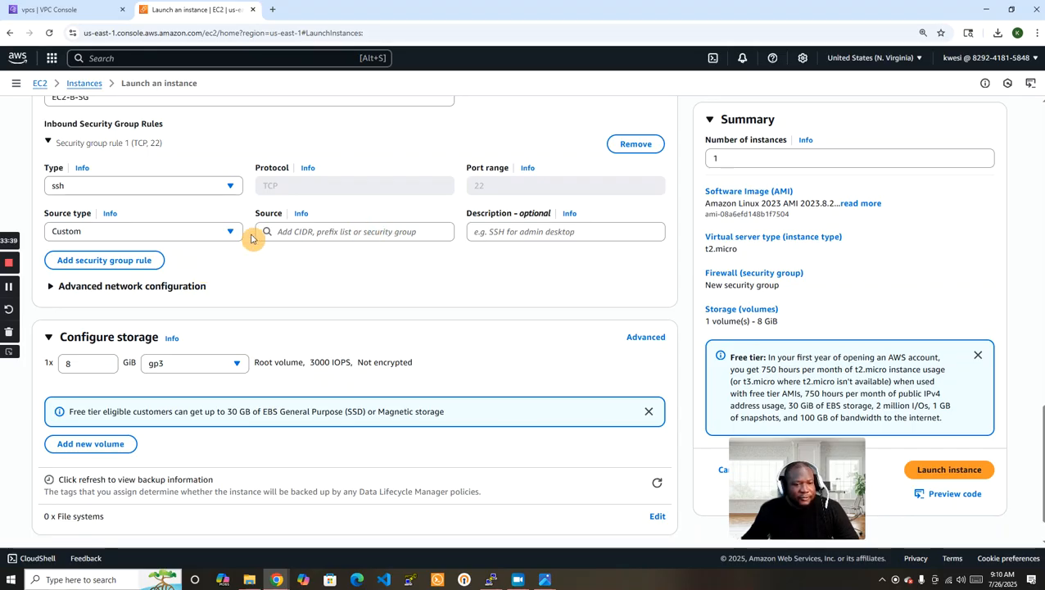
{"action": "left_click", "coordinate": [226, 238]}
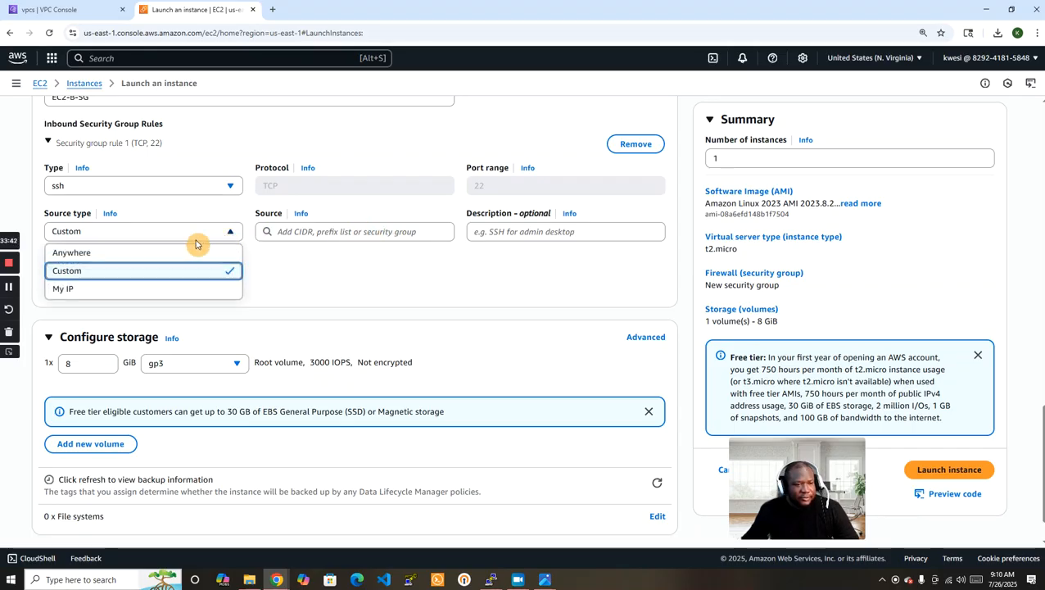
{"action": "left_click", "coordinate": [121, 255]}
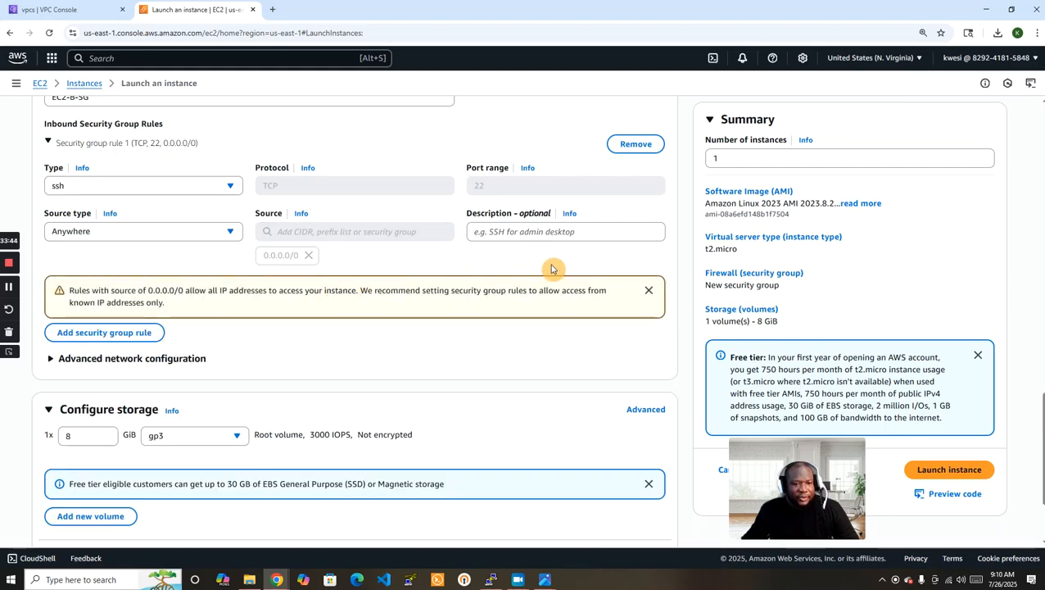
- Add a second inbound rule allowing All ICMP - IPv4 from Anywhere and launch the EC2-B instance
{"action": "left_click", "coordinate": [118, 342]}
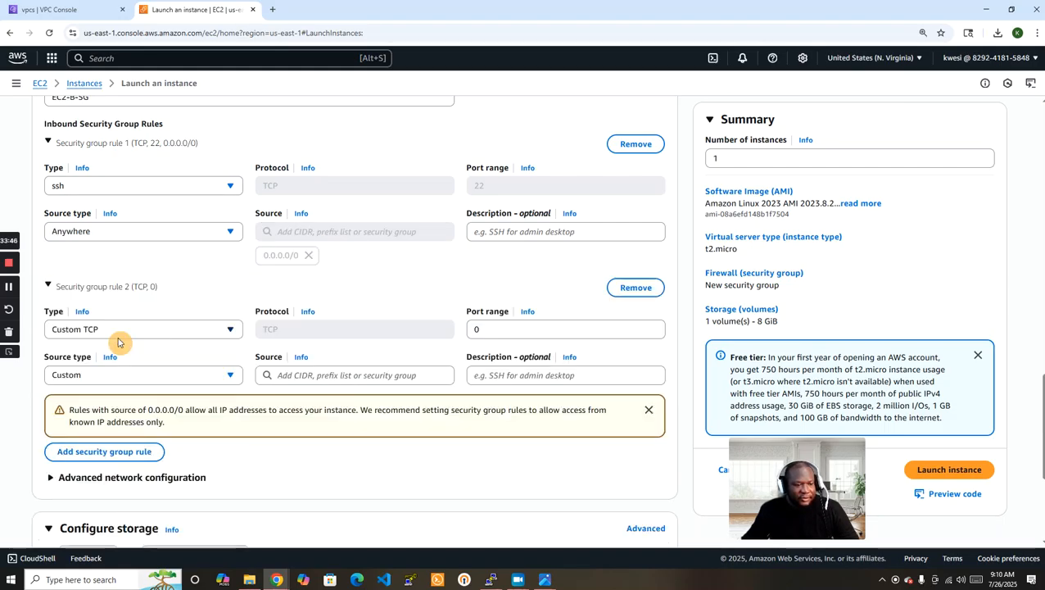
{"action": "scroll", "coordinate": [246, 376], "scroll_direction": "down", "scroll_amount": 2}
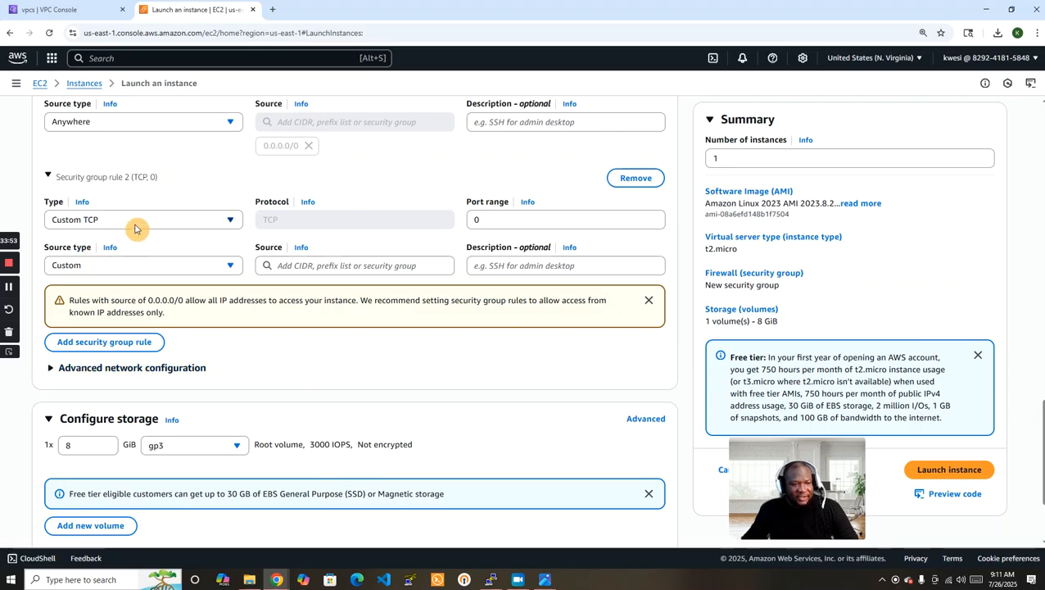
{"action": "left_click", "coordinate": [206, 266]}
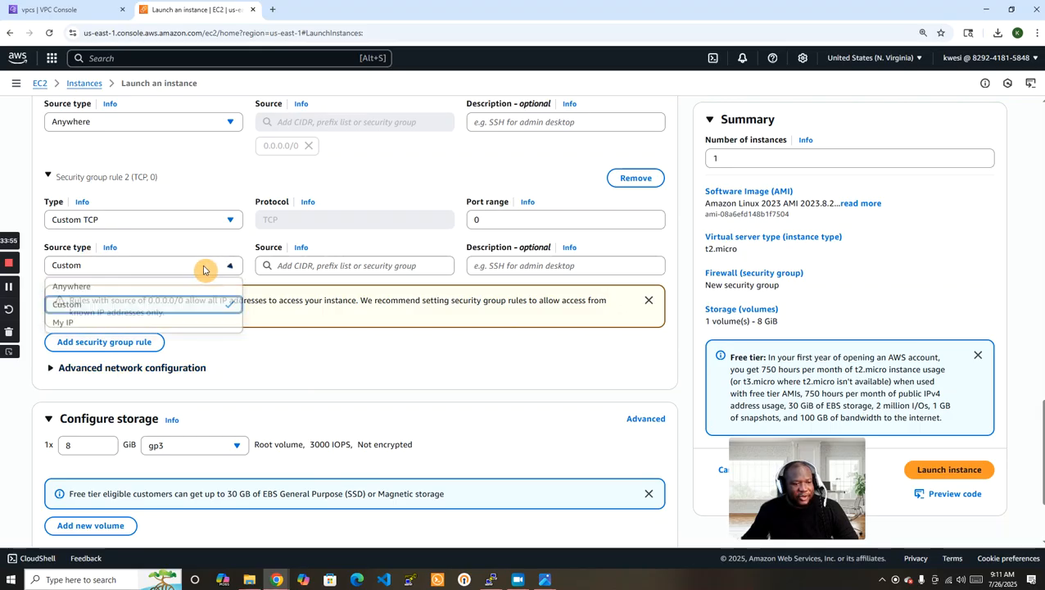
{"action": "left_click", "coordinate": [210, 287]}
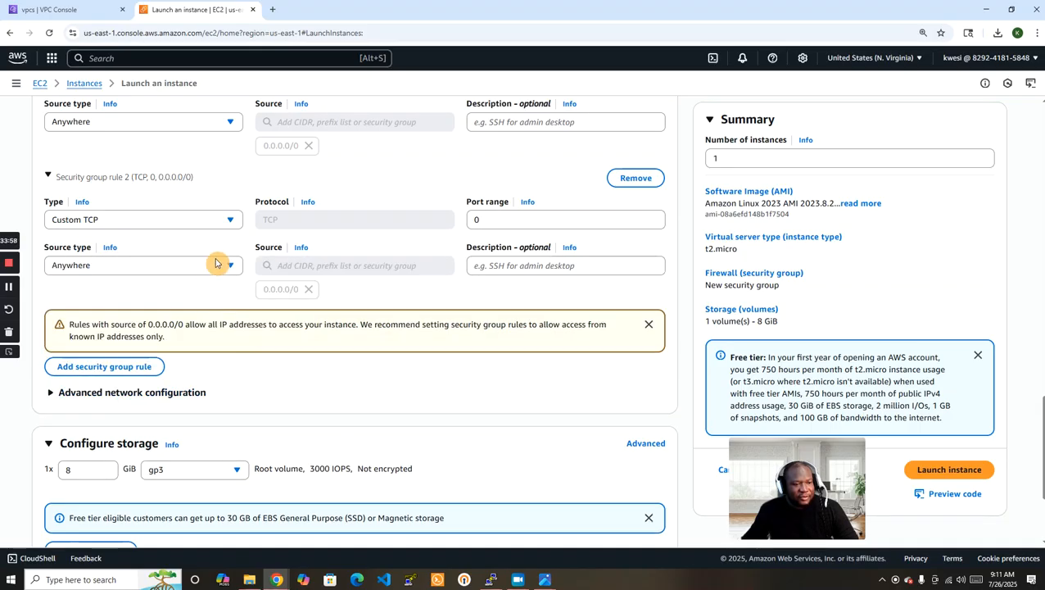
{"action": "left_click", "coordinate": [224, 219]}
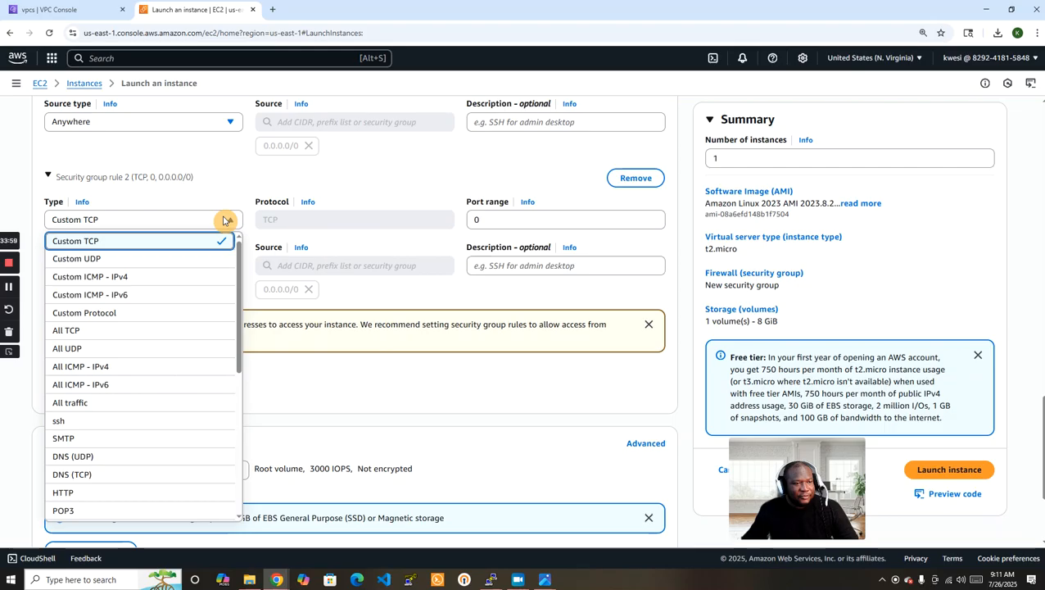
{"action": "left_click", "coordinate": [106, 368]}
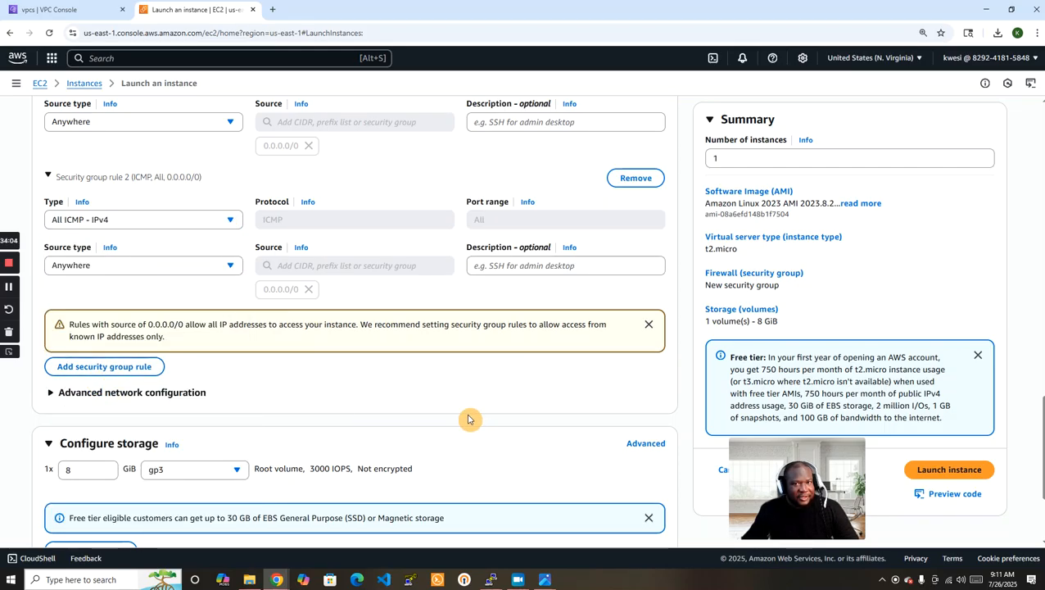
{"action": "scroll", "coordinate": [468, 419], "scroll_direction": "up", "scroll_amount": 3}
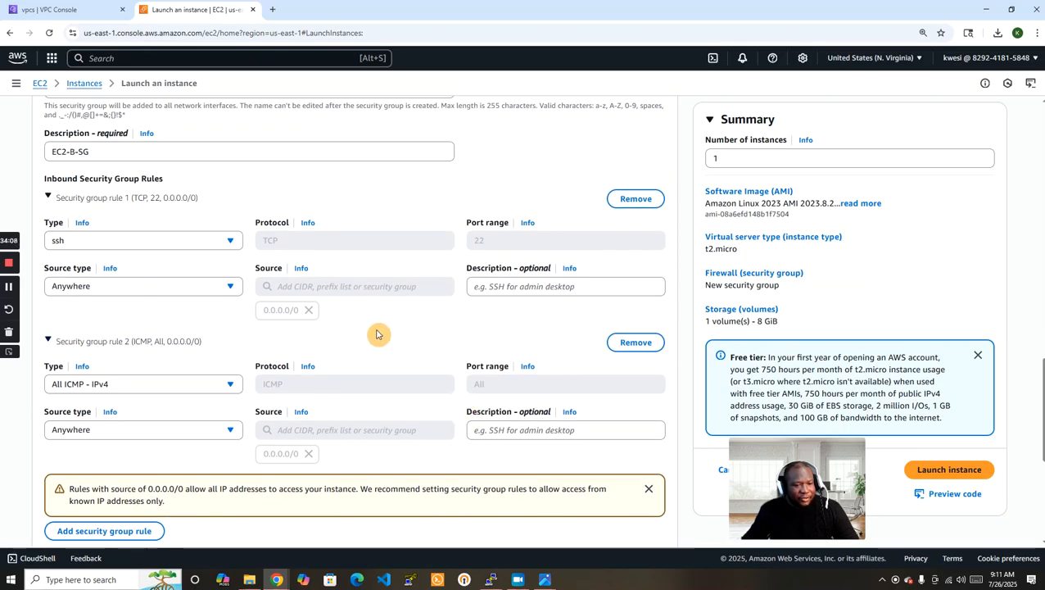
{"action": "scroll", "coordinate": [424, 350], "scroll_direction": "down", "scroll_amount": 5}
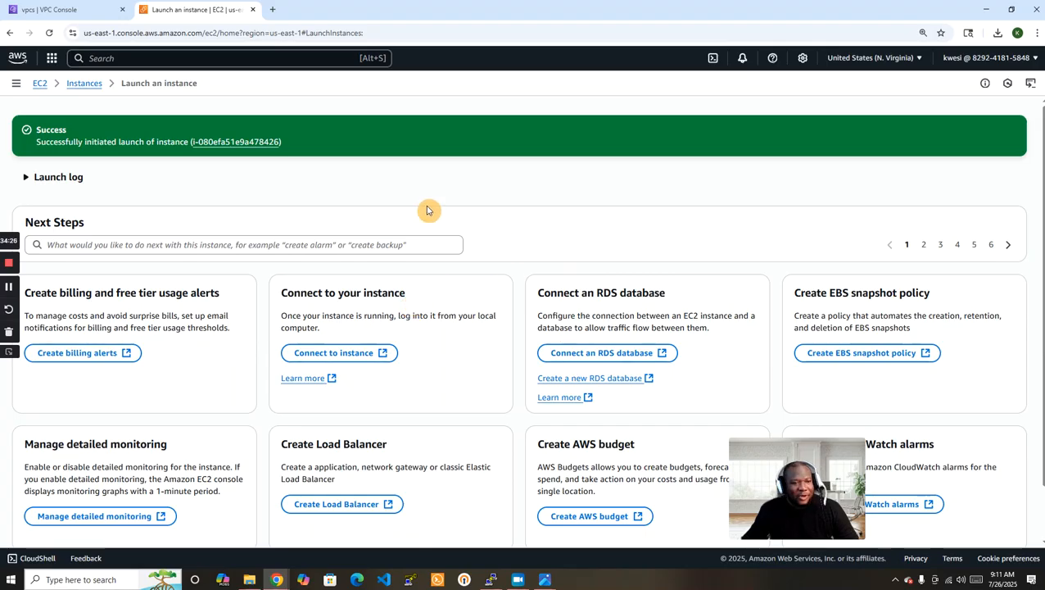
- Open and refresh the instances list, and check EC2-B's private IPv4 address in its details
{"action": "left_click", "coordinate": [82, 84]}
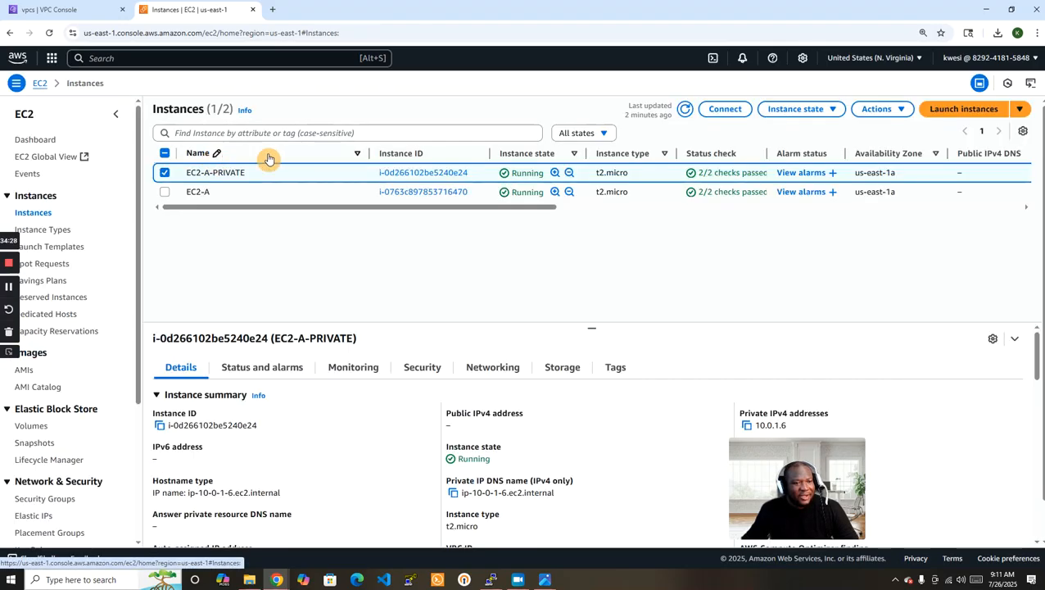
{"action": "left_click", "coordinate": [685, 111]}
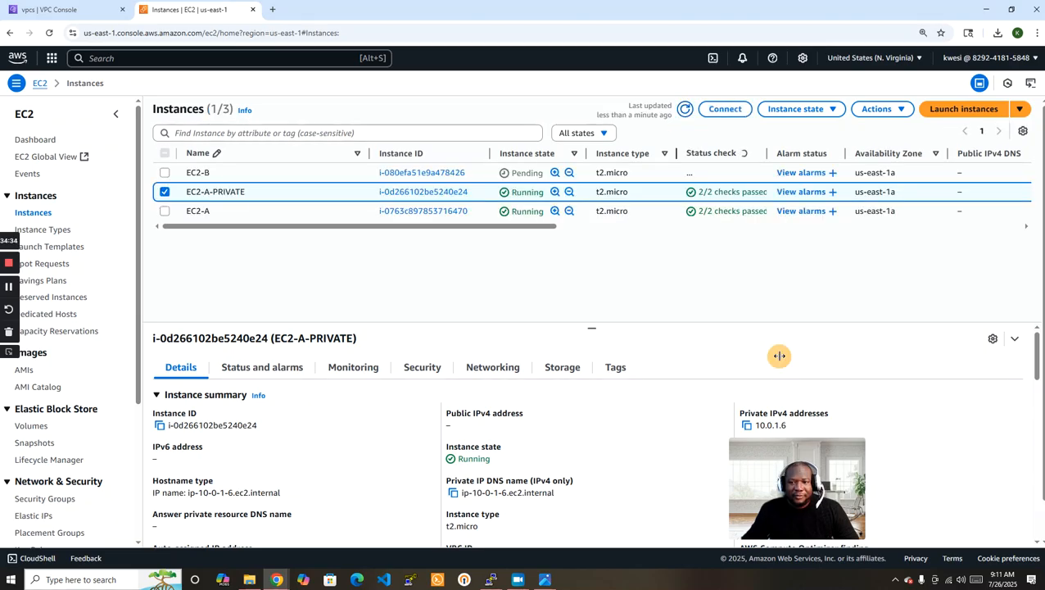
{"action": "left_click", "coordinate": [165, 191]}
{"action": "left_click", "coordinate": [165, 174]}
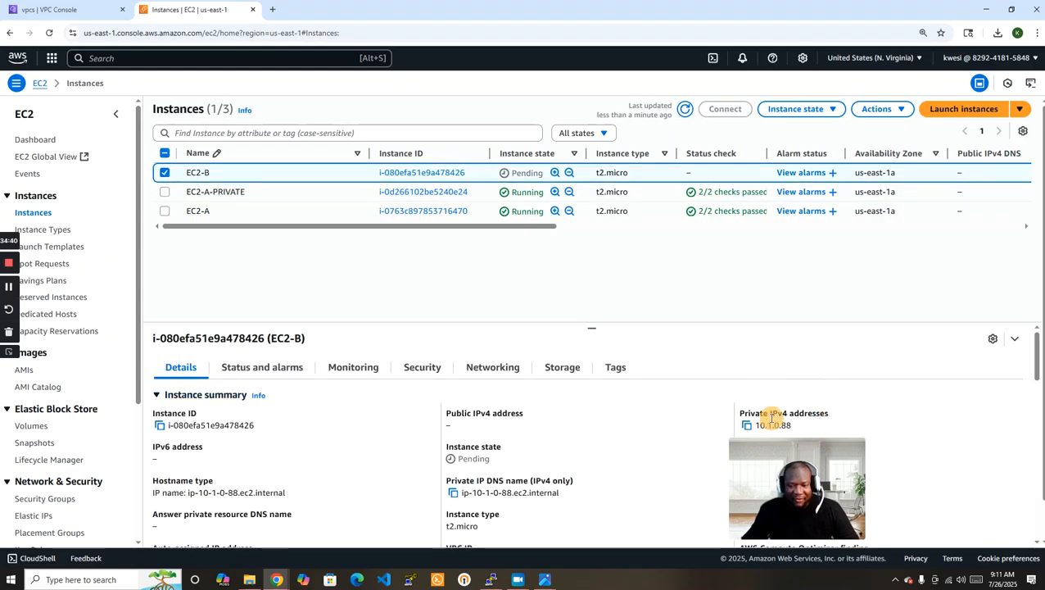
{"action": "left_click", "coordinate": [164, 174]}
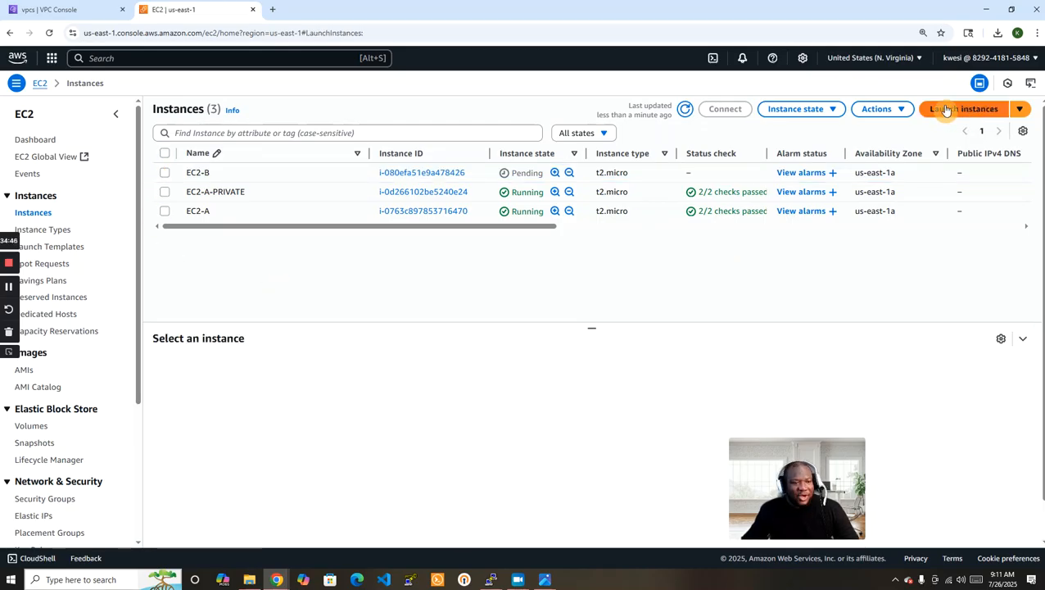
- Start launching another EC2 instance and name it EC2-C
{"action": "left_click", "coordinate": [946, 110]}
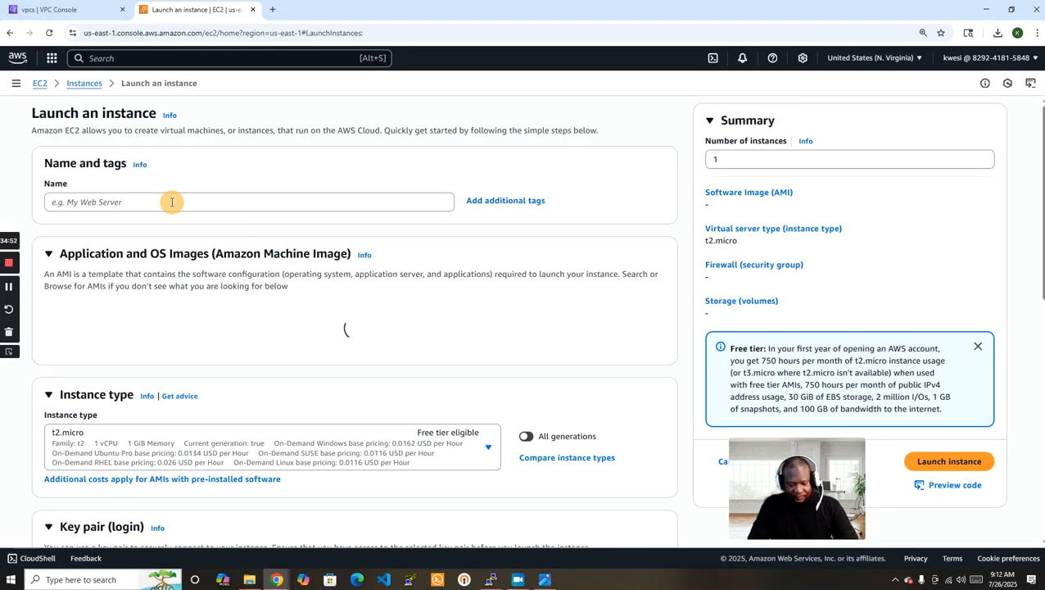
{"action": "left_click", "coordinate": [172, 202]}
{"action": "type", "text": "EC2"}
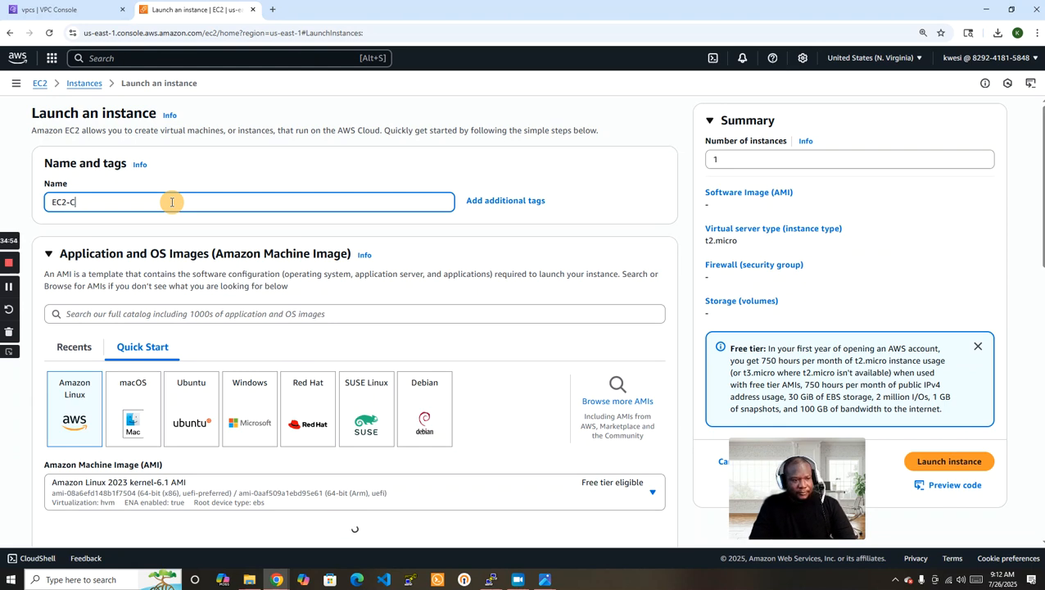
{"action": "type", "text": "-C"}
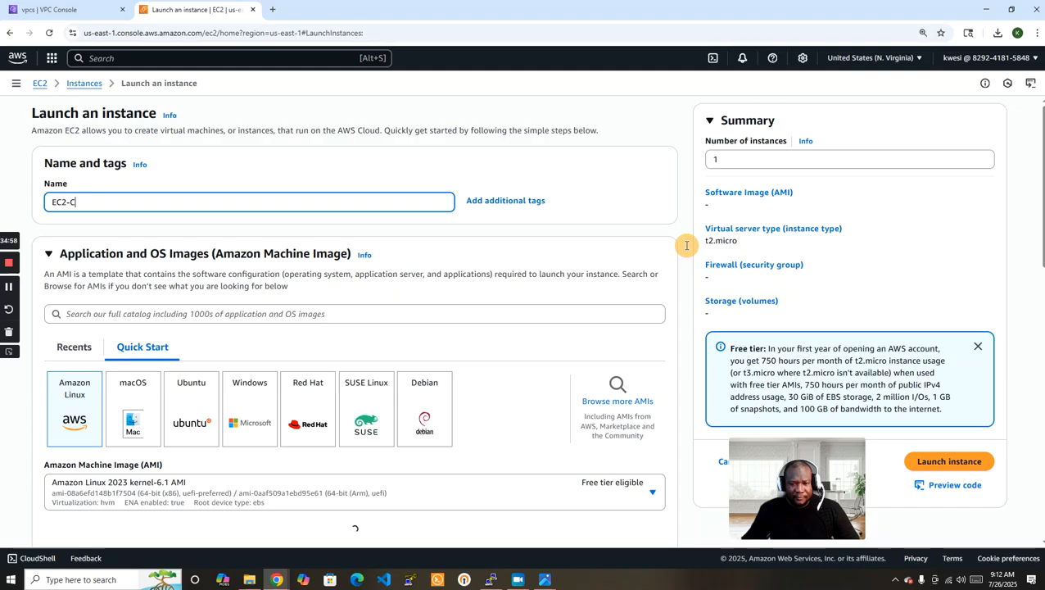
- Choose EC2-AKEYPAIR as the login key pair for EC2-C
{"action": "scroll", "coordinate": [687, 245], "scroll_direction": "down", "scroll_amount": 5}
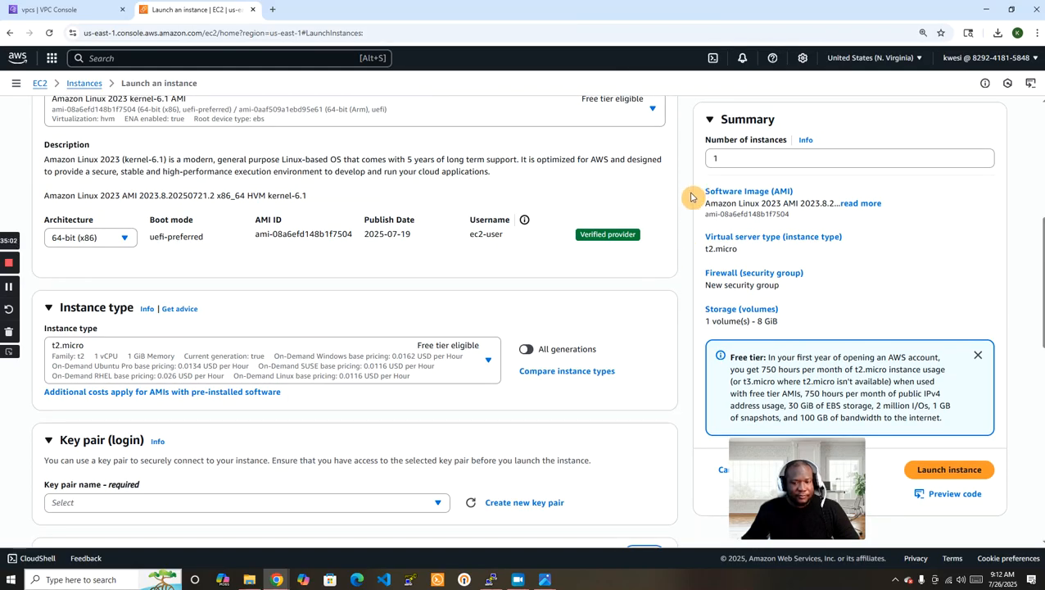
{"action": "scroll", "coordinate": [690, 197], "scroll_direction": "up", "scroll_amount": 1}
{"action": "scroll", "coordinate": [690, 196], "scroll_direction": "up", "scroll_amount": 2}
{"action": "scroll", "coordinate": [690, 197], "scroll_direction": "down", "scroll_amount": 3}
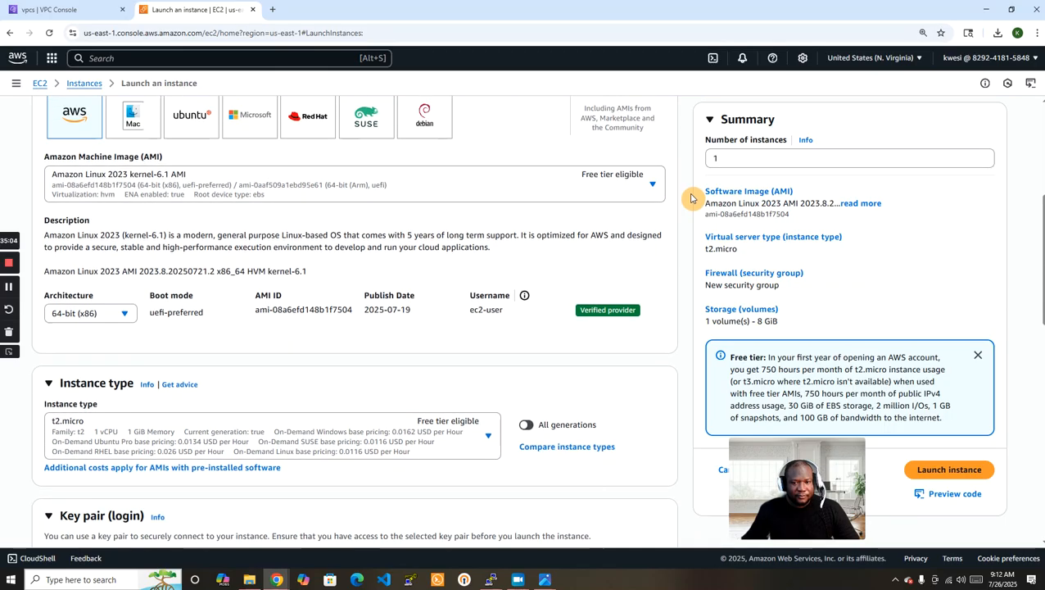
{"action": "scroll", "coordinate": [684, 197], "scroll_direction": "down", "scroll_amount": 3}
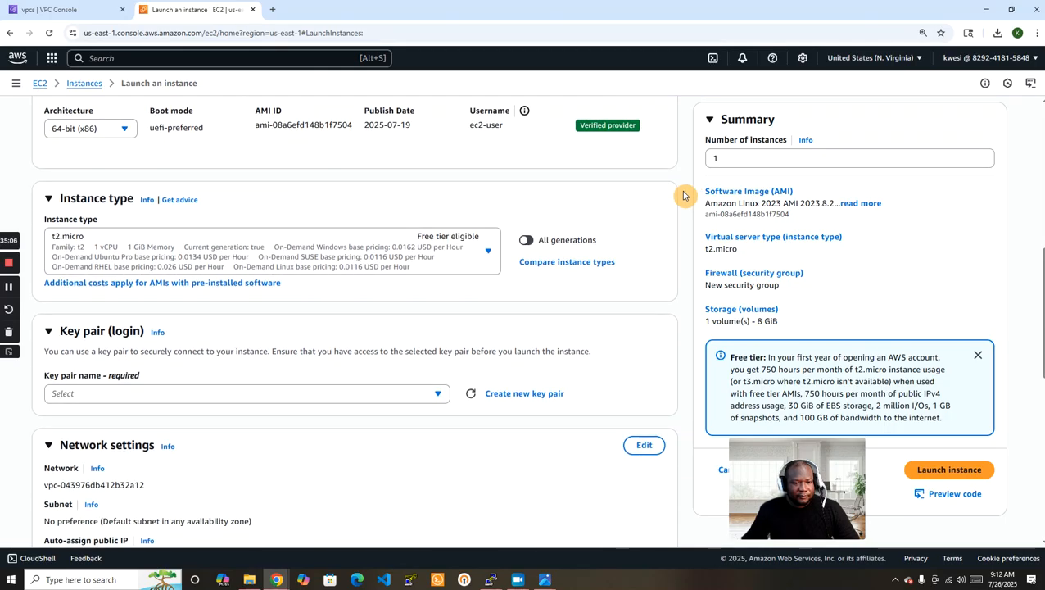
{"action": "left_click", "coordinate": [297, 340]}
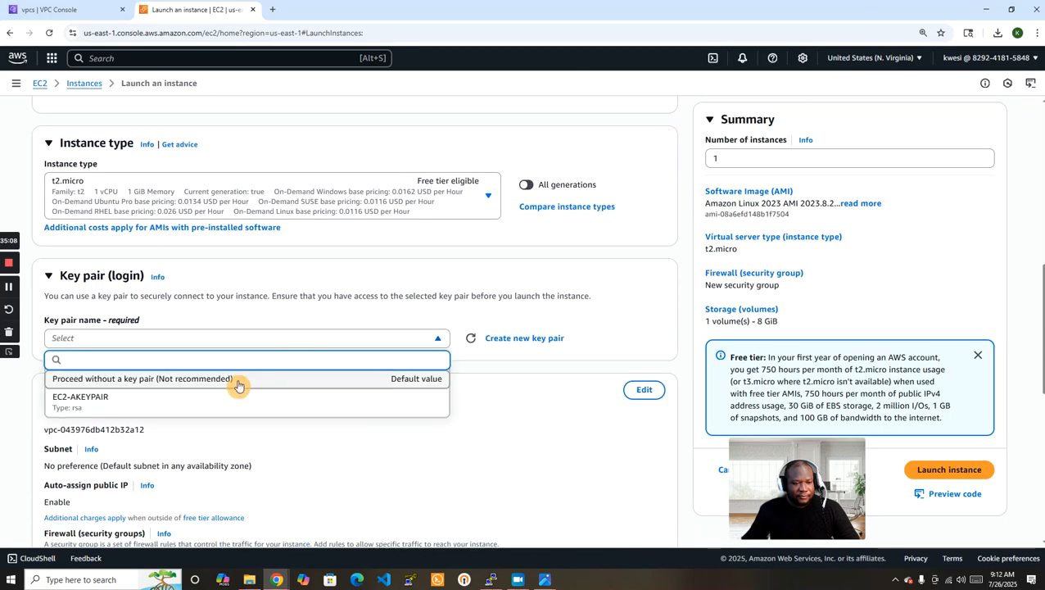
{"action": "left_click", "coordinate": [212, 406]}
- Open EC2-C's network settings for editing and place the instance in VPC-C (10.2.0.0/16)
{"action": "scroll", "coordinate": [686, 325], "scroll_direction": "down", "scroll_amount": 2}
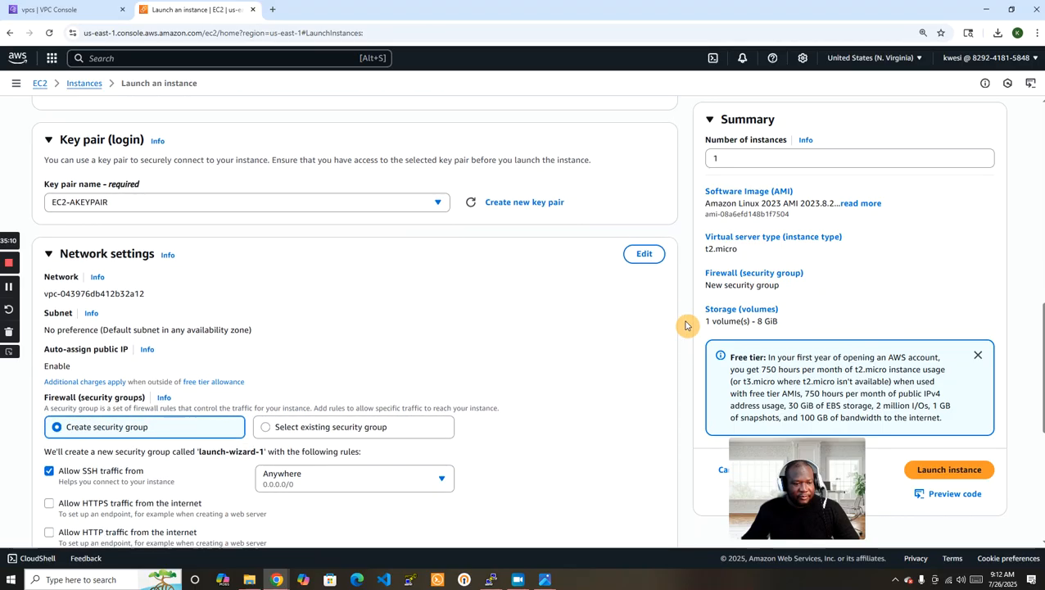
{"action": "left_click", "coordinate": [638, 281]}
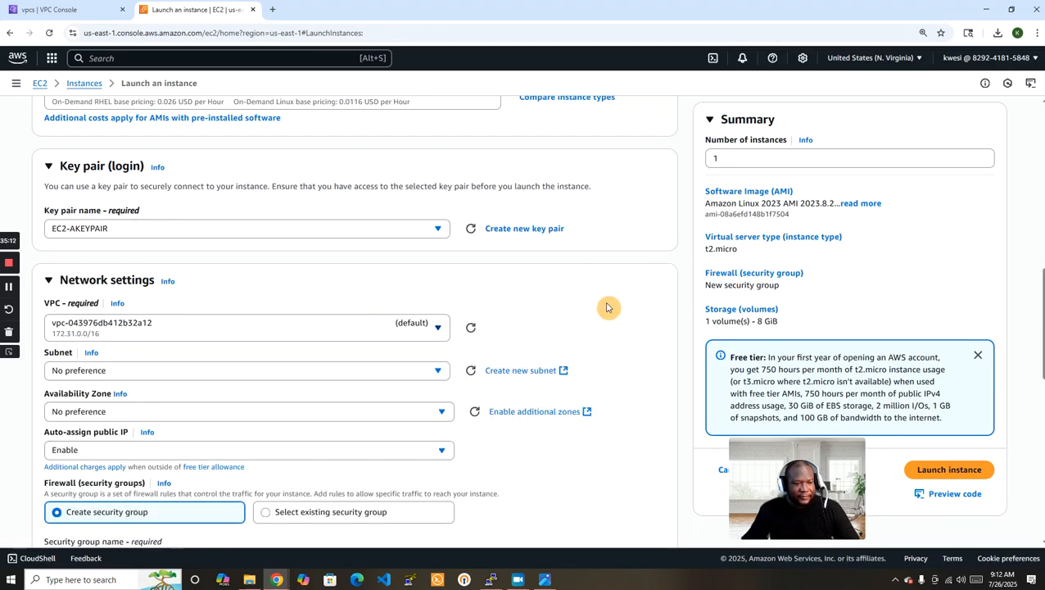
{"action": "scroll", "coordinate": [588, 303], "scroll_direction": "down", "scroll_amount": 2}
{"action": "left_click", "coordinate": [333, 220]}
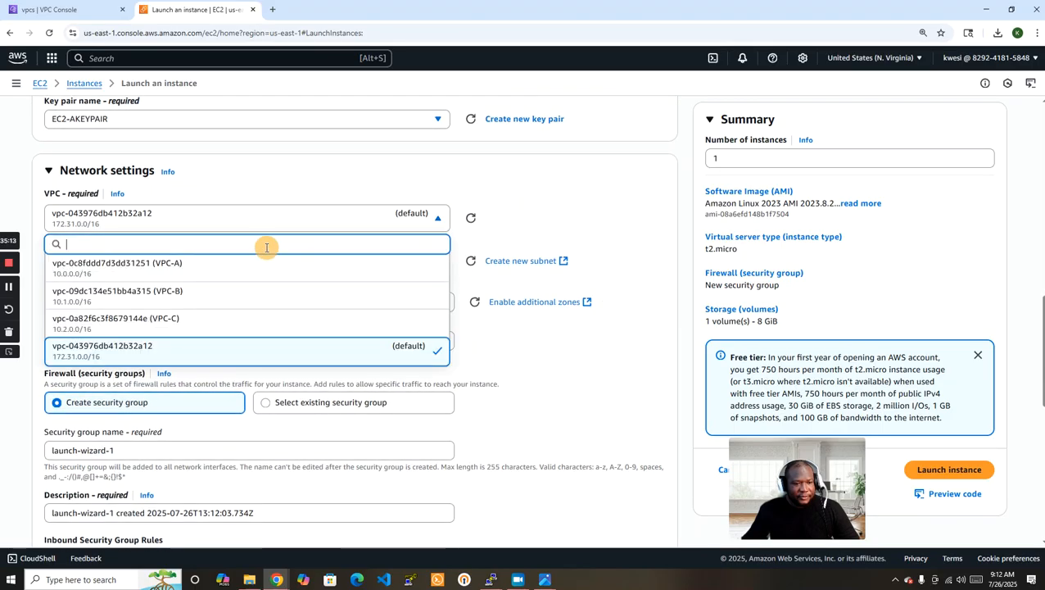
{"action": "left_click", "coordinate": [206, 324]}
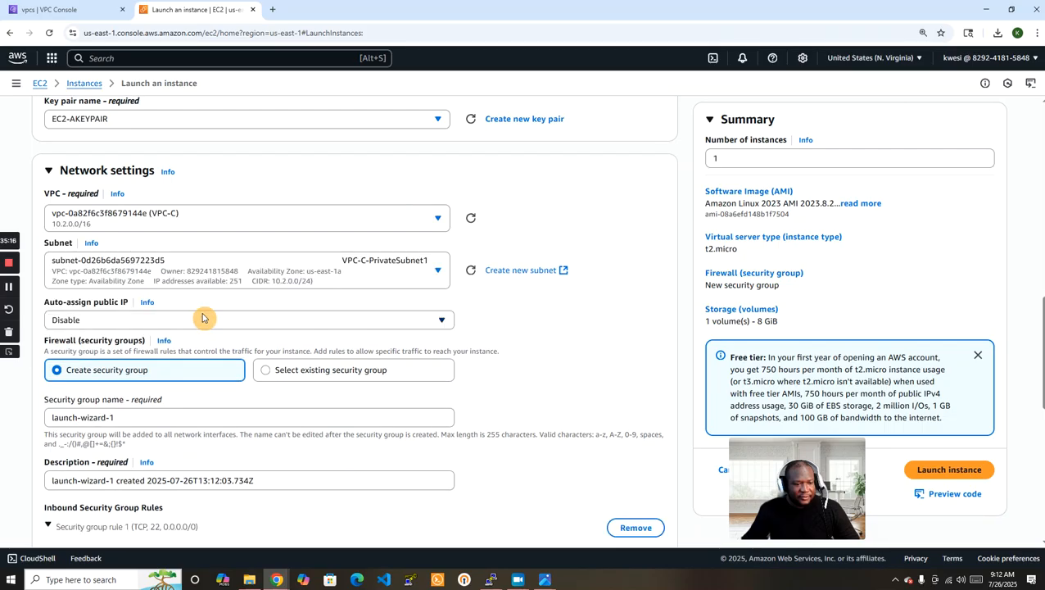
- Set both the name and the description of EC2-C's new security group to VPC-C-SG
{"action": "scroll", "coordinate": [600, 317], "scroll_direction": "down", "scroll_amount": 4}
{"action": "scroll", "coordinate": [492, 254], "scroll_direction": "up", "scroll_amount": 2}
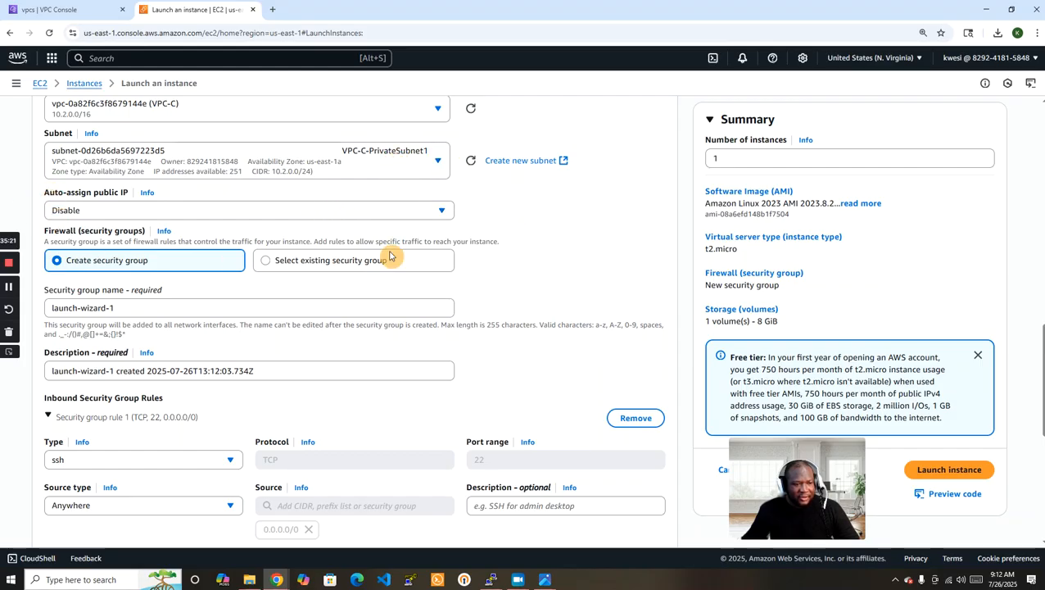
{"action": "scroll", "coordinate": [565, 294], "scroll_direction": "up", "scroll_amount": 1}
{"action": "scroll", "coordinate": [564, 294], "scroll_direction": "down", "scroll_amount": 3}
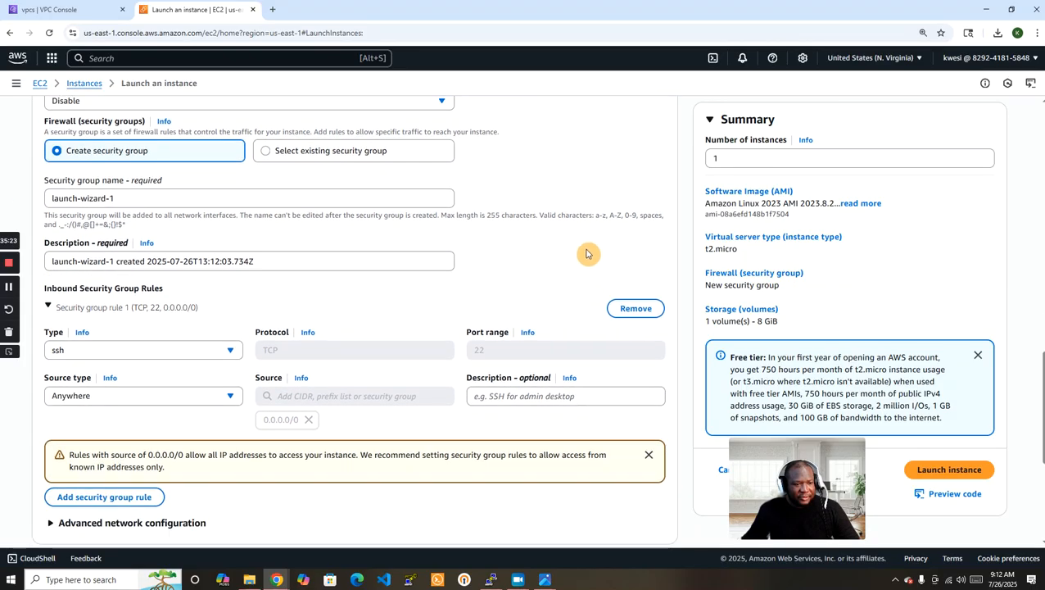
{"action": "left_click_drag", "start_coordinate": [227, 198], "coordinate": [22, 198]}
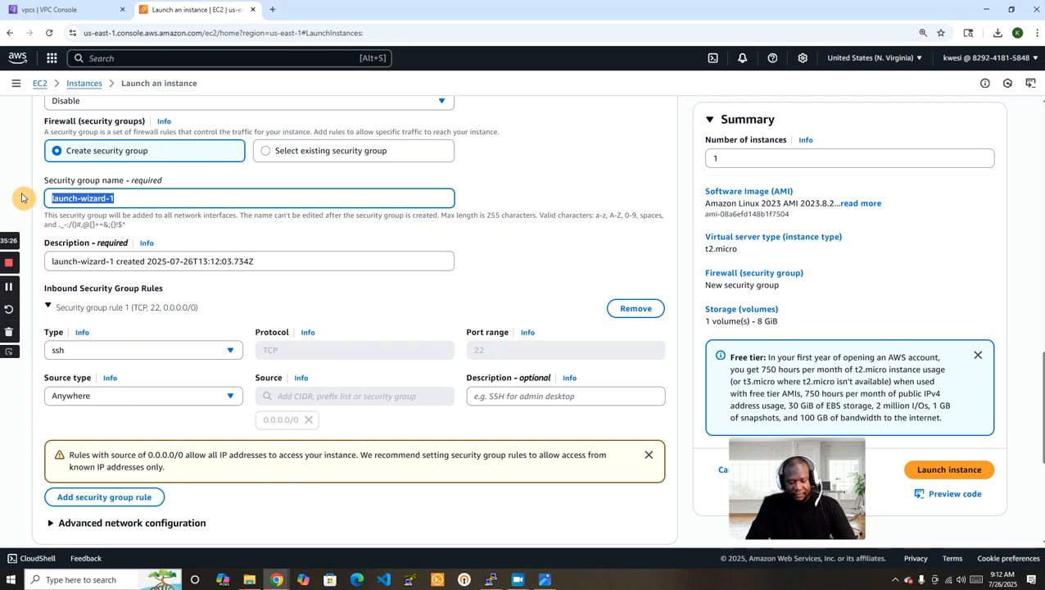
{"action": "type", "text": "VPC-C"}
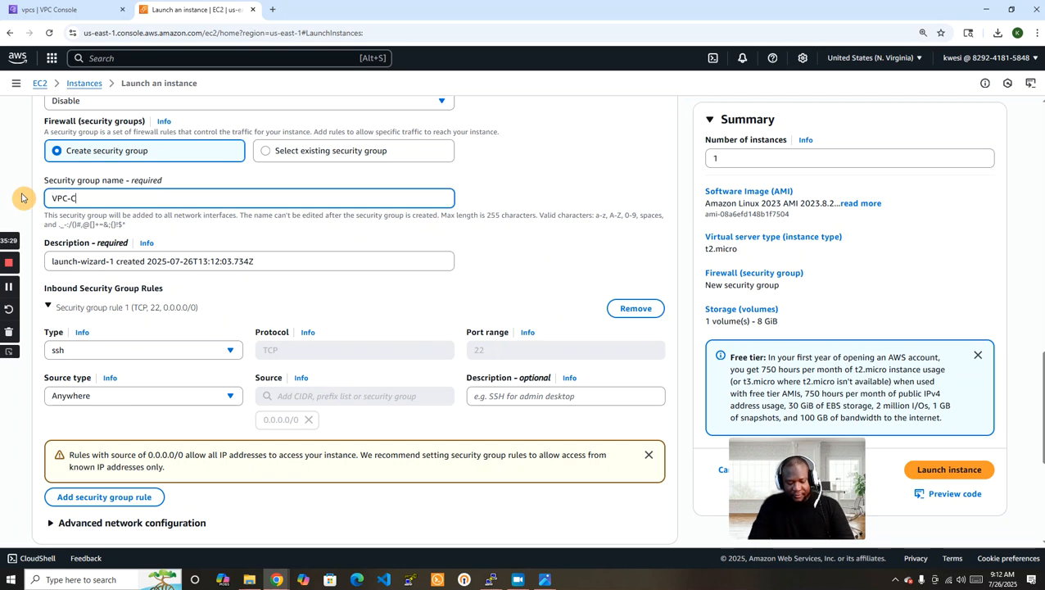
{"action": "type", "text": "-SG"}
{"action": "key", "text": "Tab"}
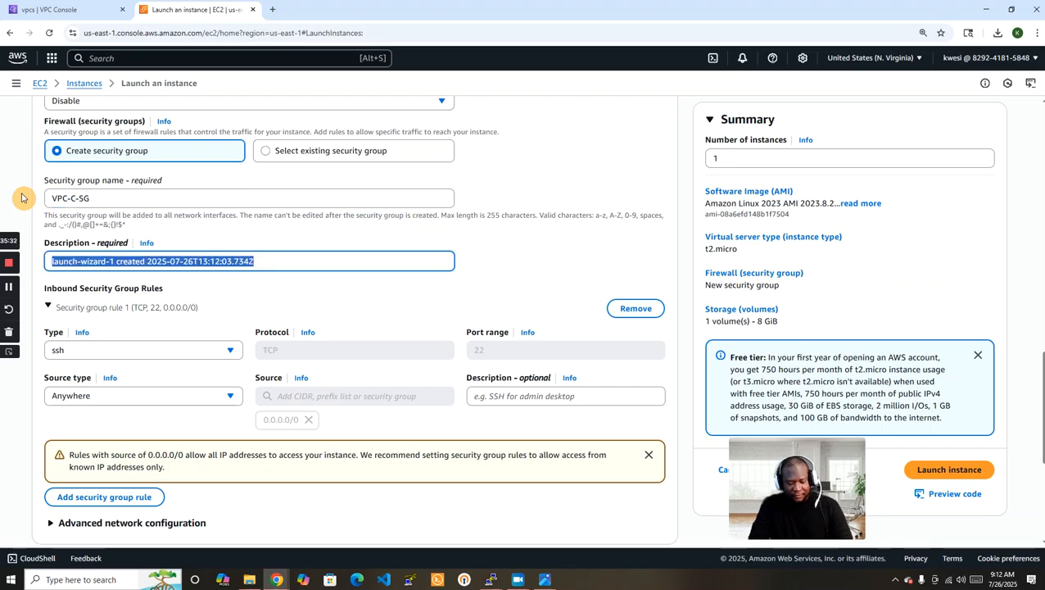
{"action": "type", "text": "VPC-"}
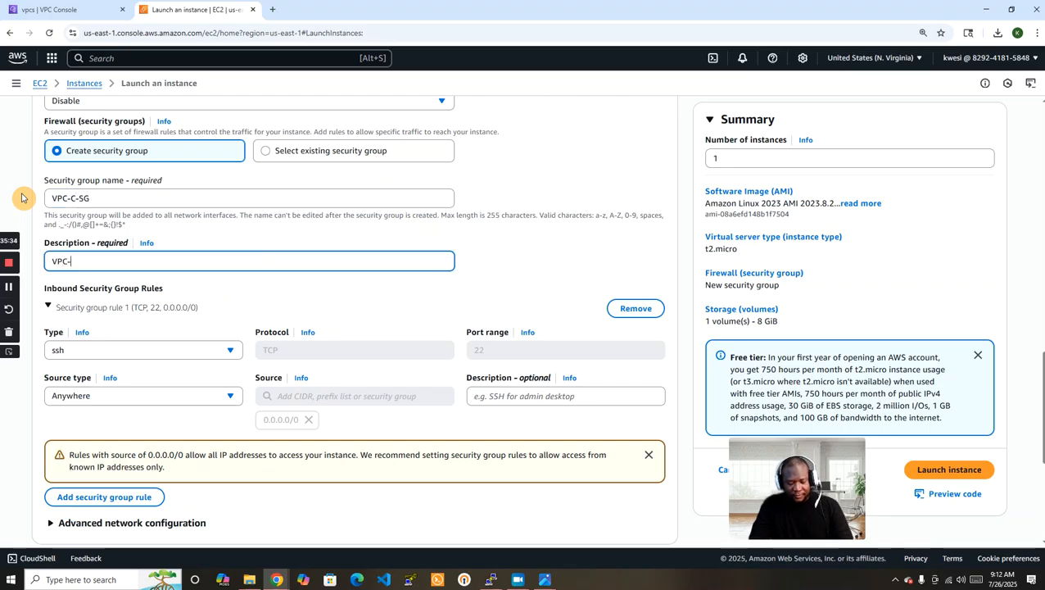
{"action": "type", "text": "C-SG"}
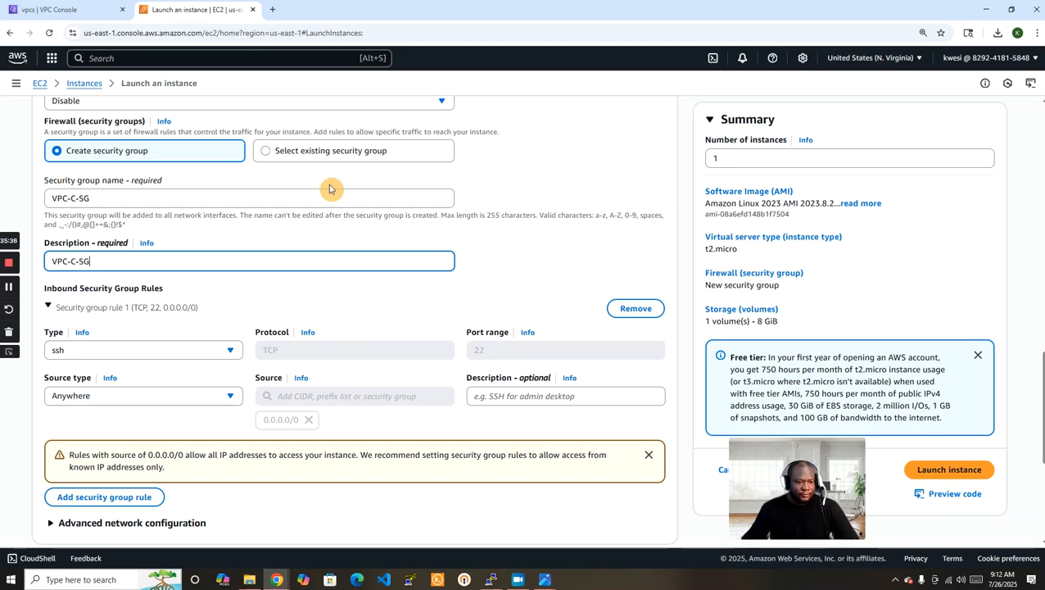
- Add a second inbound rule to VPC-C-SG allowing All ICMP - IPv4 with the source type Anywhere
{"action": "scroll", "coordinate": [680, 270], "scroll_direction": "down", "scroll_amount": 2}
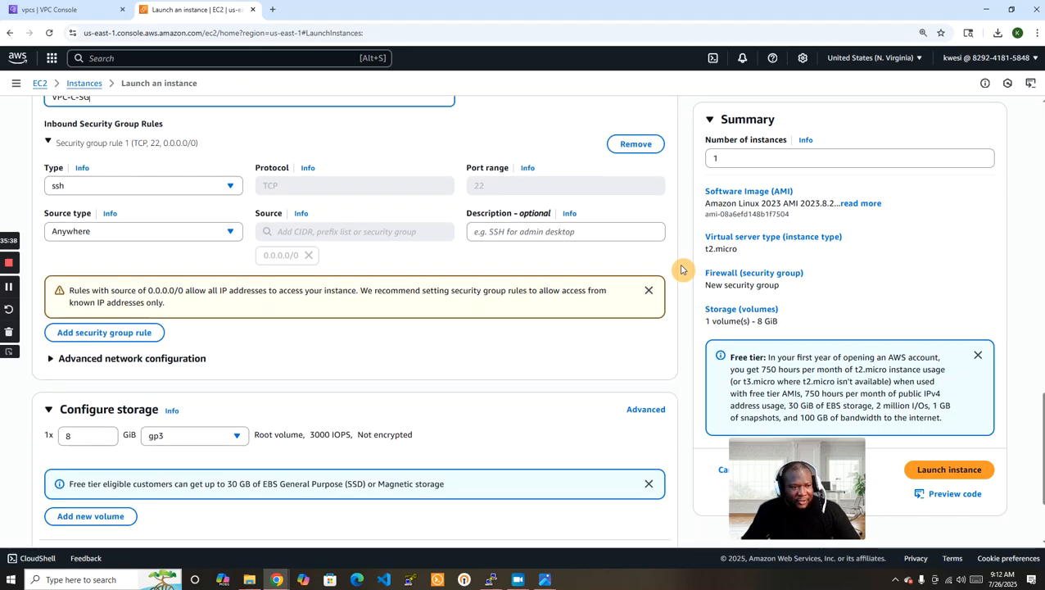
{"action": "left_click", "coordinate": [136, 333]}
{"action": "left_click", "coordinate": [205, 331]}
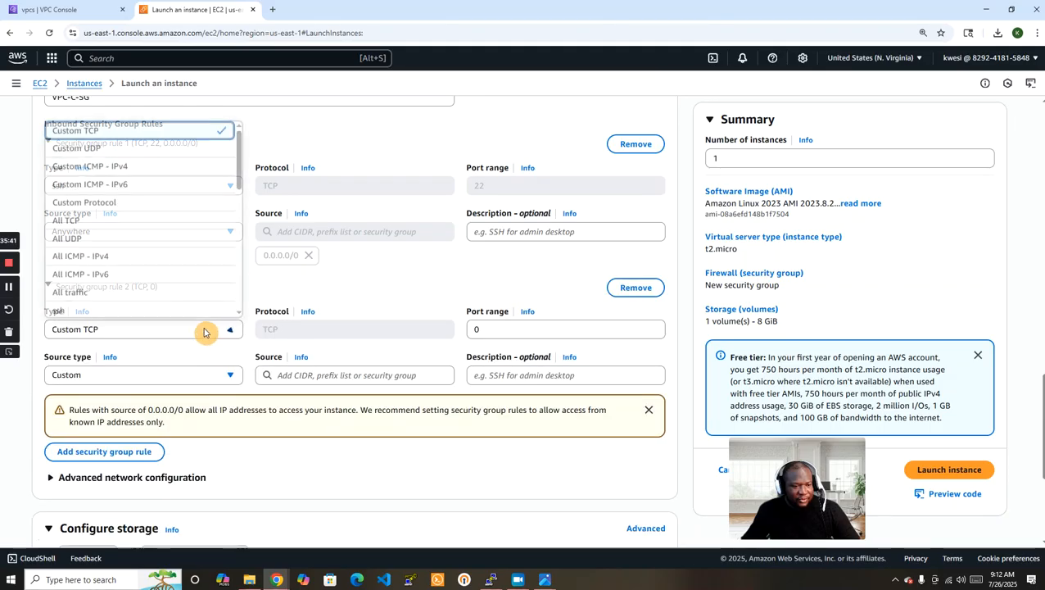
{"action": "left_click", "coordinate": [131, 254]}
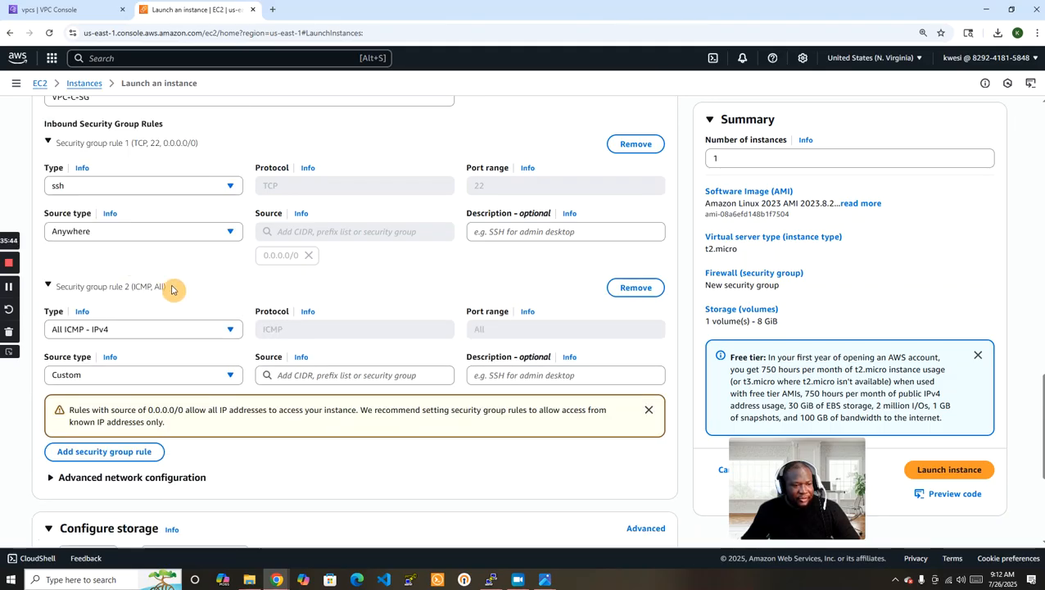
{"action": "scroll", "coordinate": [691, 331], "scroll_direction": "down", "scroll_amount": 2}
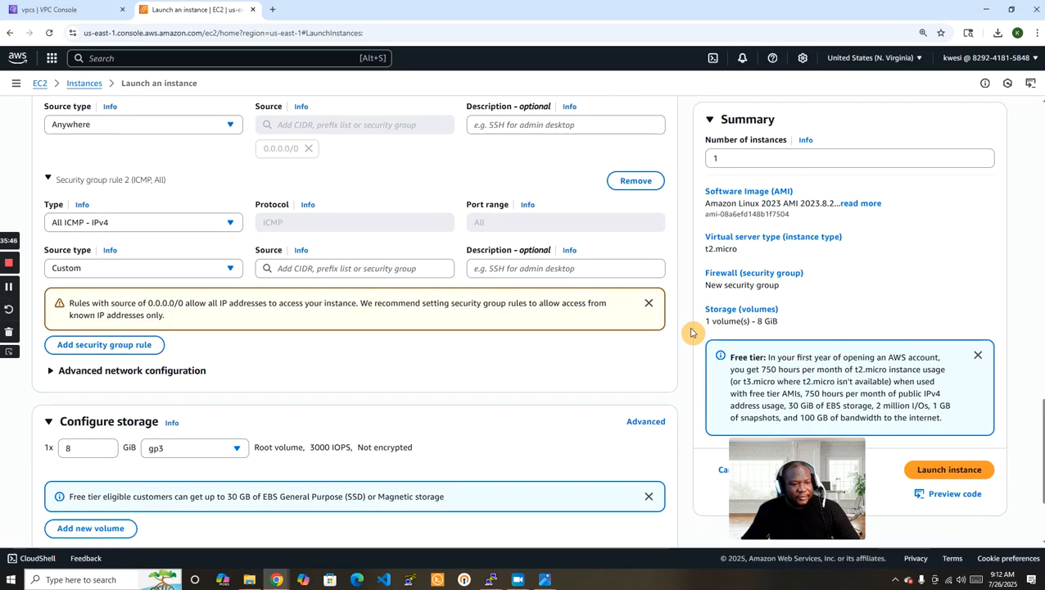
{"action": "left_click", "coordinate": [205, 270]}
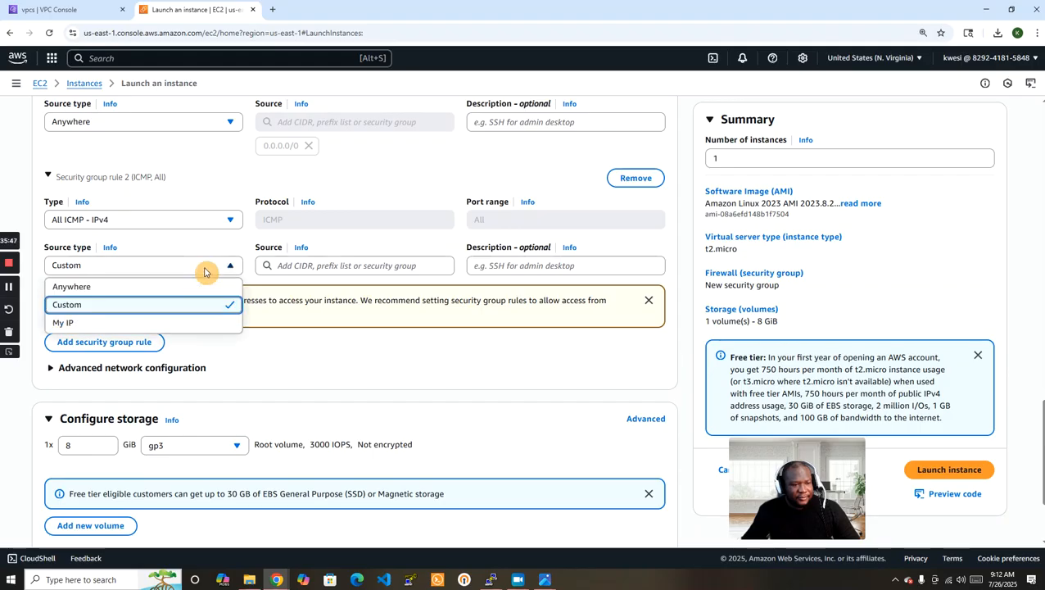
{"action": "left_click", "coordinate": [133, 288]}
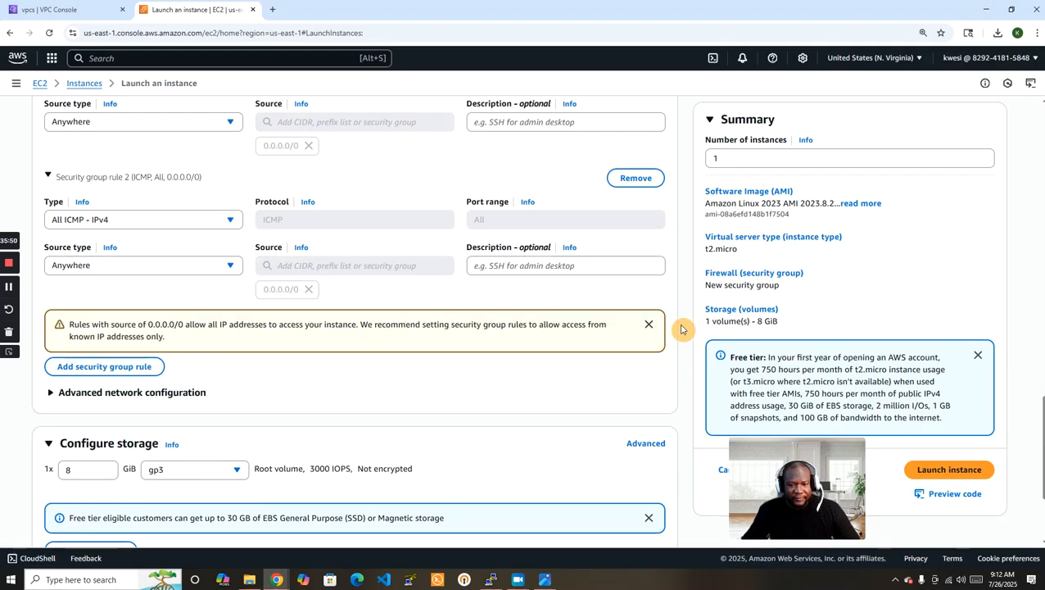
- Launch the EC2-C instance and return to the instances list
{"action": "scroll", "coordinate": [1014, 487], "scroll_direction": "down", "scroll_amount": 1}
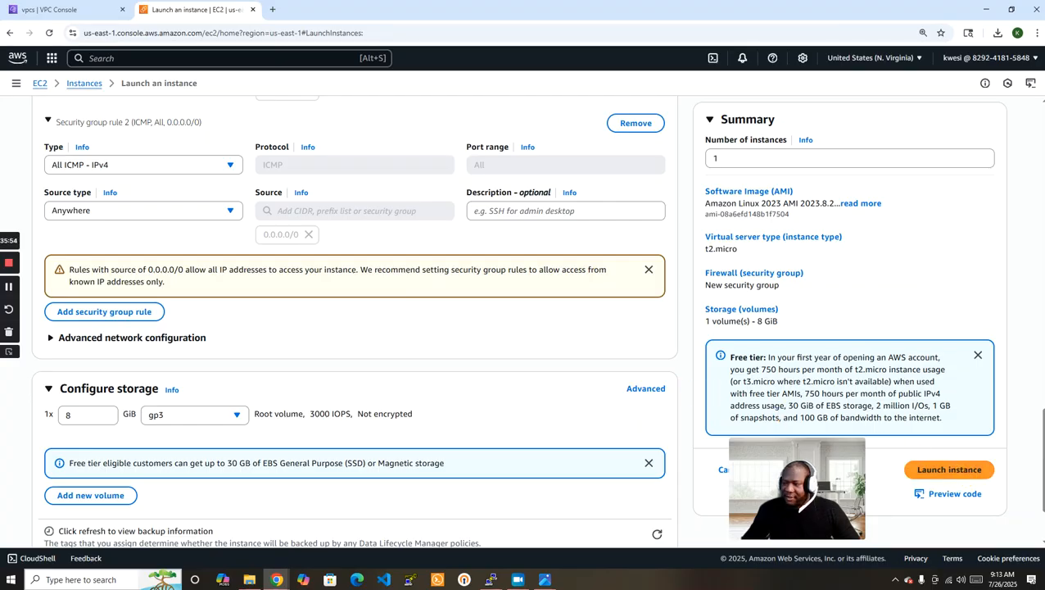
{"action": "left_click", "coordinate": [970, 471]}
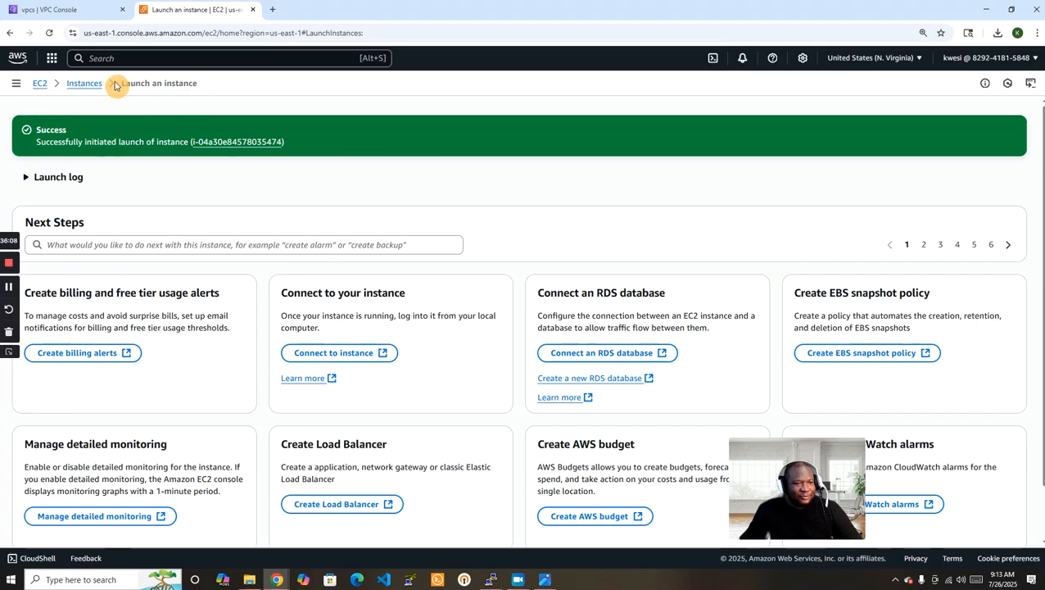
{"action": "left_click", "coordinate": [85, 84]}
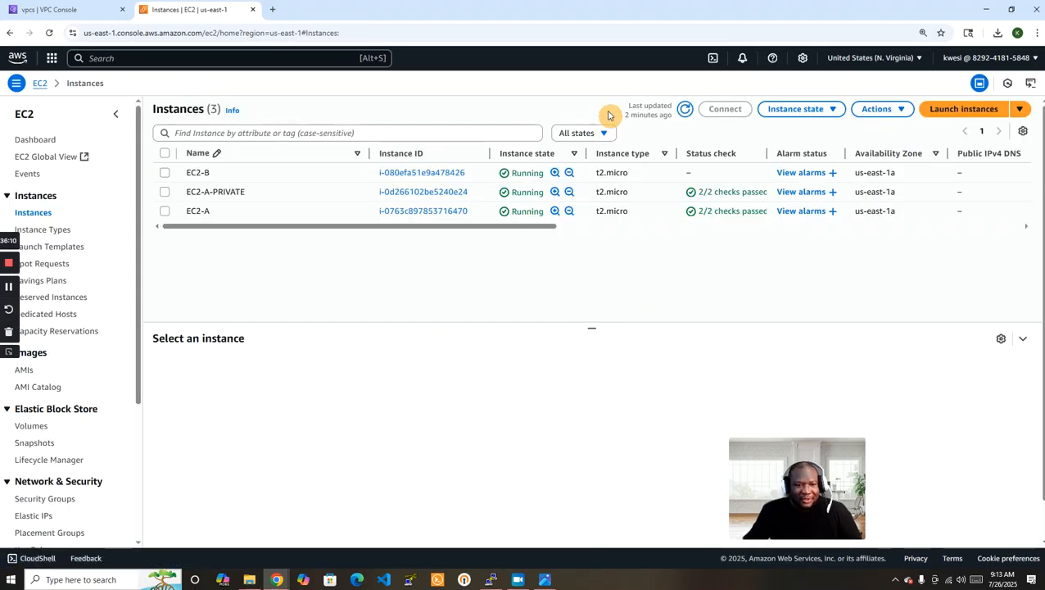
- Sort the refreshed instances list by name and check EC2-C's private IPv4 address in its details
{"action": "left_click", "coordinate": [275, 157]}
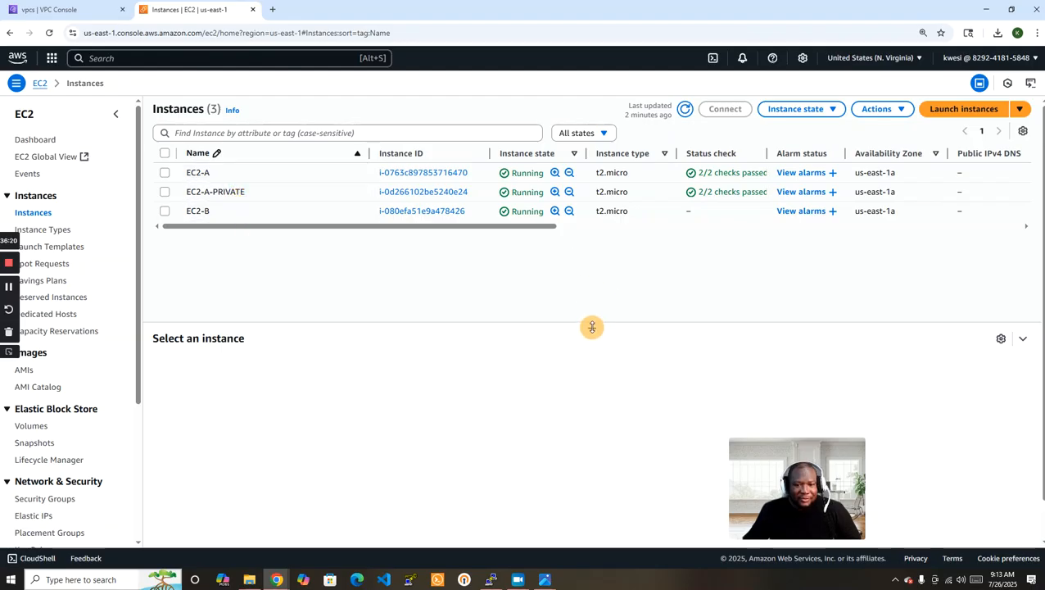
{"action": "left_click", "coordinate": [685, 109]}
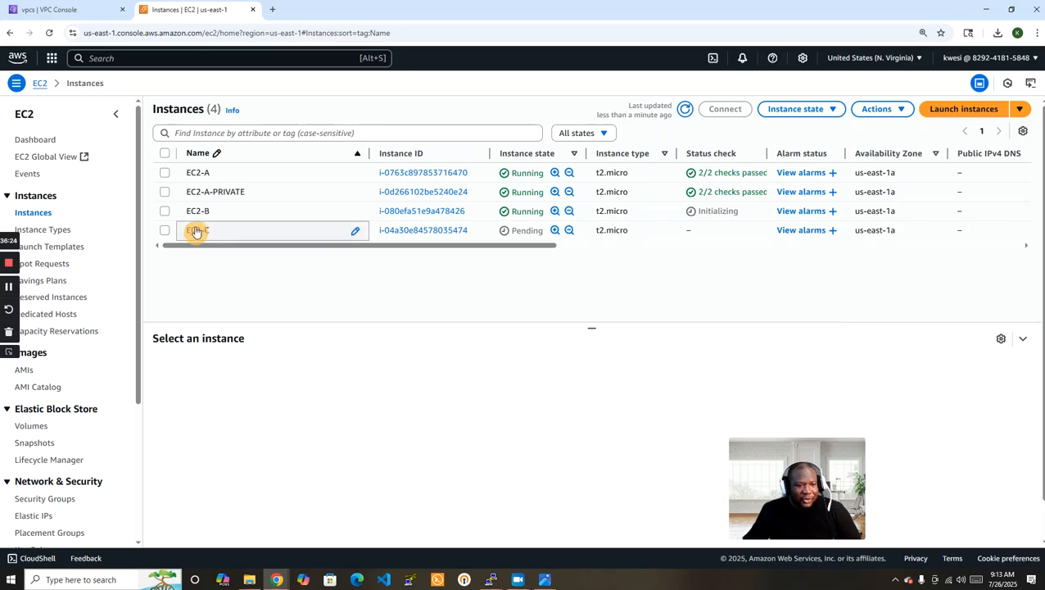
{"action": "left_click", "coordinate": [165, 230]}
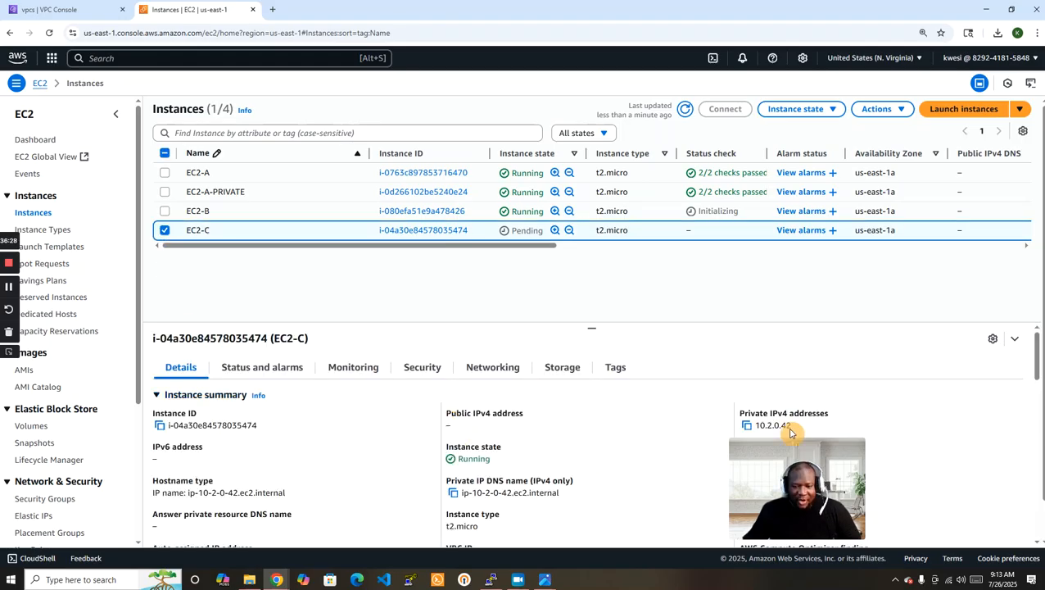
{"action": "left_click", "coordinate": [164, 233]}
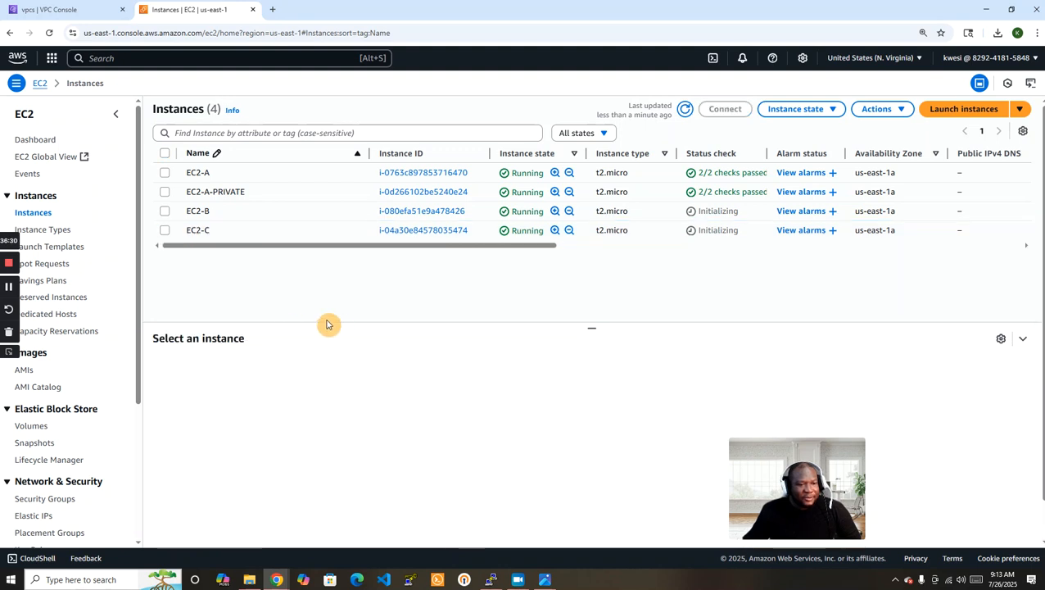
- Copy the private IPv4 address of EC2-B from its instance details
{"action": "left_click", "coordinate": [72, 11]}
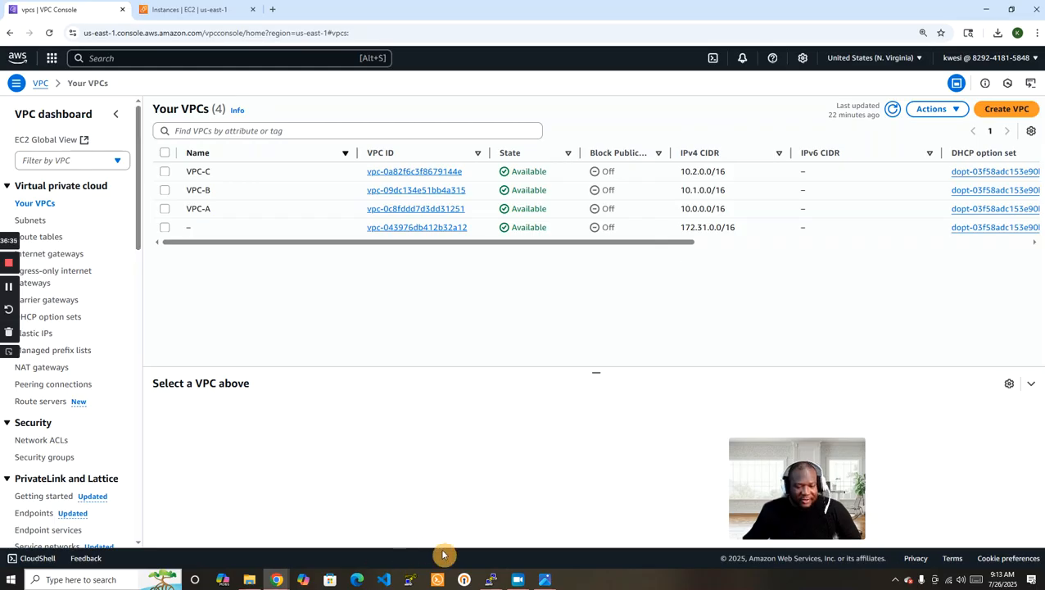
{"action": "left_click", "coordinate": [489, 583]}
{"action": "left_click", "coordinate": [205, 14]}
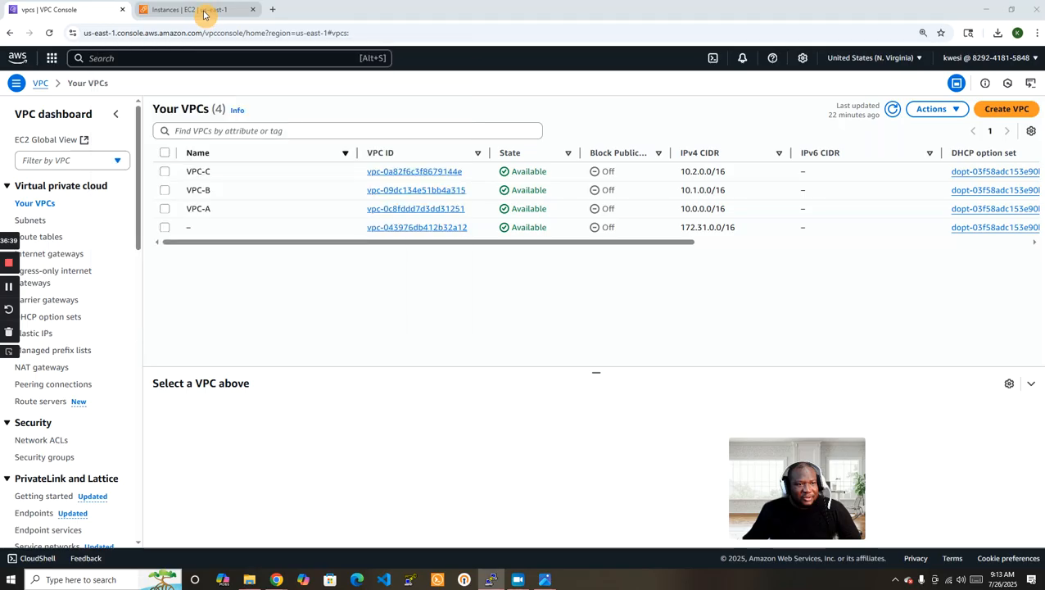
{"action": "left_click", "coordinate": [205, 15]}
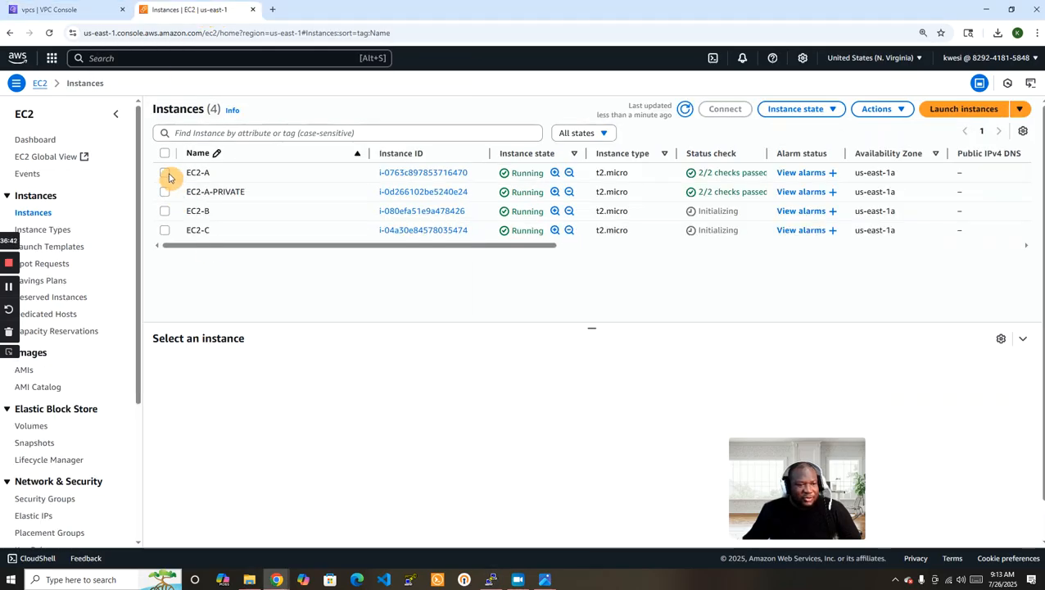
{"action": "left_click", "coordinate": [165, 212]}
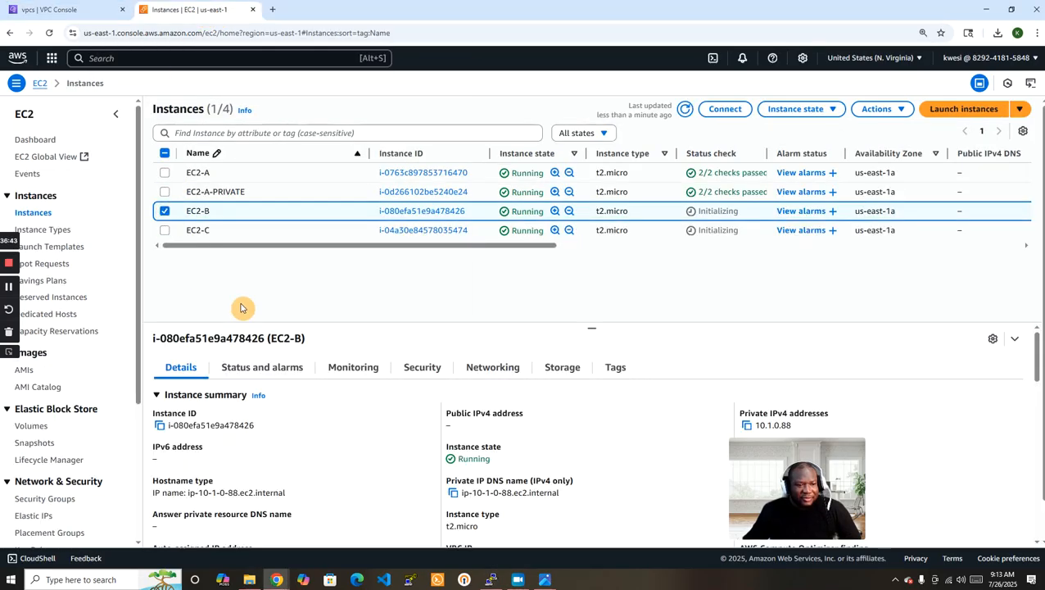
{"action": "left_click", "coordinate": [747, 426]}
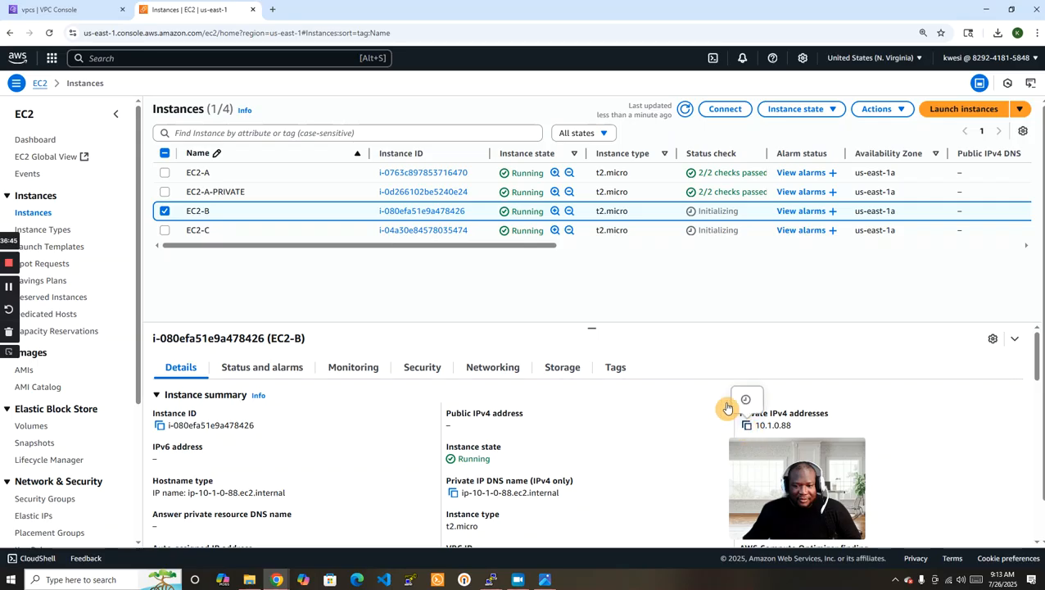
- Switch to the SSH terminal, ping EC2-B at 10.1.0.88 from the private instance and stop the ping
{"action": "left_click", "coordinate": [490, 579]}
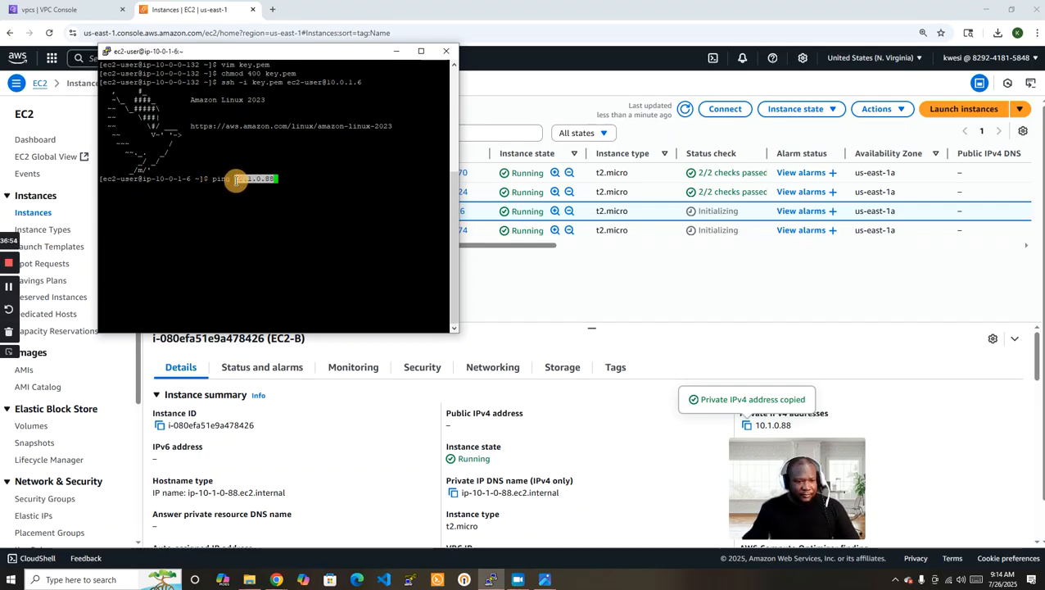
{"action": "key", "text": "Return"}
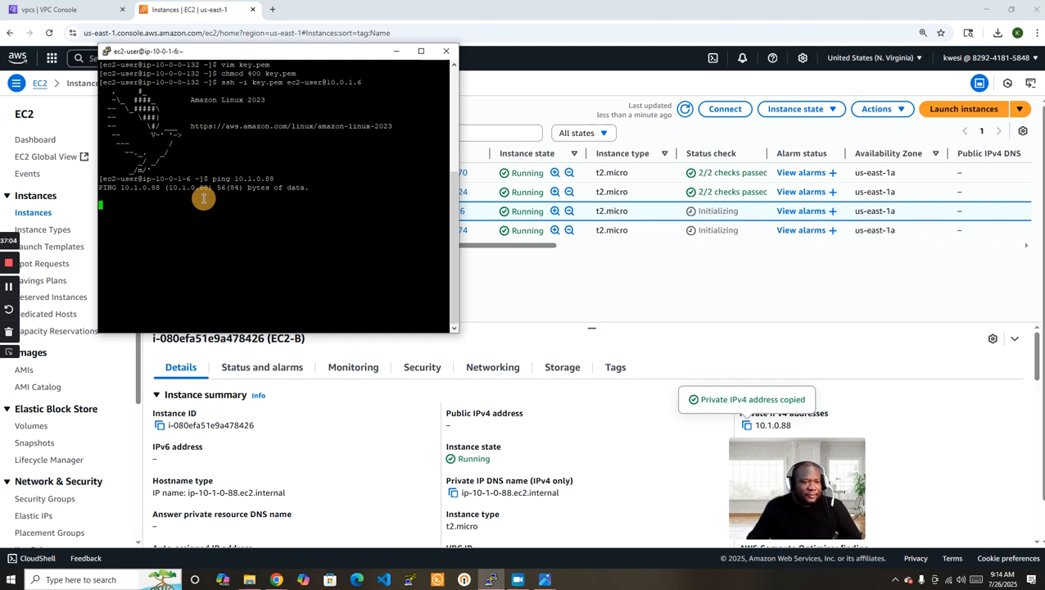
{"action": "key", "text": "ctrl+c"}
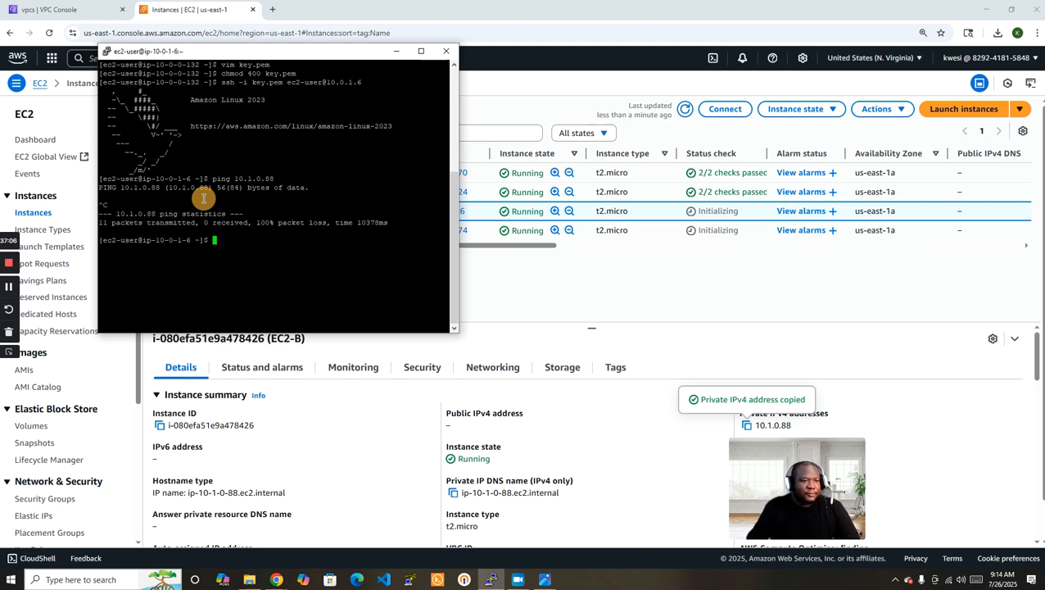
- Start creating a transit gateway in the VPC console and set its name tag to VPC-A-B-C-TGW
{"action": "left_click", "coordinate": [664, 18]}
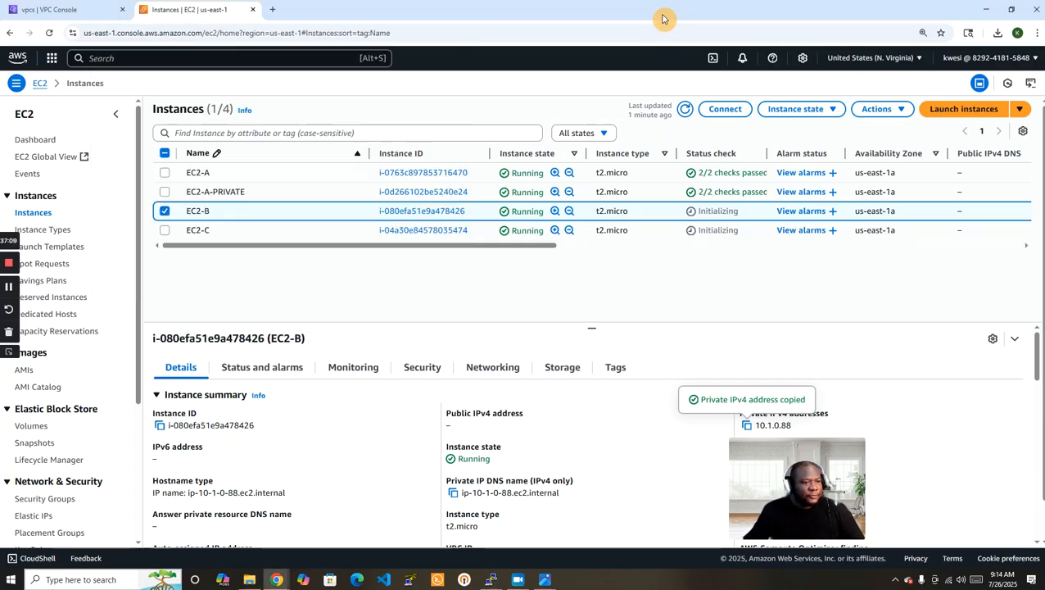
{"action": "left_click", "coordinate": [48, 10]}
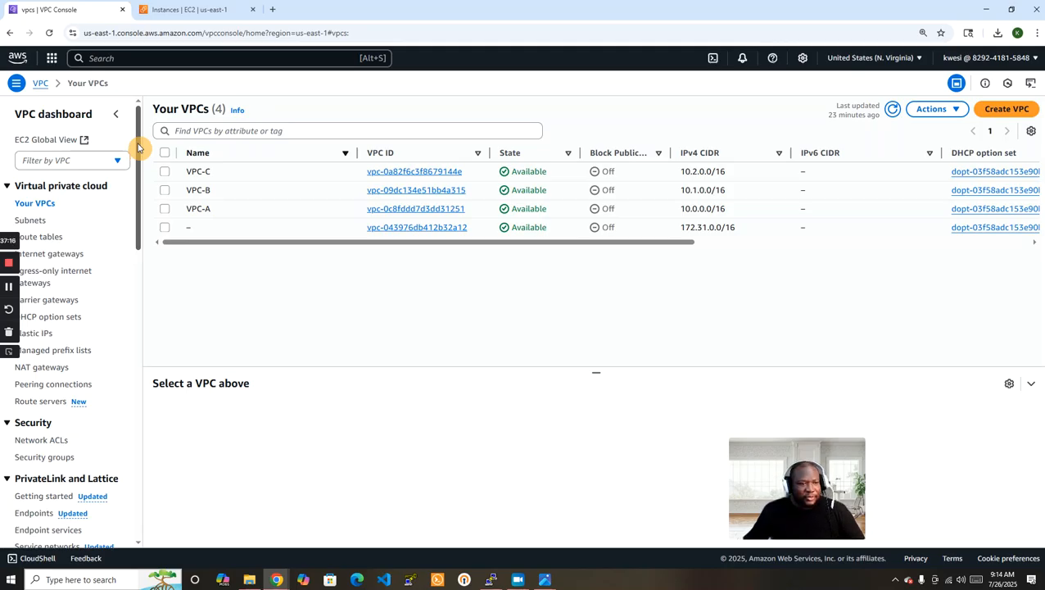
{"action": "left_click_drag", "start_coordinate": [139, 147], "coordinate": [127, 367]}
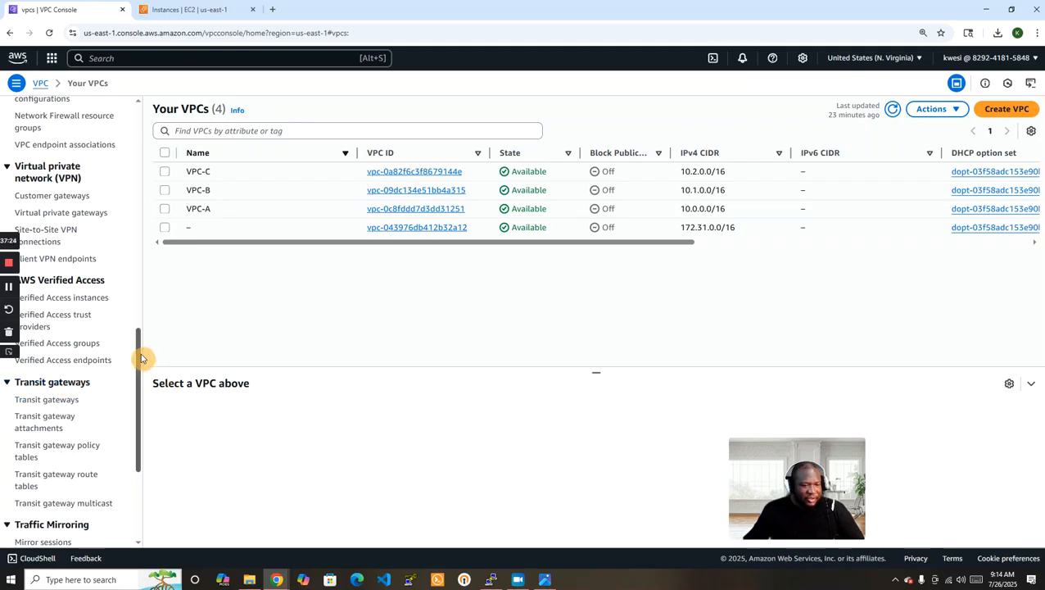
{"action": "mouse_move", "coordinate": [139, 356]}
{"action": "left_mouse_down"}
{"action": "mouse_move", "coordinate": [142, 436]}
{"action": "mouse_move", "coordinate": [156, 358]}
{"action": "left_mouse_up"}
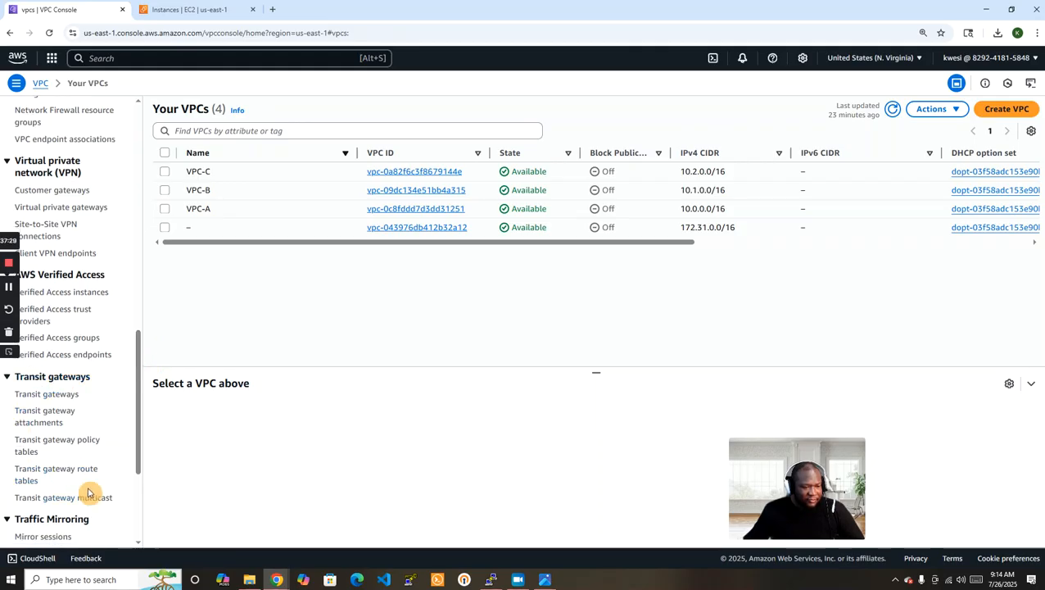
{"action": "left_click", "coordinate": [42, 395]}
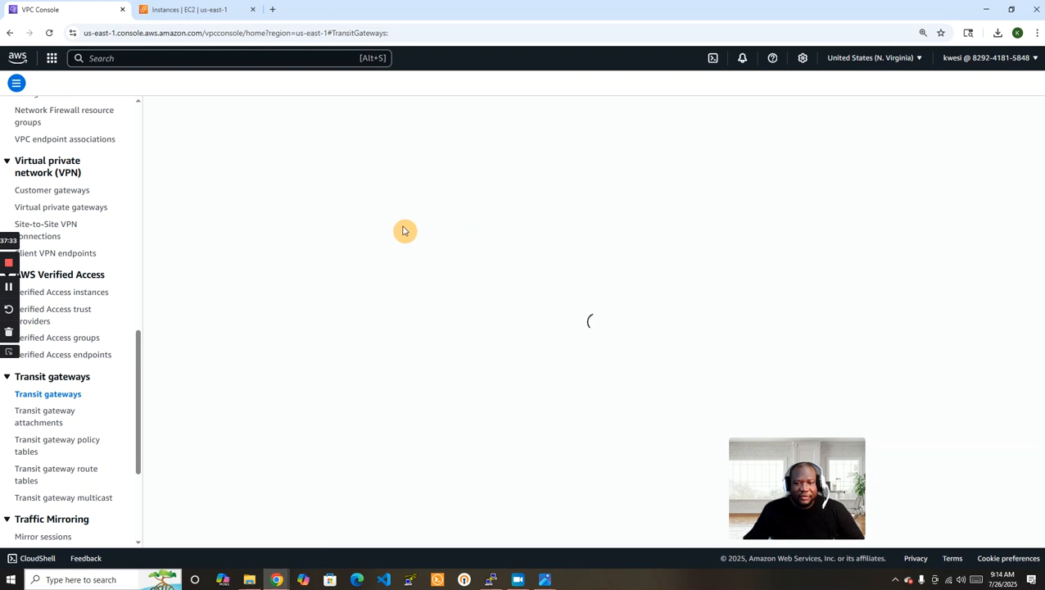
{"action": "left_click", "coordinate": [592, 239]}
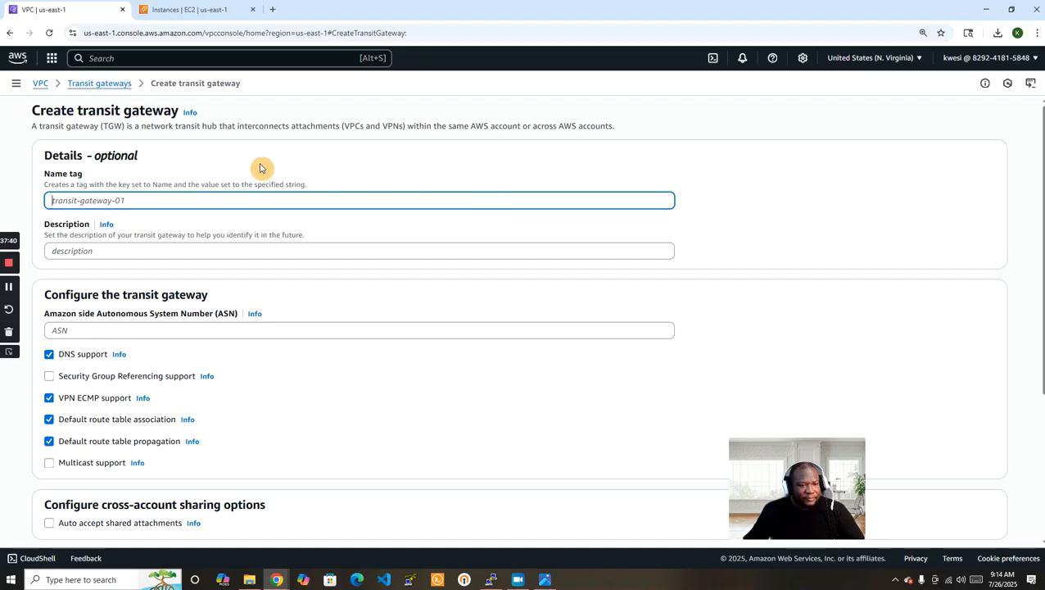
{"action": "left_click", "coordinate": [8, 290]}
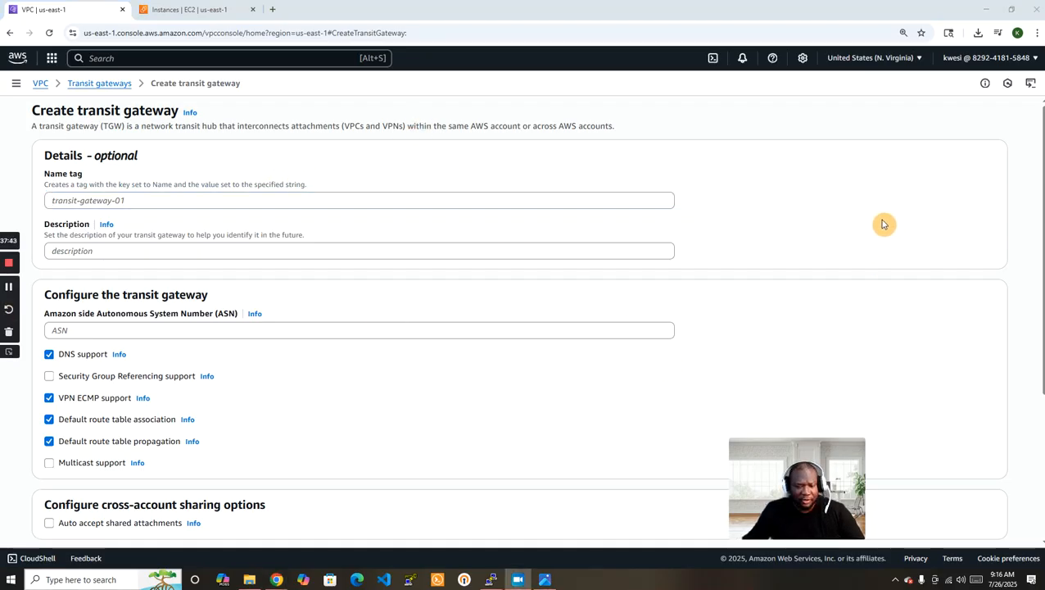
{"action": "left_click", "coordinate": [147, 199]}
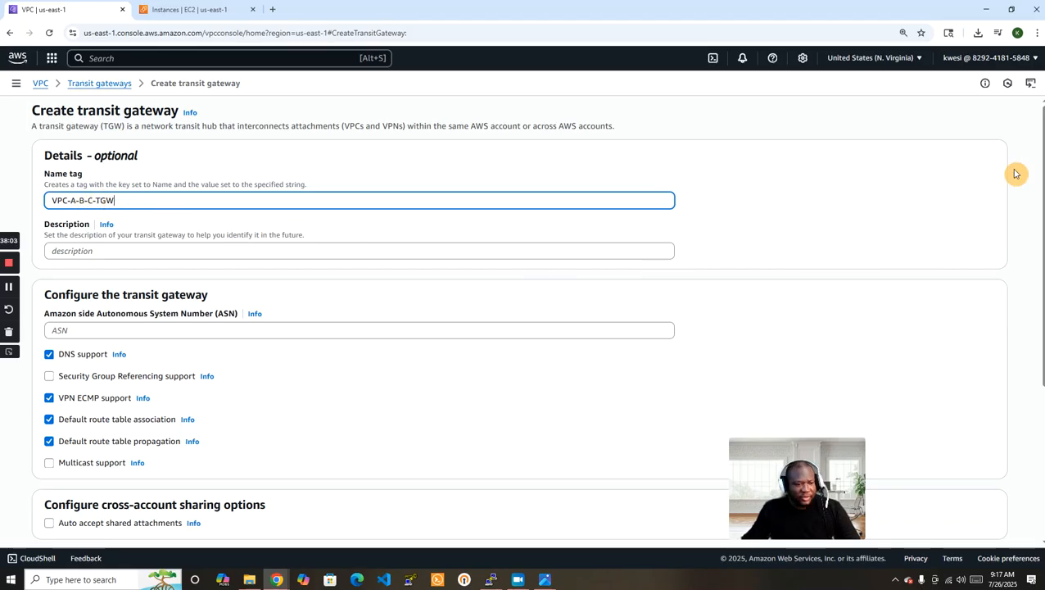
- Review the transit gateway's configuration, cross-account sharing, CIDR block and tag options
{"action": "scroll", "coordinate": [975, 177], "scroll_direction": "down", "scroll_amount": 1}
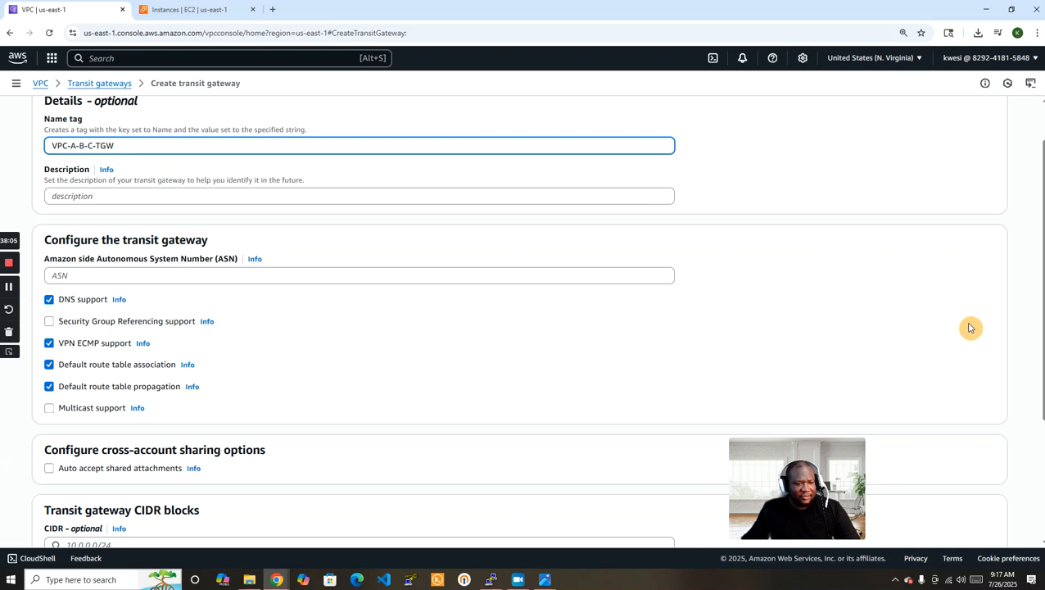
{"action": "scroll", "coordinate": [901, 320], "scroll_direction": "down", "scroll_amount": 2}
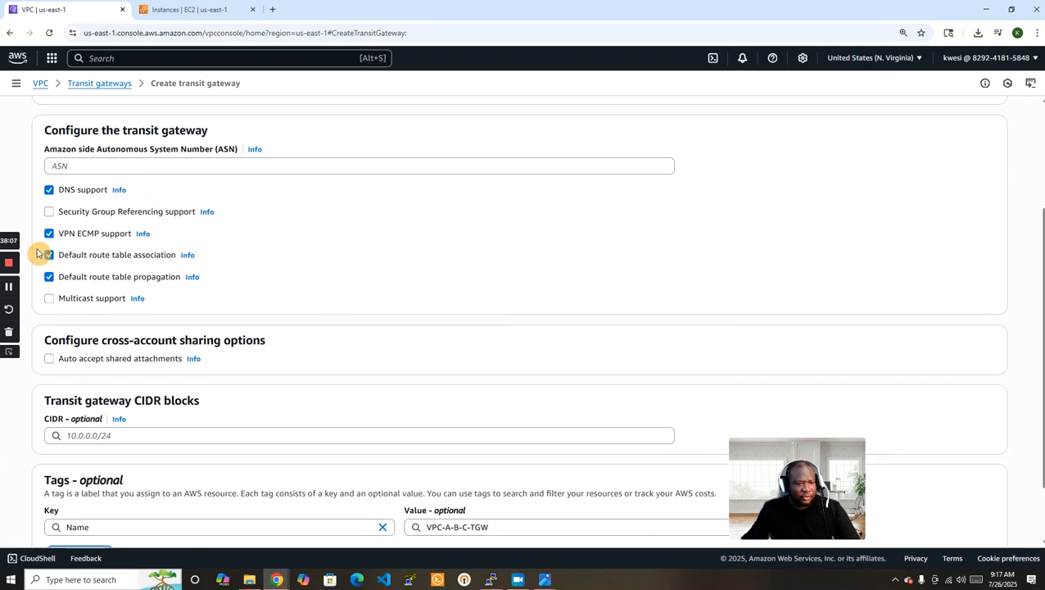
{"action": "scroll", "coordinate": [967, 345], "scroll_direction": "down", "scroll_amount": 2}
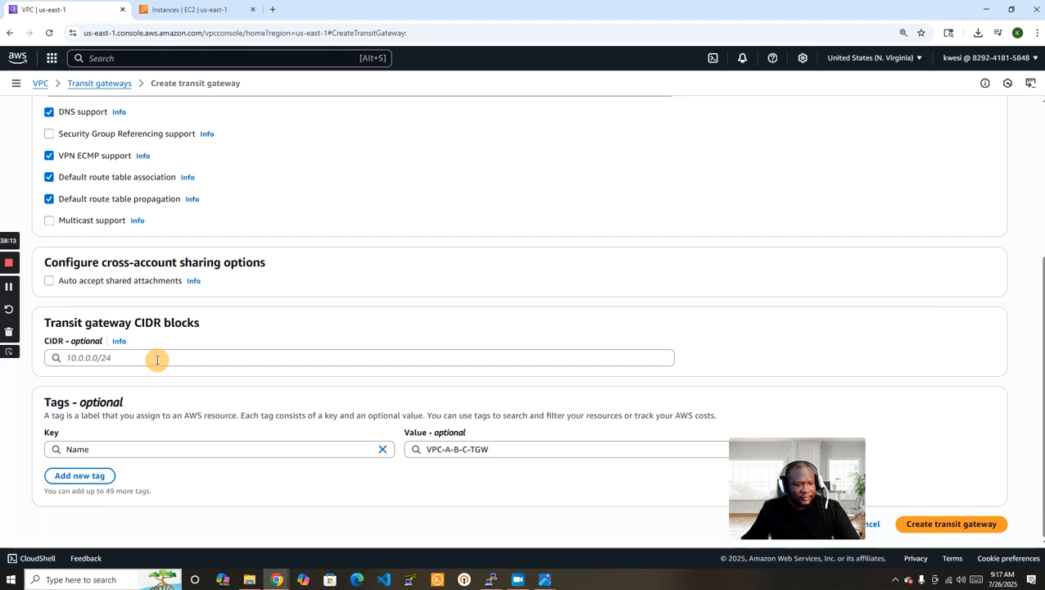
{"action": "left_click", "coordinate": [7, 293]}
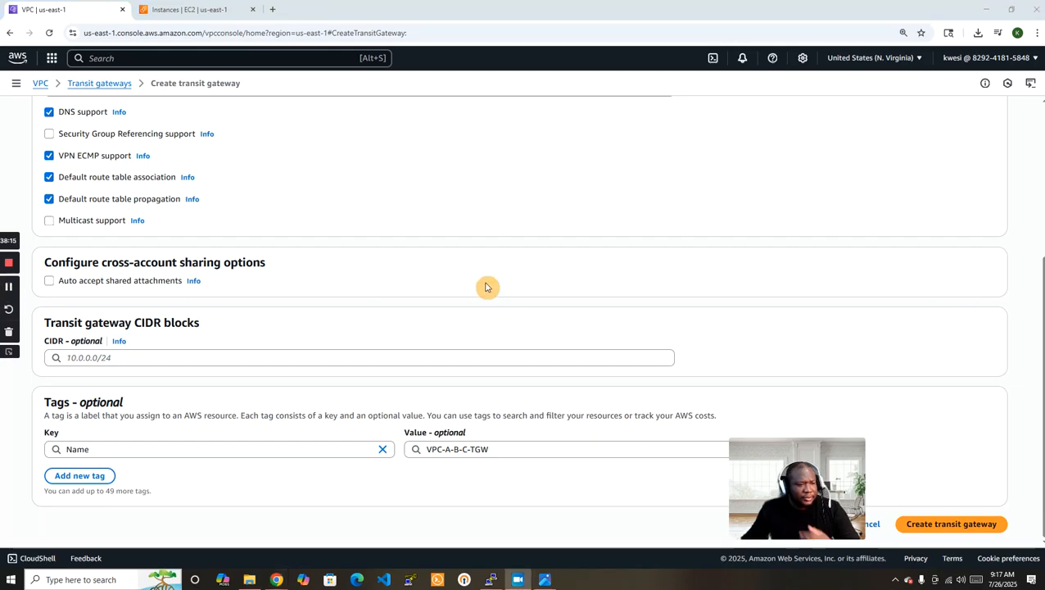
{"action": "scroll", "coordinate": [496, 274], "scroll_direction": "up", "scroll_amount": 5}
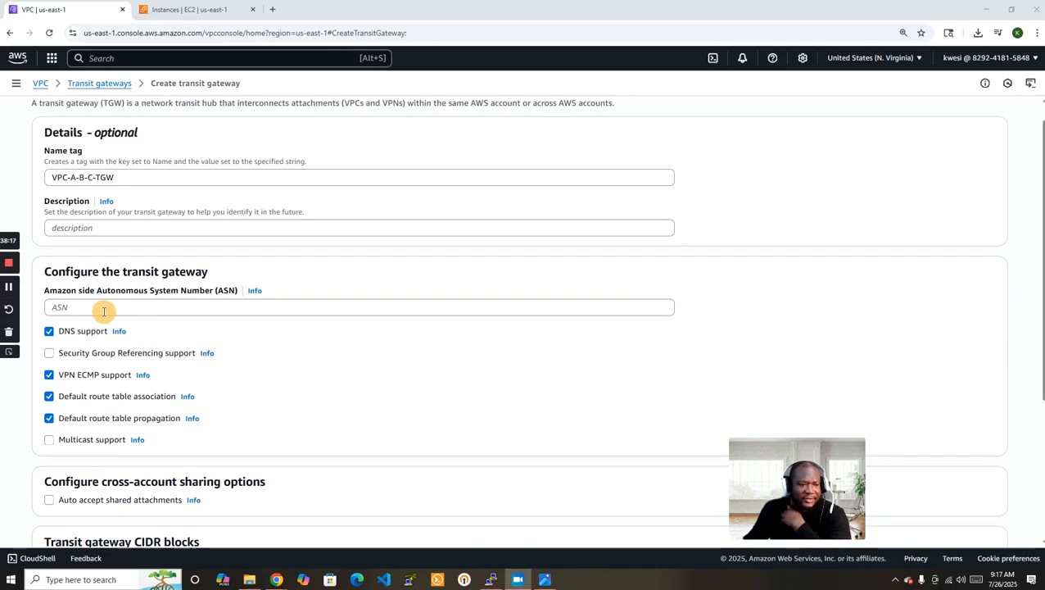
{"action": "scroll", "coordinate": [989, 325], "scroll_direction": "down", "scroll_amount": 4}
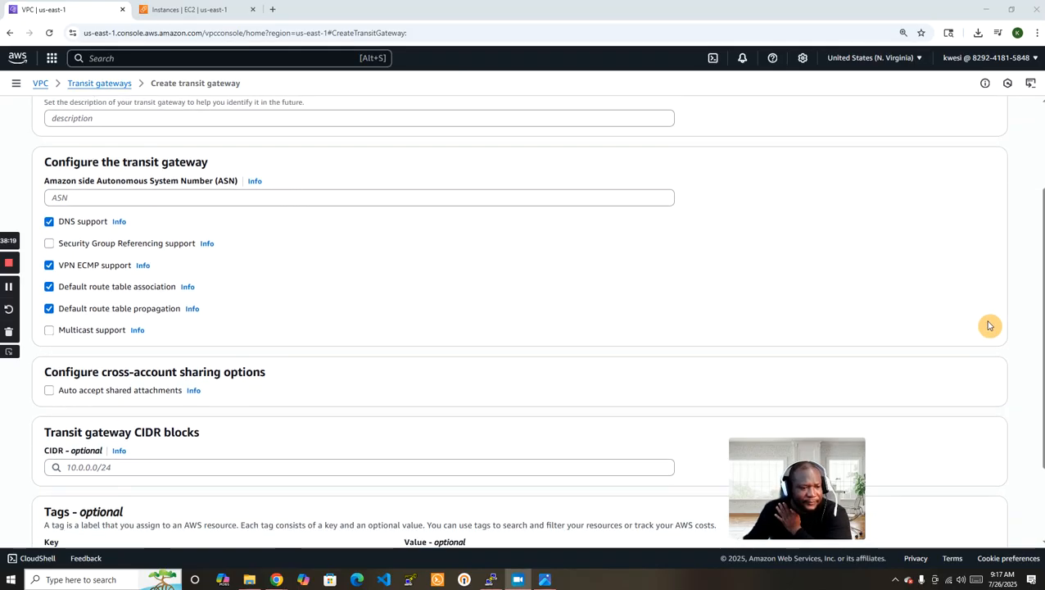
- Create the transit gateway with its default configuration options
{"action": "scroll", "coordinate": [988, 325], "scroll_direction": "down", "scroll_amount": 1}
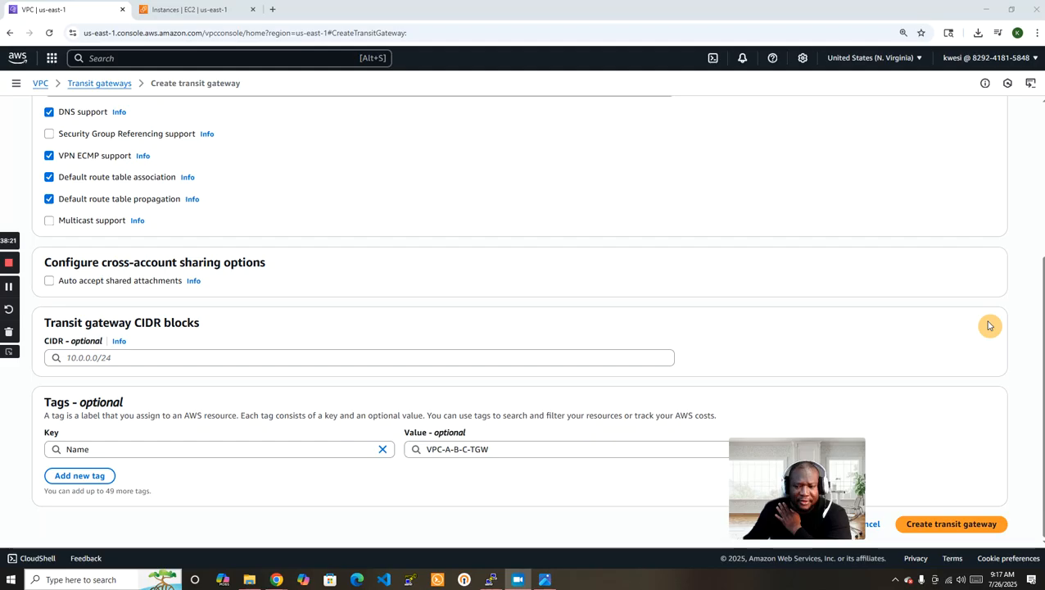
{"action": "left_click", "coordinate": [951, 522]}
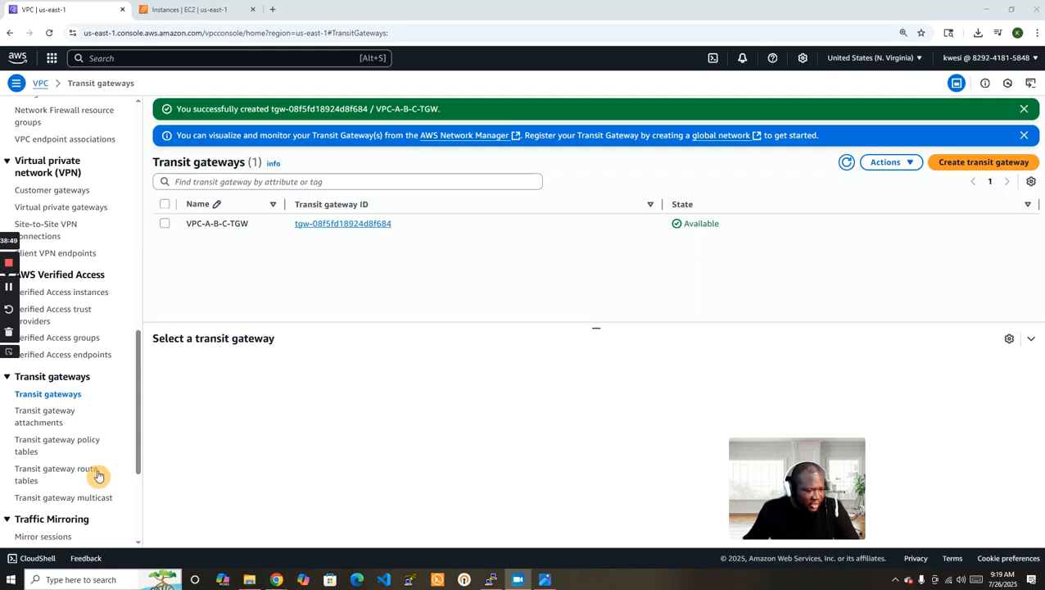
- Examine the new transit gateway's default route table, including its details, associations, propagations, prefix list references and routes
{"action": "left_click", "coordinate": [51, 476]}
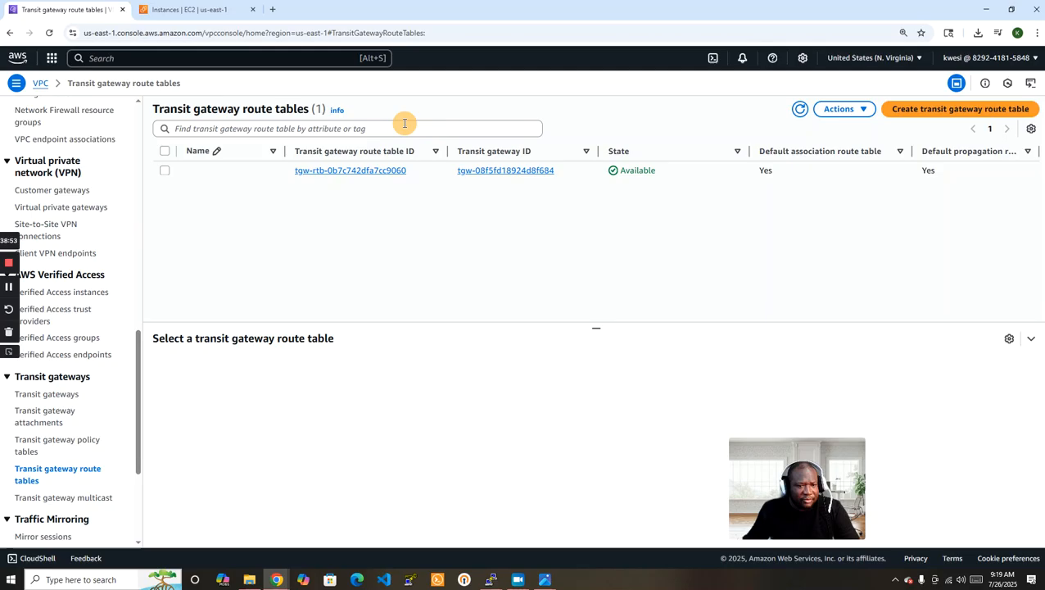
{"action": "left_click", "coordinate": [165, 171]}
{"action": "left_click", "coordinate": [281, 365]}
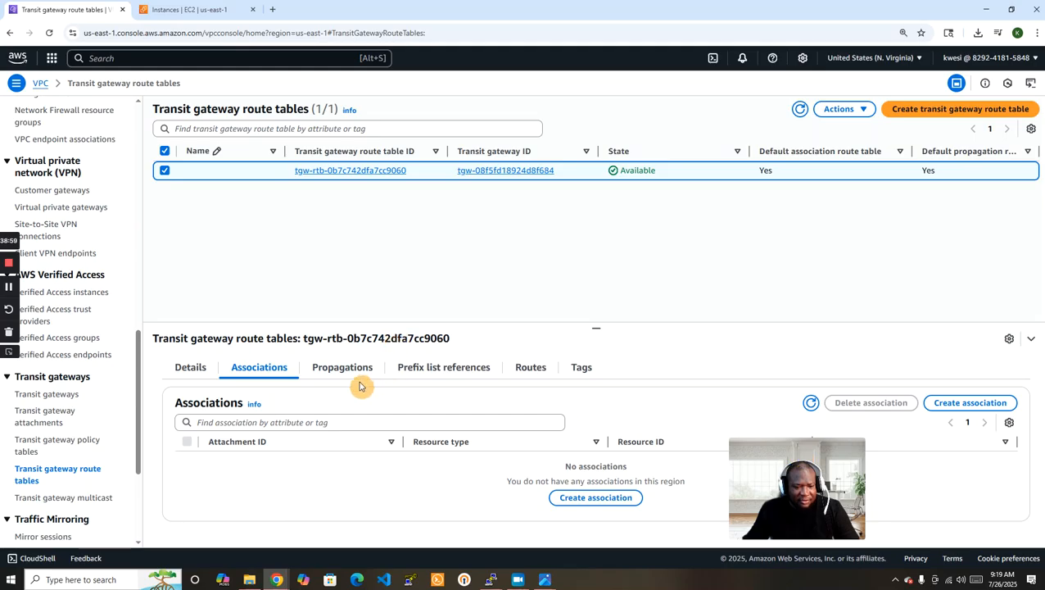
{"action": "left_click", "coordinate": [328, 369]}
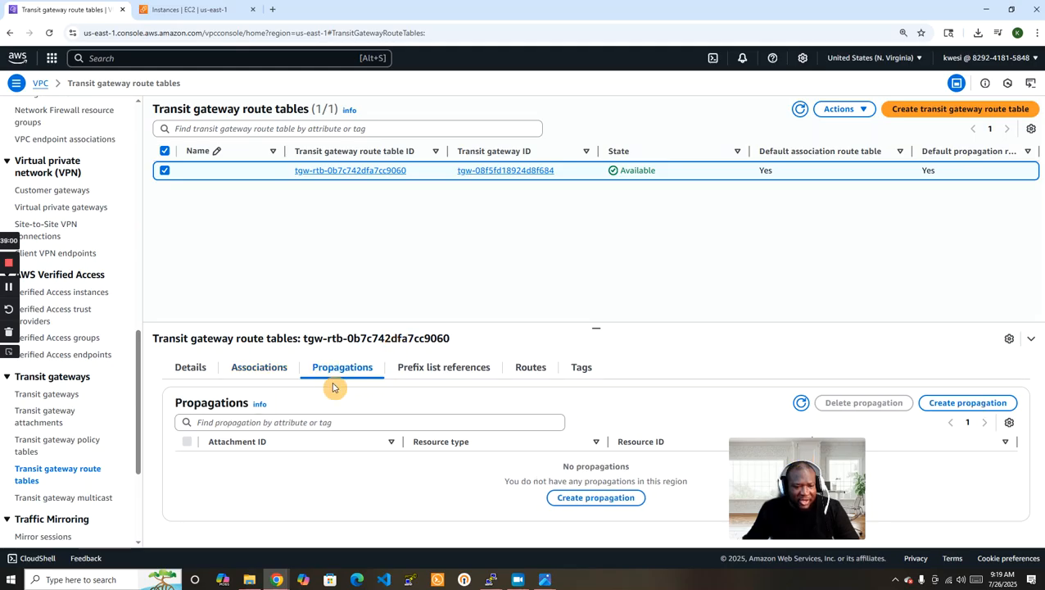
{"action": "left_click", "coordinate": [440, 368]}
{"action": "left_click", "coordinate": [533, 374]}
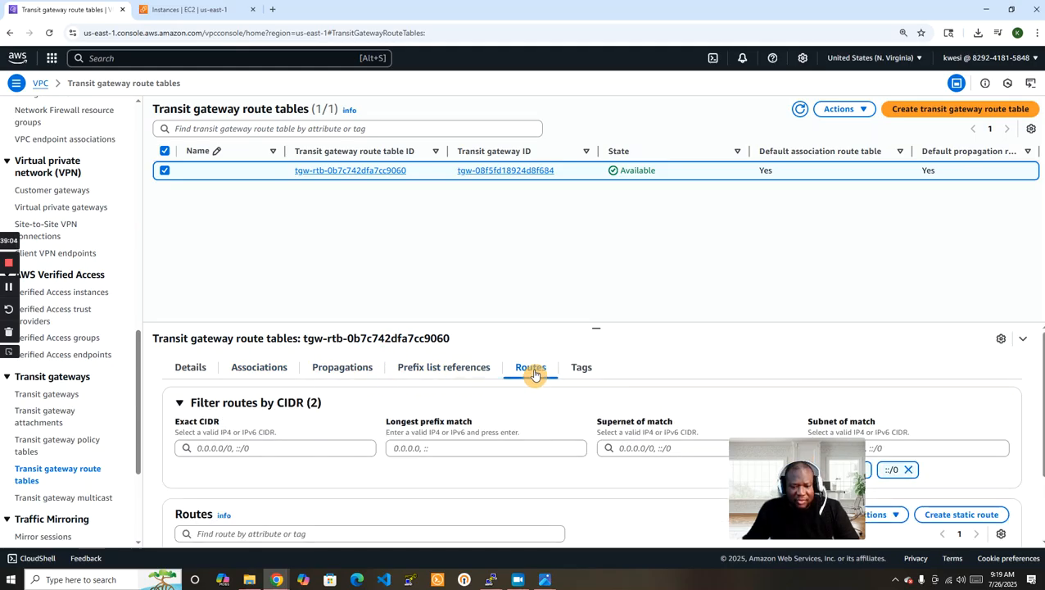
{"action": "mouse_move", "coordinate": [1043, 340]}
{"action": "left_mouse_down"}
{"action": "mouse_move", "coordinate": [1043, 403]}
{"action": "mouse_move", "coordinate": [1038, 333]}
{"action": "left_mouse_up"}
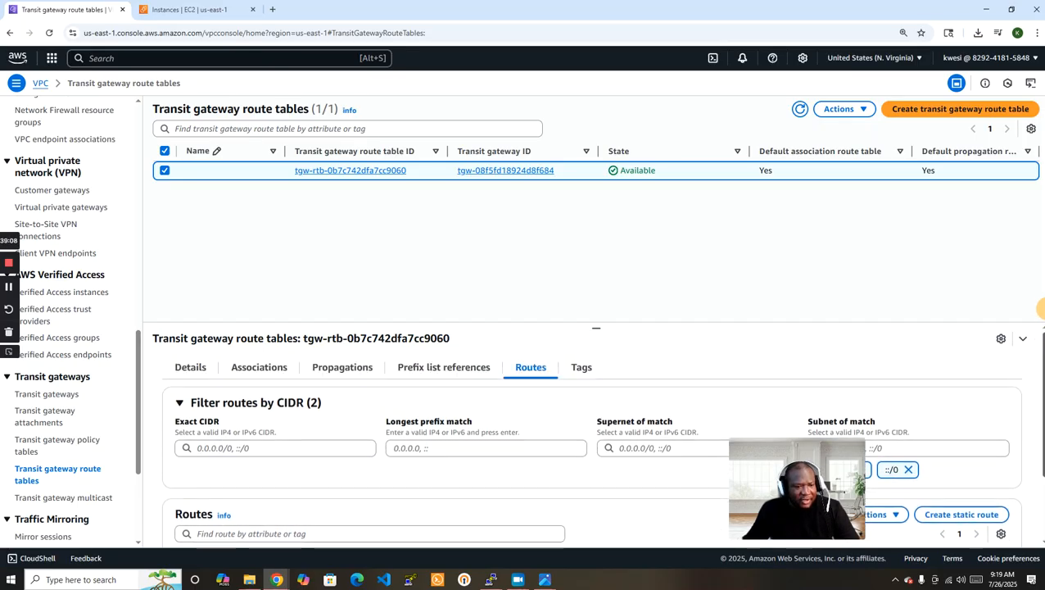
{"action": "left_click", "coordinate": [201, 370]}
{"action": "left_click", "coordinate": [242, 370]}
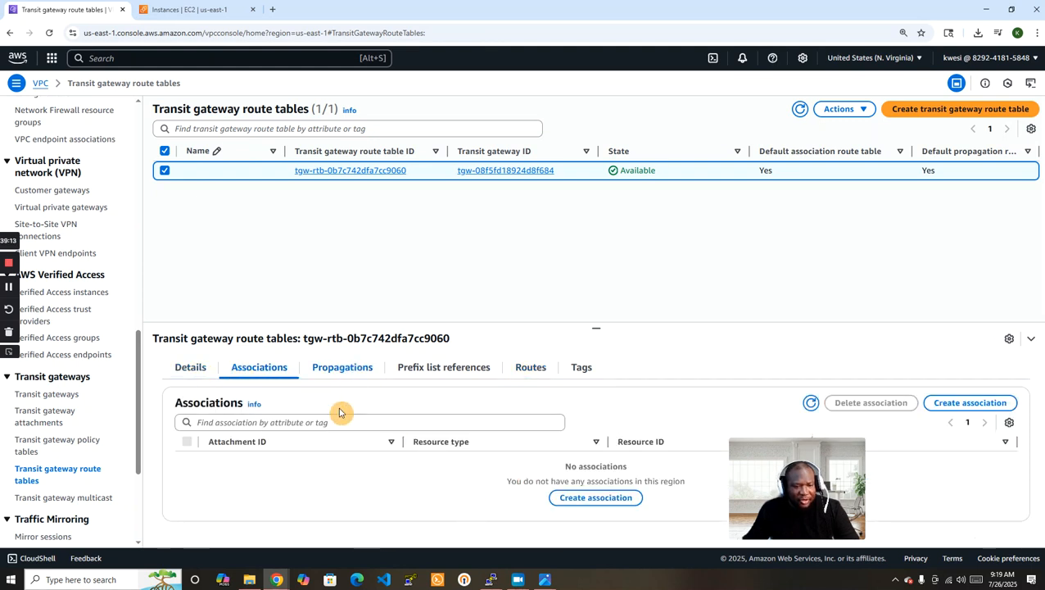
{"action": "left_click", "coordinate": [343, 368]}
{"action": "left_click", "coordinate": [9, 286]}
{"action": "left_click", "coordinate": [199, 374]}
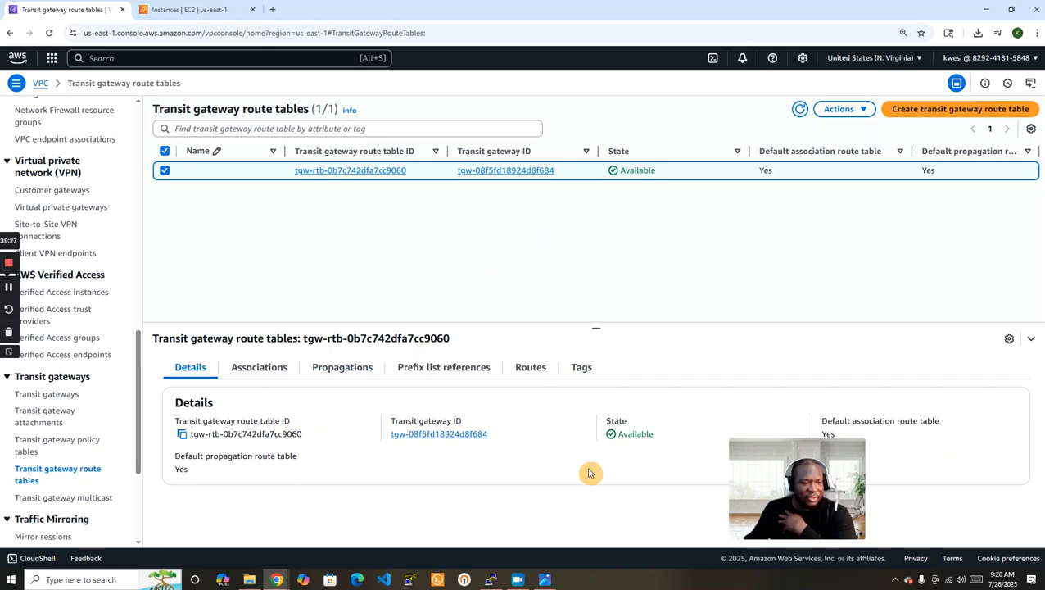
- Start creating a transit gateway attachment and set its name tag to VPC
{"action": "left_click", "coordinate": [38, 417]}
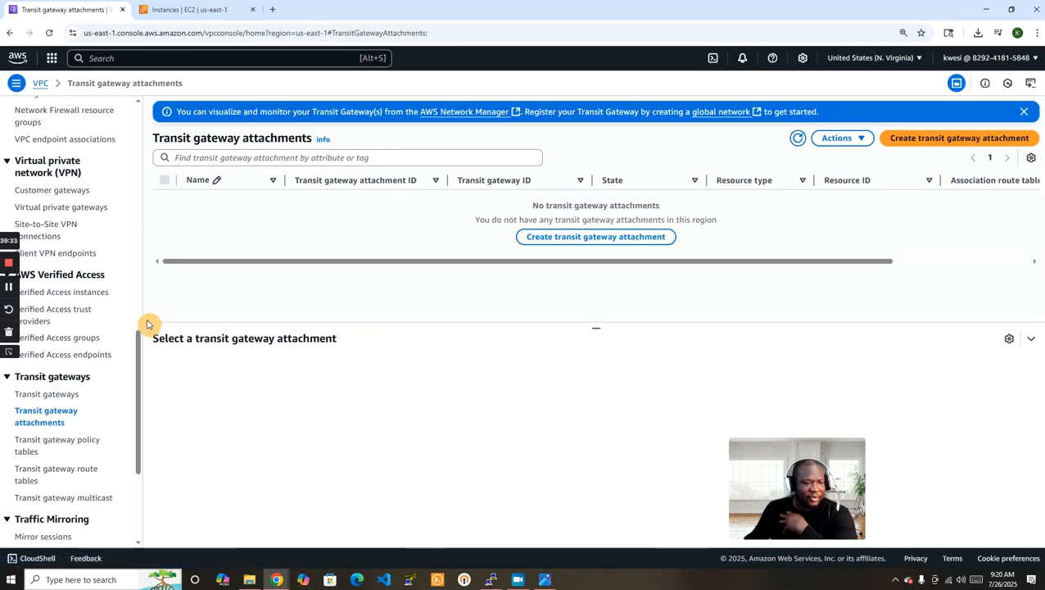
{"action": "left_click", "coordinate": [4, 295]}
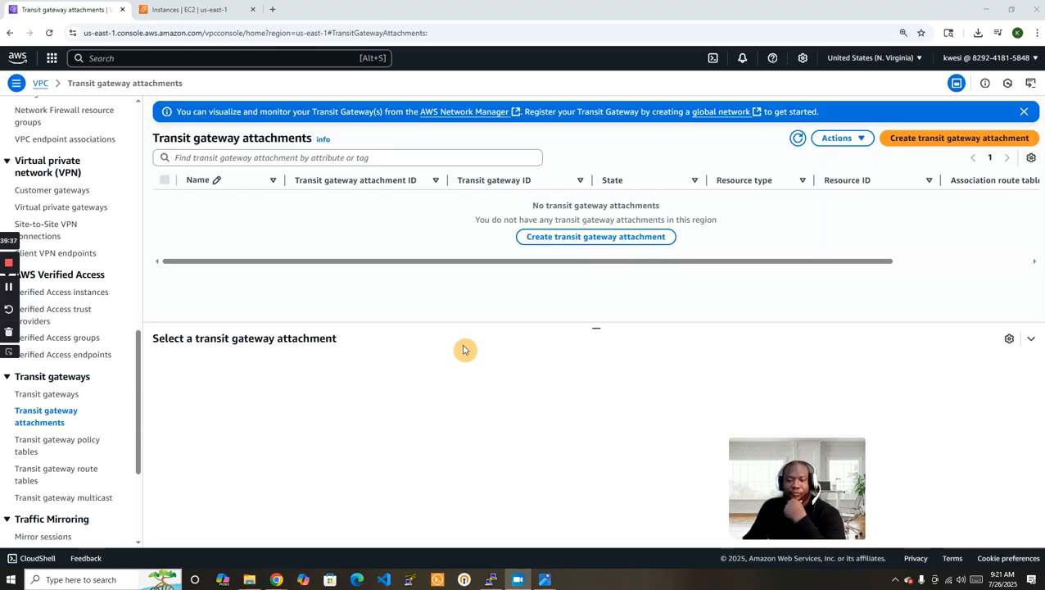
{"action": "left_click", "coordinate": [597, 238]}
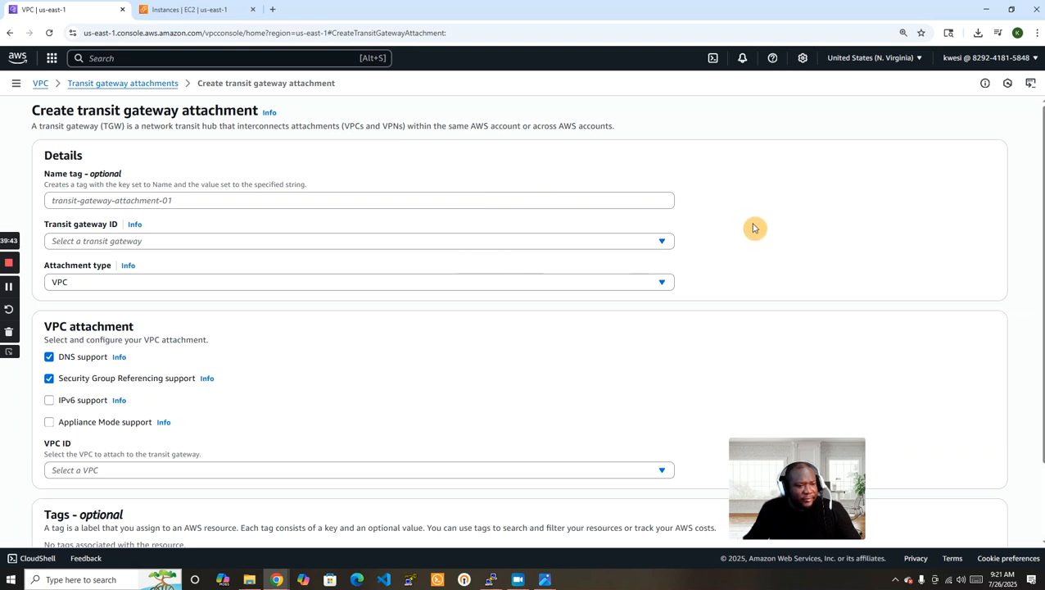
{"action": "scroll", "coordinate": [753, 228], "scroll_direction": "down", "scroll_amount": 1}
{"action": "scroll", "coordinate": [755, 229], "scroll_direction": "up", "scroll_amount": 1}
{"action": "left_click", "coordinate": [182, 199]}
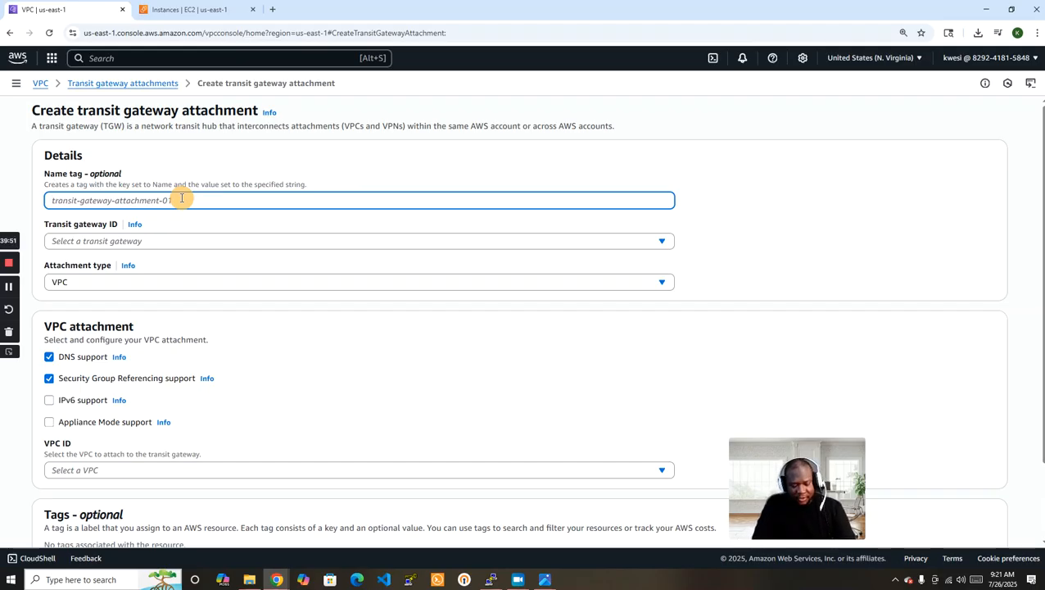
{"action": "type", "text": "VPC"}
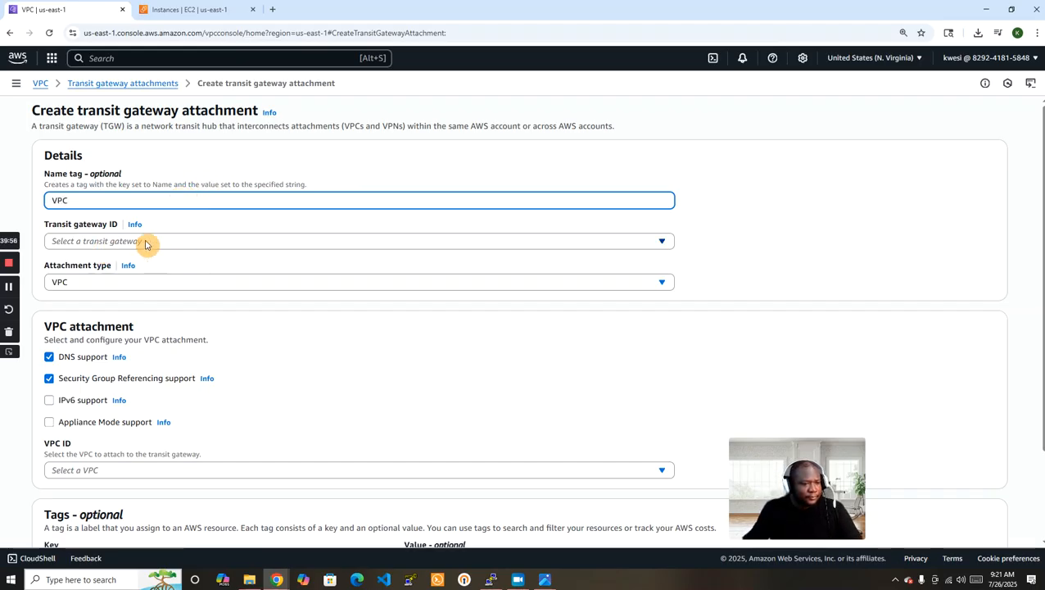
{"action": "left_click", "coordinate": [9, 288]}
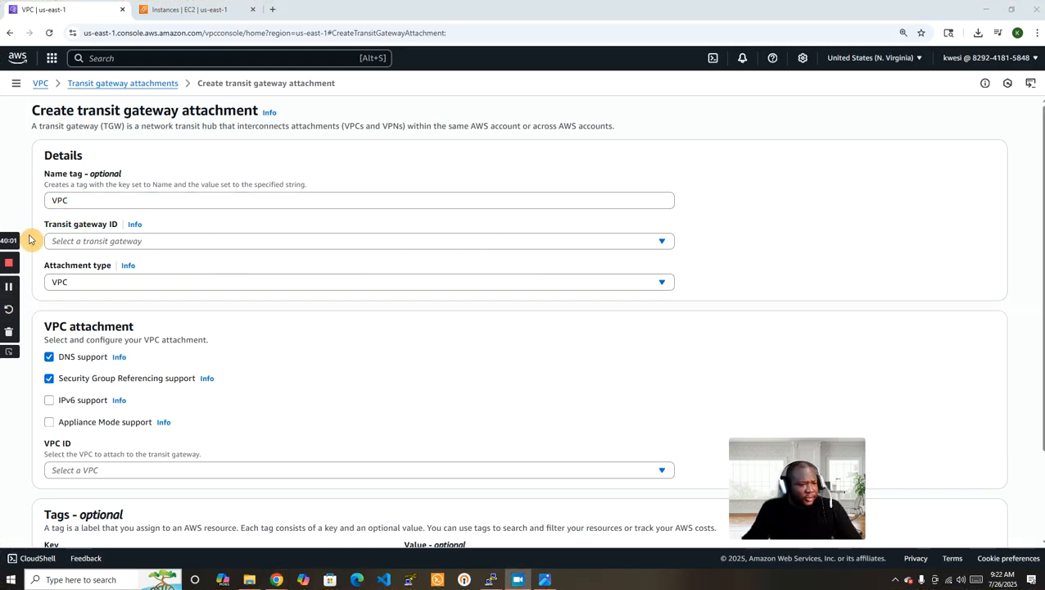
- Select VPC-A-B-C-TGW as the attachment's transit gateway and keep VPC as the attachment type
{"action": "left_click", "coordinate": [664, 242]}
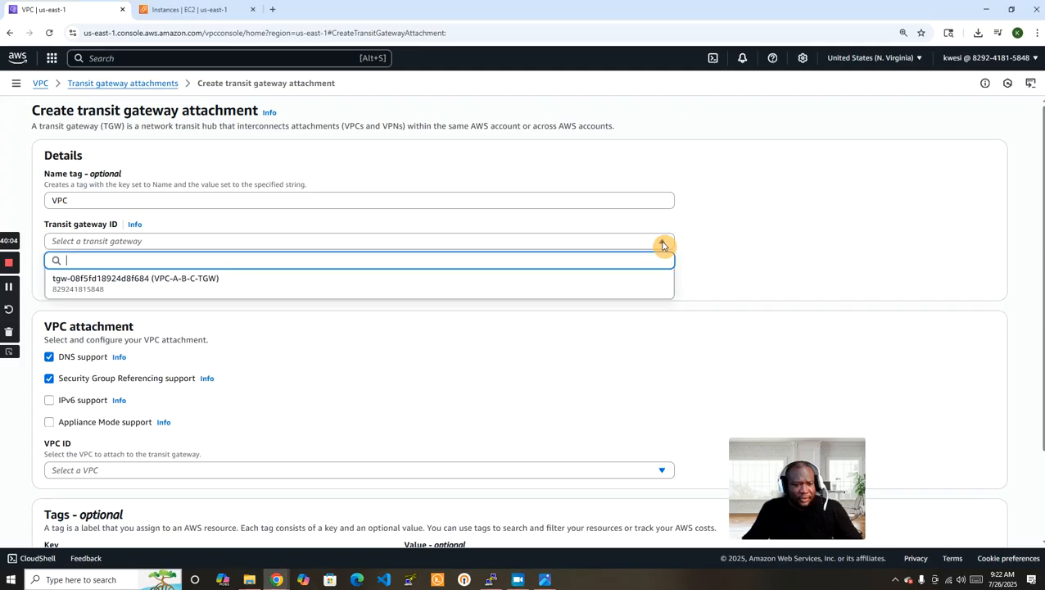
{"action": "left_click", "coordinate": [276, 283]}
{"action": "scroll", "coordinate": [805, 328], "scroll_direction": "down", "scroll_amount": 1}
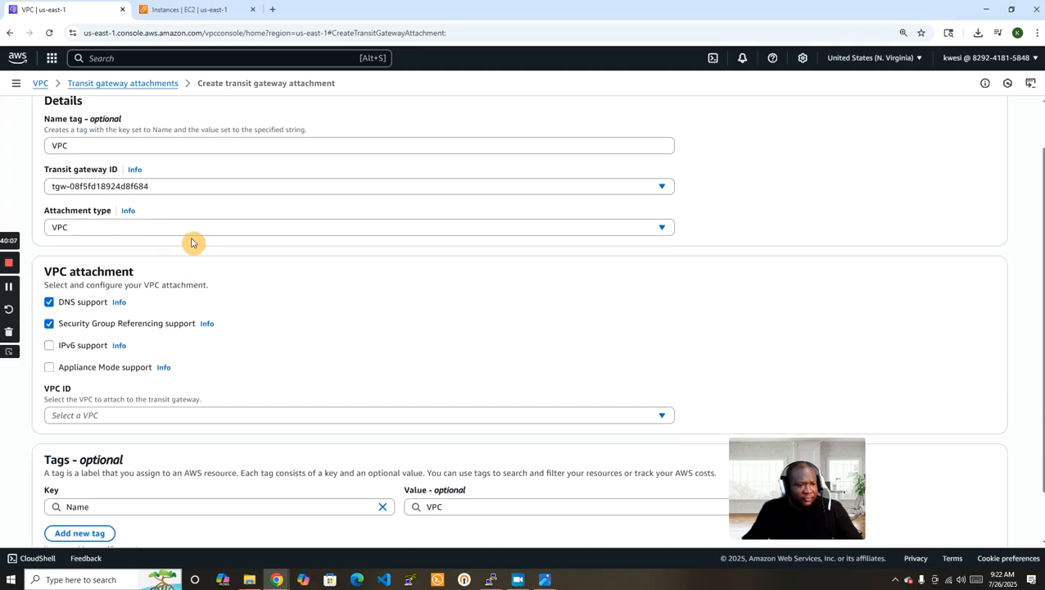
{"action": "left_click", "coordinate": [663, 230]}
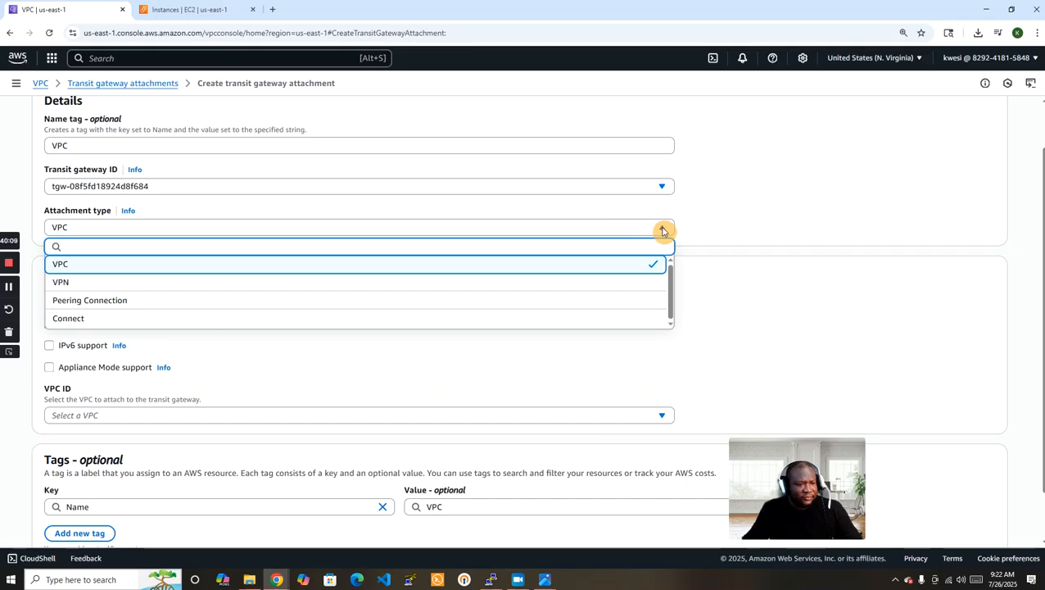
{"action": "left_click", "coordinate": [663, 230]}
{"action": "scroll", "coordinate": [824, 229], "scroll_direction": "down", "scroll_amount": 1}
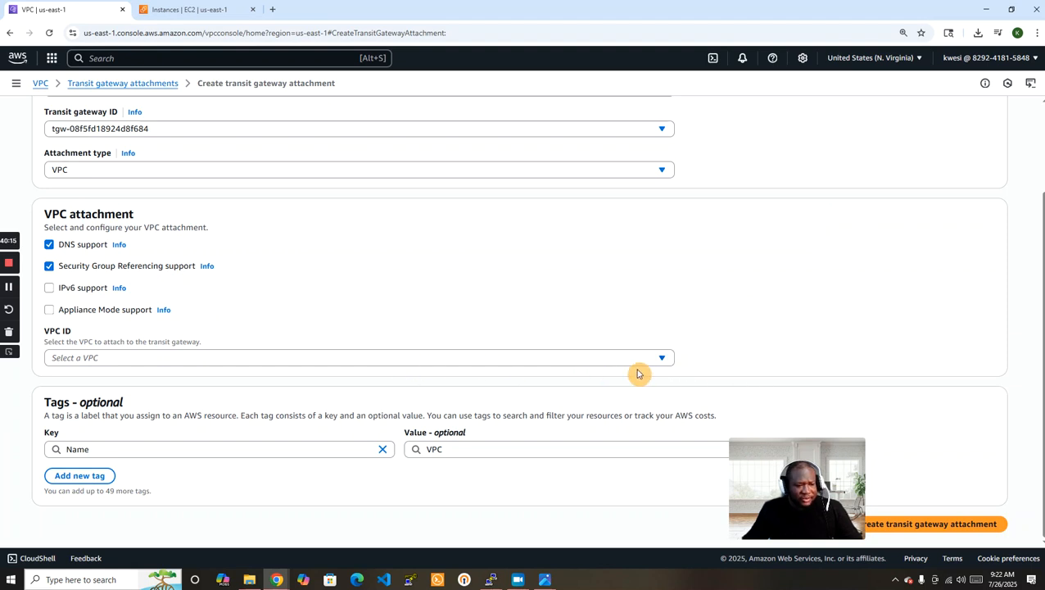
- Choose VPC-A with VPC-A-PrivateSubnet1 in us-east-1a and create the transit gateway attachment
{"action": "left_click", "coordinate": [663, 361]}
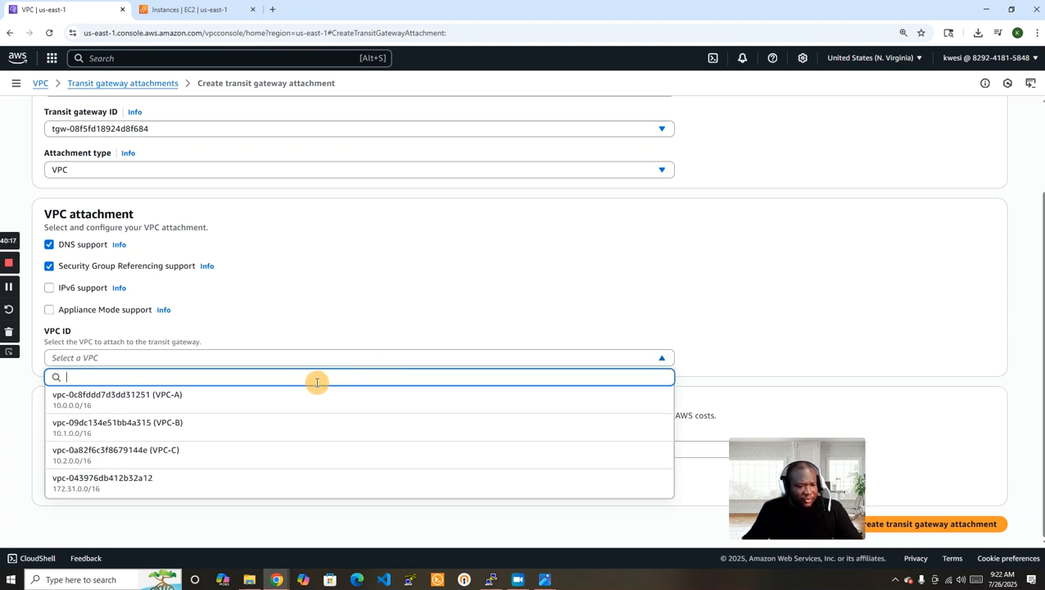
{"action": "left_click", "coordinate": [265, 403]}
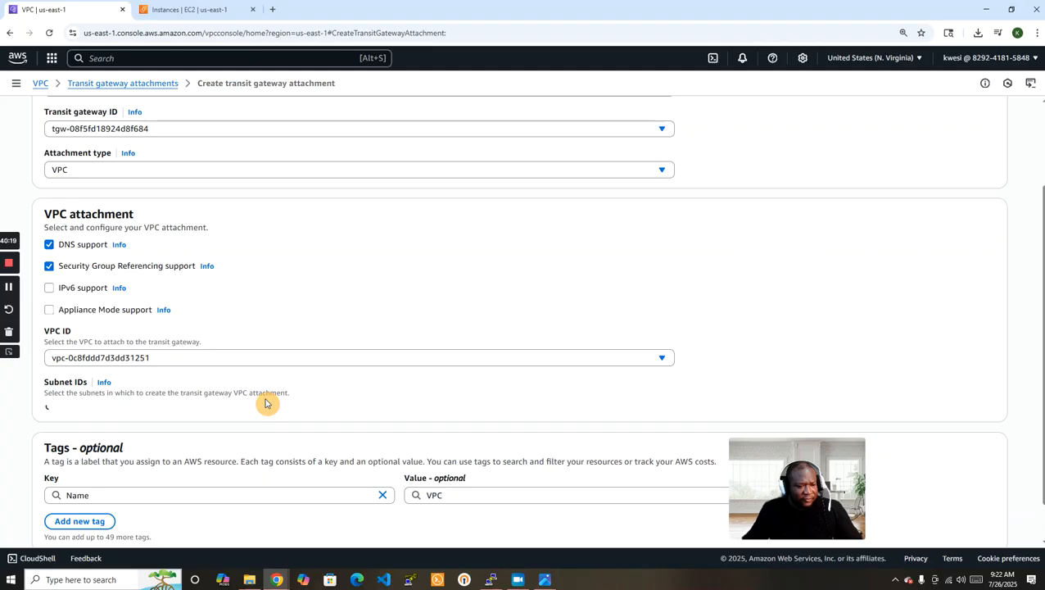
{"action": "scroll", "coordinate": [1000, 235], "scroll_direction": "down", "scroll_amount": 2}
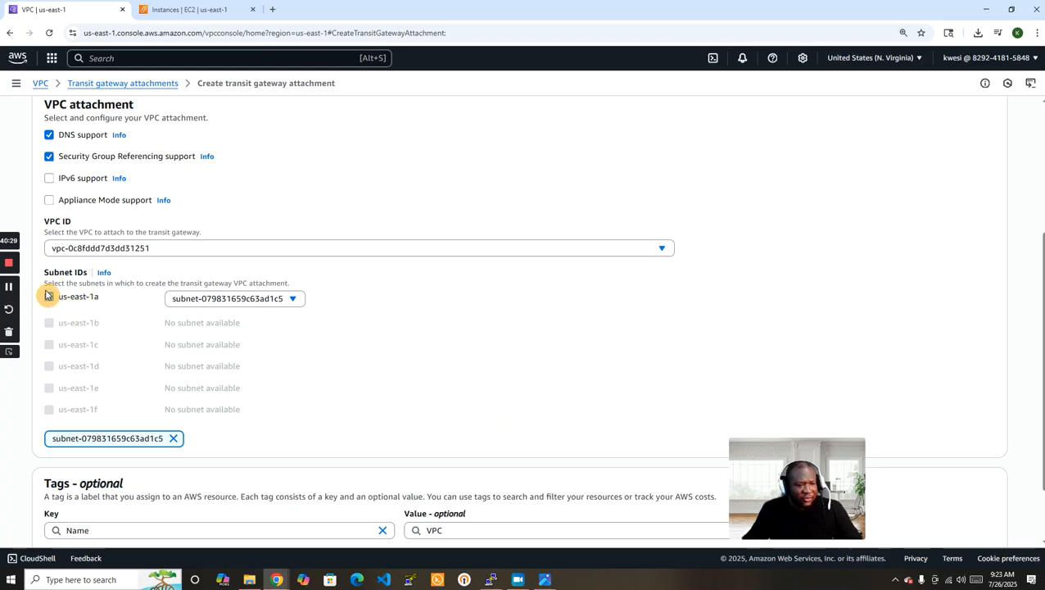
{"action": "left_click", "coordinate": [287, 303]}
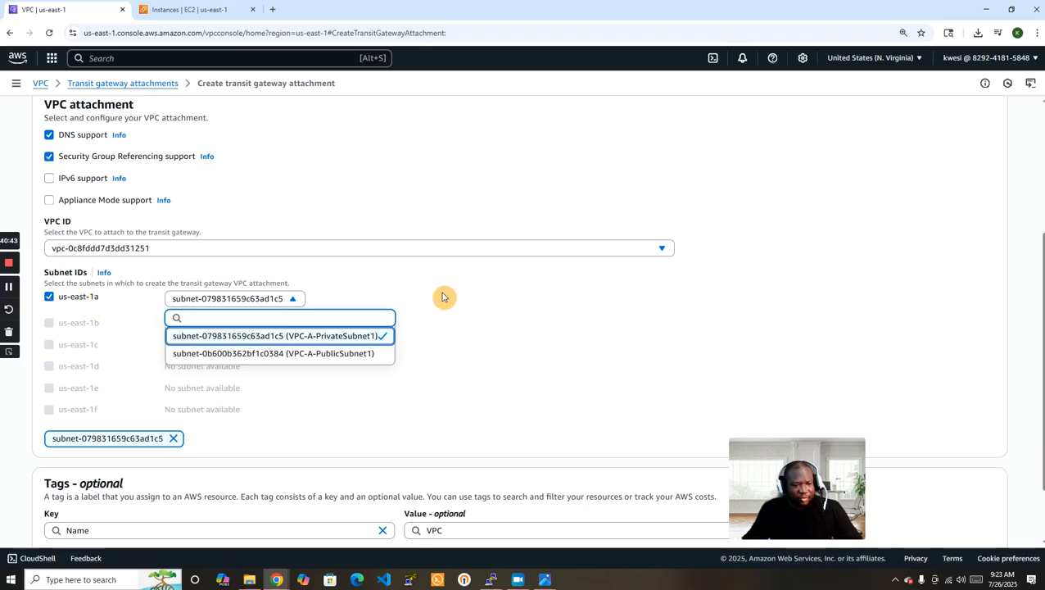
{"action": "left_click", "coordinate": [967, 259]}
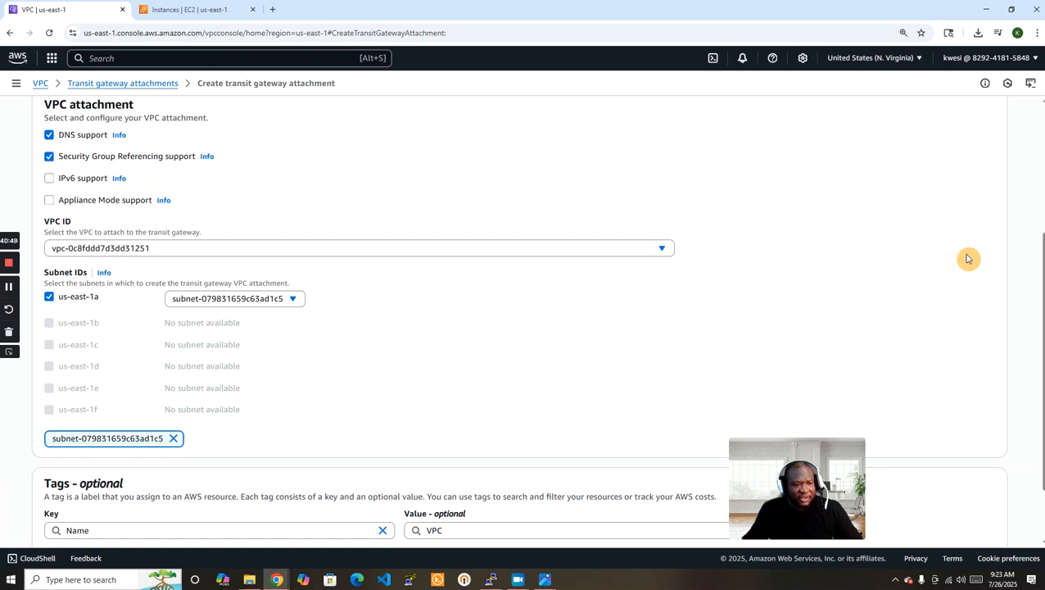
{"action": "scroll", "coordinate": [973, 255], "scroll_direction": "down", "scroll_amount": 1}
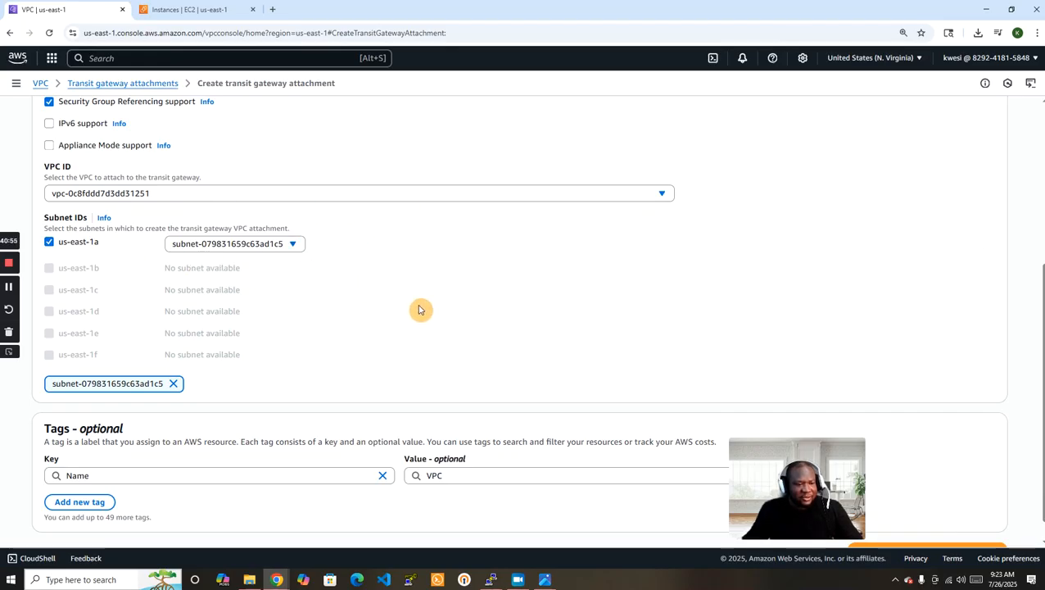
{"action": "scroll", "coordinate": [969, 321], "scroll_direction": "down", "scroll_amount": 1}
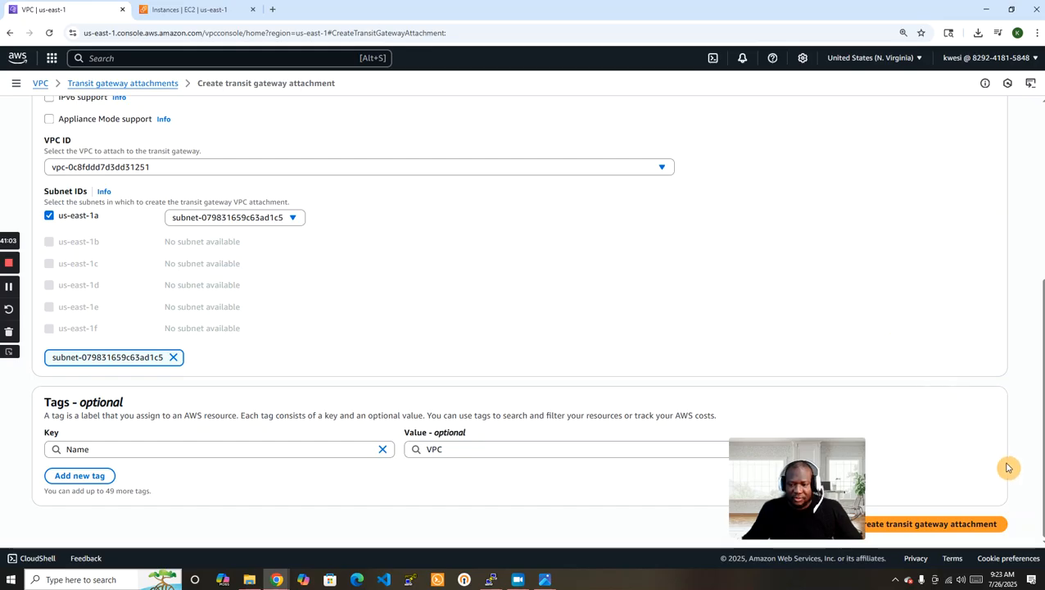
{"action": "left_click_drag", "start_coordinate": [797, 456], "coordinate": [761, 449]}
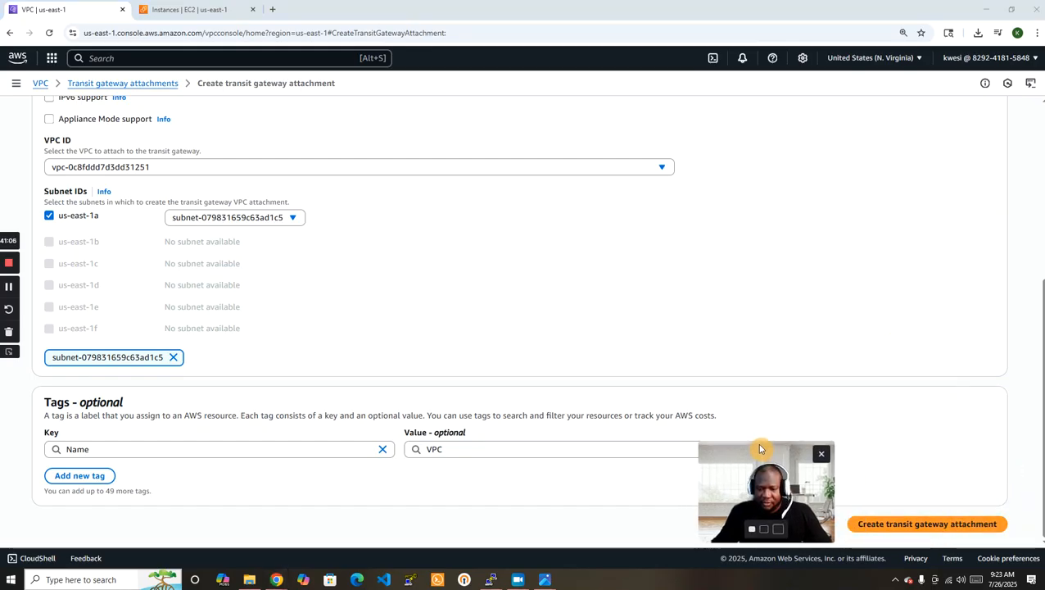
{"action": "left_click", "coordinate": [912, 529]}
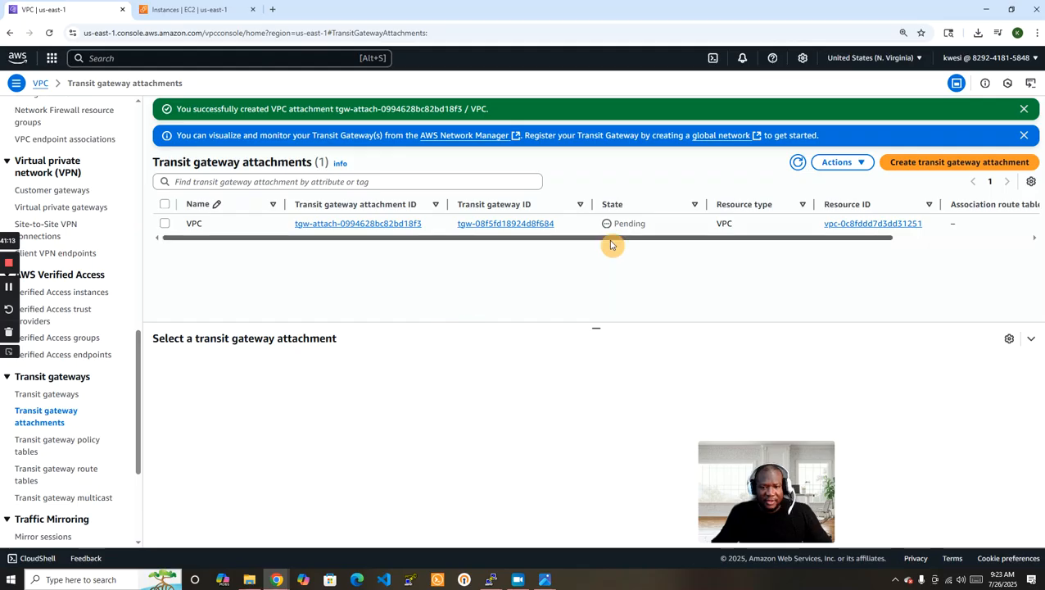
- Start a second transit gateway attachment named VPC-B and select VPC-A-B-C-TGW as its transit gateway
{"action": "left_click", "coordinate": [929, 164]}
{"action": "left_click", "coordinate": [195, 200]}
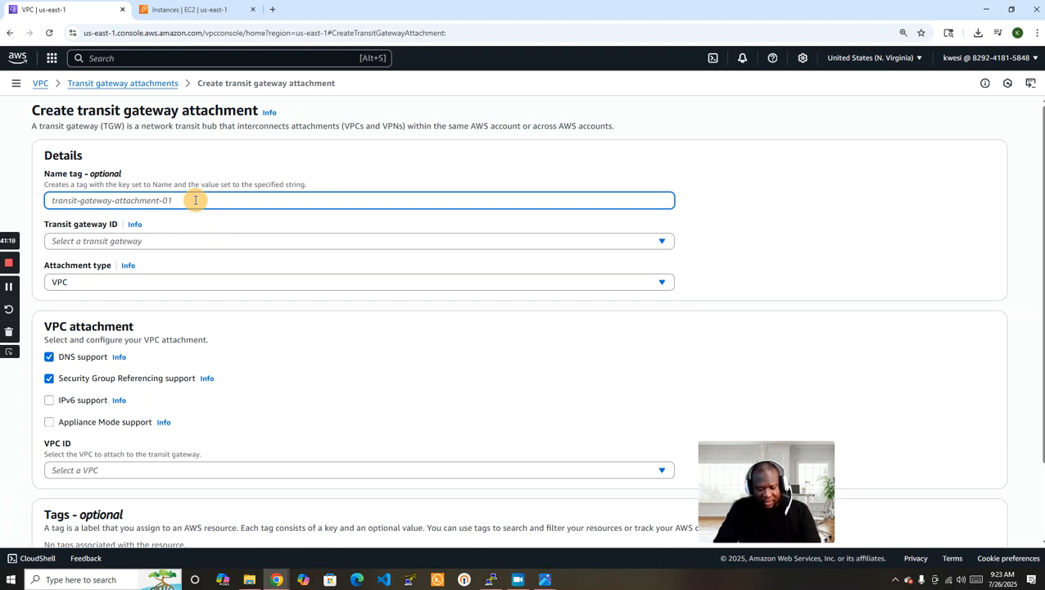
{"action": "type", "text": "VPC-B"}
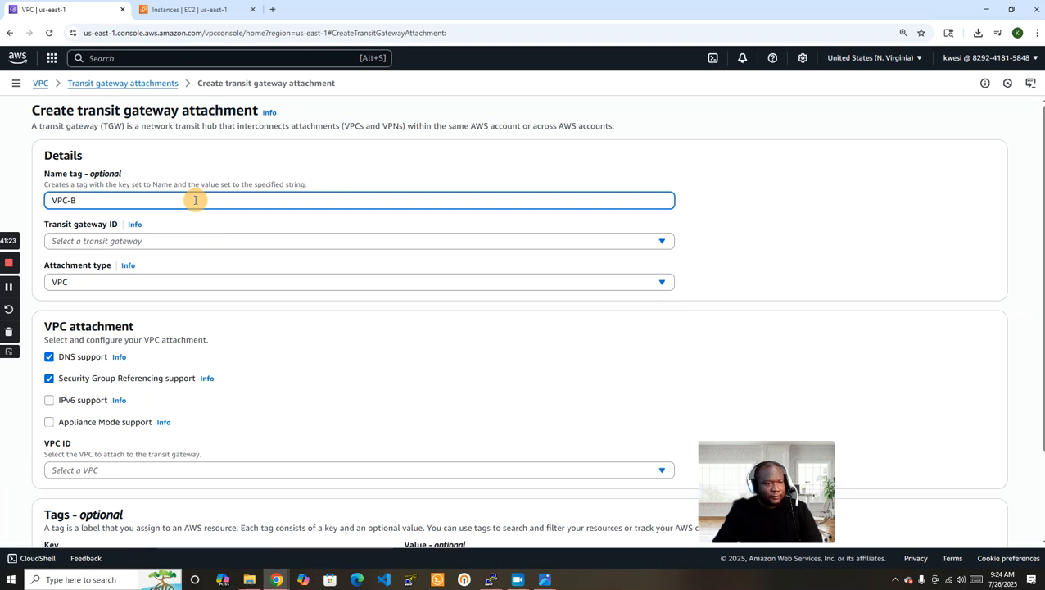
{"action": "left_click", "coordinate": [231, 242]}
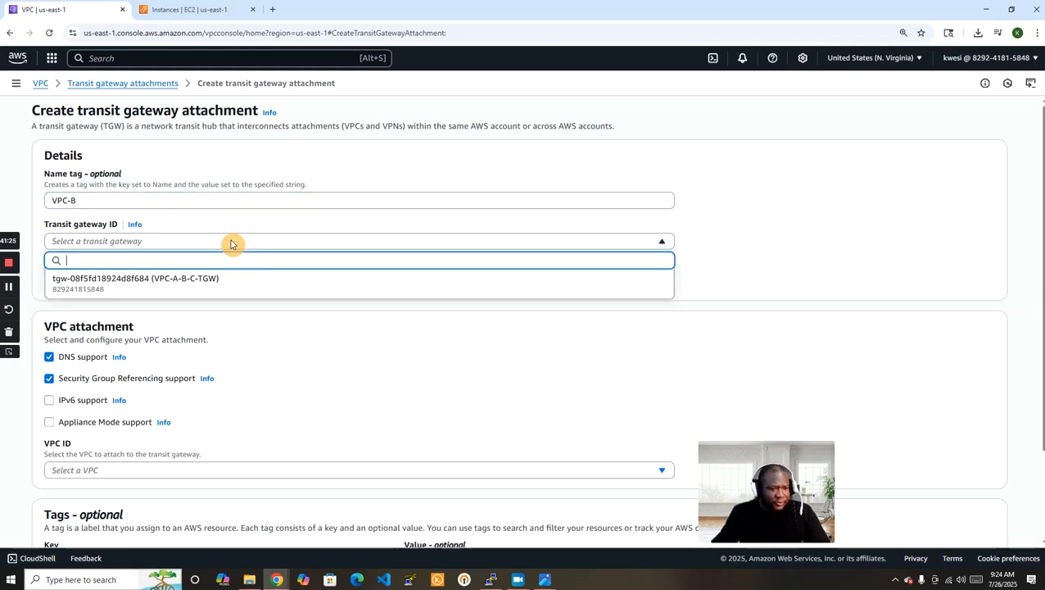
{"action": "left_click", "coordinate": [170, 279]}
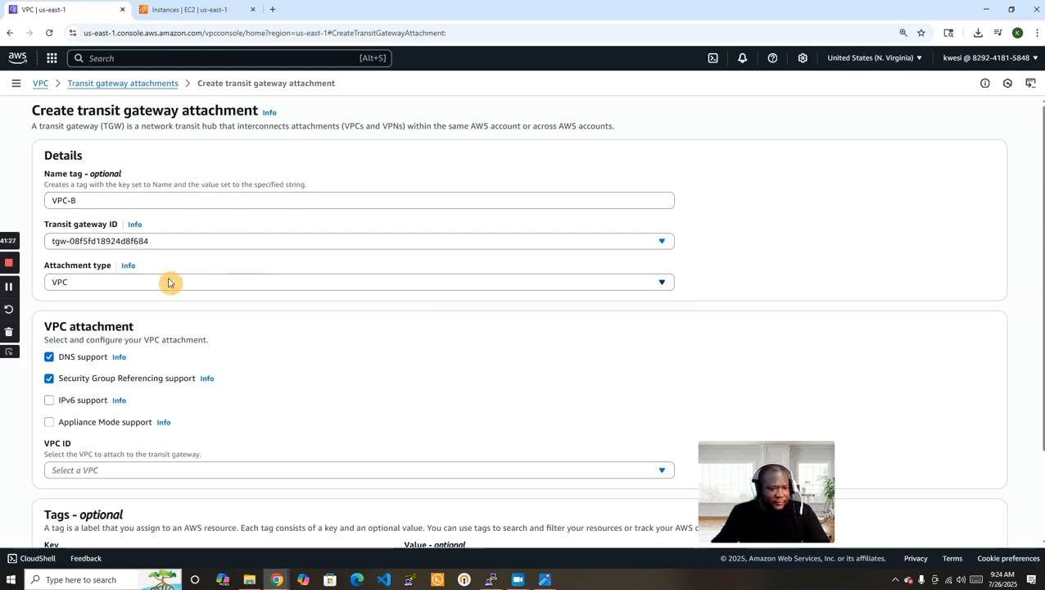
- Choose VPC-B as the VPC to attach, keep its us-east-1a subnet and create the attachment
{"action": "scroll", "coordinate": [885, 343], "scroll_direction": "down", "scroll_amount": 2}
{"action": "scroll", "coordinate": [368, 405], "scroll_direction": "up", "scroll_amount": 1}
{"action": "left_click", "coordinate": [369, 411]}
{"action": "left_click", "coordinate": [198, 331]}
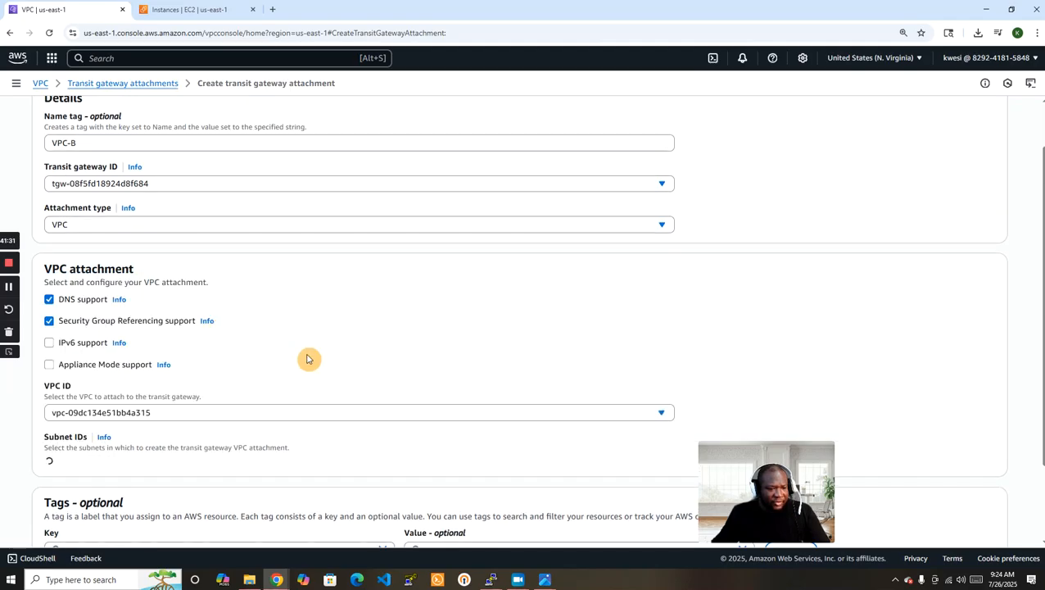
{"action": "scroll", "coordinate": [1029, 213], "scroll_direction": "down", "scroll_amount": 4}
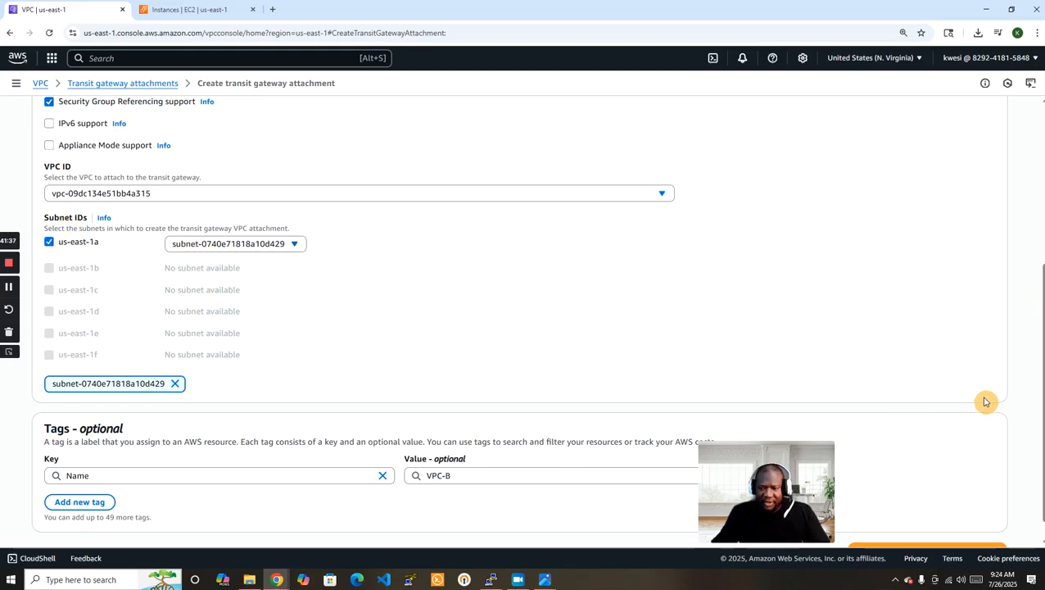
{"action": "scroll", "coordinate": [988, 403], "scroll_direction": "down", "scroll_amount": 1}
{"action": "left_click", "coordinate": [927, 524]}
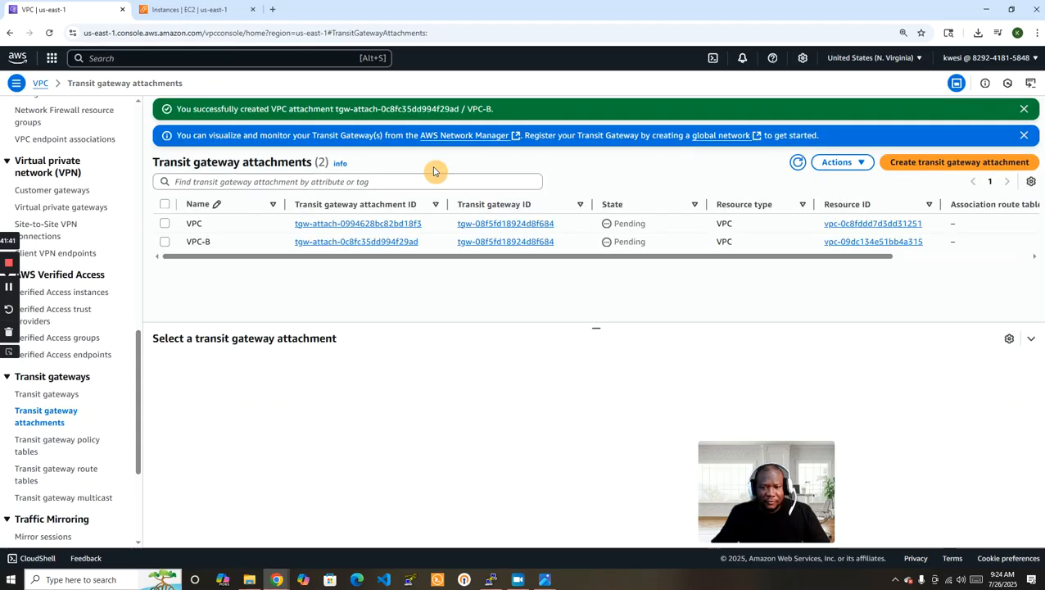
- Start a third transit gateway attachment with name tag VPC and select VPC-A-B-C-TGW as its transit gateway
{"action": "left_click", "coordinate": [965, 162]}
{"action": "left_click", "coordinate": [234, 196]}
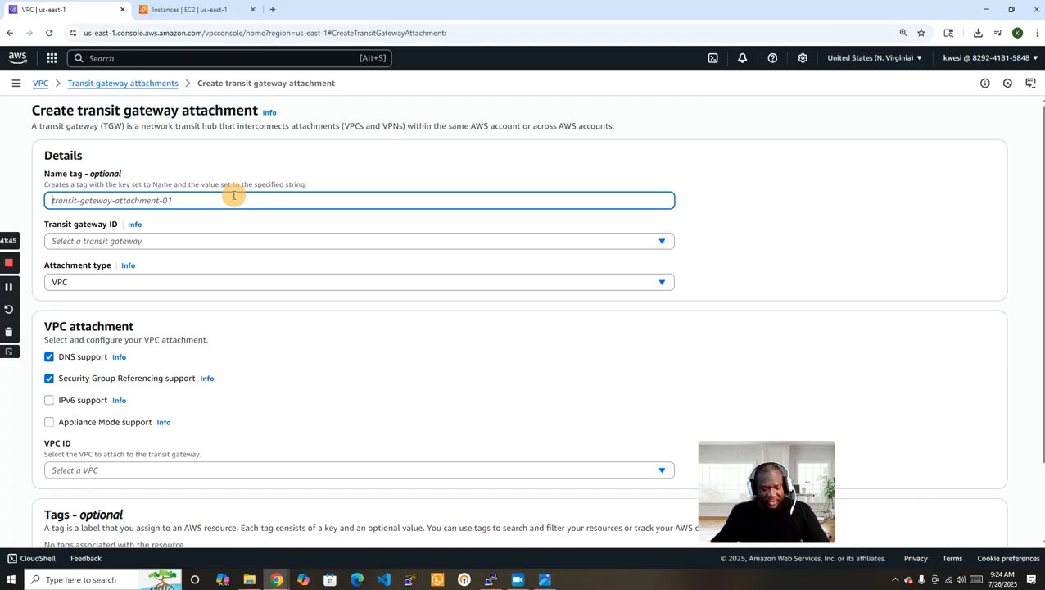
{"action": "type", "text": "VPC"}
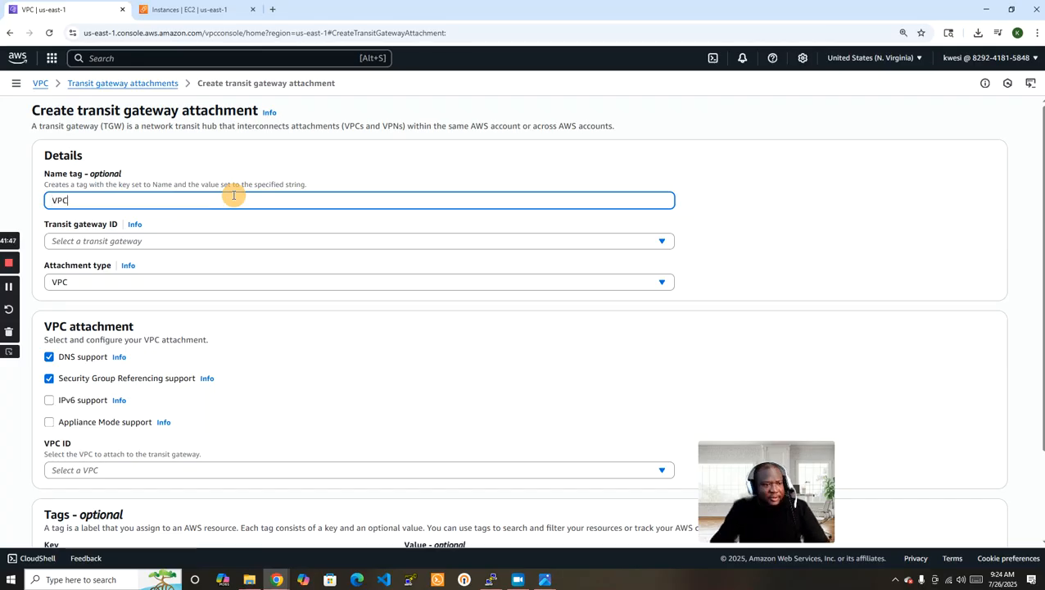
{"action": "left_click", "coordinate": [234, 241]}
{"action": "left_click", "coordinate": [220, 284]}
{"action": "scroll", "coordinate": [502, 333], "scroll_direction": "down", "scroll_amount": 2}
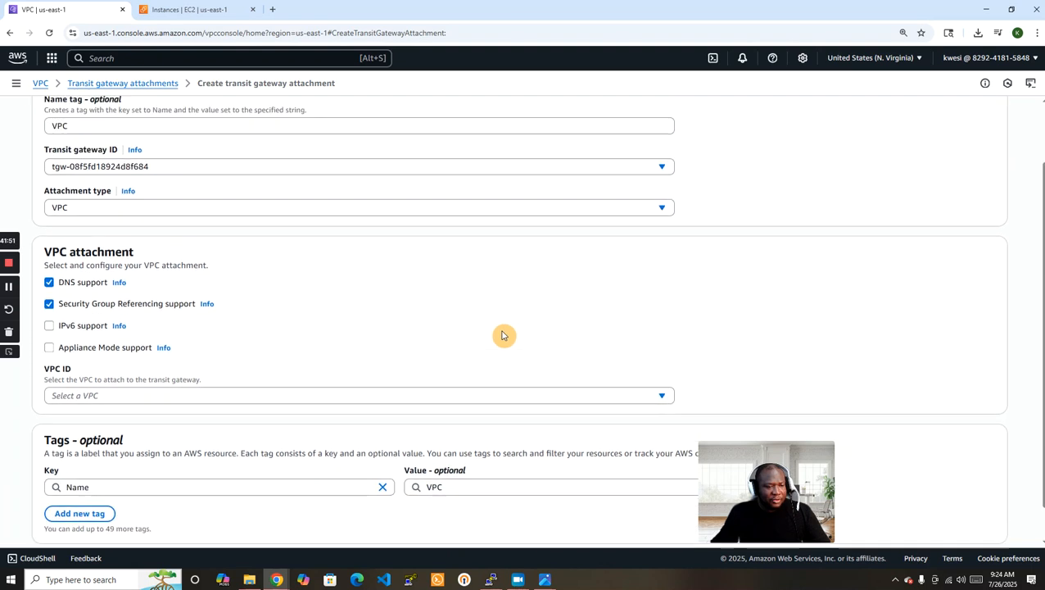
- Choose VPC-C as the VPC to attach, keep its us-east-1a subnet and create the transit gateway attachment
{"action": "scroll", "coordinate": [442, 376], "scroll_direction": "up", "scroll_amount": 1}
{"action": "left_click", "coordinate": [390, 413]}
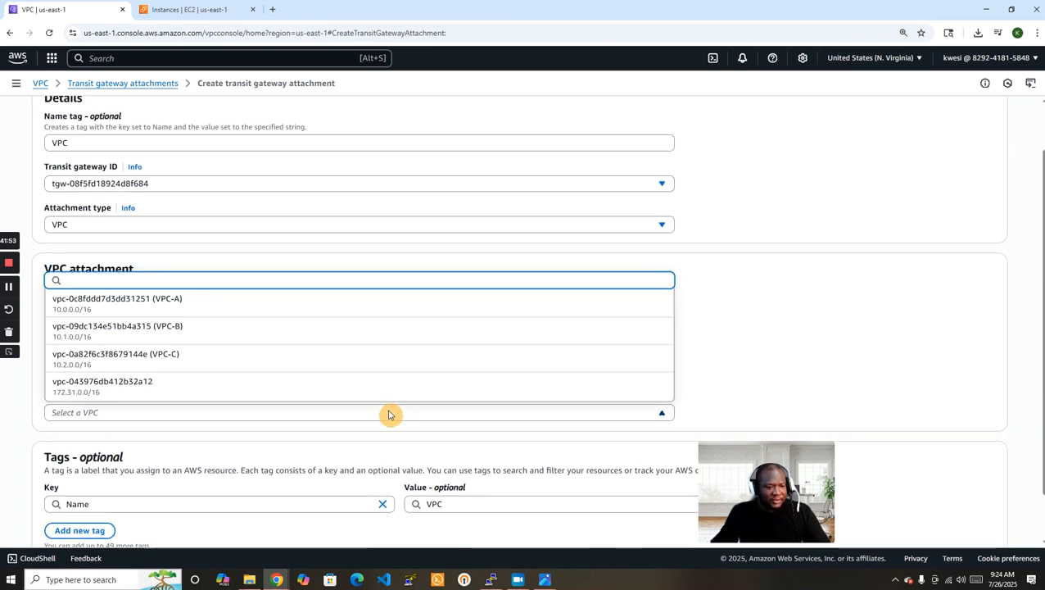
{"action": "left_click", "coordinate": [297, 363]}
{"action": "scroll", "coordinate": [989, 385], "scroll_direction": "down", "scroll_amount": 3}
{"action": "scroll", "coordinate": [991, 390], "scroll_direction": "down", "scroll_amount": 2}
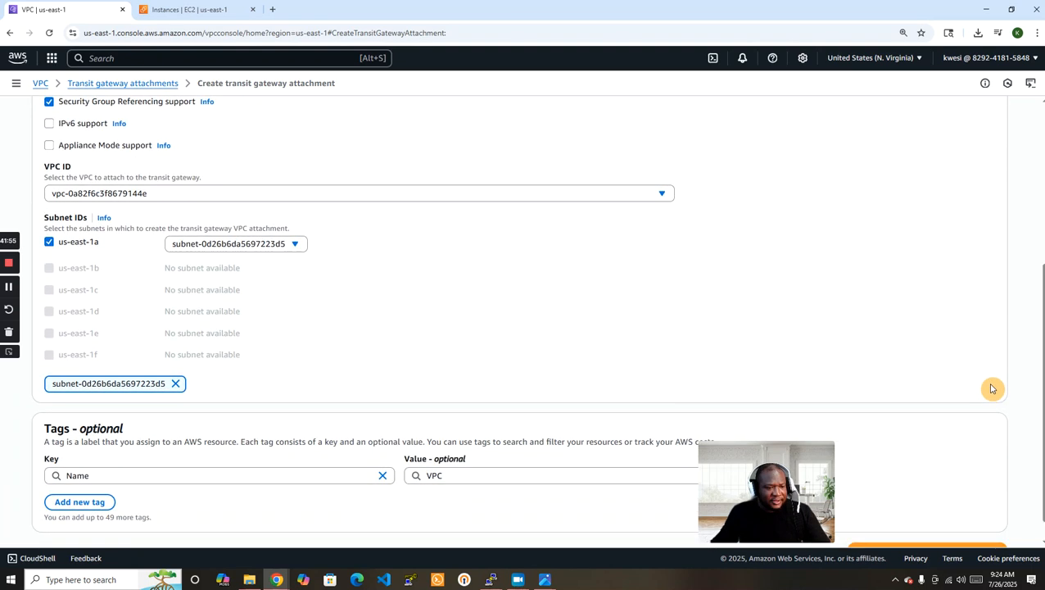
{"action": "left_click", "coordinate": [940, 525]}
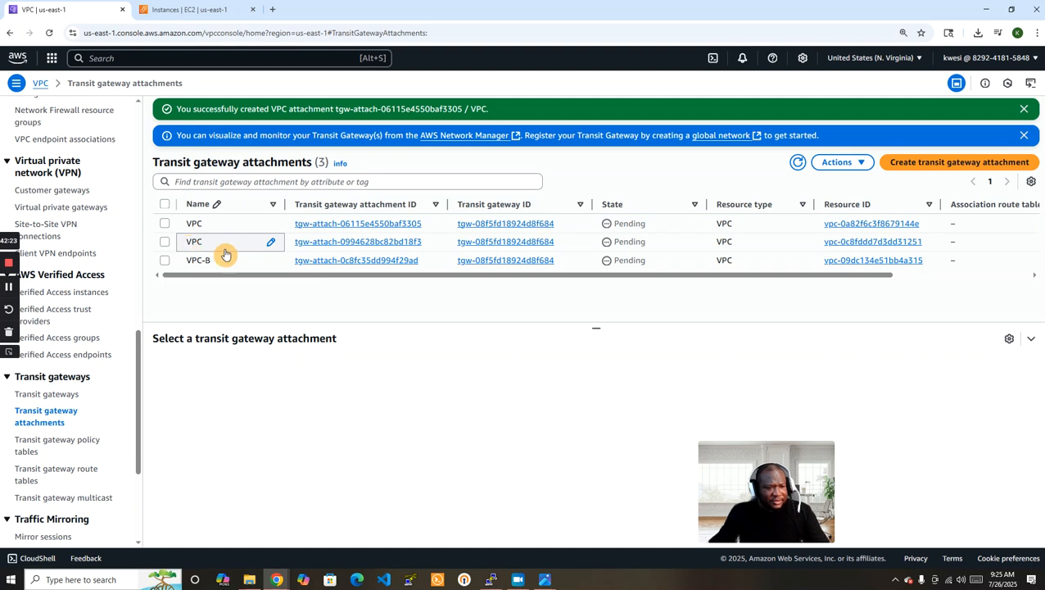
- Sort the transit gateway attachments by name and compare them with the lab setup diagram in transit.PNG
{"action": "left_click", "coordinate": [7, 290]}
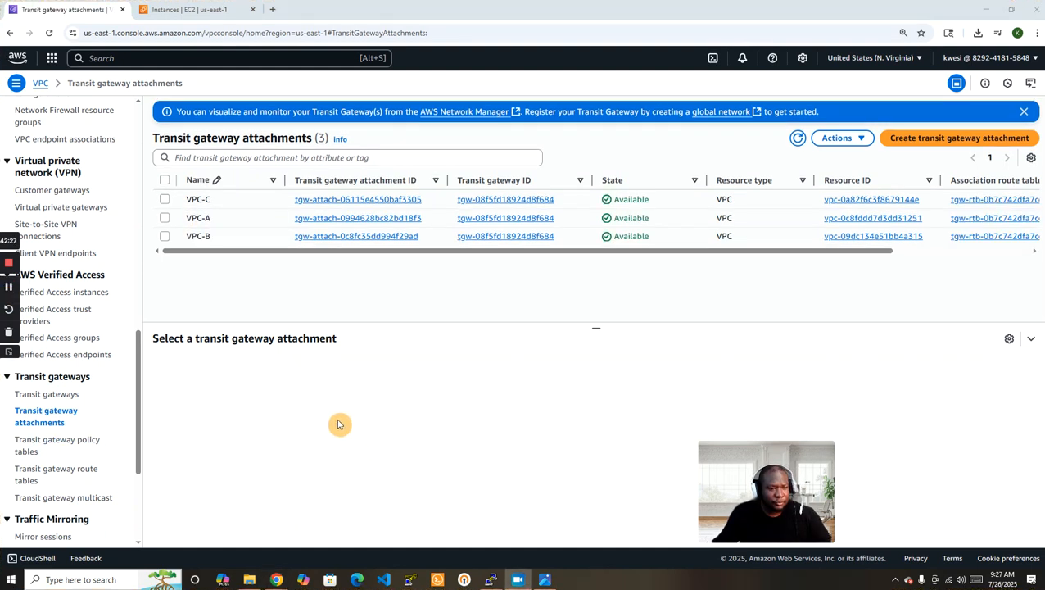
{"action": "left_click", "coordinate": [239, 181]}
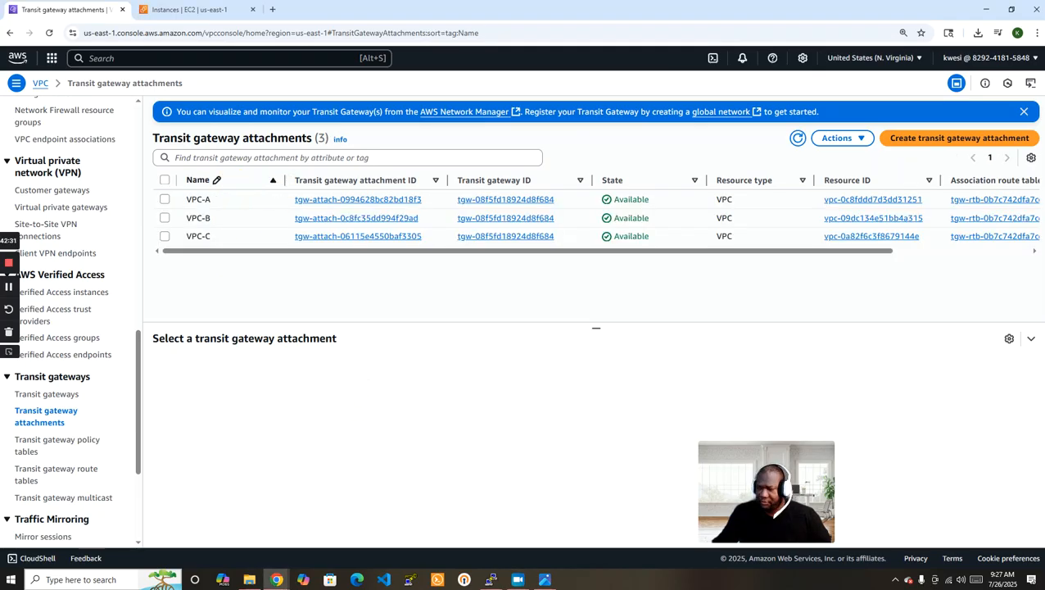
{"action": "key", "text": "alt+Tab"}
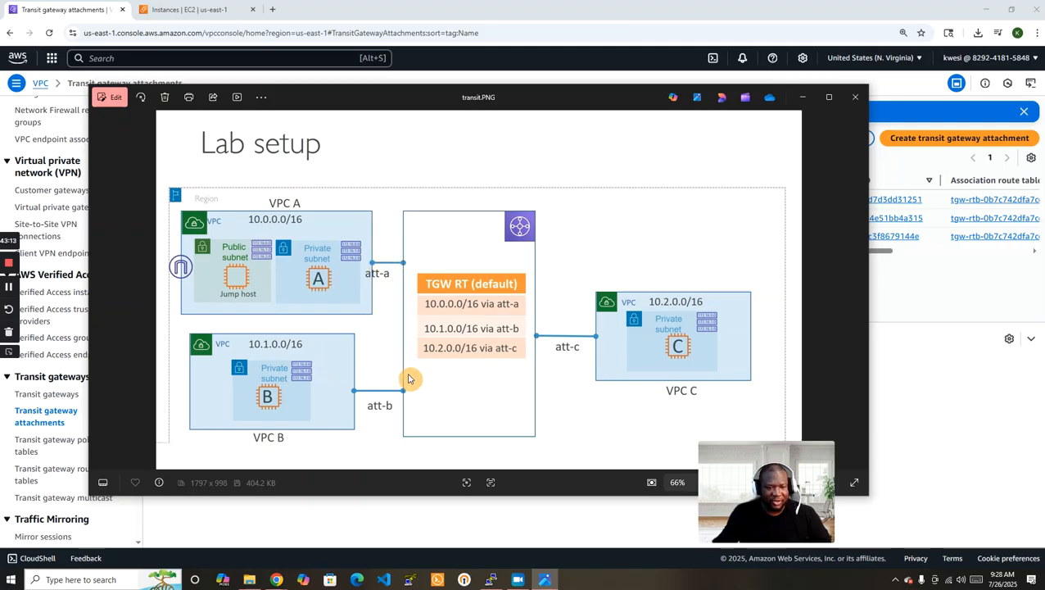
{"action": "left_click_drag", "start_coordinate": [343, 103], "coordinate": [1044, 119]}
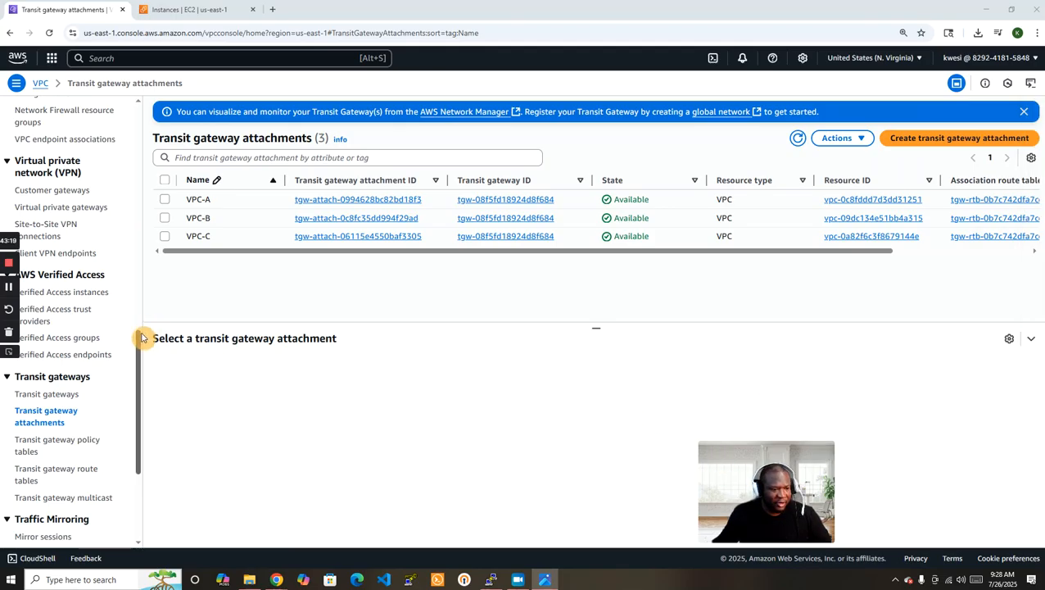
- Examine the default transit gateway route table's associations, propagations, prefix list references and routes for the three VPC attachments
{"action": "left_click", "coordinate": [32, 474]}
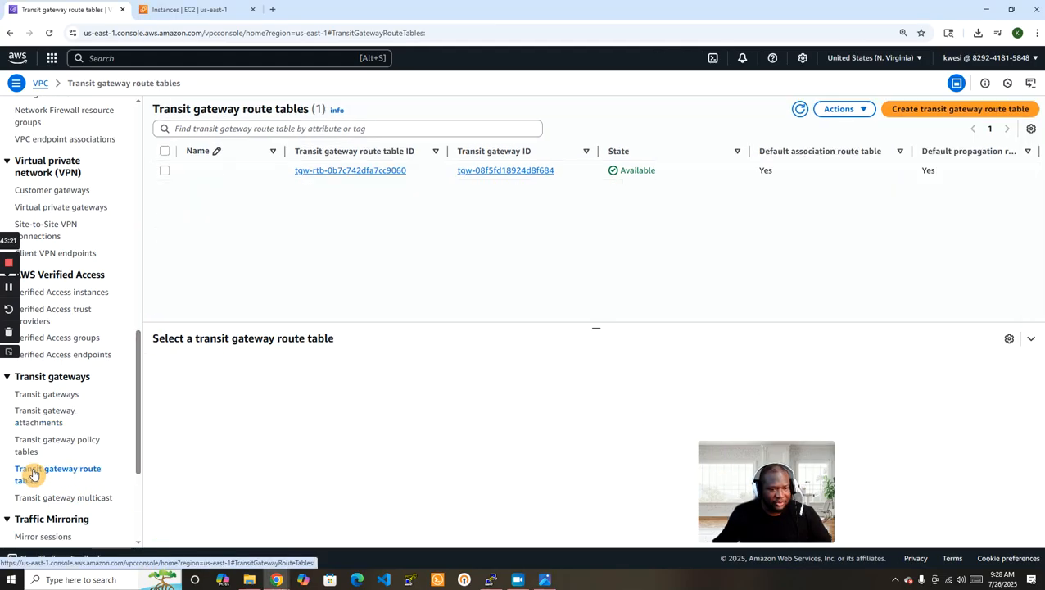
{"action": "left_click", "coordinate": [164, 172]}
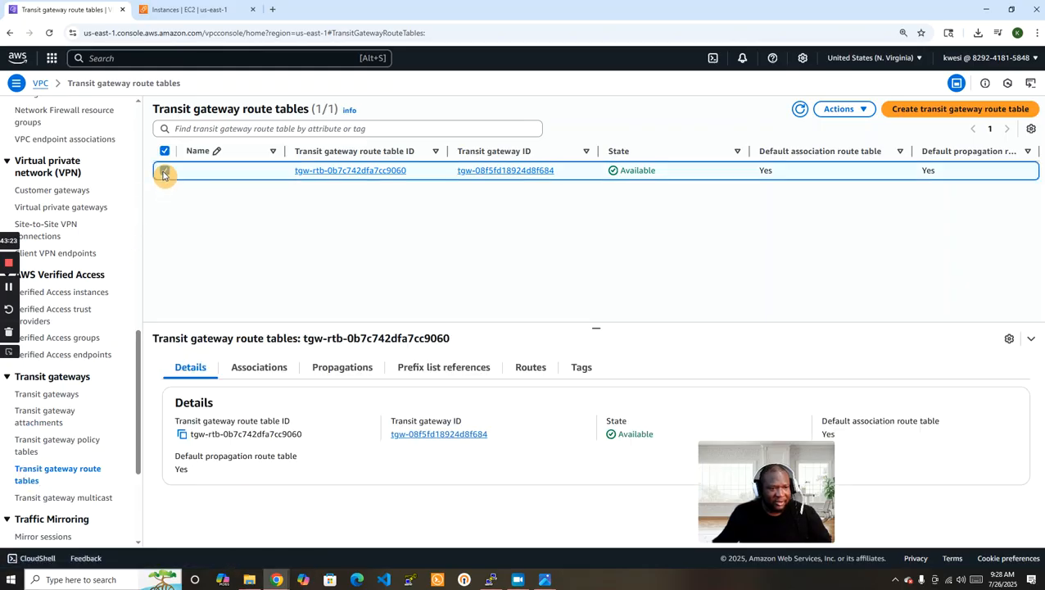
{"action": "left_click", "coordinate": [269, 372]}
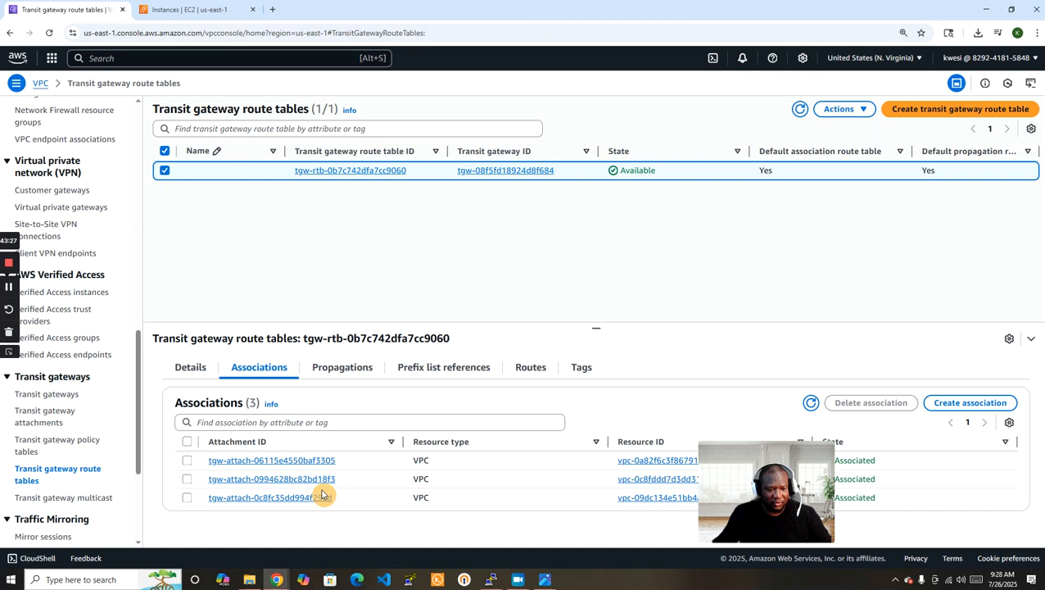
{"action": "left_click", "coordinate": [347, 368]}
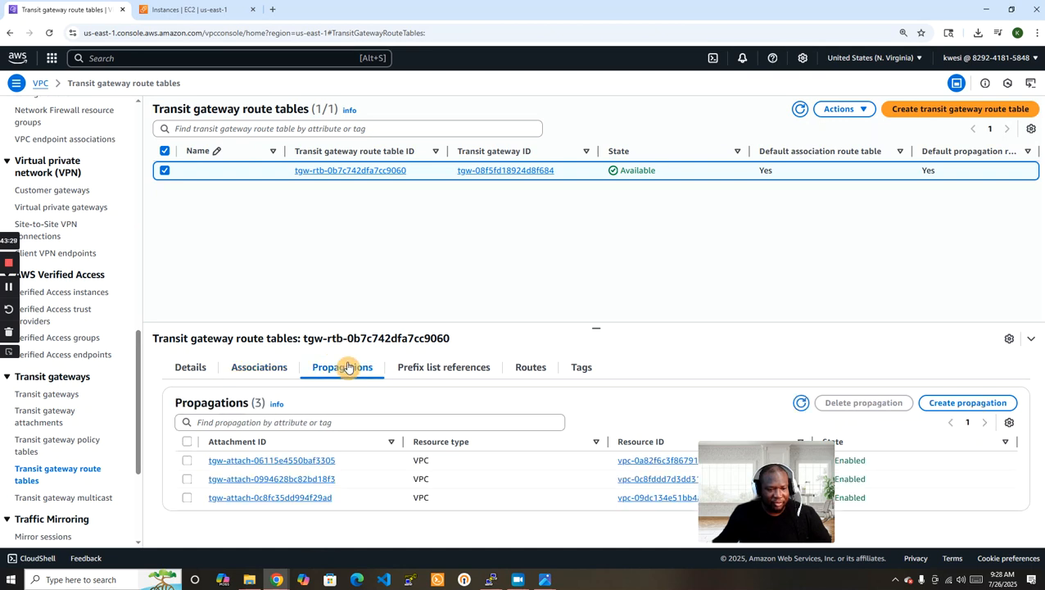
{"action": "left_click", "coordinate": [448, 375]}
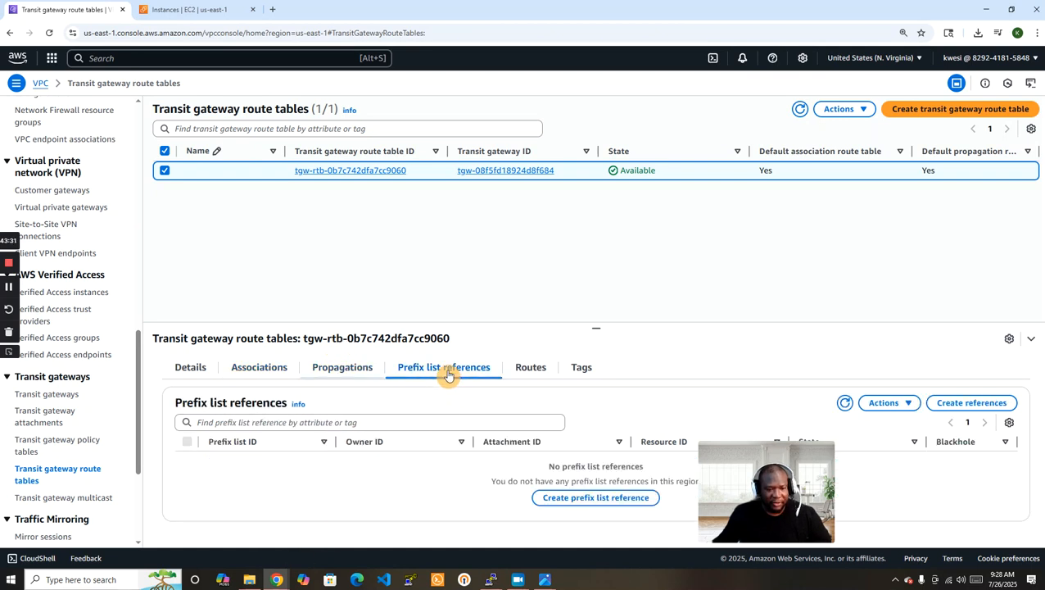
{"action": "left_click", "coordinate": [524, 370]}
{"action": "scroll", "coordinate": [1033, 379], "scroll_direction": "down", "scroll_amount": 2}
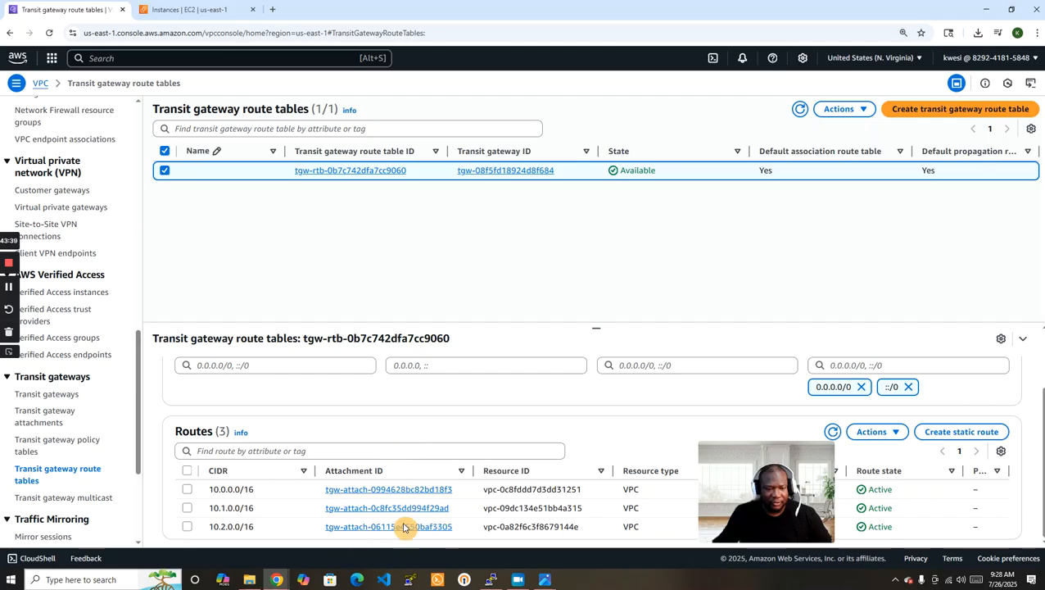
{"action": "scroll", "coordinate": [522, 428], "scroll_direction": "up", "scroll_amount": 3}
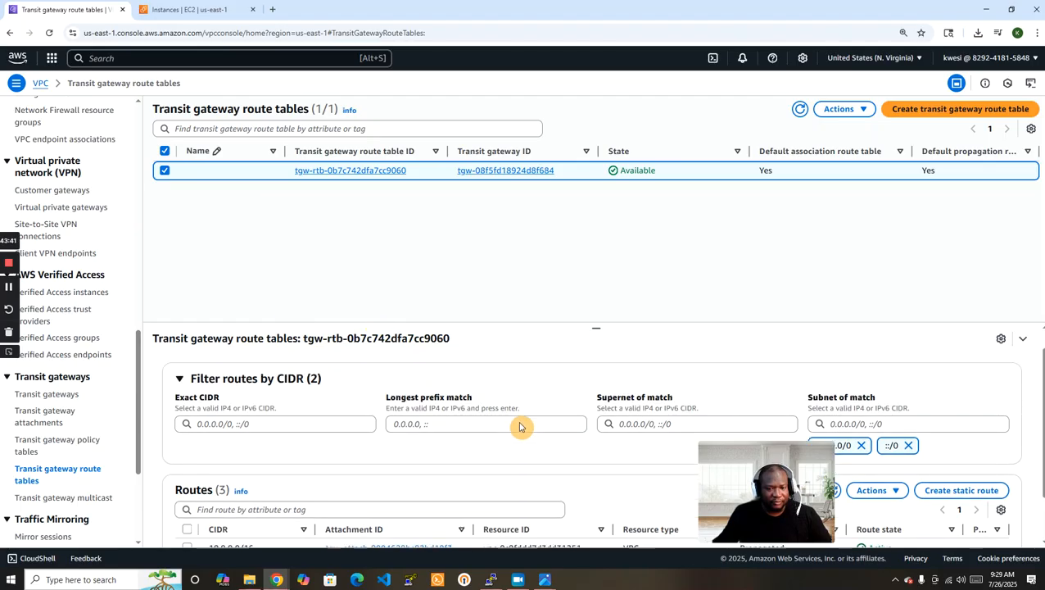
{"action": "left_click", "coordinate": [336, 371]}
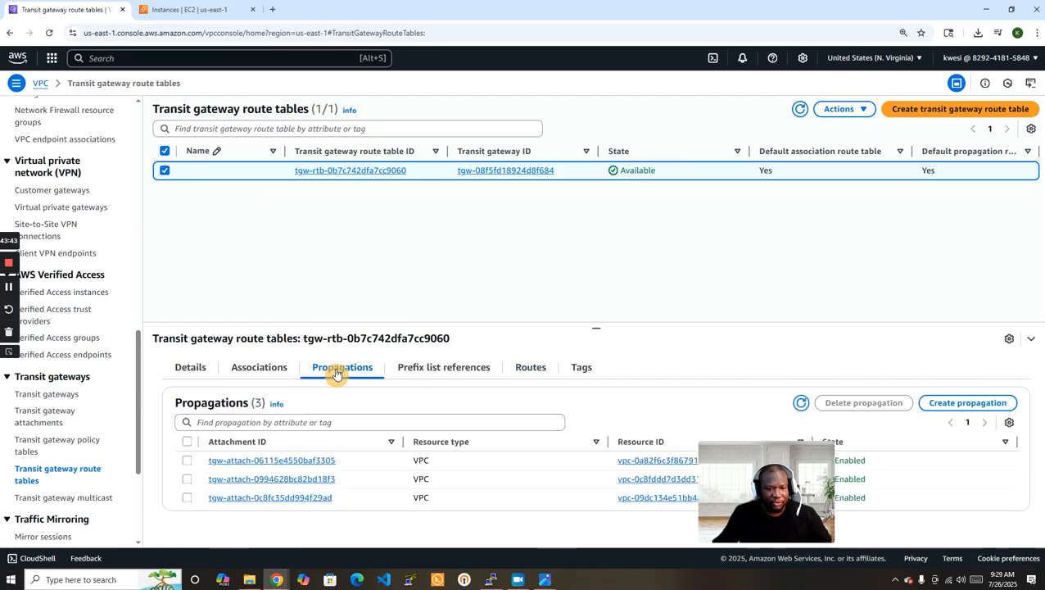
{"action": "left_click", "coordinate": [249, 368]}
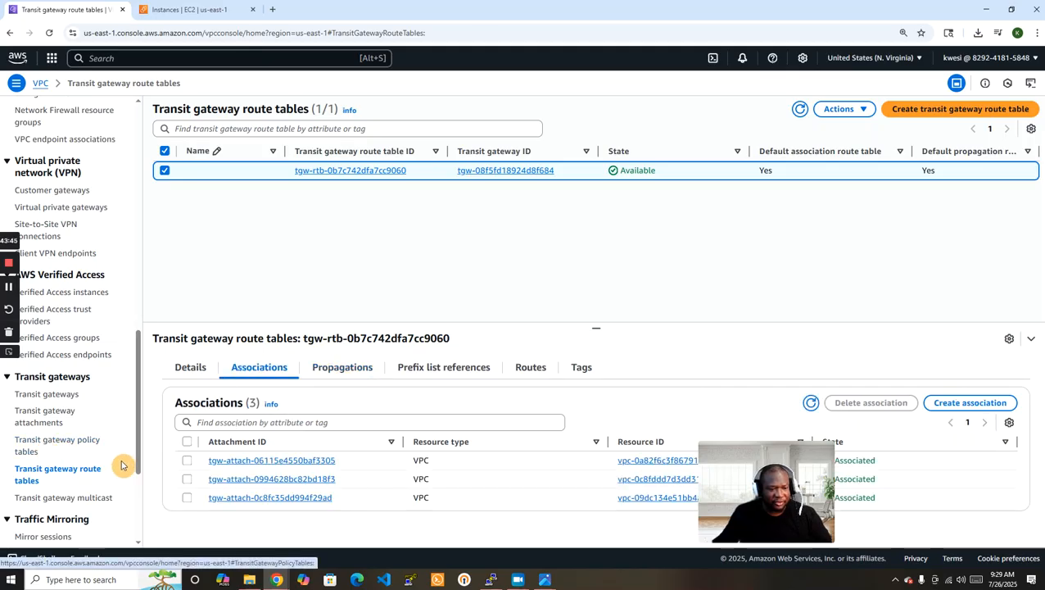
- Switch to the EC2 instances list and check the private IPv4 address of EC2-B
{"action": "left_click", "coordinate": [494, 583]}
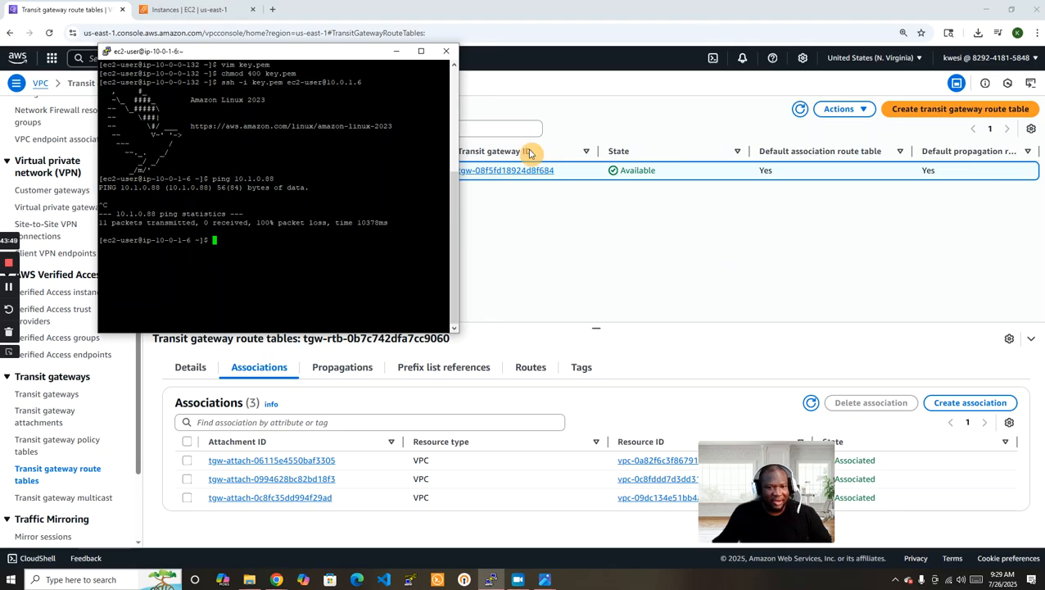
{"action": "left_click", "coordinate": [714, 13]}
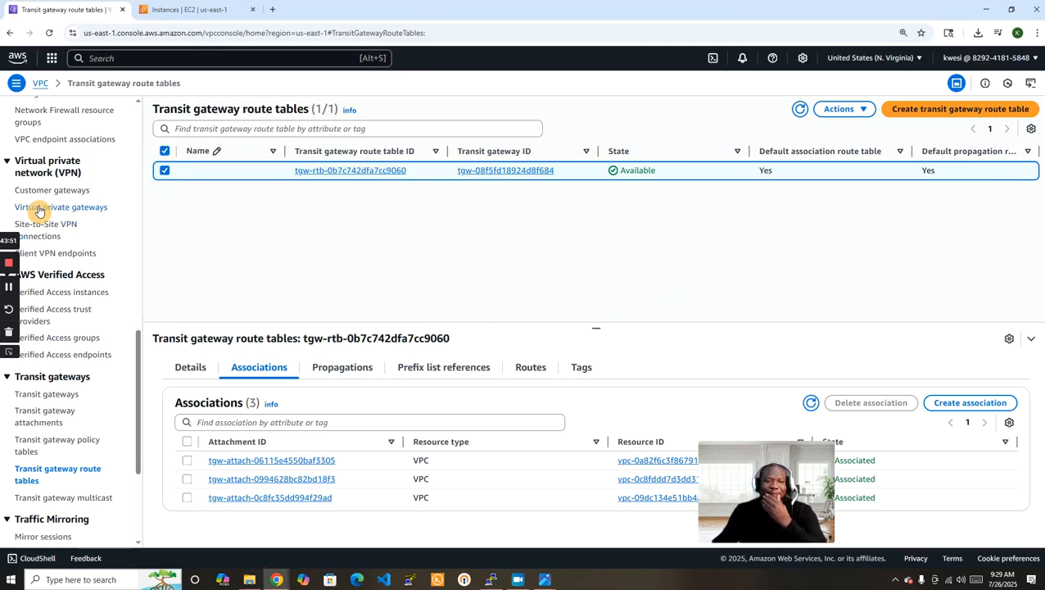
{"action": "scroll", "coordinate": [90, 260], "scroll_direction": "up", "scroll_amount": 3}
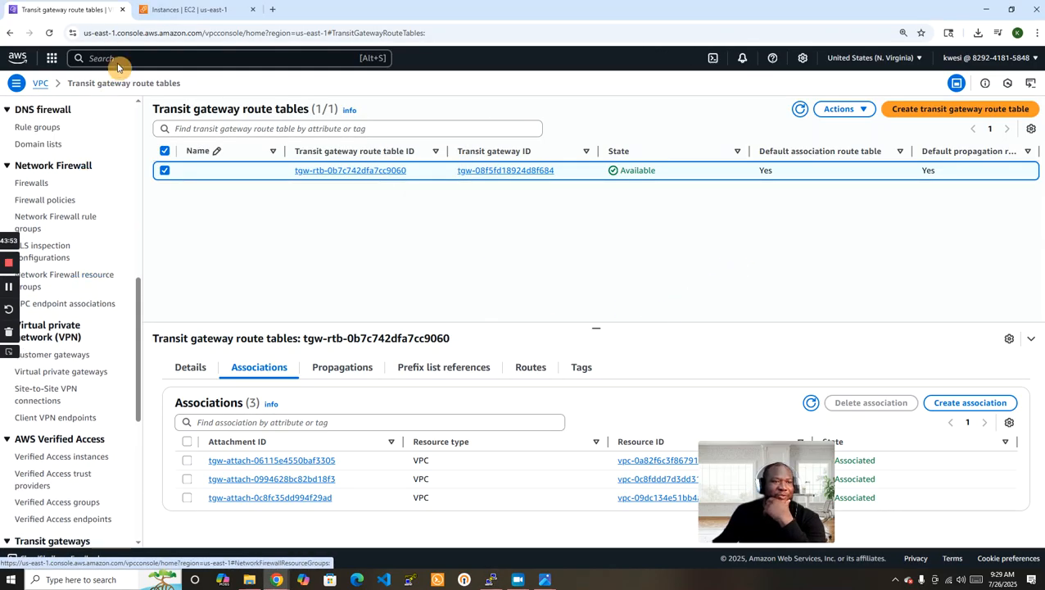
{"action": "left_click", "coordinate": [182, 14]}
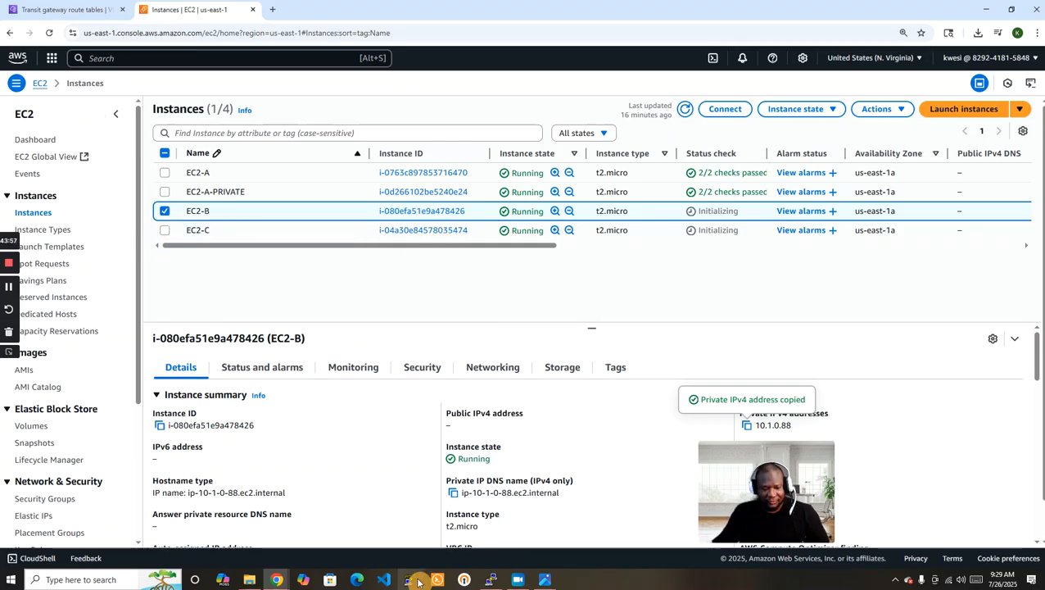
- Switch to the PuTTY session on VPC-A's private instance and ping EC2-B again at 10.1.0.88
{"action": "mouse_move", "coordinate": [491, 580]}
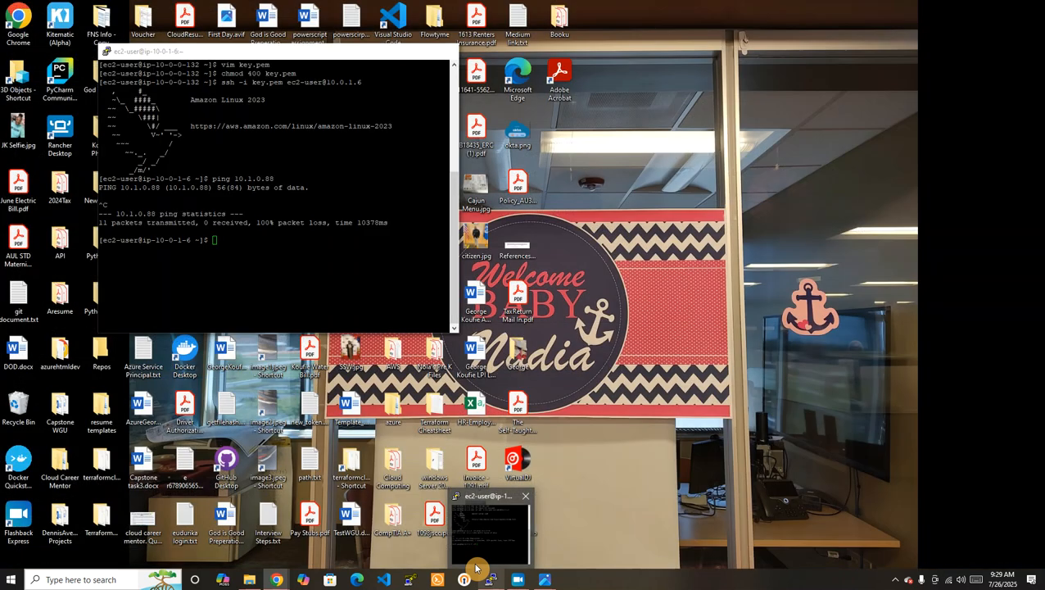
{"action": "left_click", "coordinate": [477, 566]}
{"action": "left_click", "coordinate": [396, 366]}
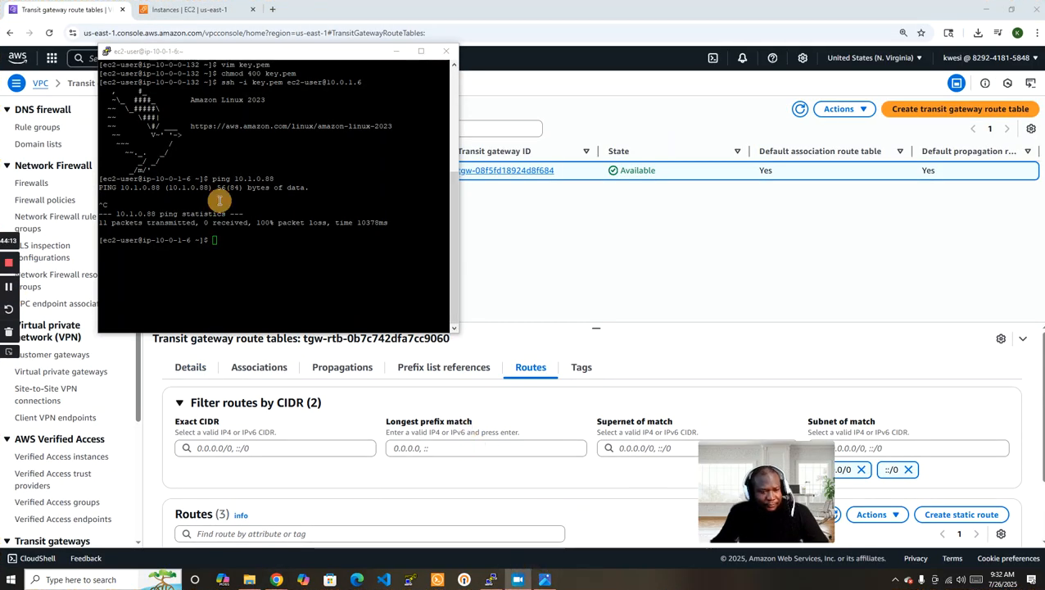
{"action": "left_click", "coordinate": [218, 241]}
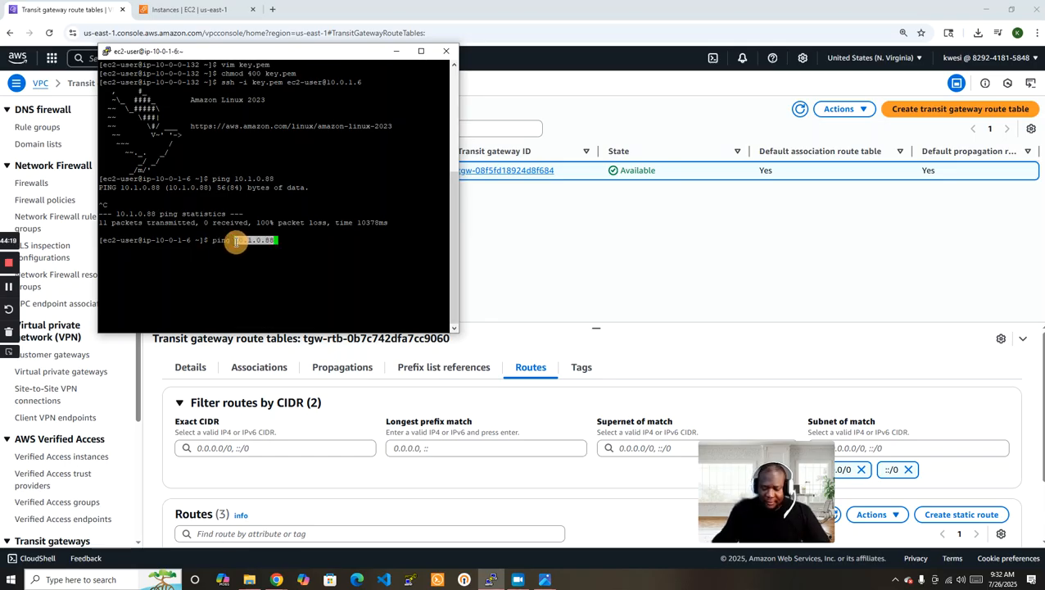
{"action": "key", "text": "Return"}
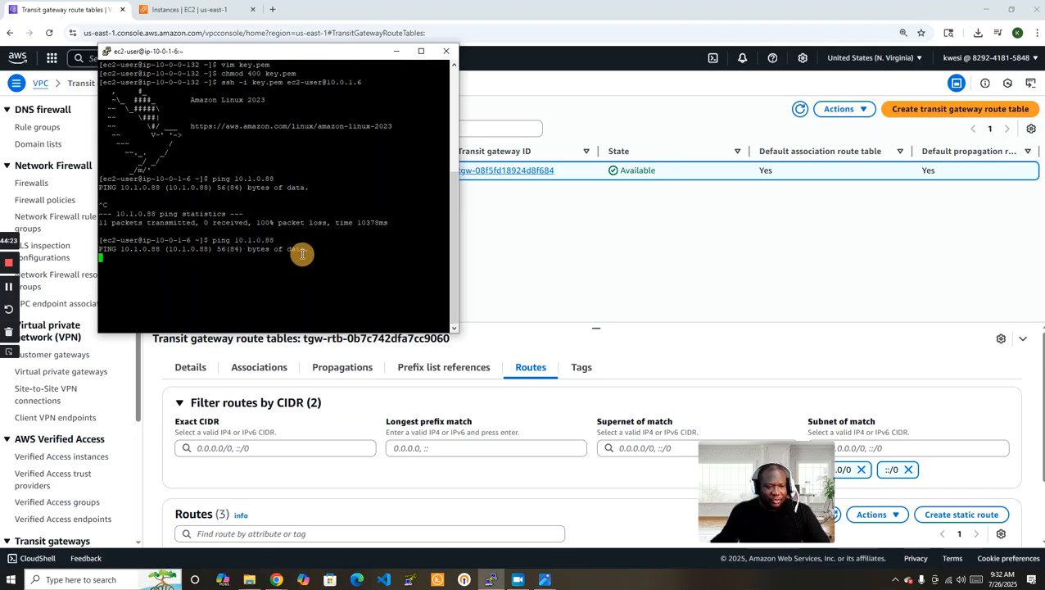
- Return to the browser and review the transit gateway routes and VPC subnets in the lab setup diagram
{"action": "left_click", "coordinate": [508, 15]}
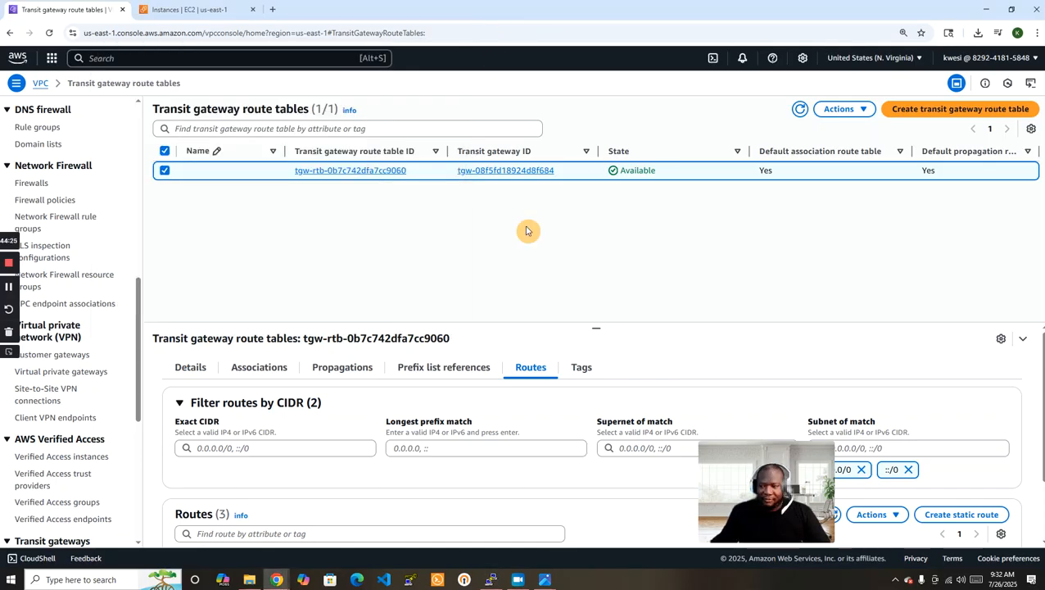
{"action": "key", "text": "alt+Tab"}
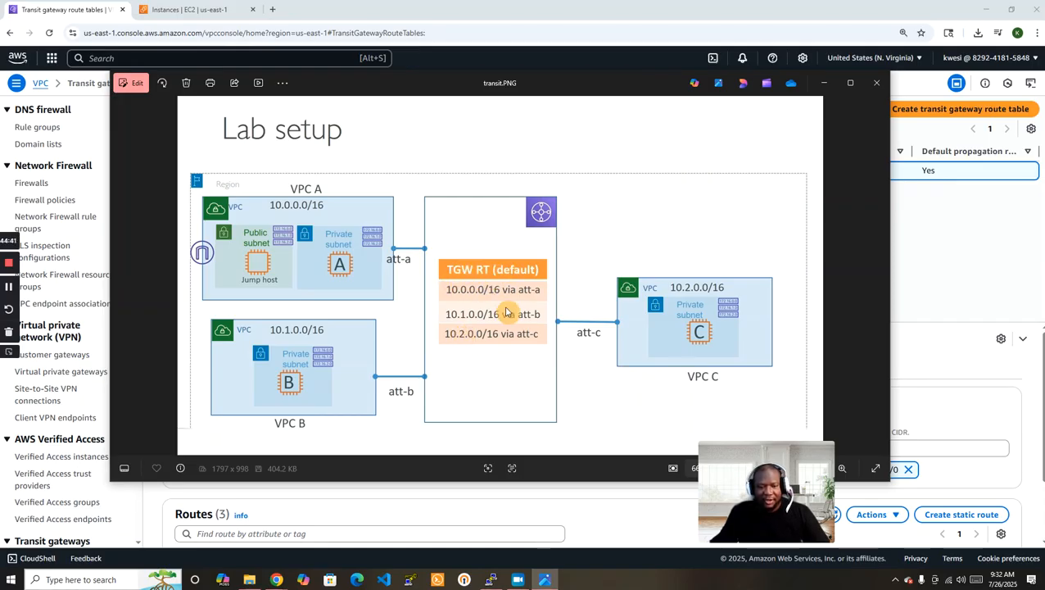
{"action": "left_click", "coordinate": [8, 288]}
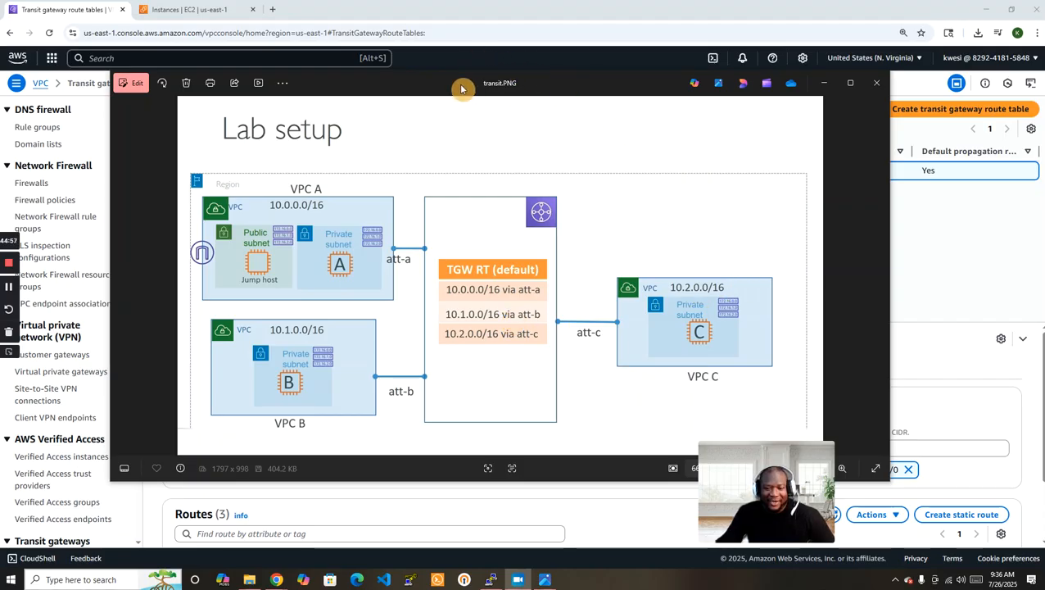
{"action": "left_click_drag", "start_coordinate": [441, 85], "coordinate": [1044, 160]}
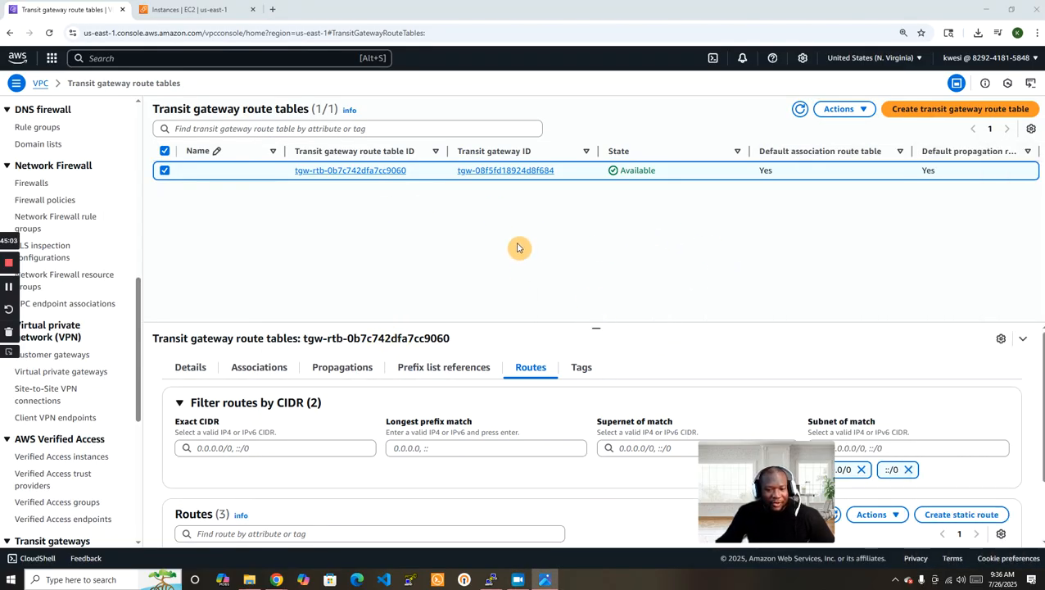
- Open the list of VPC route tables covering the subnets of VPC-A, VPC-B and VPC-C
{"action": "scroll", "coordinate": [46, 200], "scroll_direction": "up", "scroll_amount": 1}
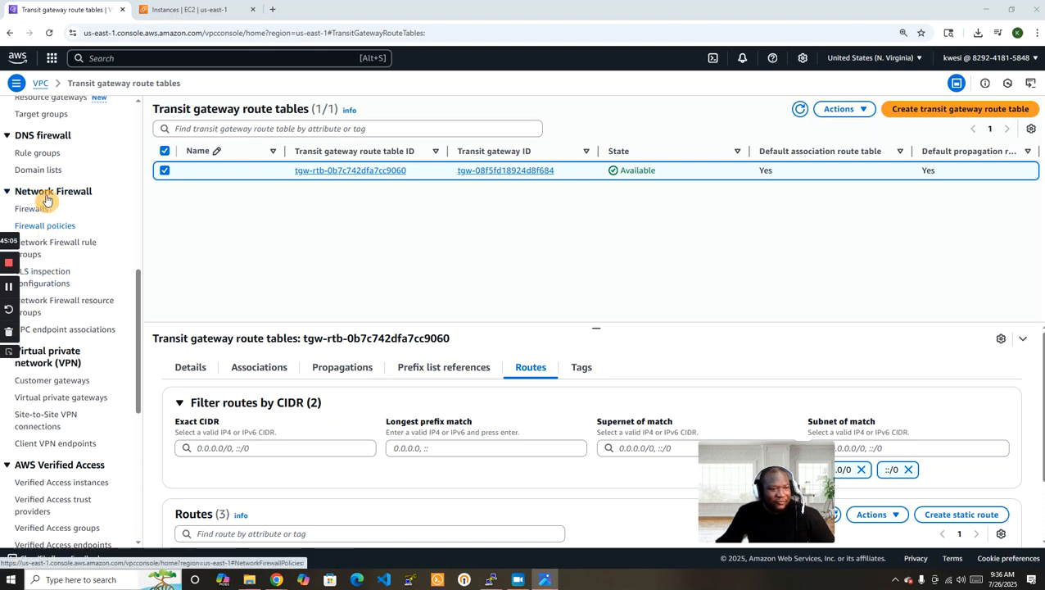
{"action": "scroll", "coordinate": [47, 200], "scroll_direction": "up", "scroll_amount": 15}
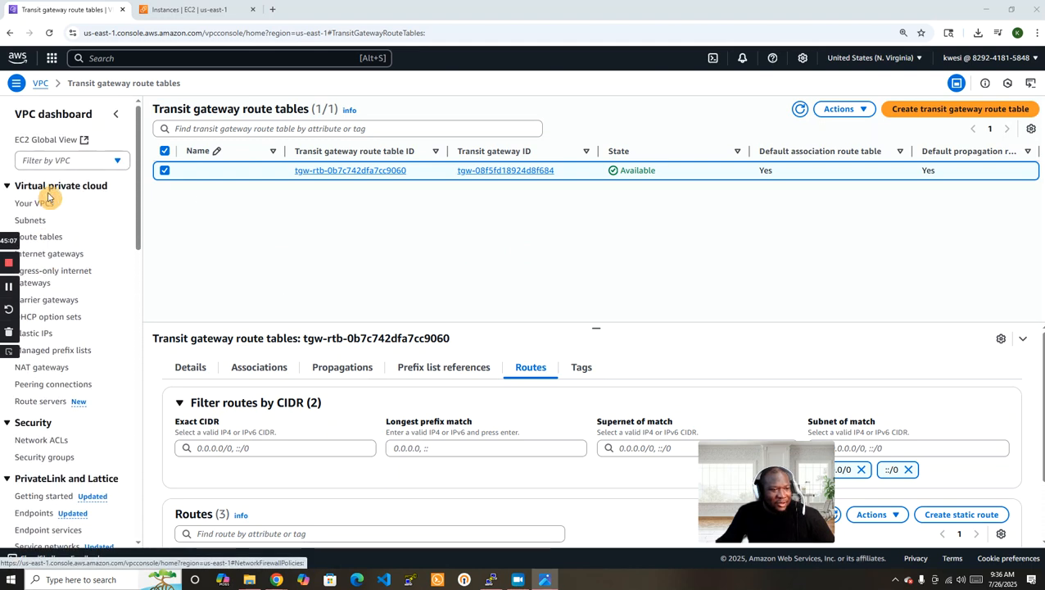
{"action": "left_click", "coordinate": [32, 203]}
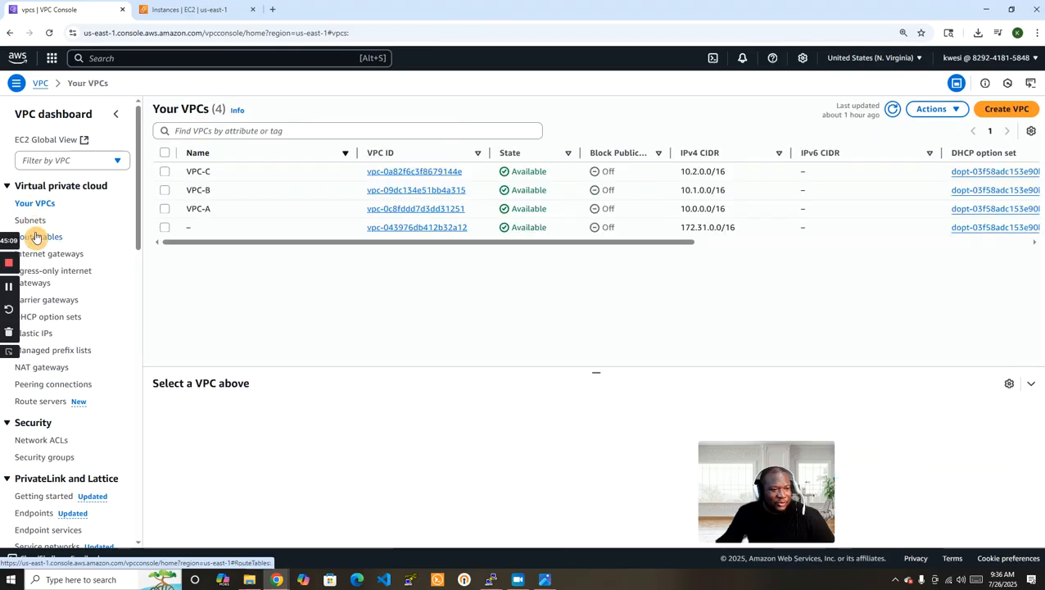
{"action": "left_click", "coordinate": [35, 238]}
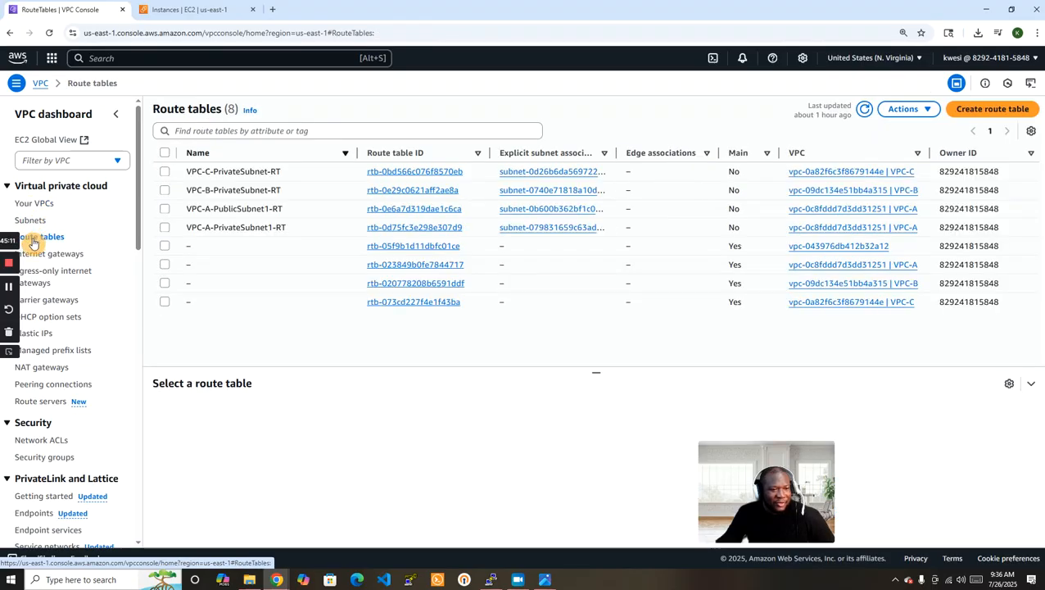
- Edit the routes of VPC-A-PublicSubnet1-RT and add a new route with destination 10.0.0.0/8
{"action": "left_click", "coordinate": [165, 211]}
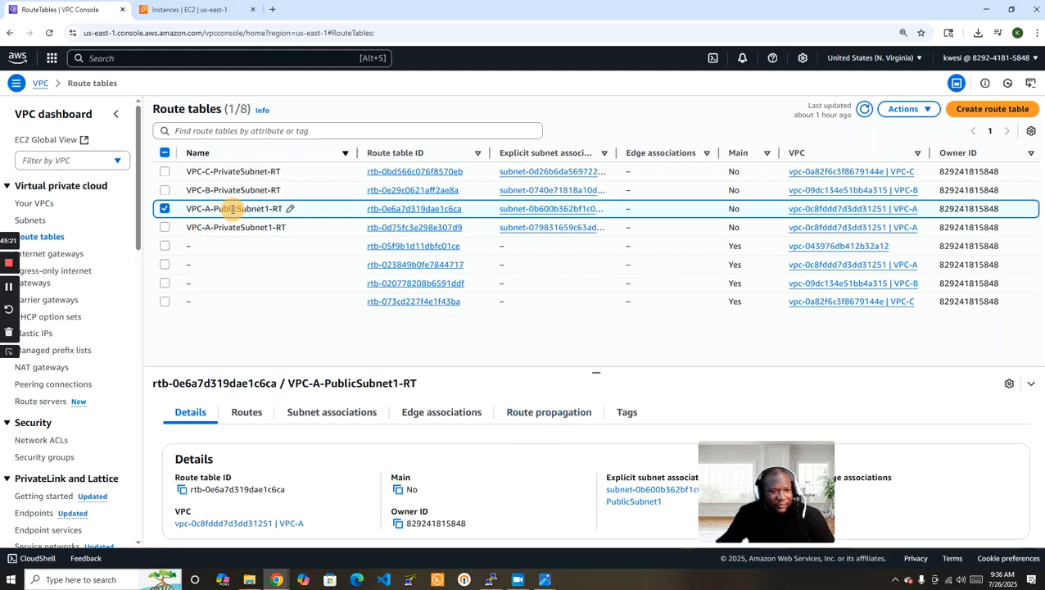
{"action": "left_click", "coordinate": [249, 412]}
{"action": "left_click_drag", "start_coordinate": [815, 460], "coordinate": [896, 324]}
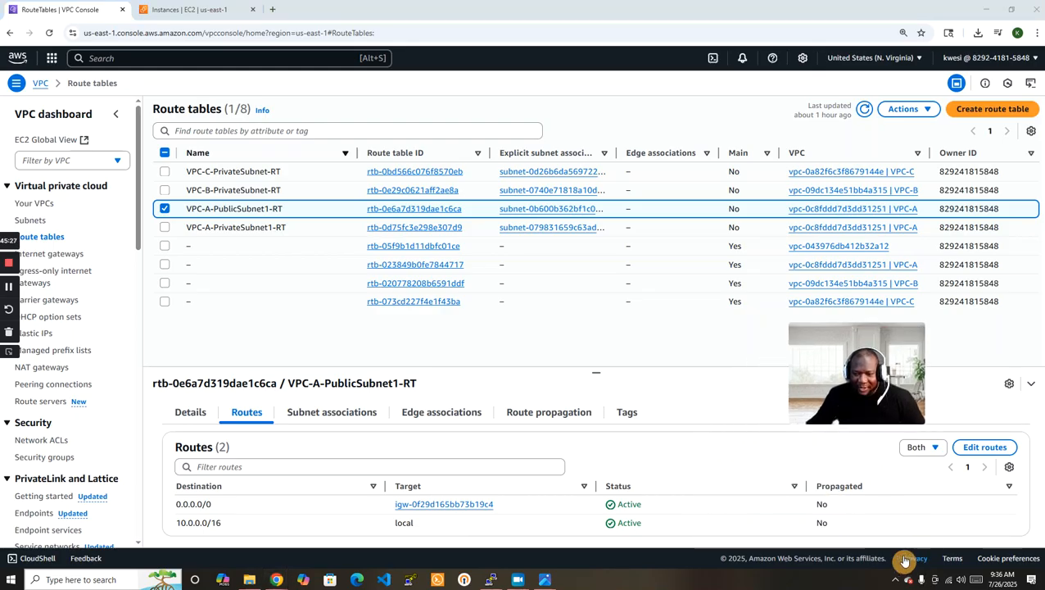
{"action": "left_click", "coordinate": [984, 446]}
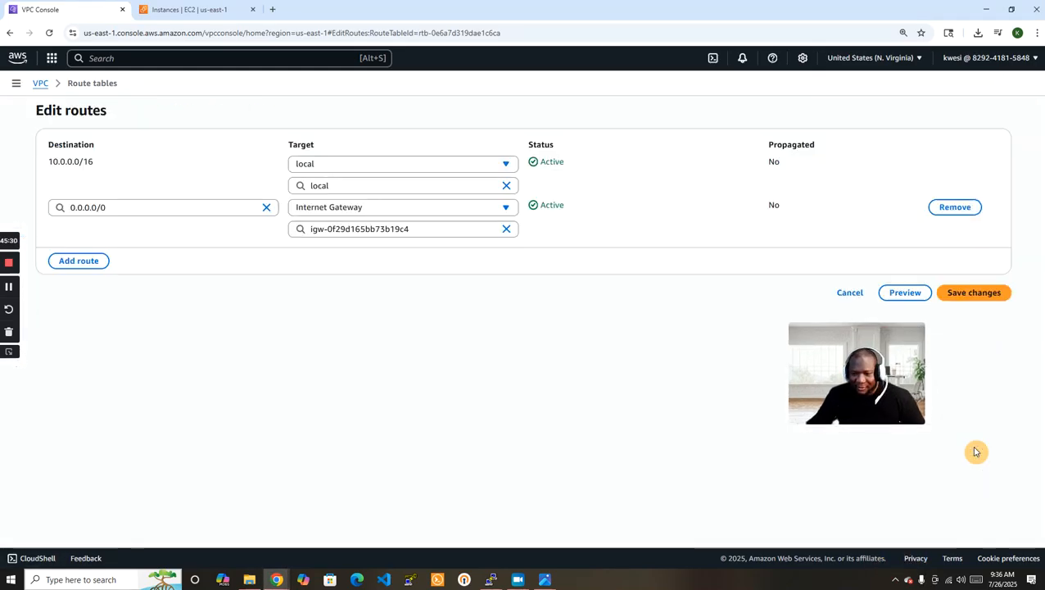
{"action": "left_click", "coordinate": [78, 261]}
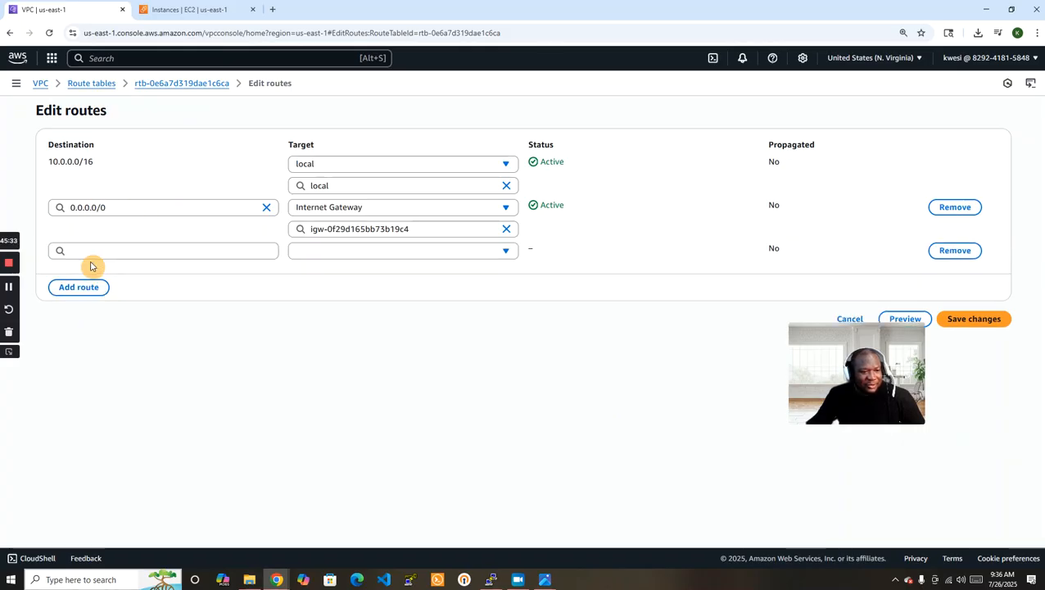
{"action": "left_click", "coordinate": [91, 250]}
{"action": "type", "text": "10."}
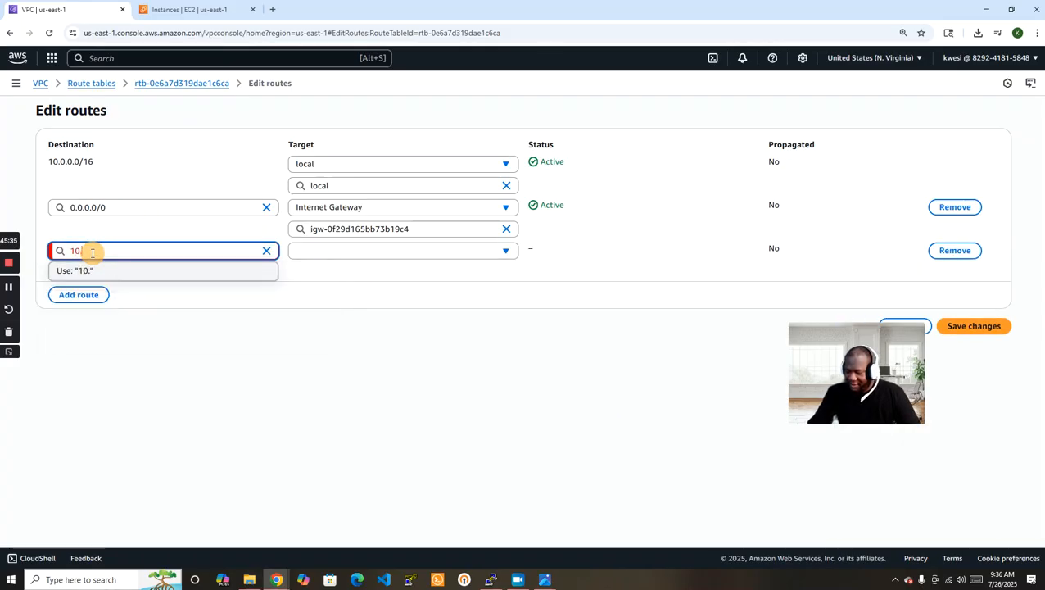
{"action": "type", "text": "0.0.0/8"}
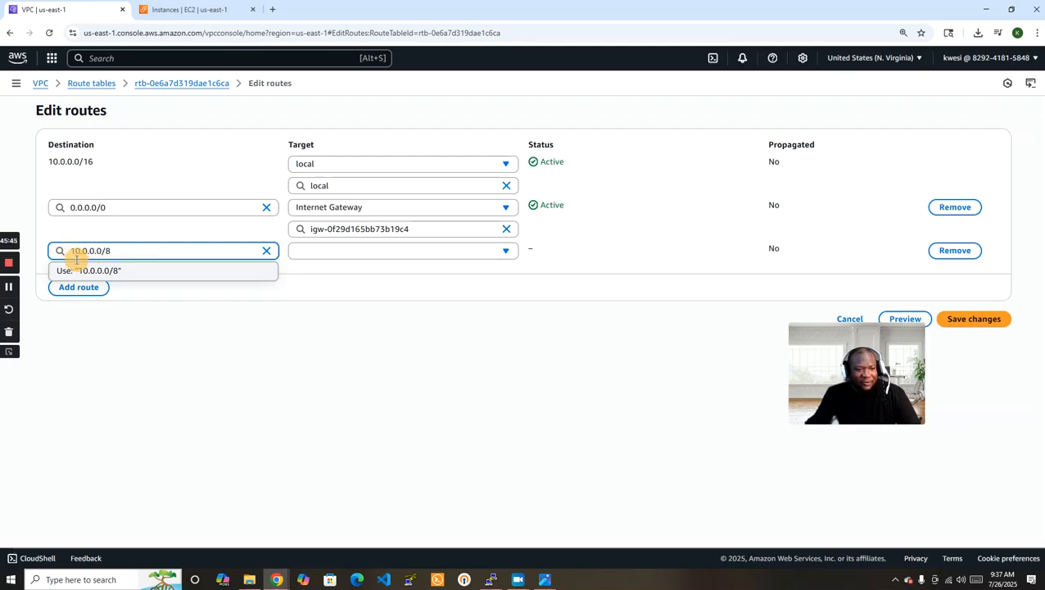
{"action": "left_click", "coordinate": [3, 286]}
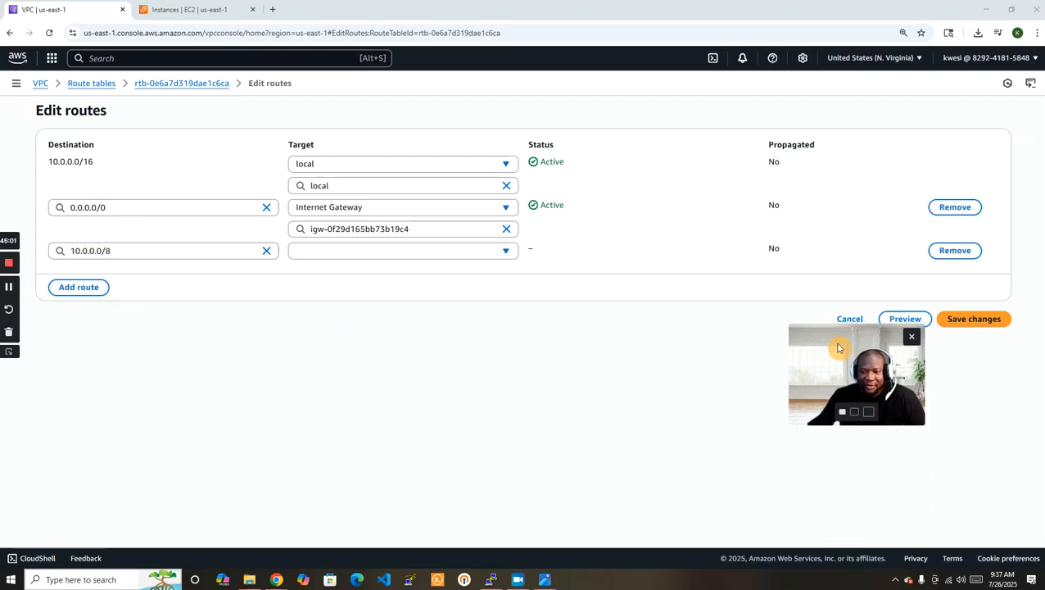
- Set the new VPC-A route's target to Transit Gateway tgw-08f5fd18924d8f684 and save the changes
{"action": "left_click", "coordinate": [385, 254]}
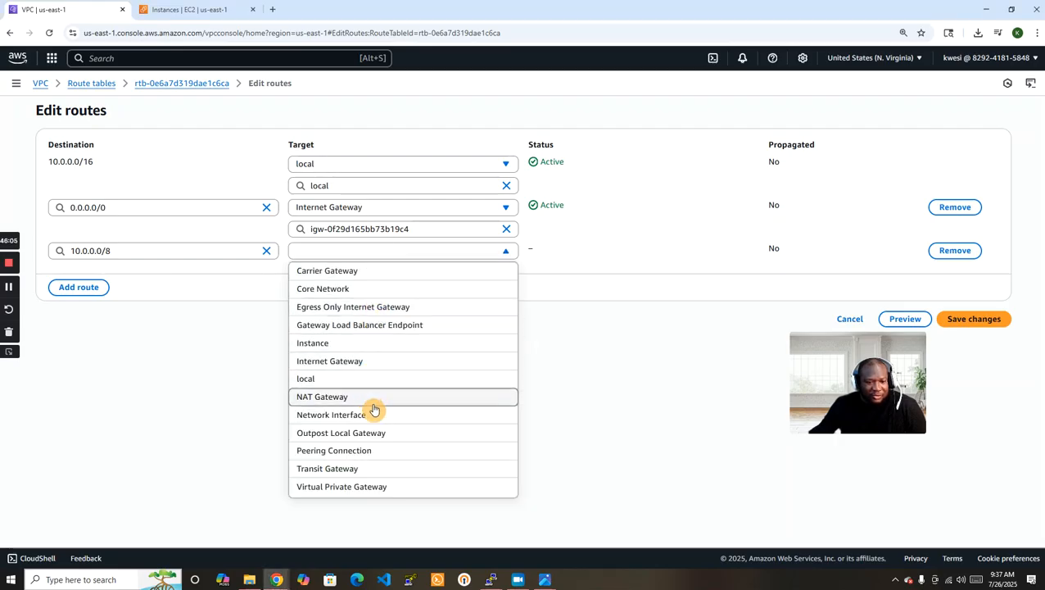
{"action": "left_click", "coordinate": [376, 476]}
{"action": "left_click", "coordinate": [399, 271]}
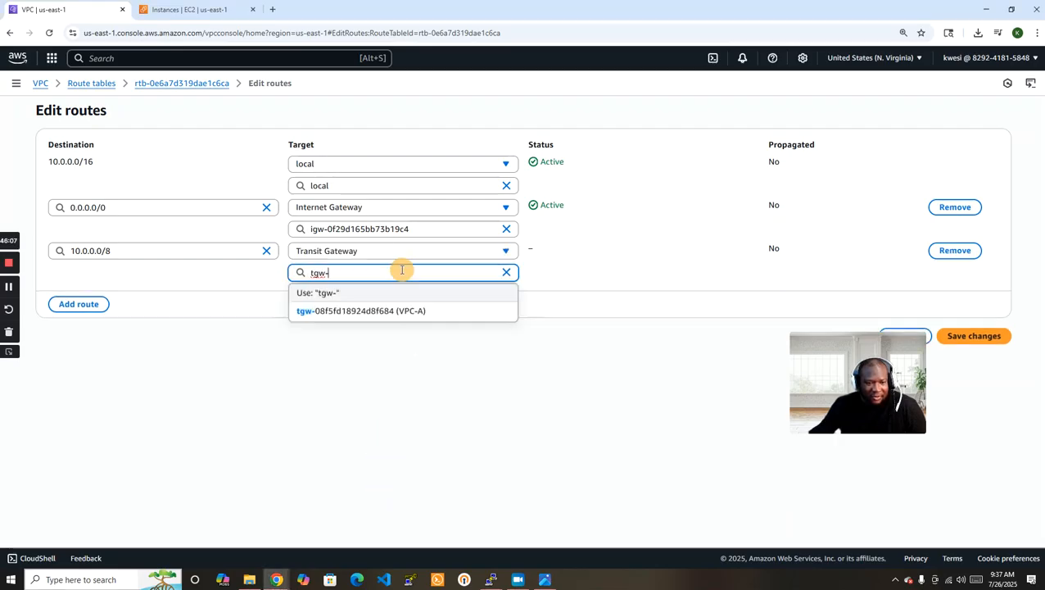
{"action": "left_click", "coordinate": [404, 312]}
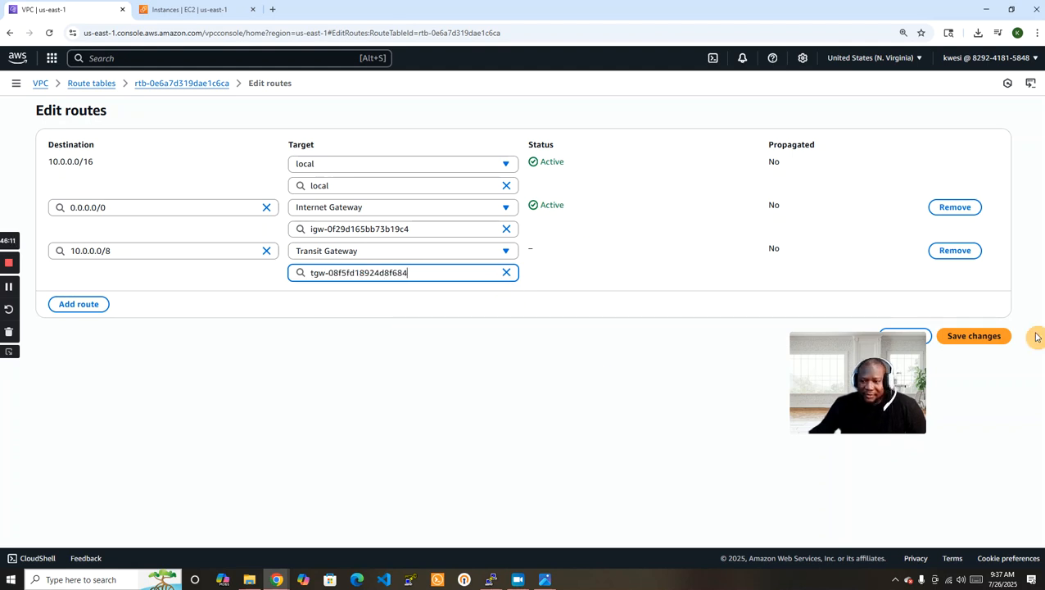
{"action": "left_click", "coordinate": [982, 345]}
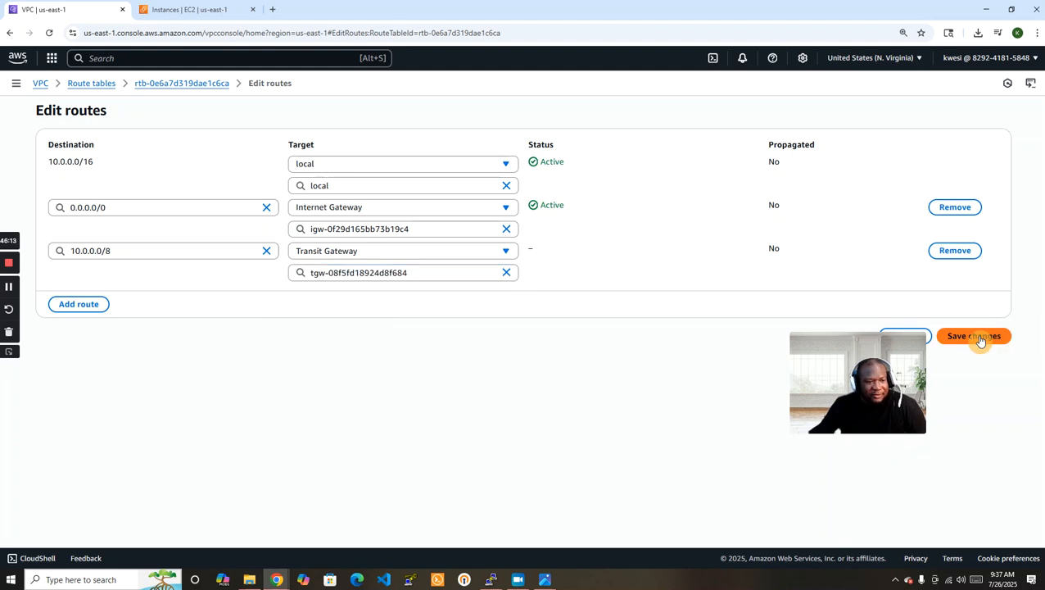
{"action": "left_click", "coordinate": [9, 288]}
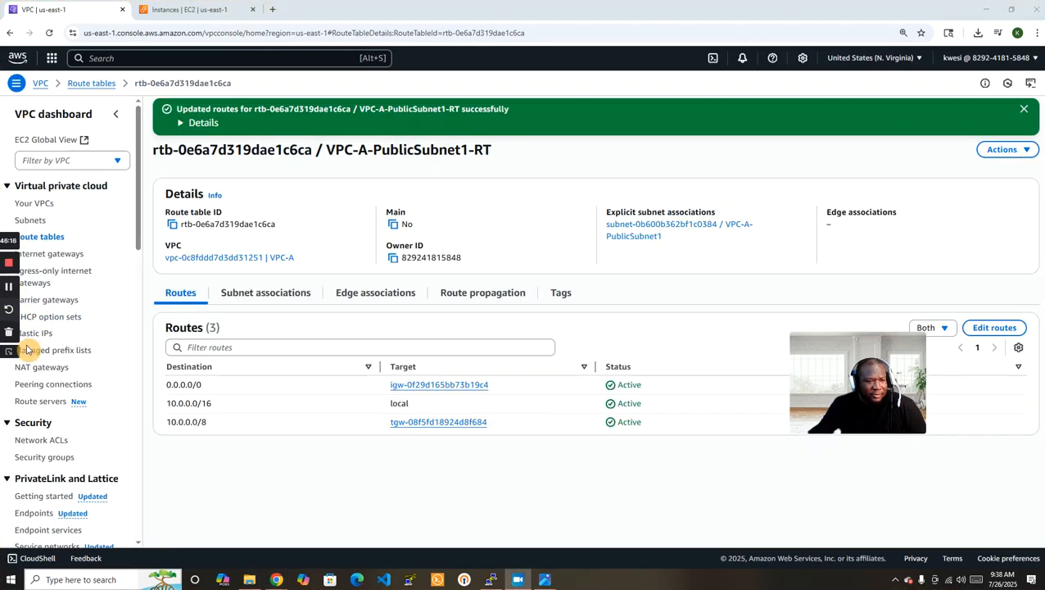
- Return to the route tables list and add a route with destination 10.0.0.0/8 to VPC-B-PrivateSubnet-RT
{"action": "left_click", "coordinate": [99, 83]}
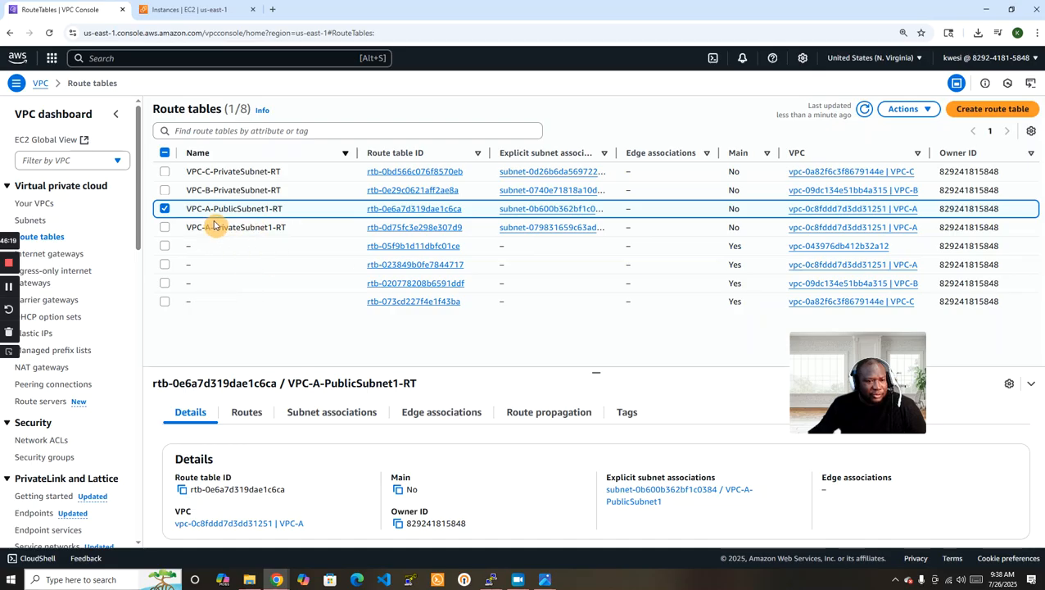
{"action": "left_click", "coordinate": [164, 211]}
{"action": "left_click", "coordinate": [165, 190]}
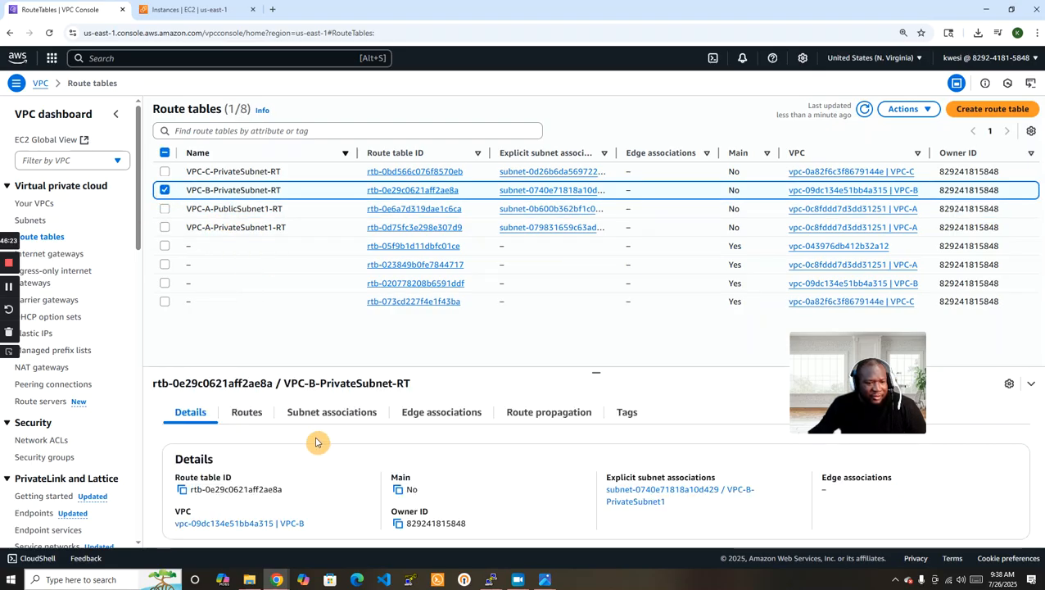
{"action": "left_click", "coordinate": [246, 413]}
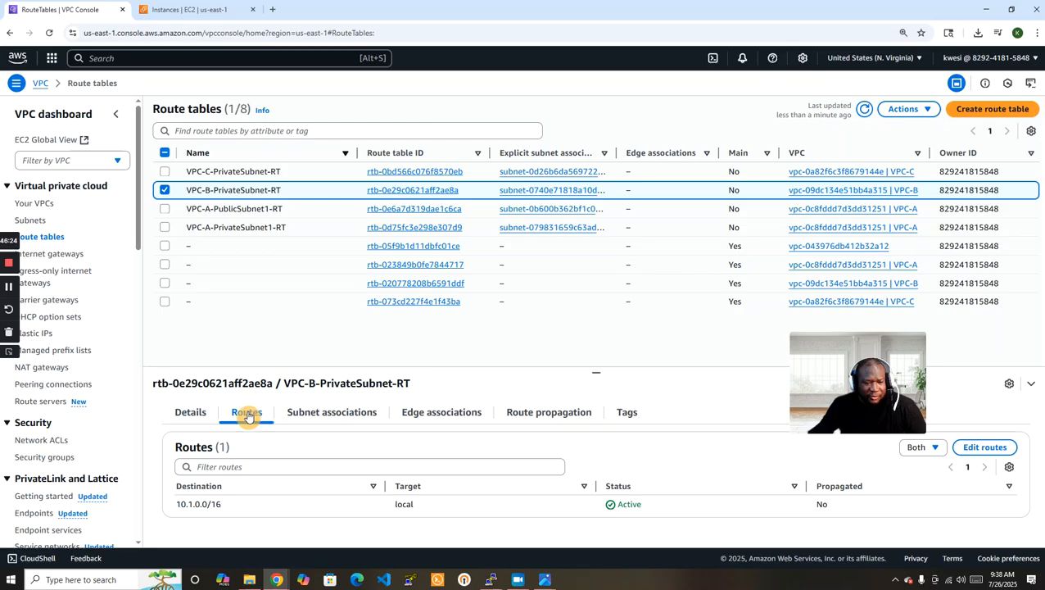
{"action": "left_click", "coordinate": [981, 449]}
{"action": "left_click", "coordinate": [84, 220]}
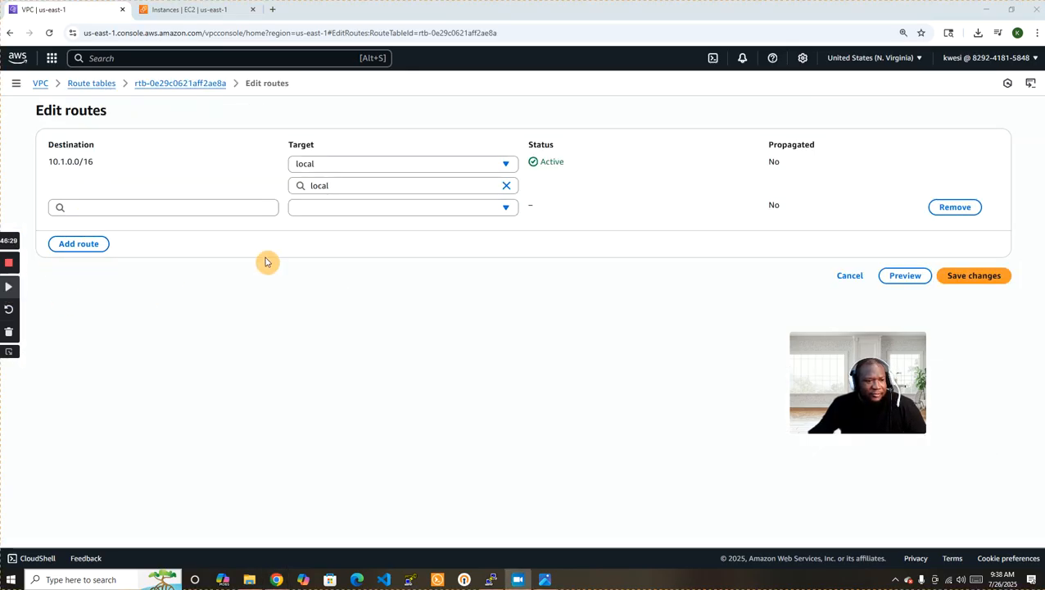
{"action": "left_click", "coordinate": [97, 208]}
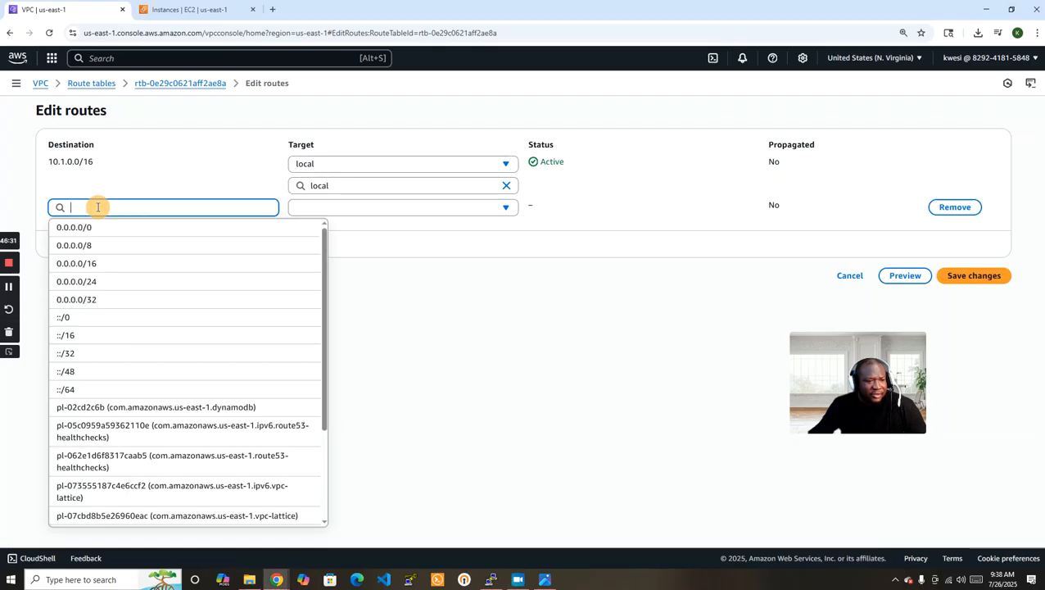
{"action": "type", "text": "10."}
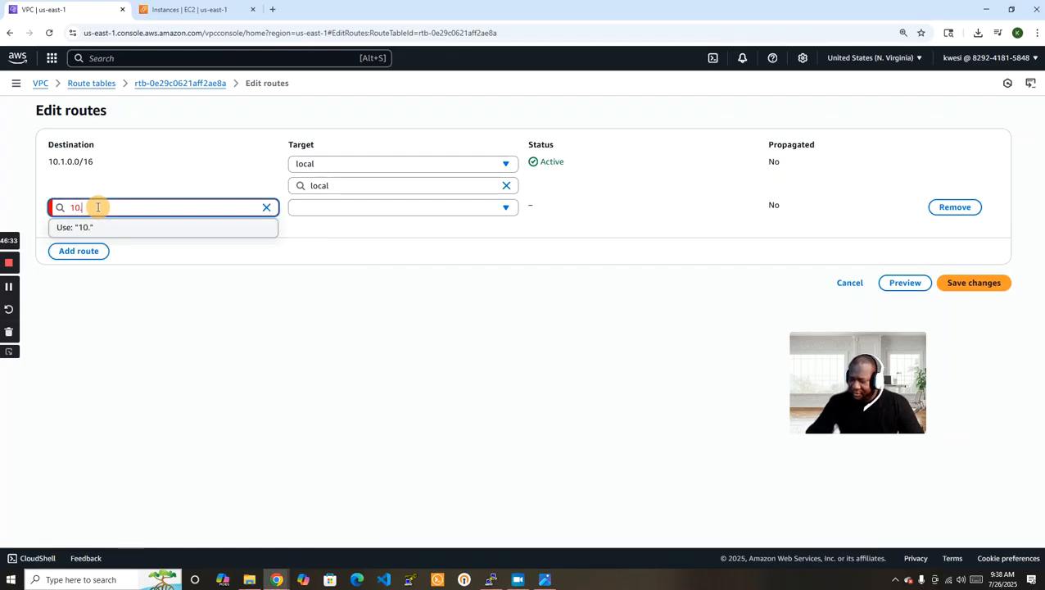
{"action": "type", "text": "0.0.0"}
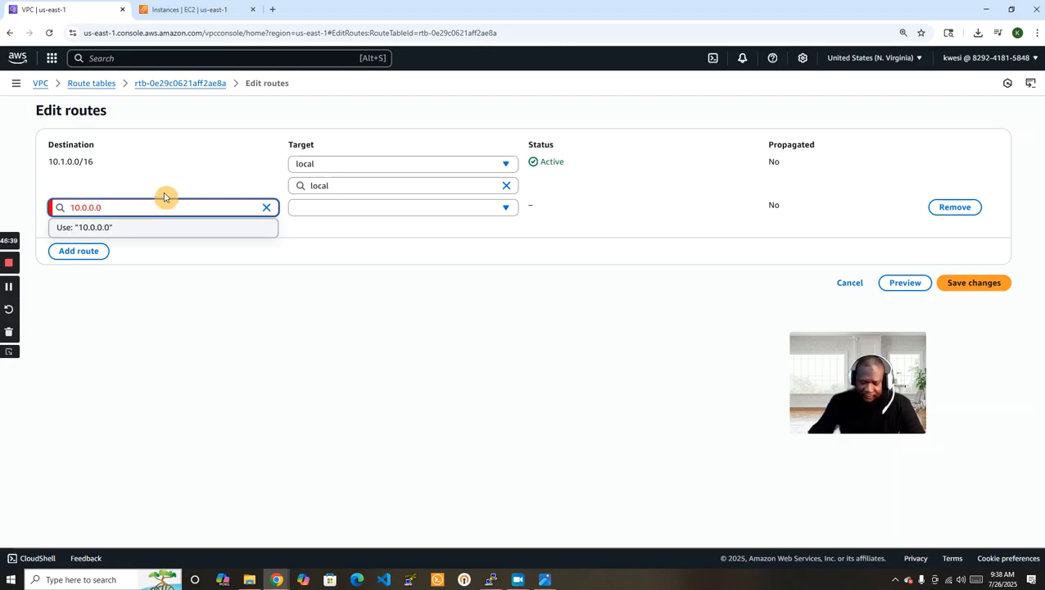
{"action": "type", "text": "/8"}
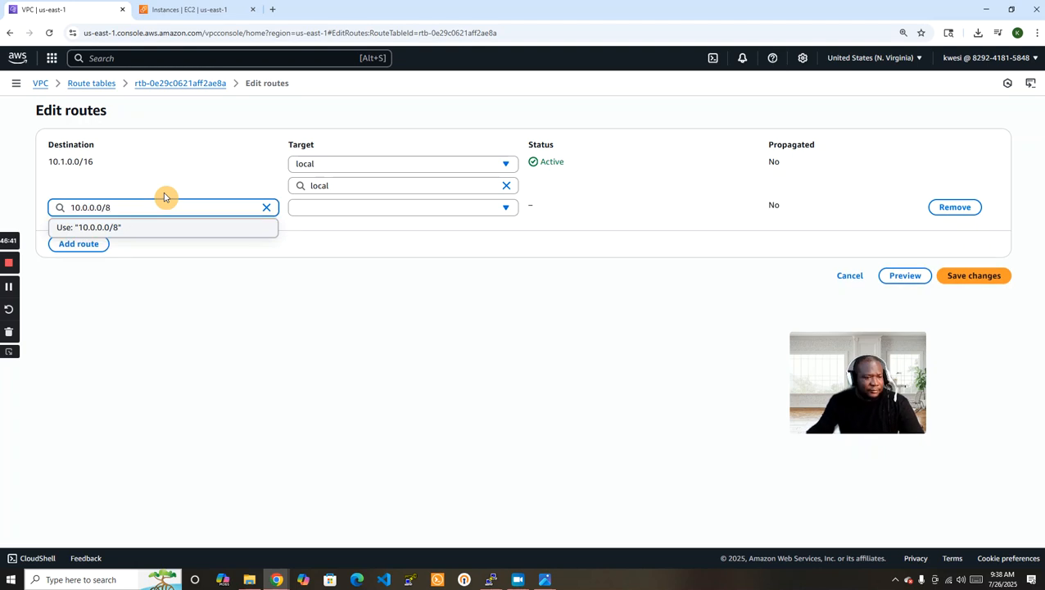
{"action": "left_click", "coordinate": [120, 234]}
- Set the new VPC-B route's target to Transit Gateway tgw-08f5fd18924d8f684 and save the changes
{"action": "left_click", "coordinate": [406, 210]}
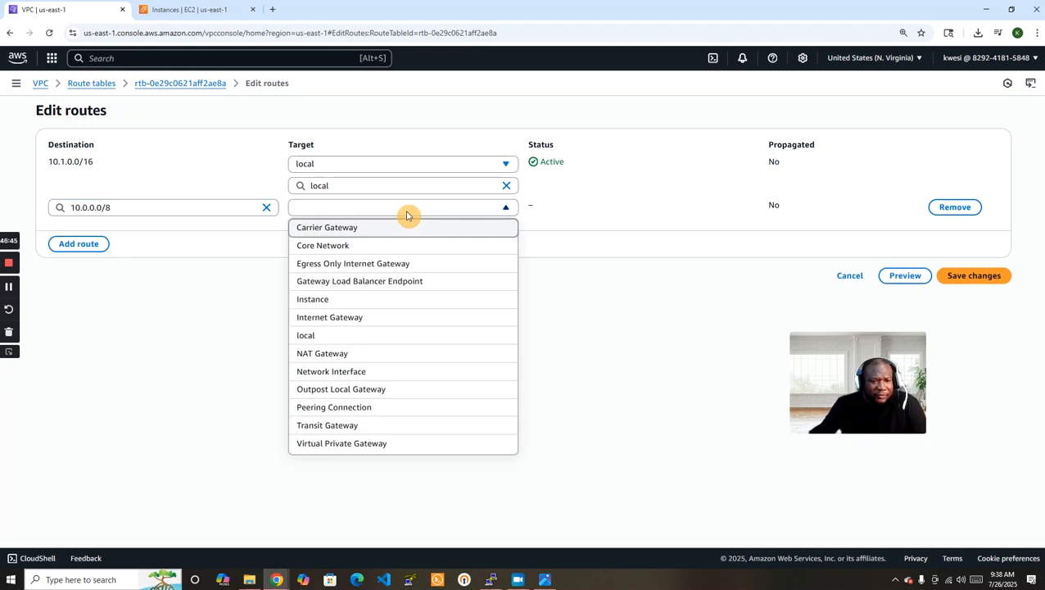
{"action": "left_click", "coordinate": [397, 425]}
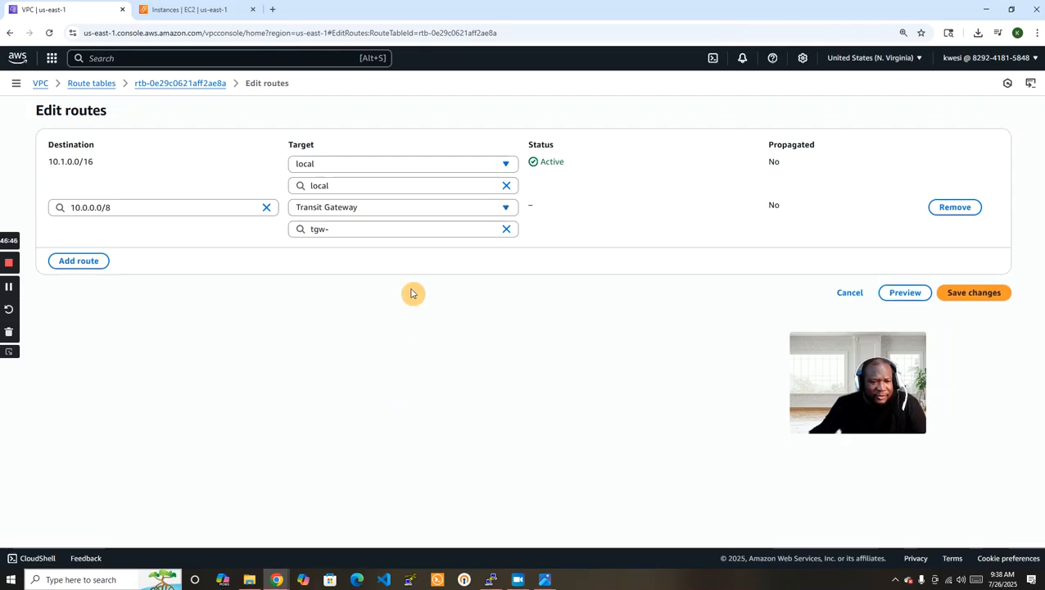
{"action": "left_click", "coordinate": [397, 230]}
{"action": "left_click", "coordinate": [408, 267]}
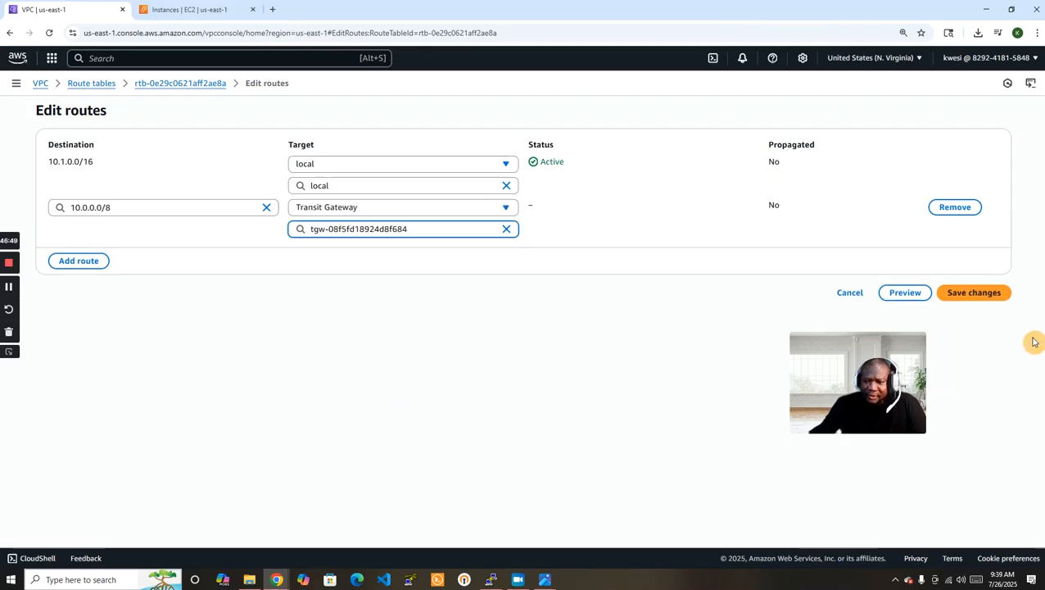
{"action": "left_click", "coordinate": [983, 295]}
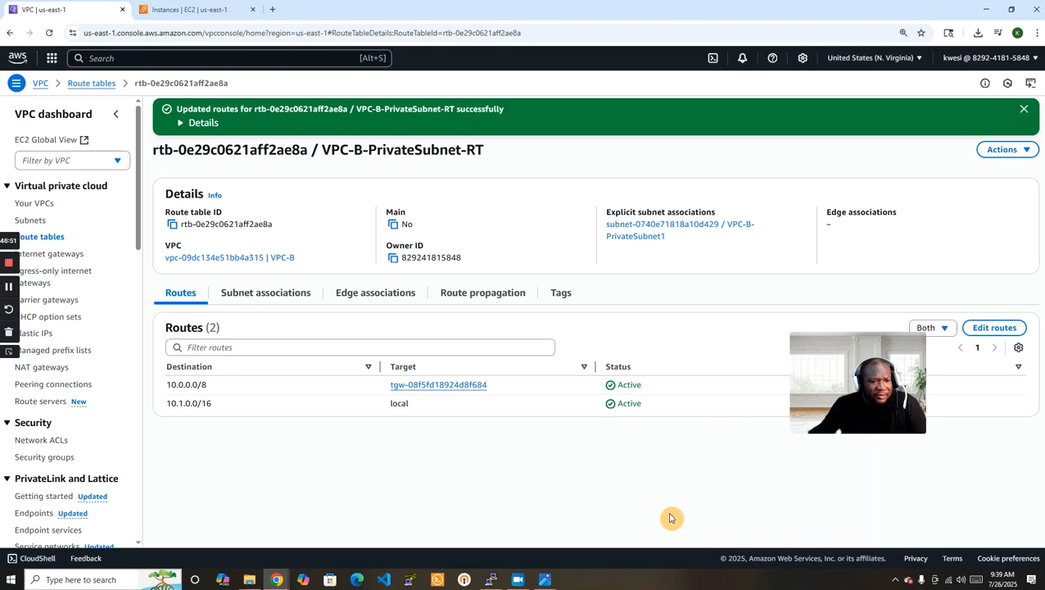
- Return to the route tables list and add a route with destination 10.0.0.0/8 to VPC-C-PrivateSubnet-RT
{"action": "left_click", "coordinate": [91, 83]}
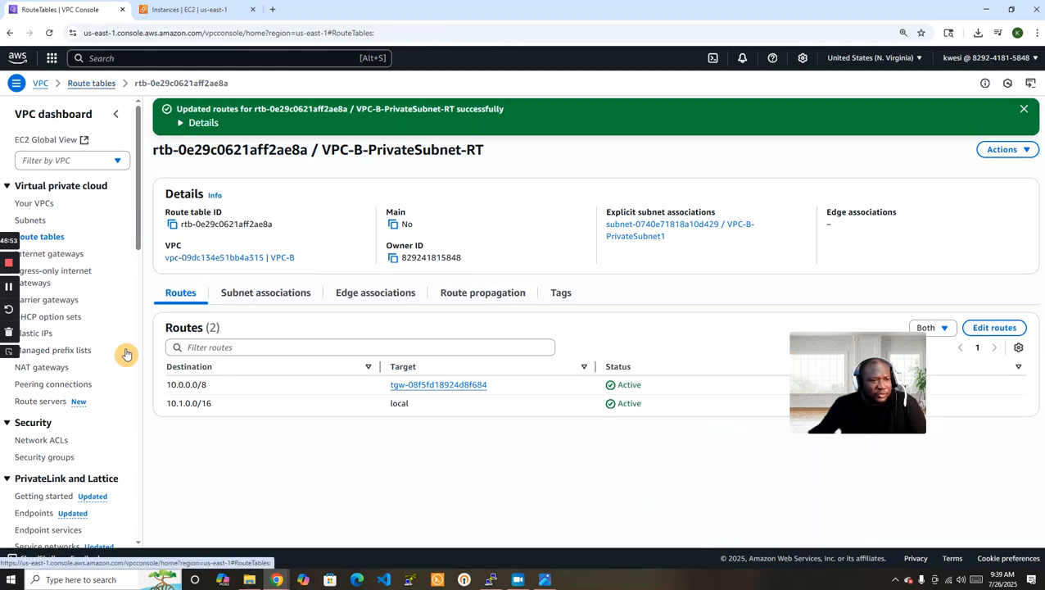
{"action": "left_click", "coordinate": [164, 191]}
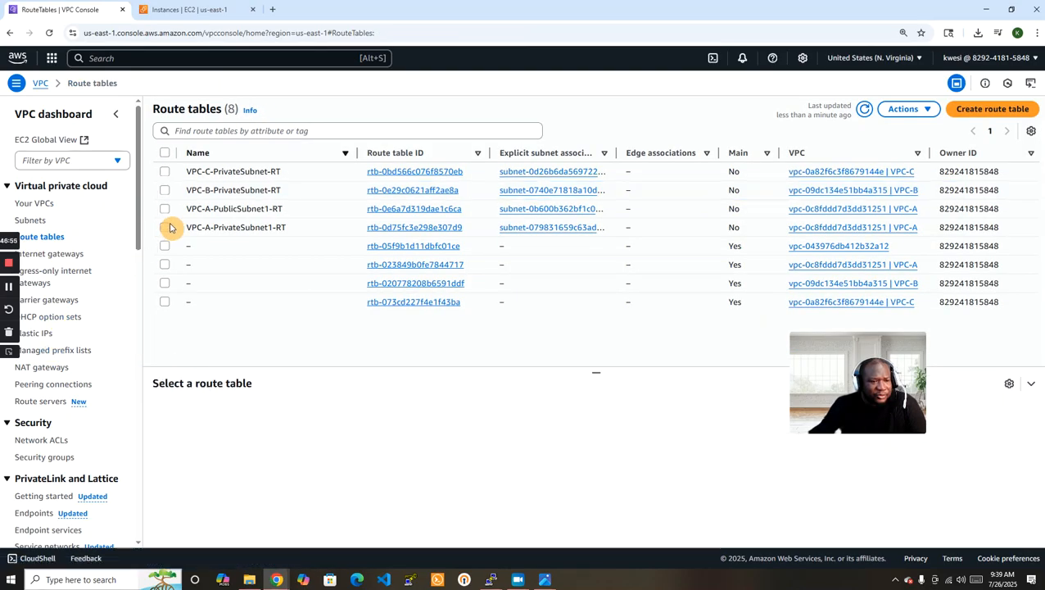
{"action": "left_click", "coordinate": [165, 174]}
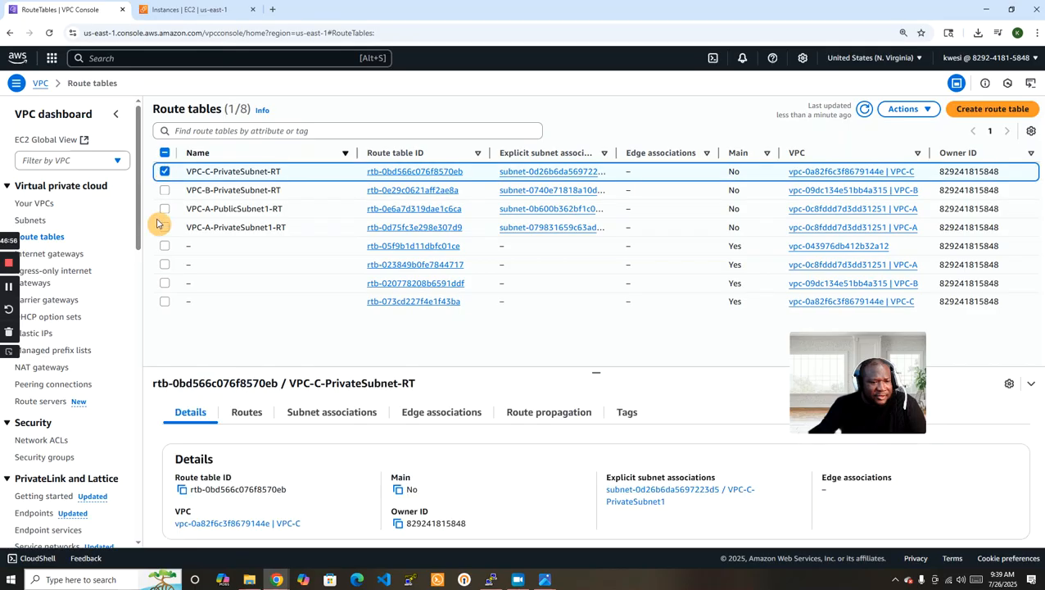
{"action": "left_click", "coordinate": [248, 416]}
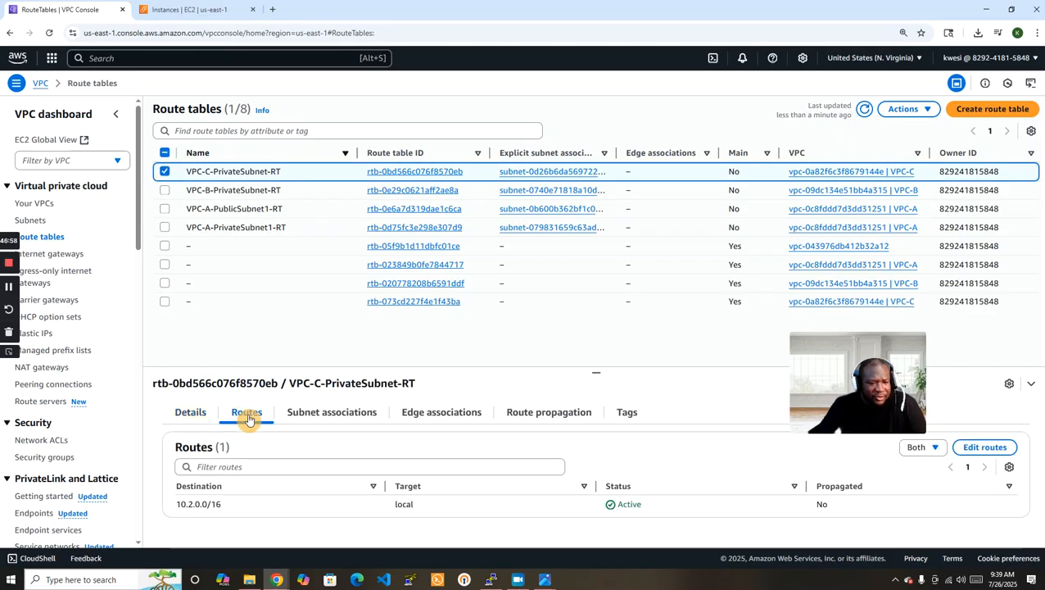
{"action": "left_click", "coordinate": [986, 447]}
{"action": "left_click", "coordinate": [80, 219]}
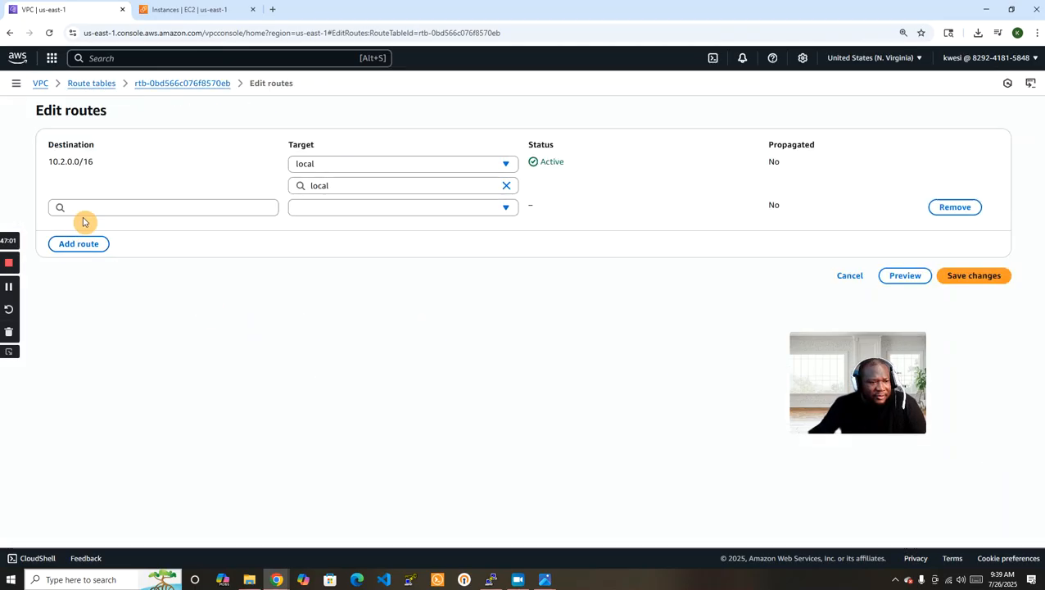
{"action": "left_click", "coordinate": [82, 209]}
{"action": "type", "text": "10."}
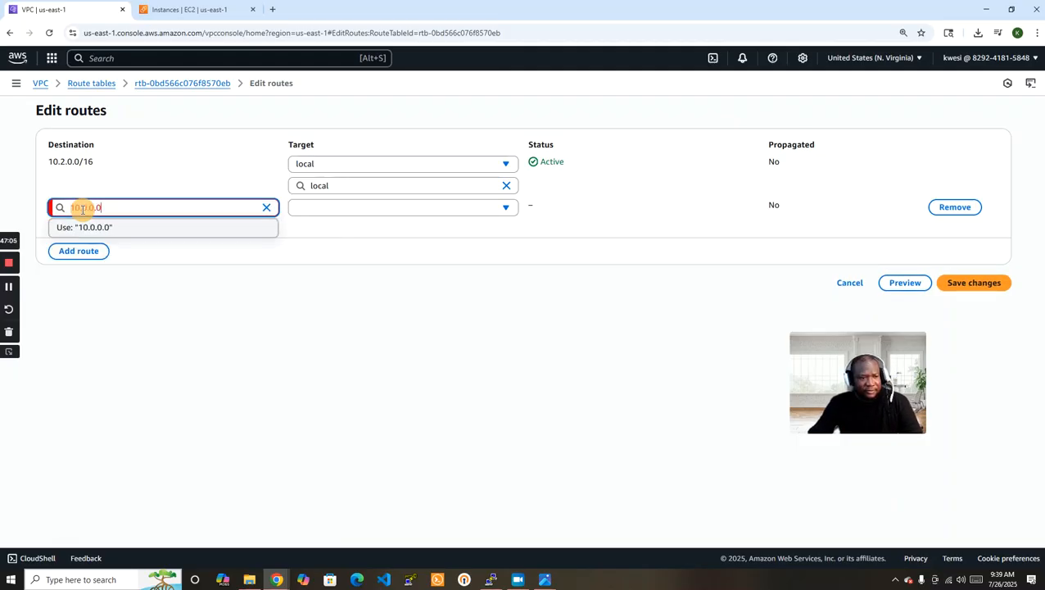
{"action": "type", "text": "0.0/8"}
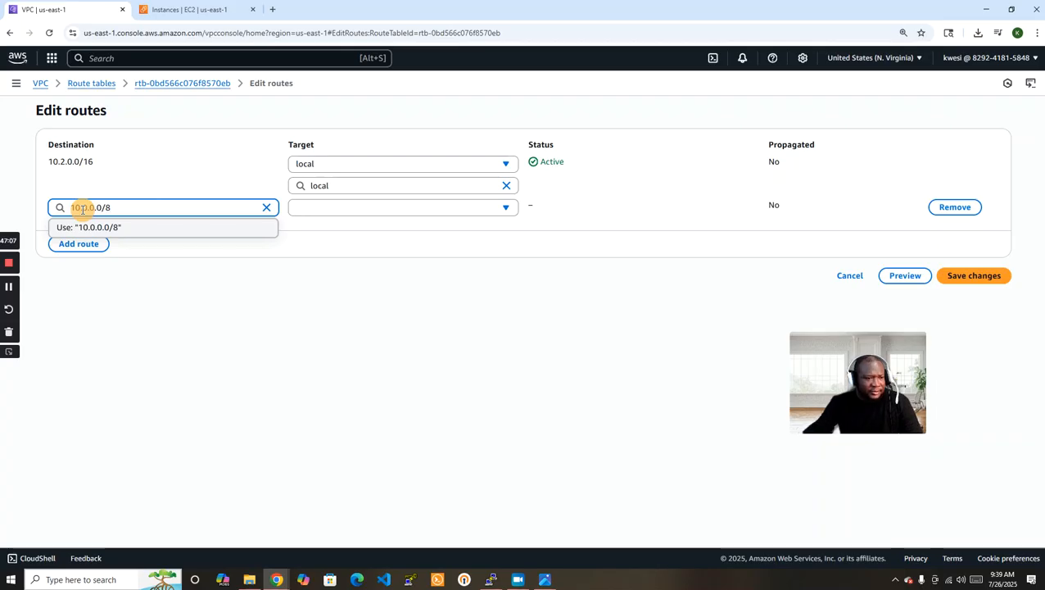
- Set the new VPC-C route's target to Transit Gateway tgw-08f5fd18924d8f684 and save the changes
{"action": "left_click", "coordinate": [409, 210]}
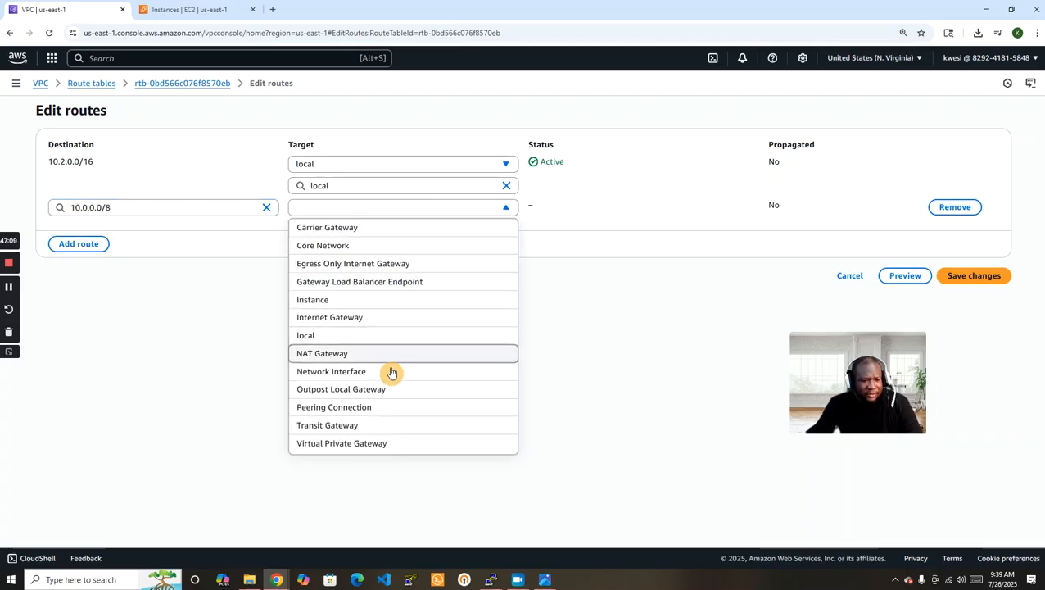
{"action": "left_click", "coordinate": [379, 426]}
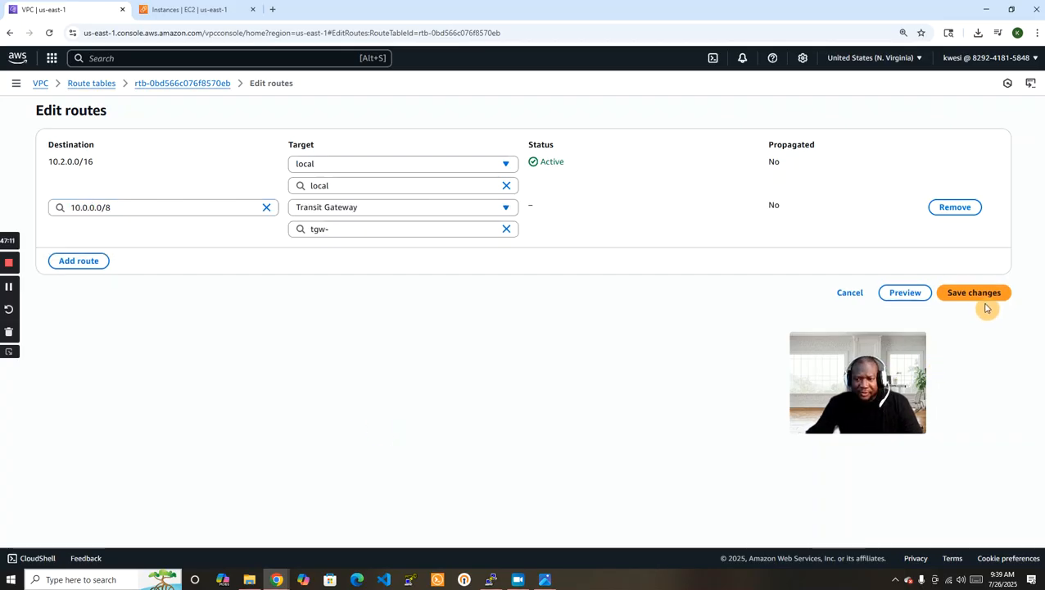
{"action": "left_click", "coordinate": [372, 229]}
{"action": "left_click", "coordinate": [380, 270]}
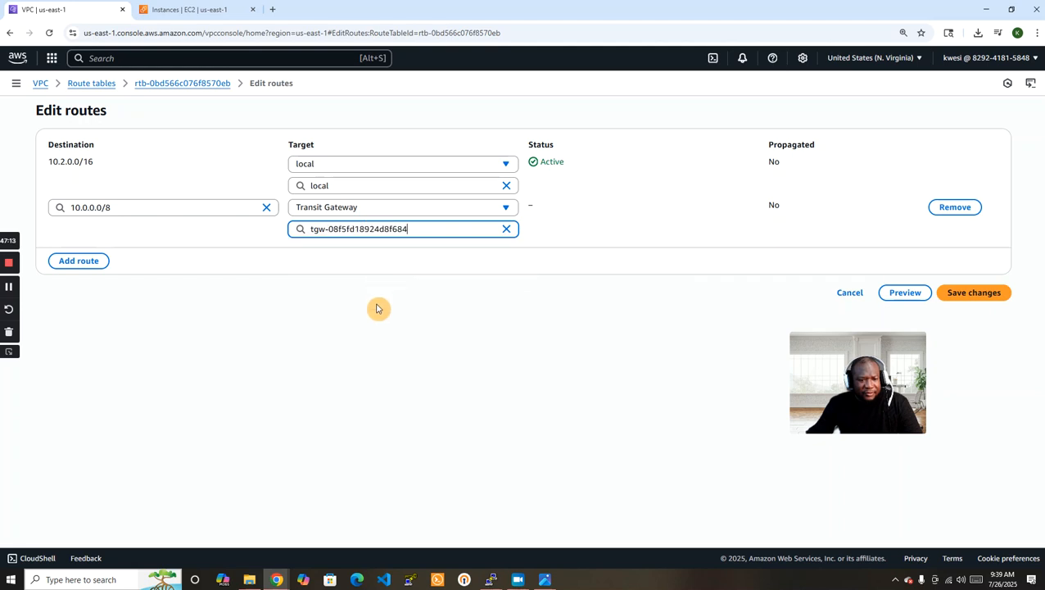
{"action": "left_click", "coordinate": [964, 292]}
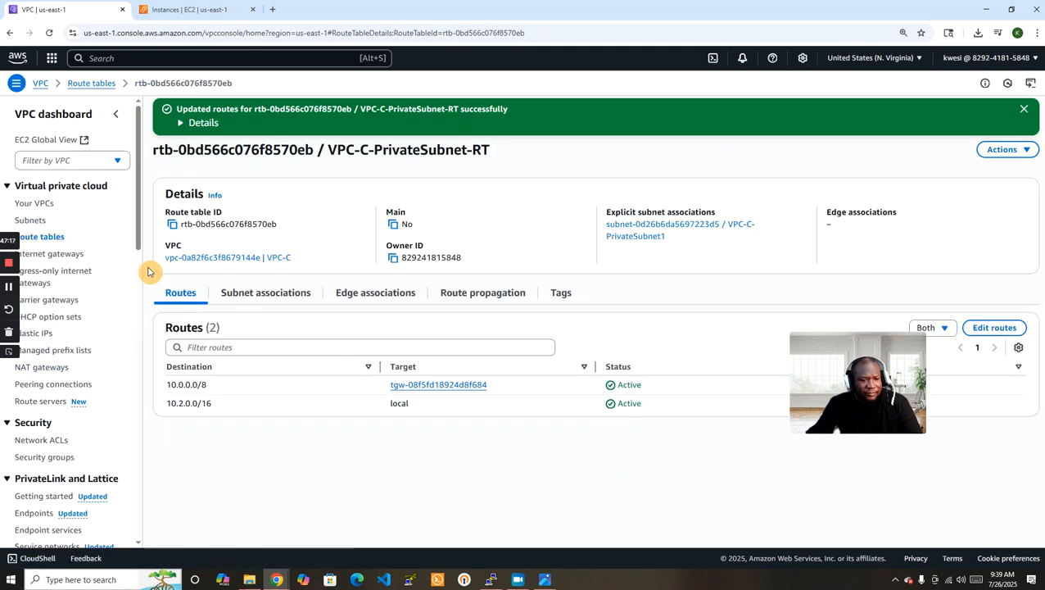
- Switch to the PuTTY session and ping the private IPv4 address 10.0.1.6
{"action": "left_click", "coordinate": [8, 285]}
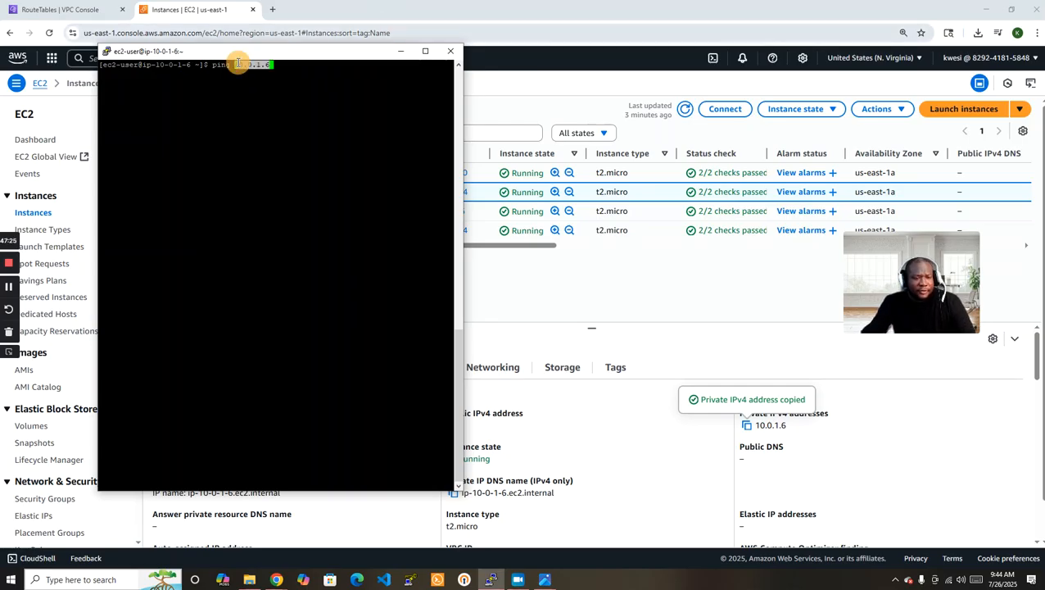
{"action": "key", "text": "Return"}
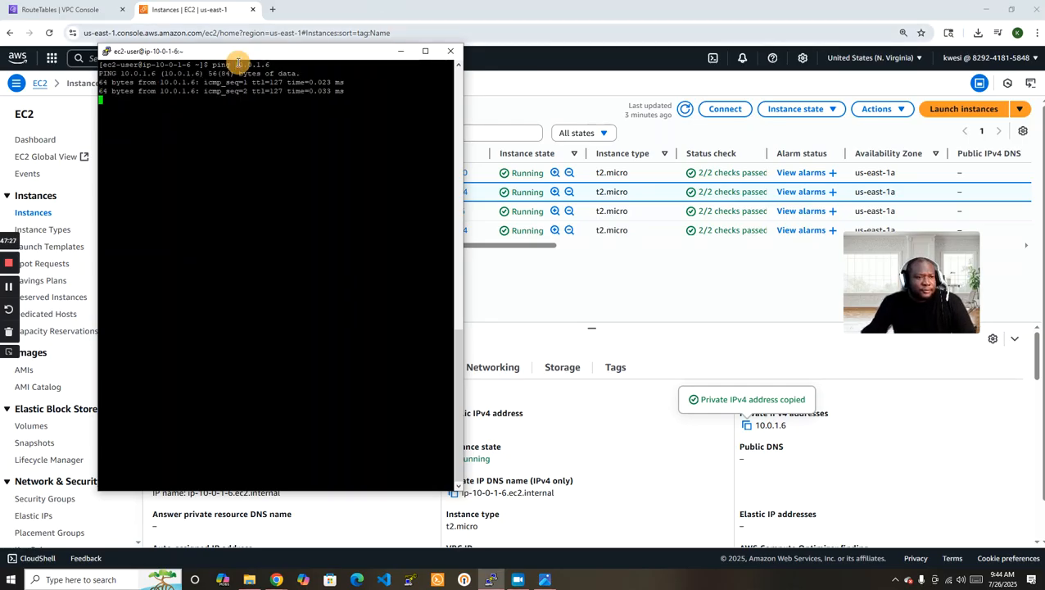